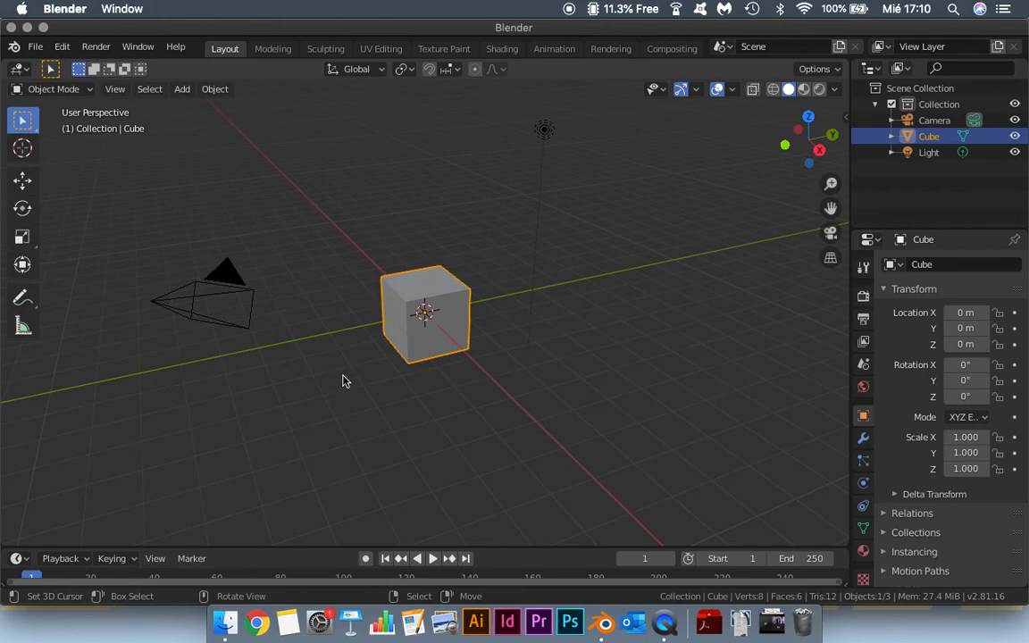
# Step: Delete the default cube and set the viewport to a front orthographic view
pyautogui.press('x')
pyautogui.click(413, 338)
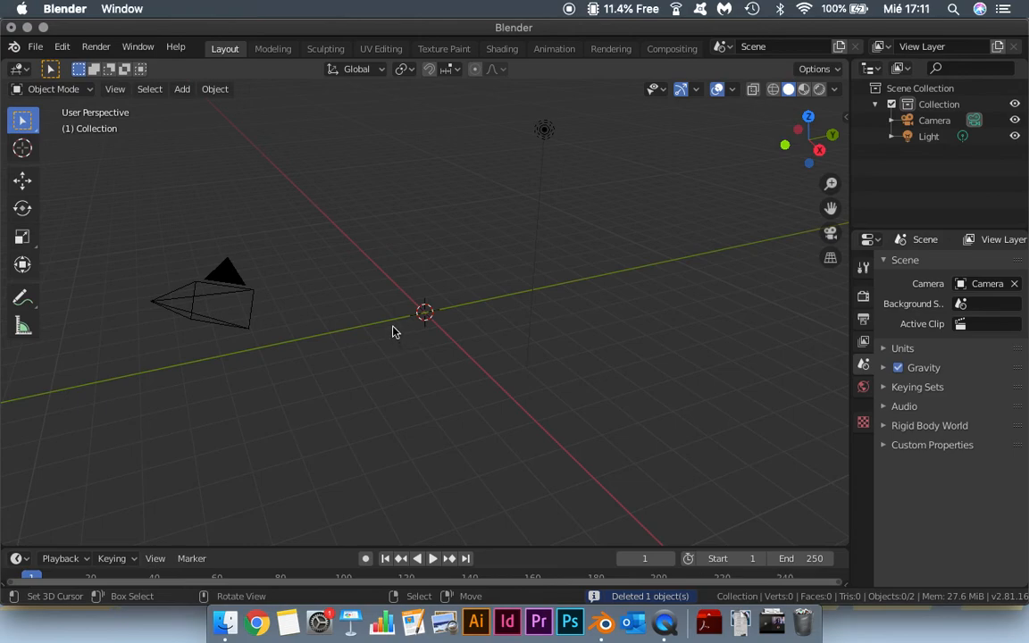
pyautogui.press('KP_1')
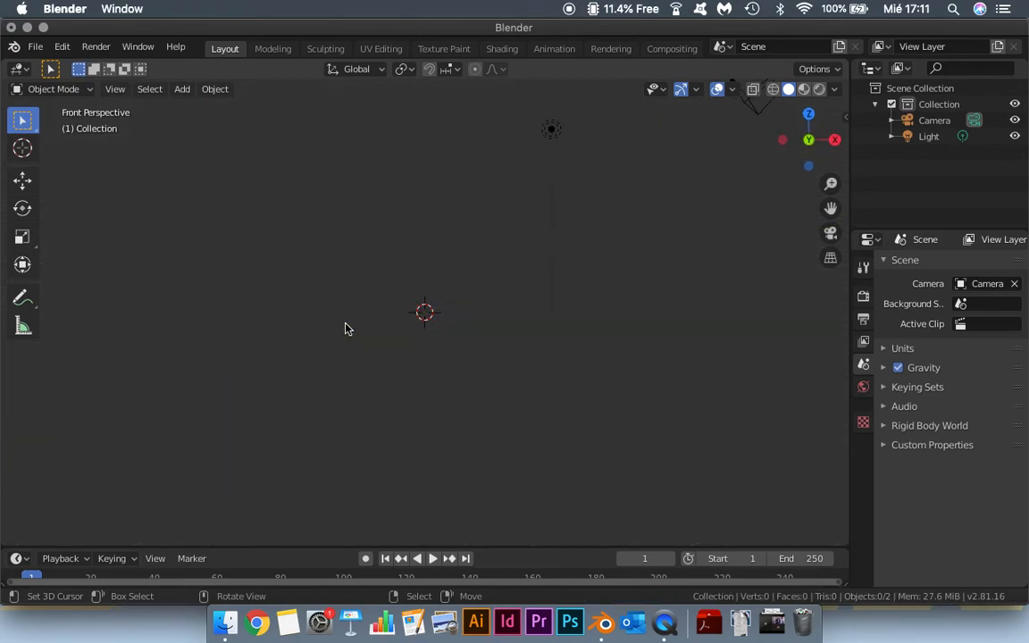
pyautogui.press('KP_5')
pyautogui.scroll(3, 390, 300)
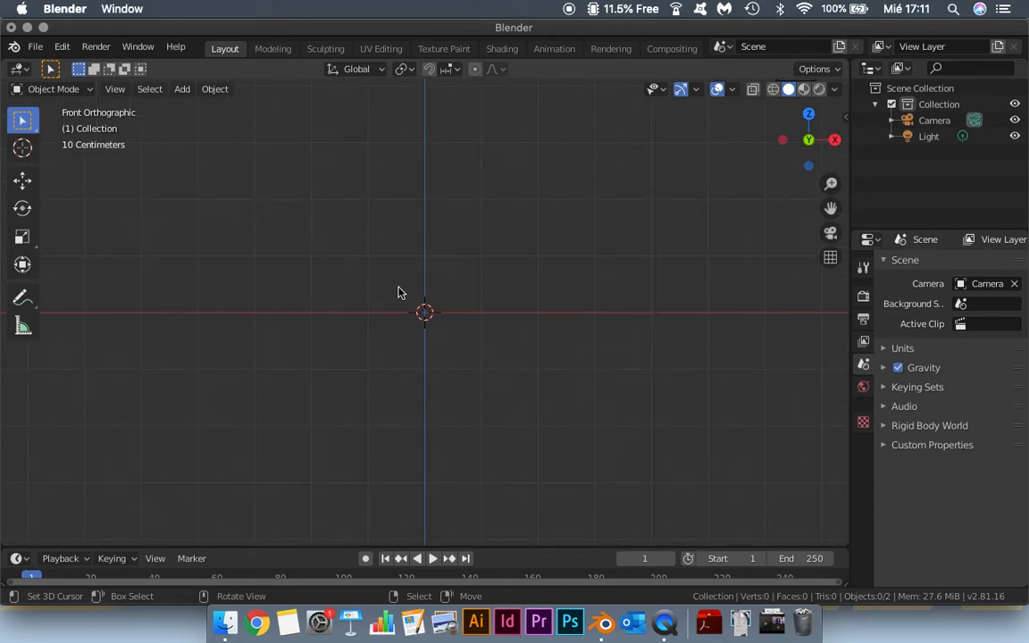
pyautogui.keyDown('shift'); pyautogui.moveTo(399, 293); pyautogui.dragTo(362, 354, button='middle'); pyautogui.keyUp('shift')
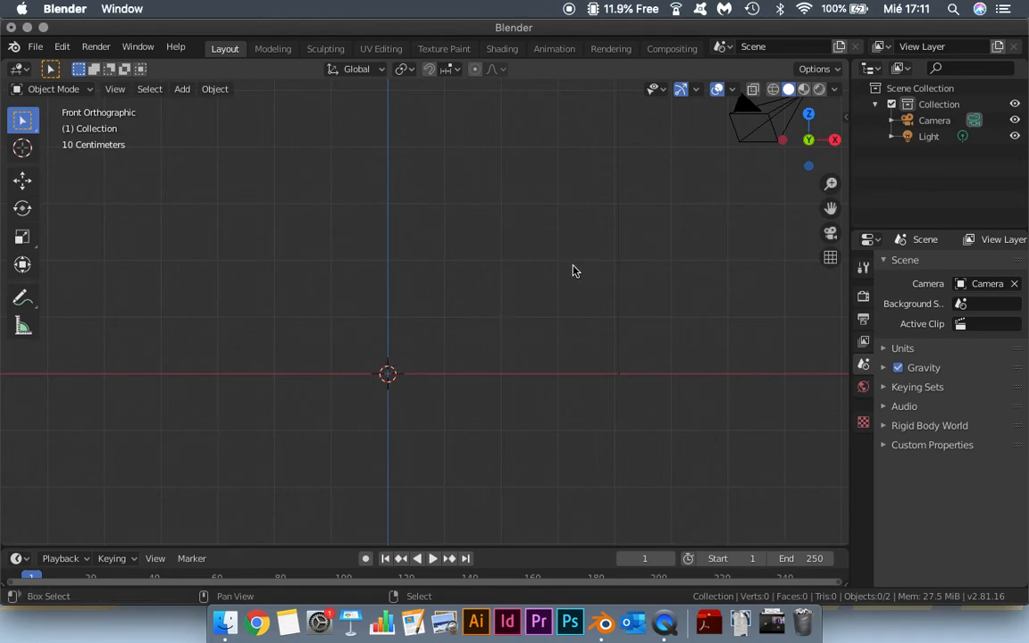
# Step: Add a text object at the world origin and view it from above at an angle
pyautogui.hotkey('shift', 'a')
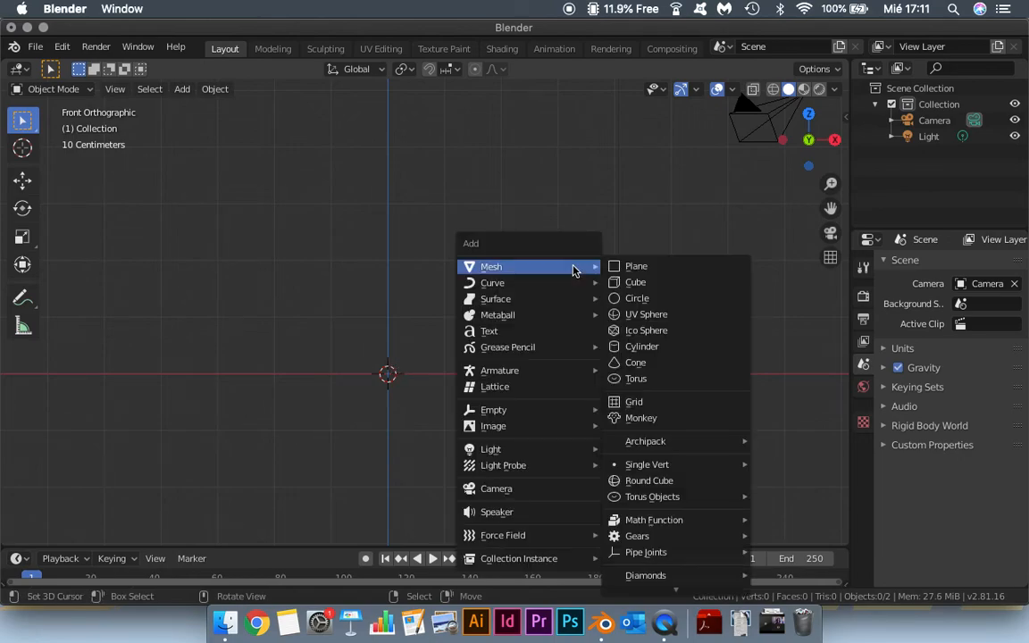
pyautogui.click(568, 332)
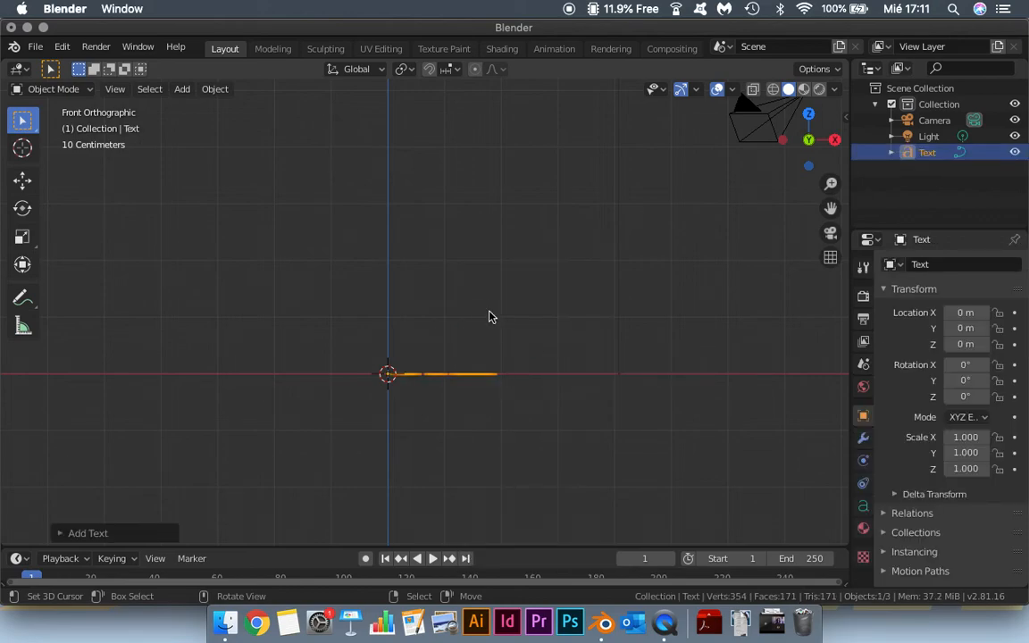
pyautogui.moveTo(487, 317); pyautogui.dragTo(379, 397, button='middle')
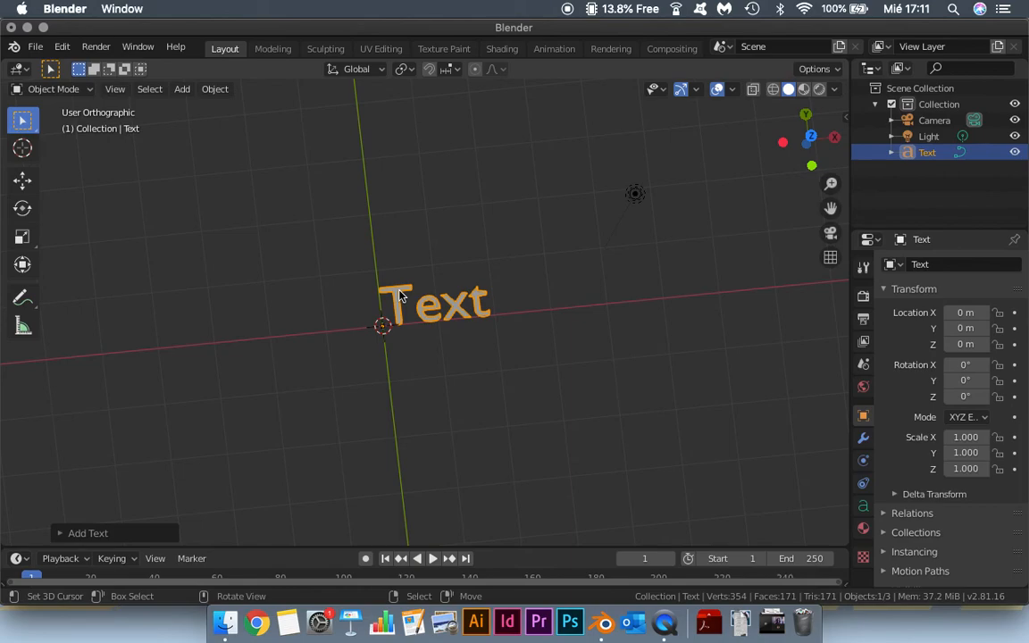
# Step: Replace the text object's default wording with "Hola"
pyautogui.press('Tab')
pyautogui.press('BackSpace')
pyautogui.press('BackSpace')
pyautogui.press('BackSpace')
pyautogui.press('BackSpace')
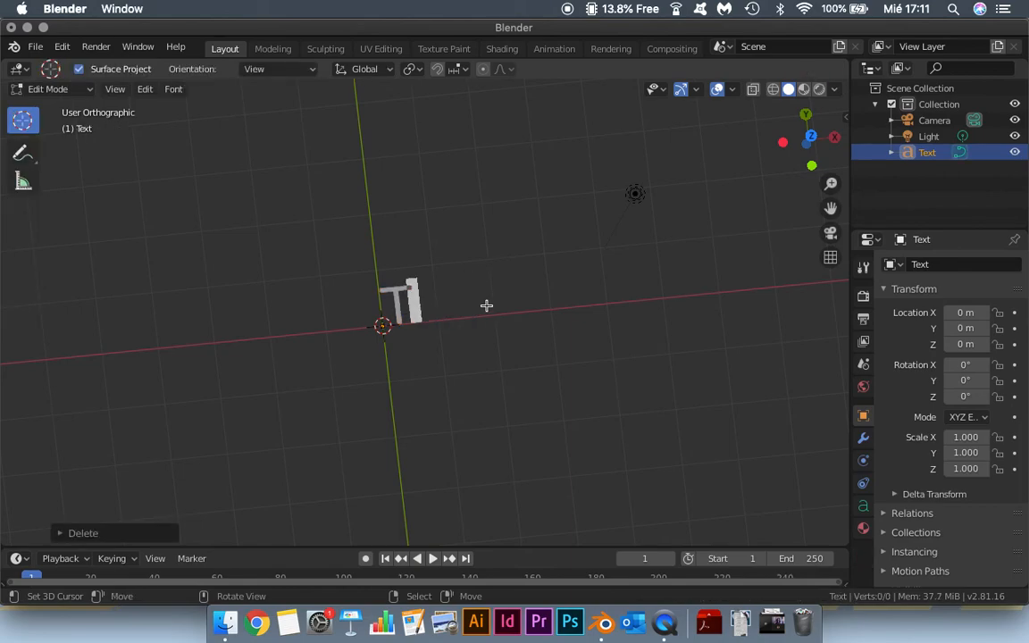
pyautogui.write('Hola')
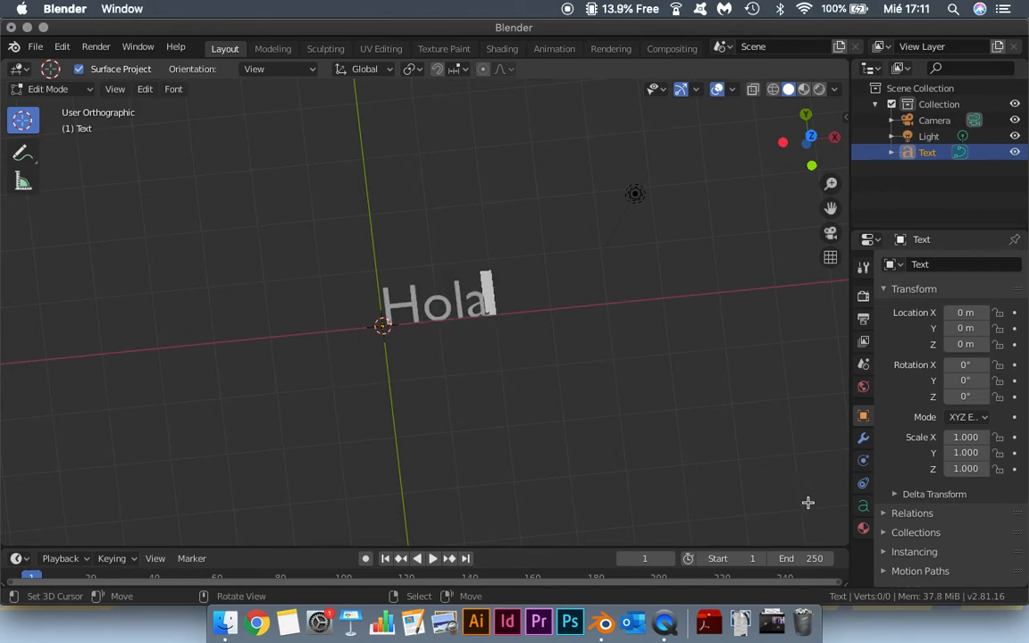
pyautogui.click(515, 348)
pyautogui.click(431, 312)
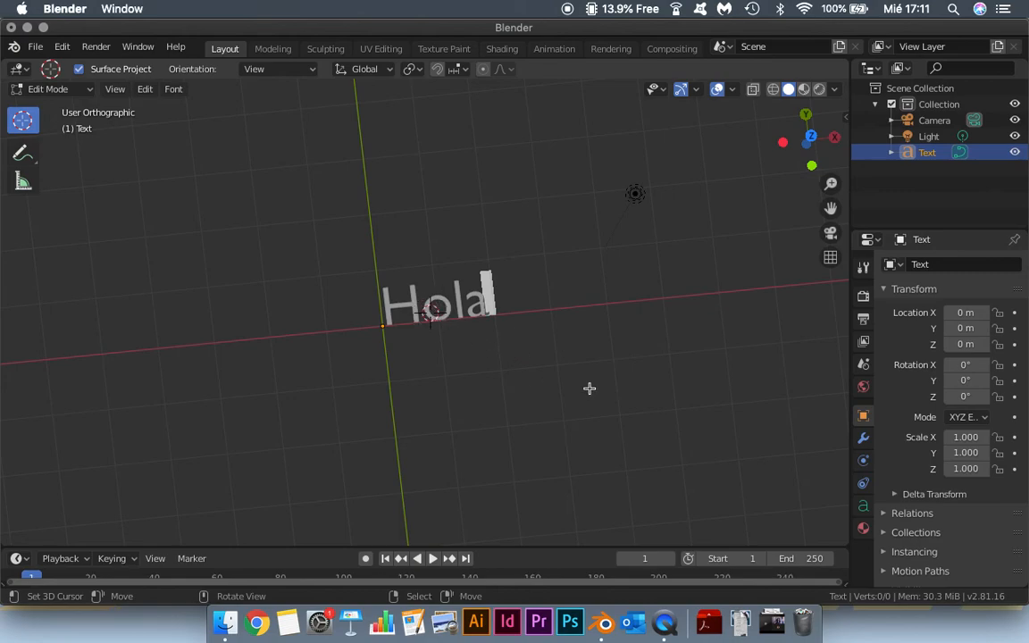
# Step: Extrude the "Hola" text by 0.06 m in its geometry settings
pyautogui.click(864, 508)
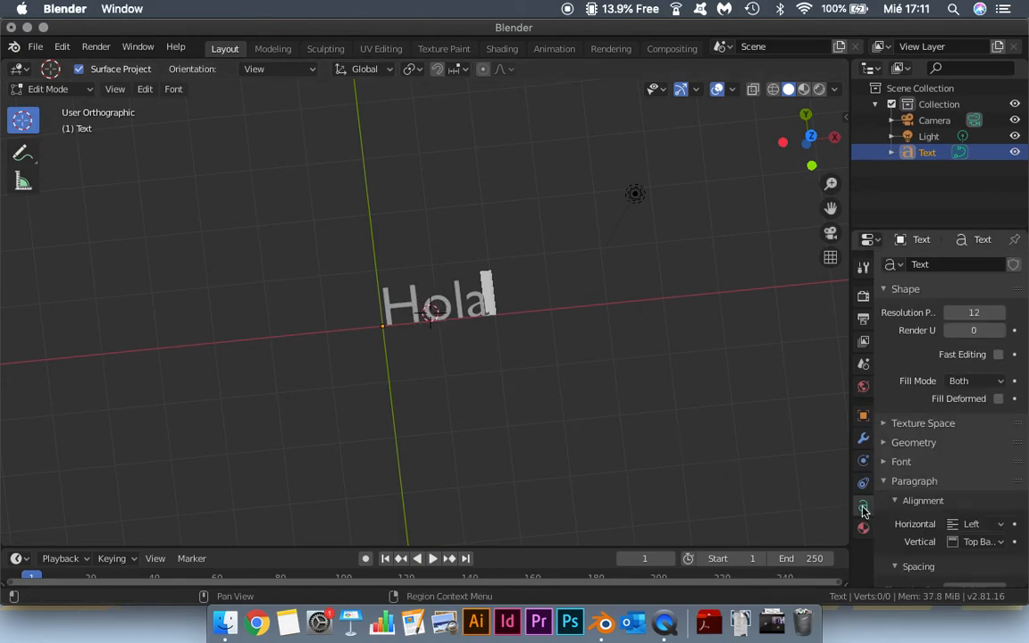
pyautogui.click(903, 442)
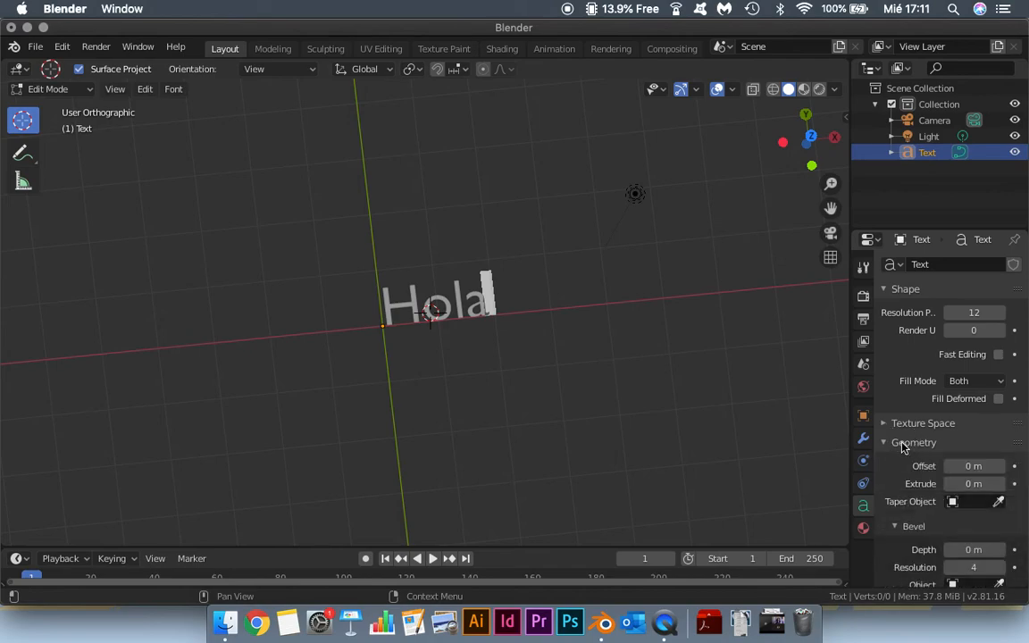
pyautogui.moveTo(995, 488); pyautogui.dragTo(1009, 488)
pyautogui.moveTo(589, 321); pyautogui.dragTo(558, 324, button='middle')
pyautogui.scroll(9, 497, 310)
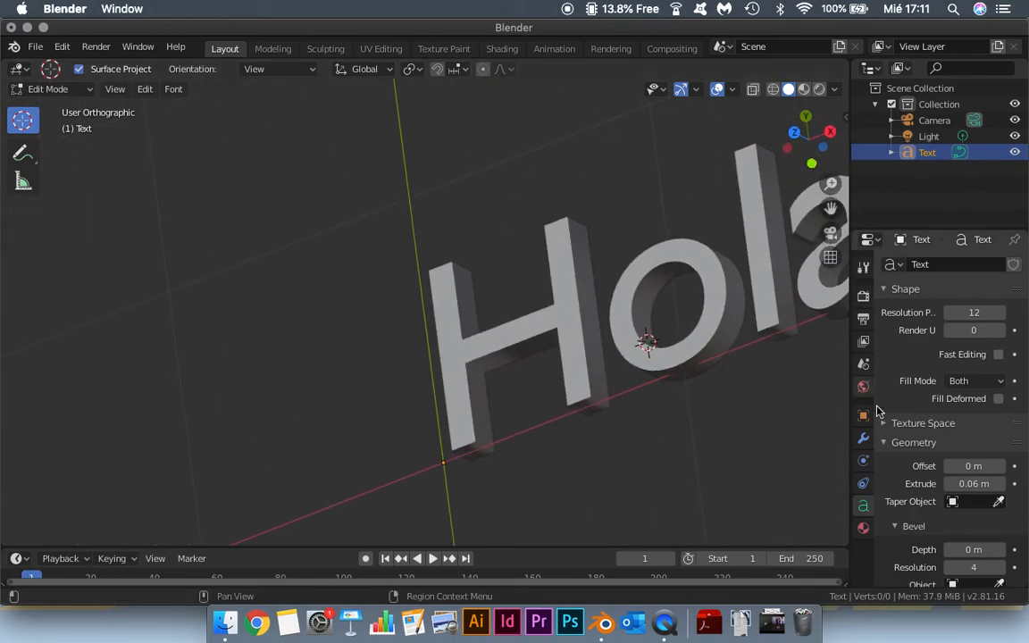
# Step: Change the text's extrusion to 0.07 m
pyautogui.click(988, 483)
pyautogui.write('0.01')
pyautogui.press('Return')
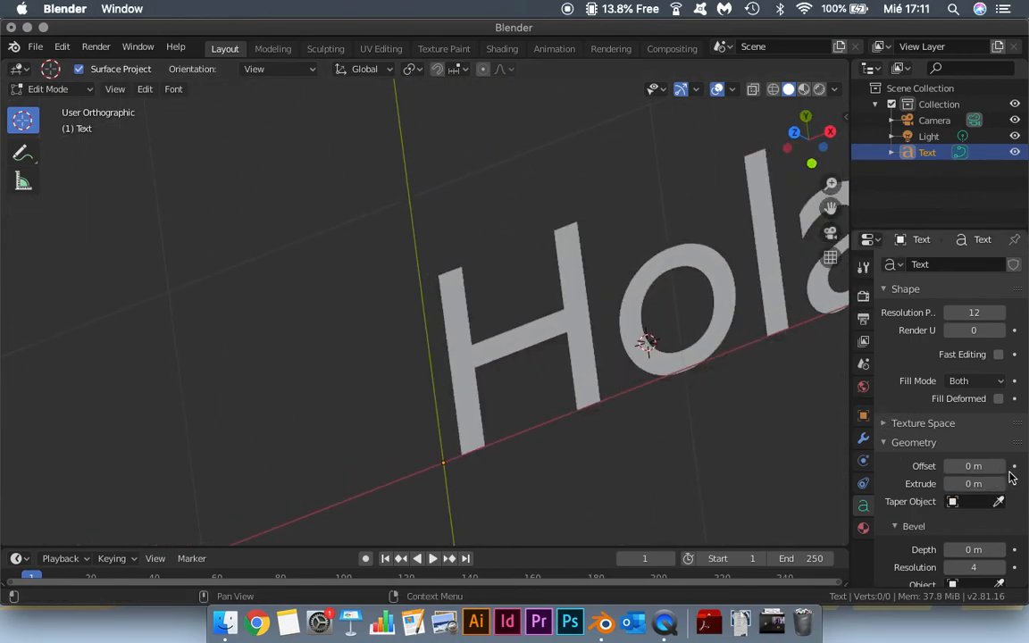
pyautogui.moveTo(974, 483); pyautogui.dragTo(997, 483)
pyautogui.moveTo(781, 415); pyautogui.dragTo(768, 442, button='middle')
# Step: Give the extruded text a bevel depth of 0.02 m to round its edges
pyautogui.moveTo(973, 549); pyautogui.dragTo(984, 549)
pyautogui.scroll(3, 763, 410)
pyautogui.moveTo(764, 410); pyautogui.dragTo(676, 420, button='middle')
pyautogui.scroll(-4, 759, 437)
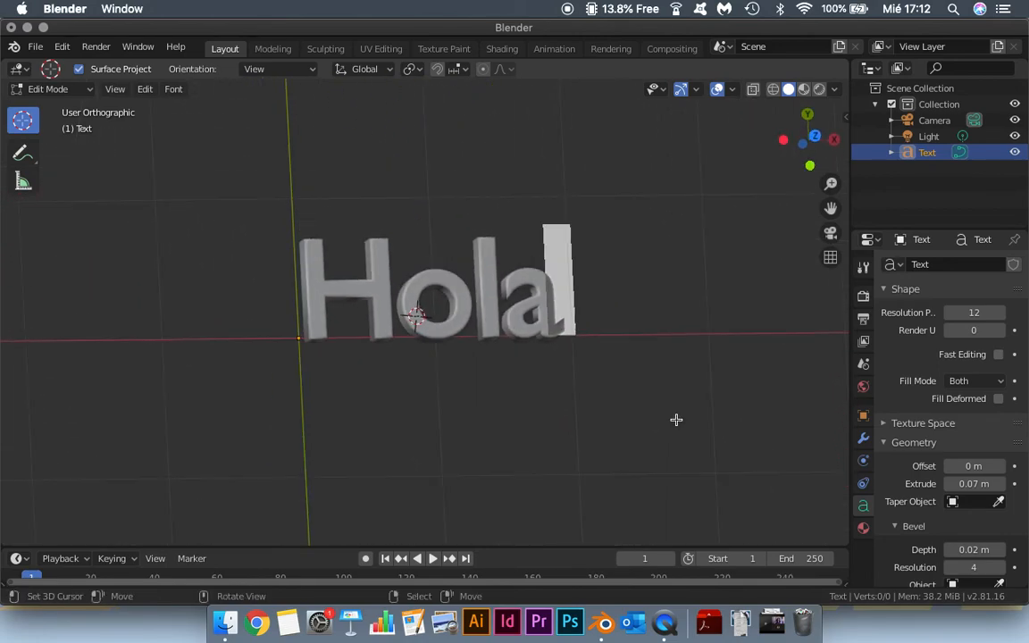
pyautogui.moveTo(302, 280); pyautogui.dragTo(379, 335, button='middle')
# Step: Examine the text's paragraph, text box and font settings, including where a custom regular font is loaded, without choosing one
pyautogui.scroll(-8, 933, 429)
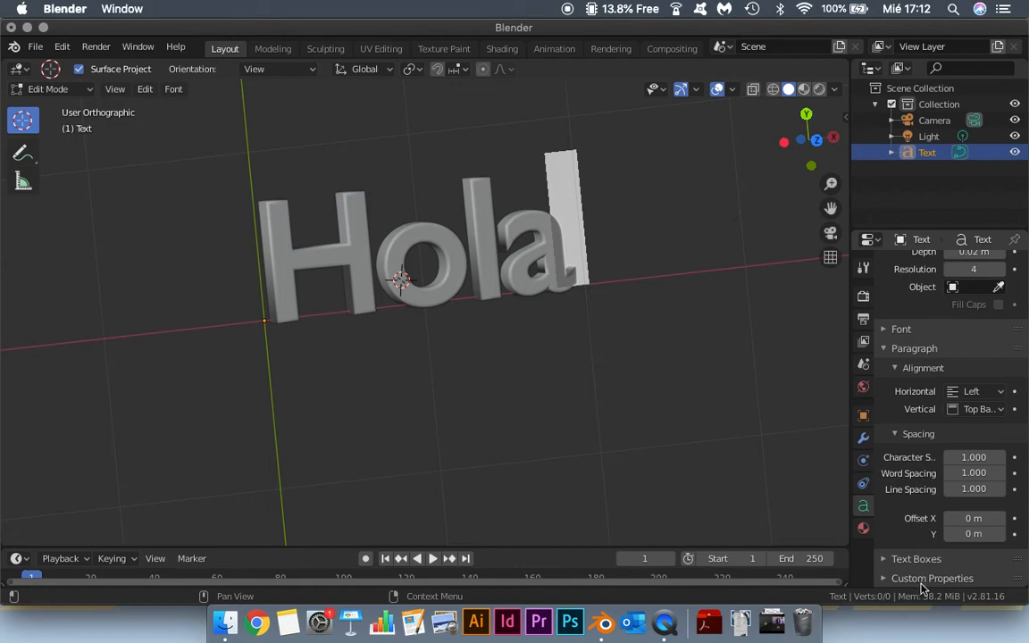
pyautogui.click(902, 559)
pyautogui.scroll(-1, 915, 510)
pyautogui.scroll(-3, 915, 510)
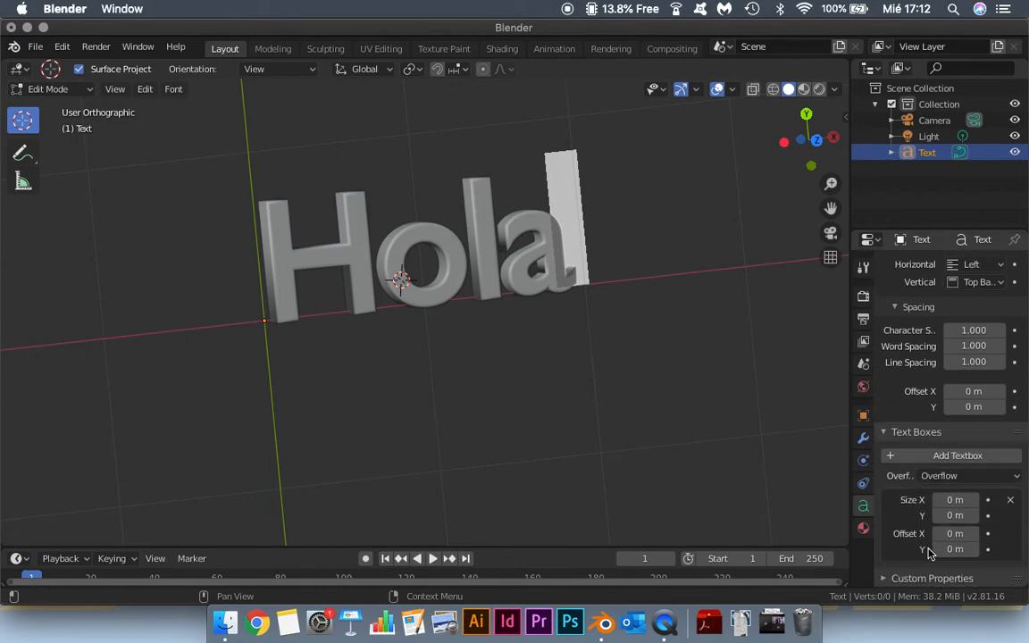
pyautogui.scroll(-1, 926, 491)
pyautogui.scroll(4, 925, 489)
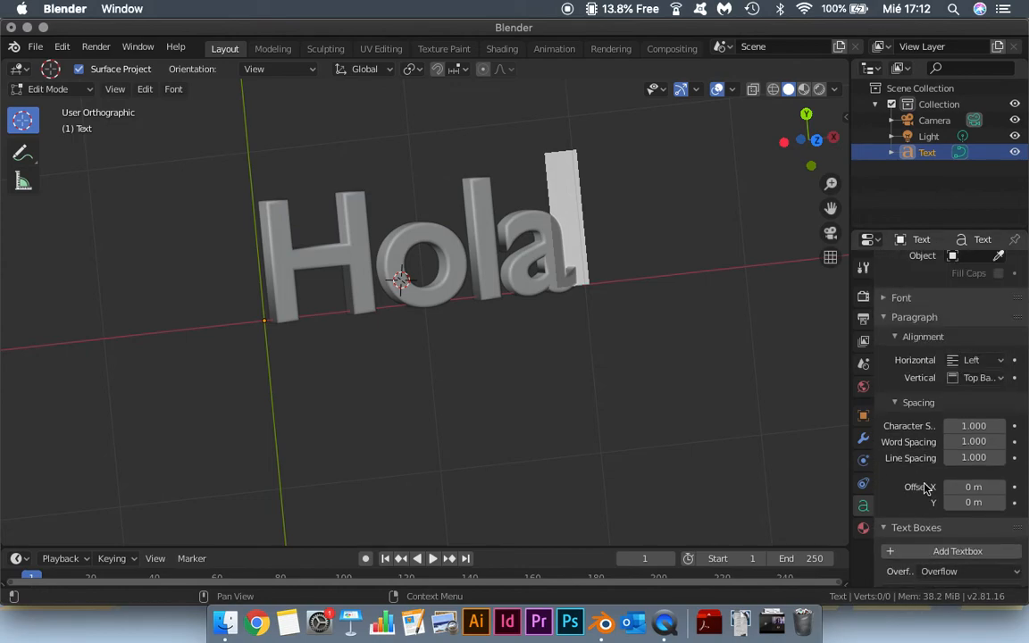
pyautogui.click(909, 300)
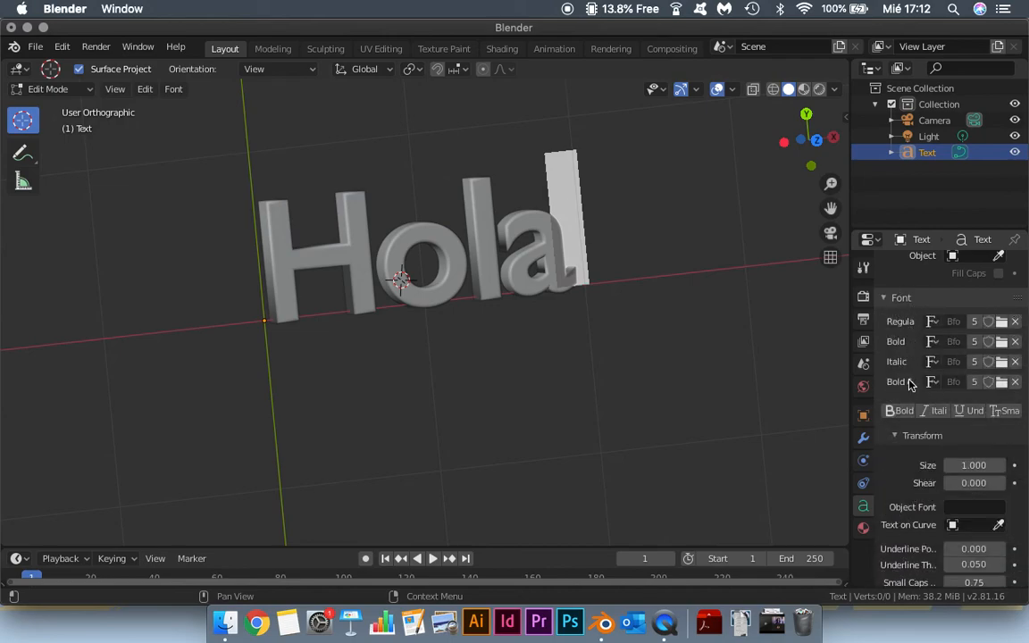
pyautogui.click(1001, 322)
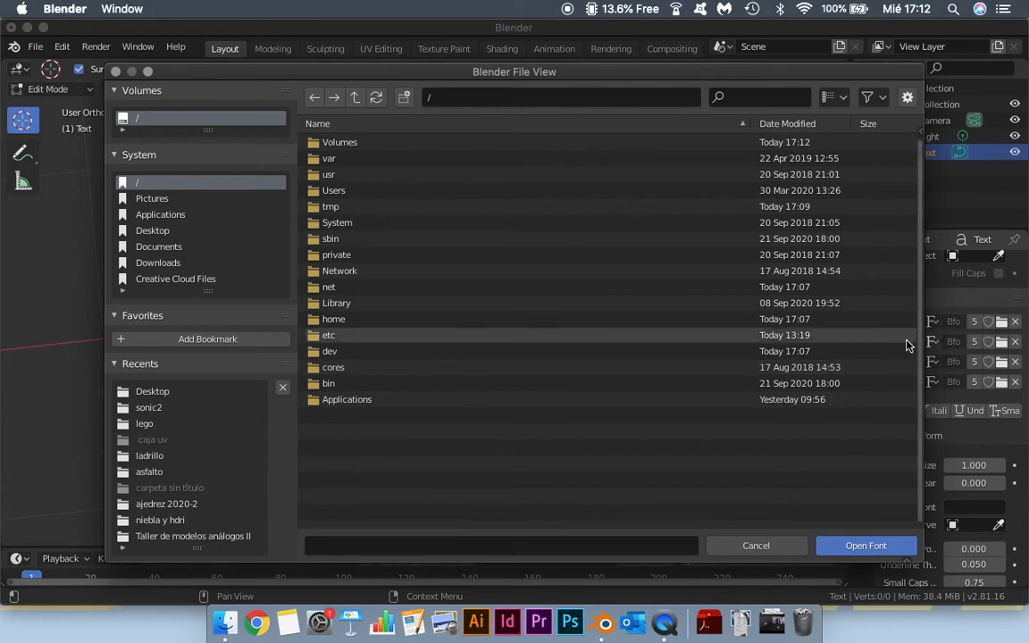
pyautogui.click(784, 552)
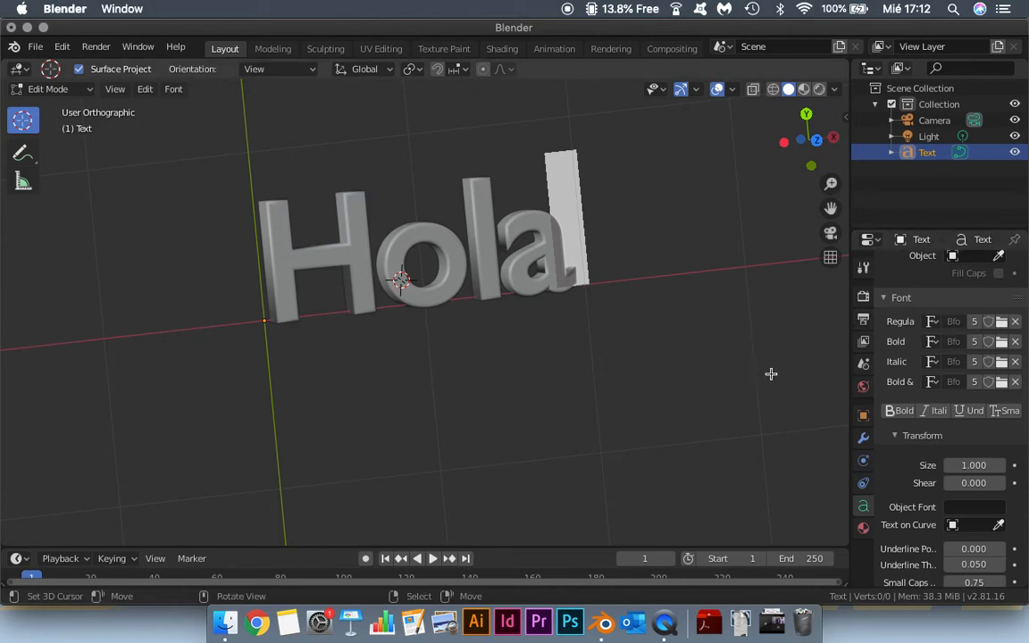
pyautogui.moveTo(607, 264); pyautogui.dragTo(620, 292, button='middle')
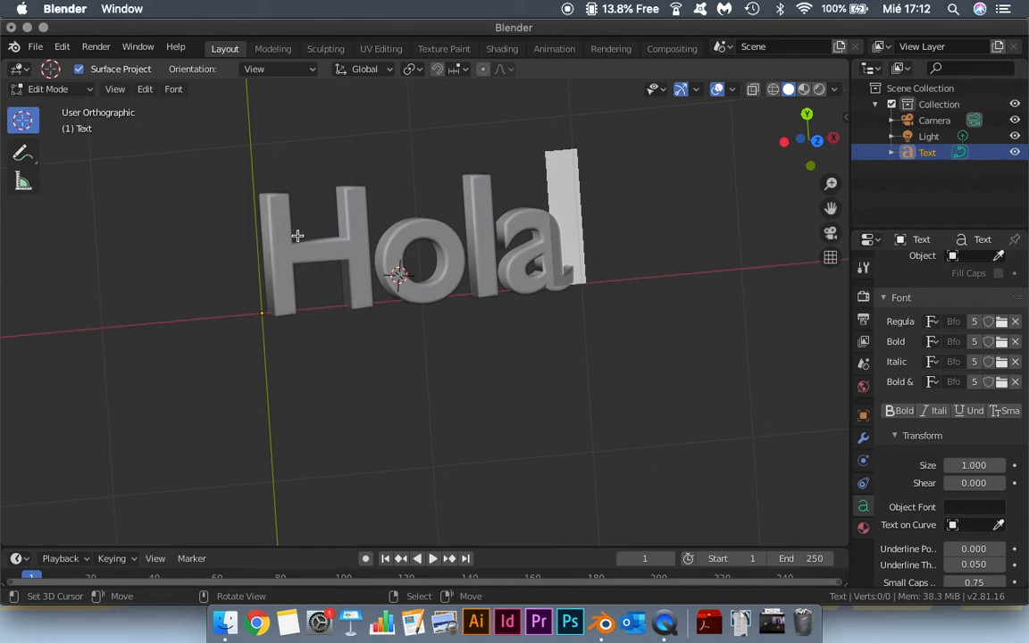
# Step: Return to Object Mode and delete the "Hola" text object
pyautogui.click(56, 88)
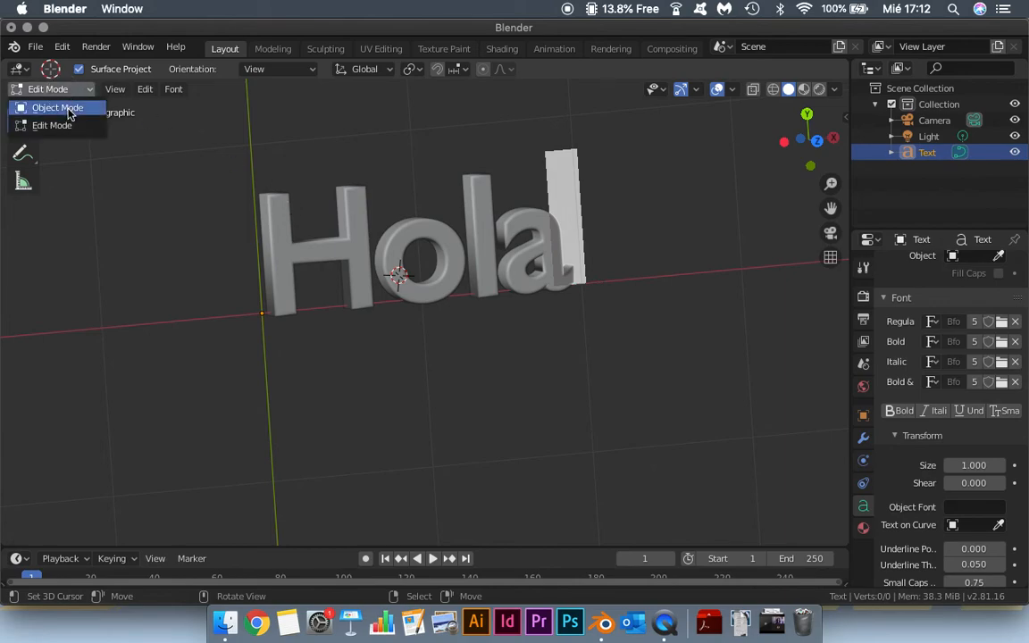
pyautogui.click(69, 110)
pyautogui.press('x')
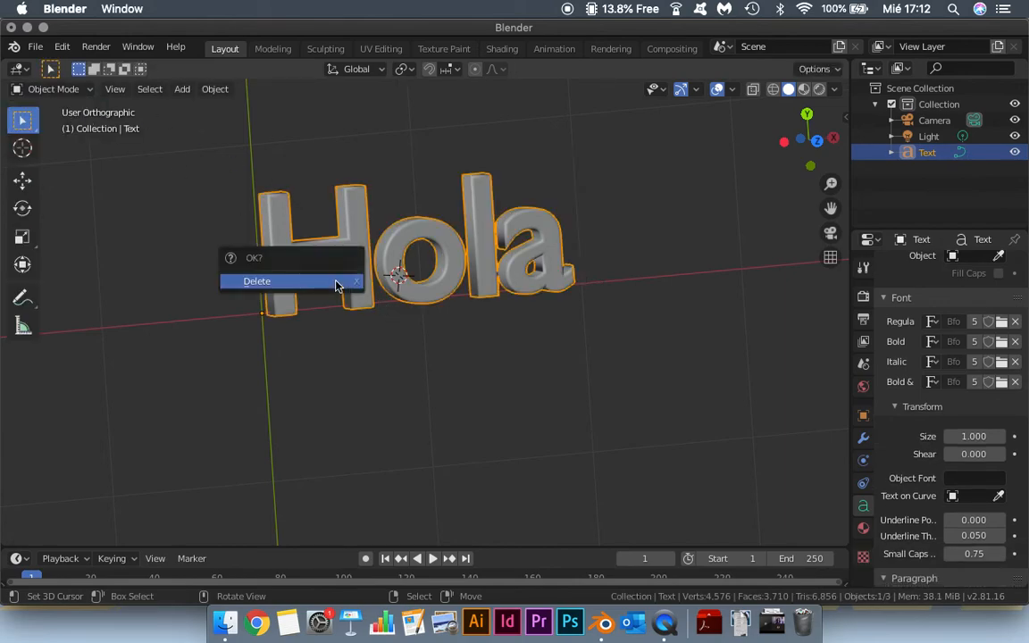
pyautogui.click(338, 285)
# Step: Add a Path curve at the 3D cursor from the front view
pyautogui.press('KP_1')
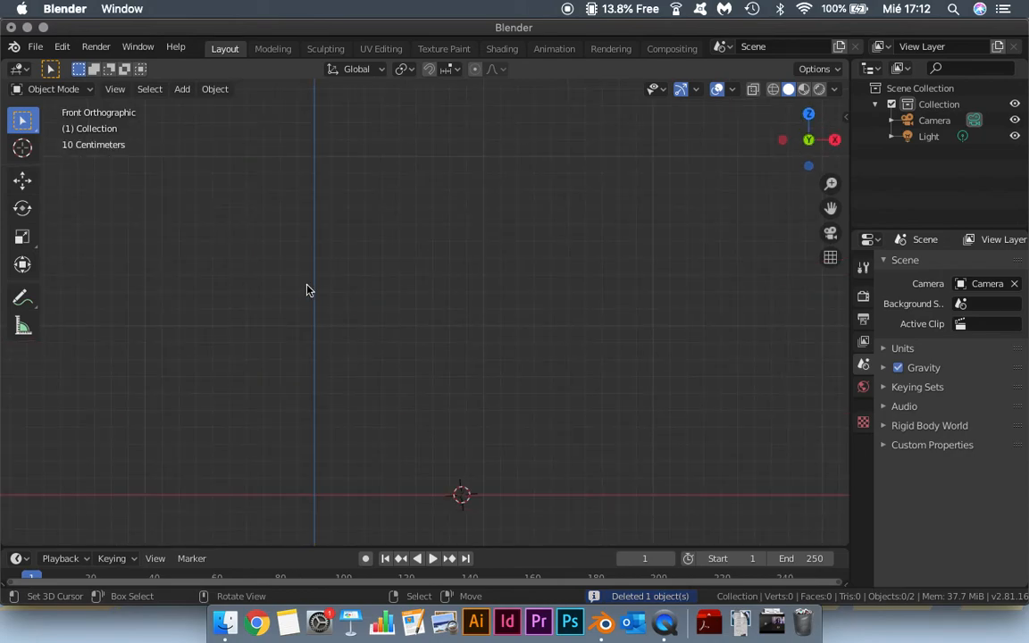
pyautogui.keyDown('shift'); pyautogui.moveTo(323, 302); pyautogui.dragTo(352, 222, button='middle'); pyautogui.keyUp('shift')
pyautogui.scroll(1, 319, 332)
pyautogui.scroll(1, 323, 337)
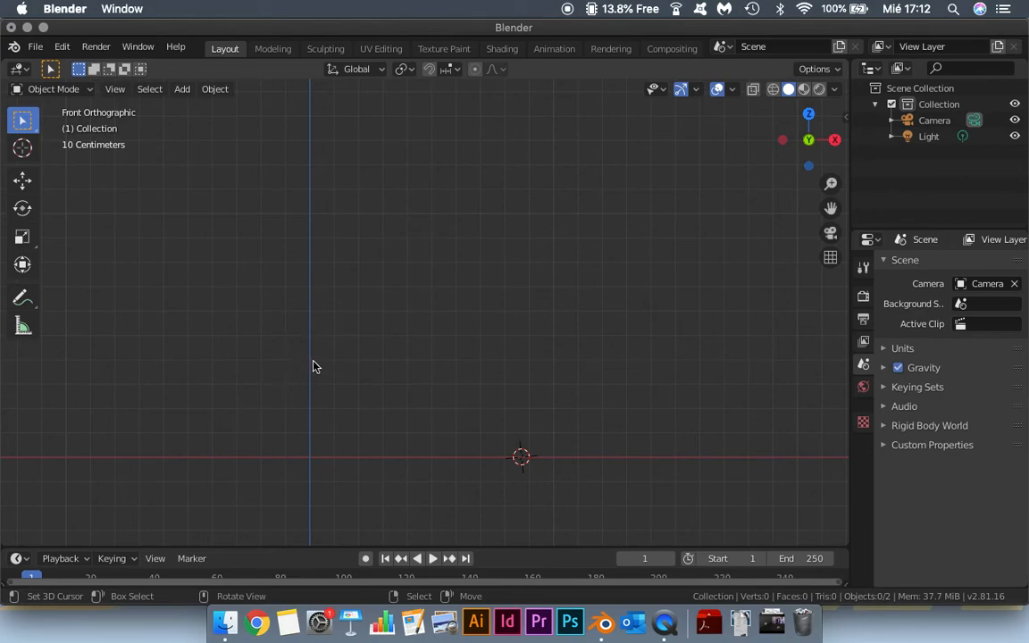
pyautogui.hotkey('shift', 'a')
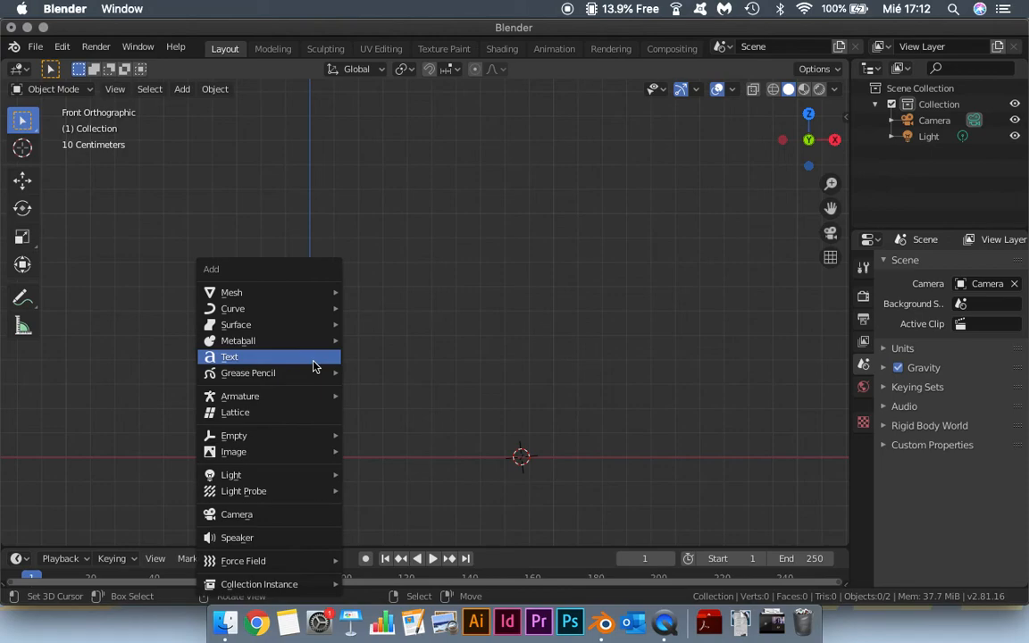
pyautogui.moveTo(320, 315)
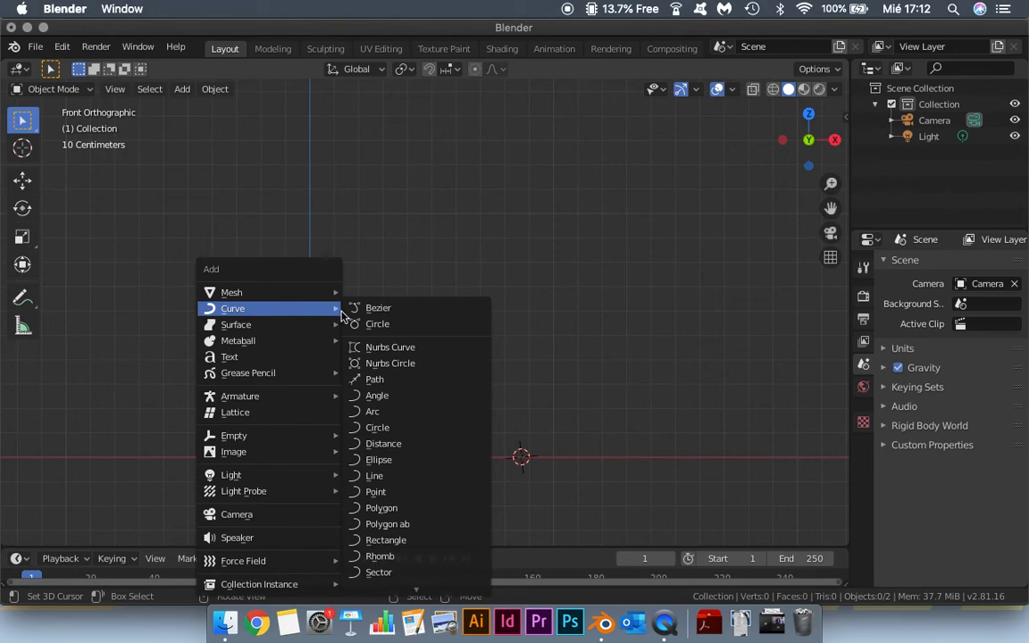
pyautogui.click(375, 382)
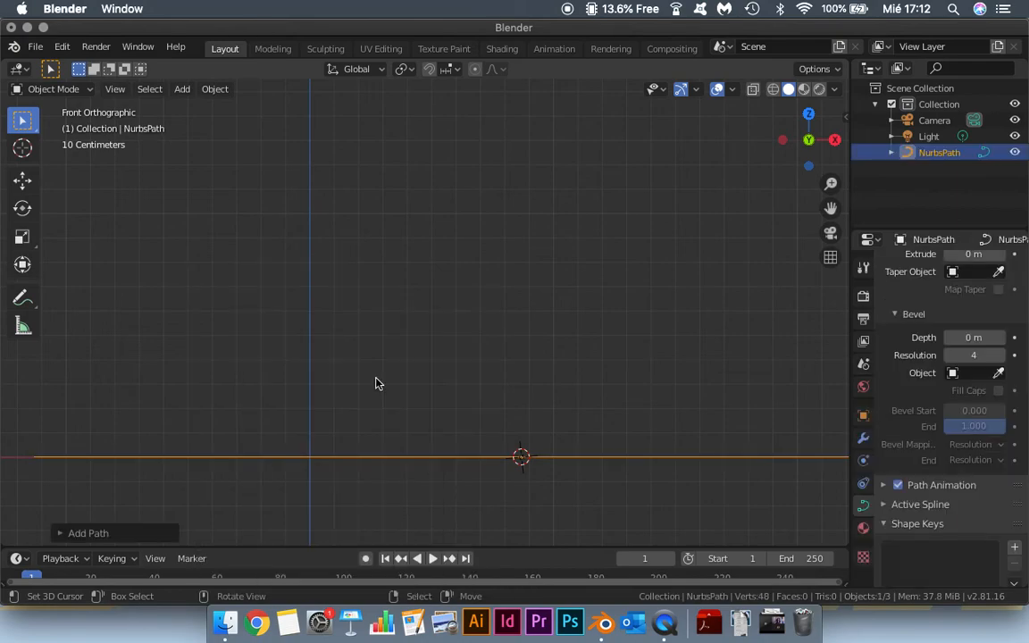
pyautogui.moveTo(366, 367); pyautogui.dragTo(383, 437, button='middle')
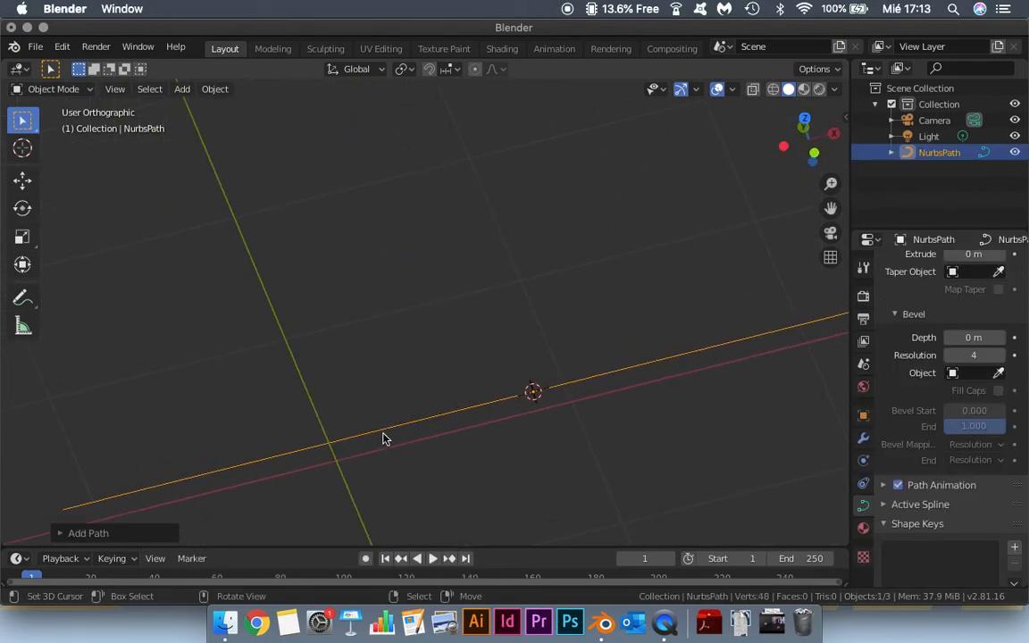
pyautogui.moveTo(377, 419); pyautogui.dragTo(407, 453, button='middle')
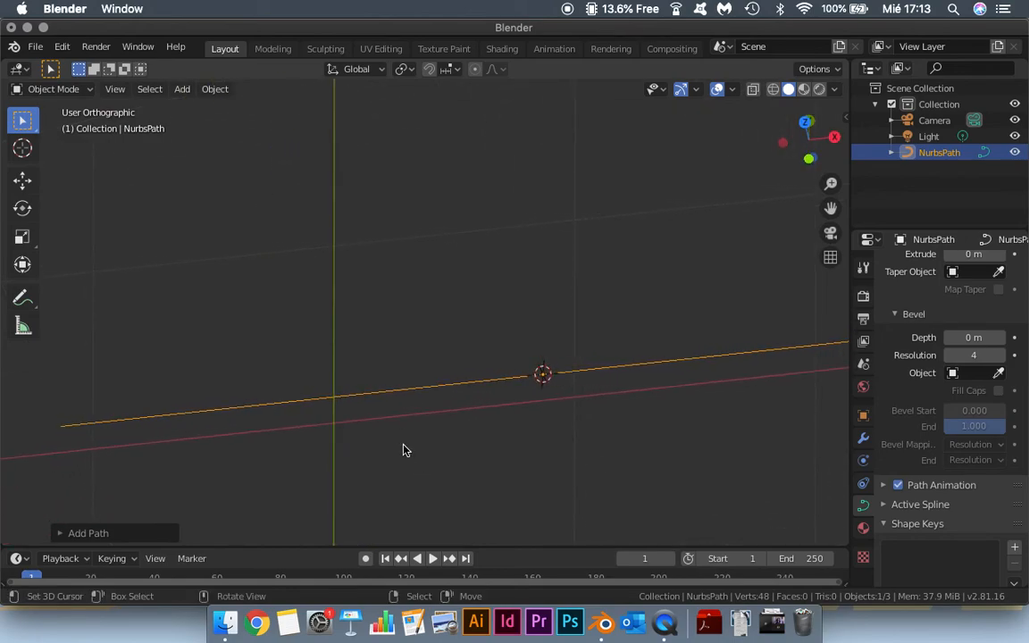
# Step: Move the path's left end control point up and right by about 0.87 m in Edit Mode, then return to Object Mode
pyautogui.press('Tab')
pyautogui.moveTo(446, 395)
pyautogui.mouseDown(button='middle')
pyautogui.moveTo(554, 405)
pyautogui.moveTo(482, 434)
pyautogui.moveTo(449, 420)
pyautogui.mouseUp(button='middle')
pyautogui.scroll(2, 372, 371)
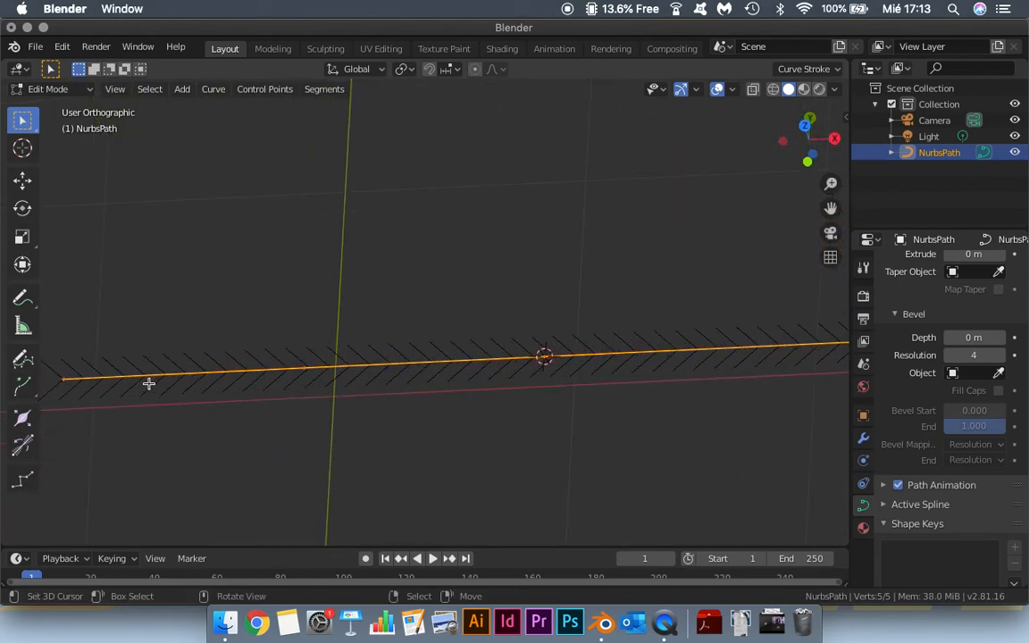
pyautogui.click(66, 378)
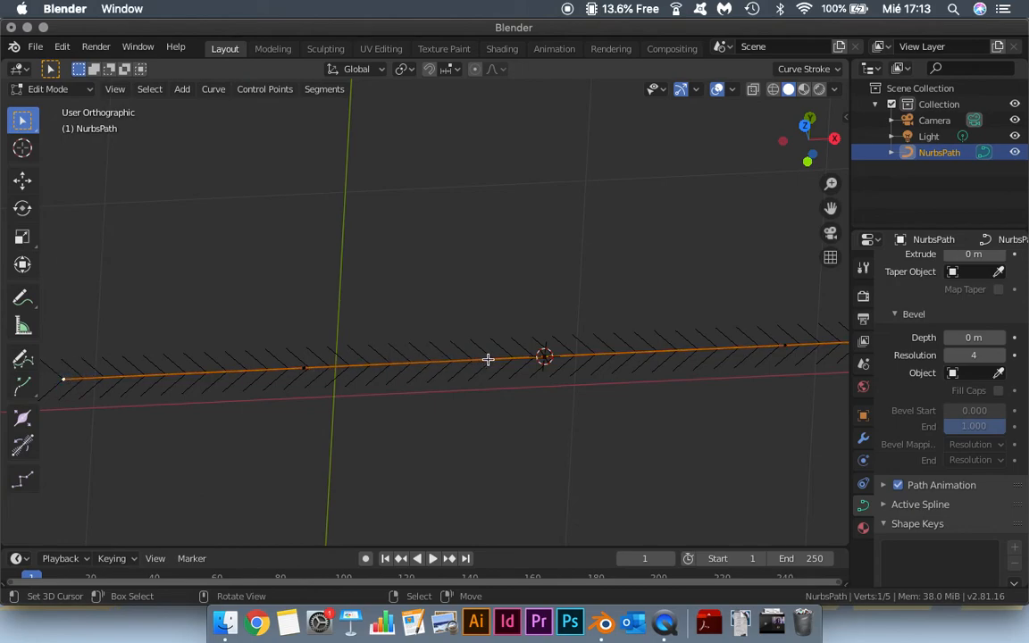
pyautogui.scroll(-2, 457, 357)
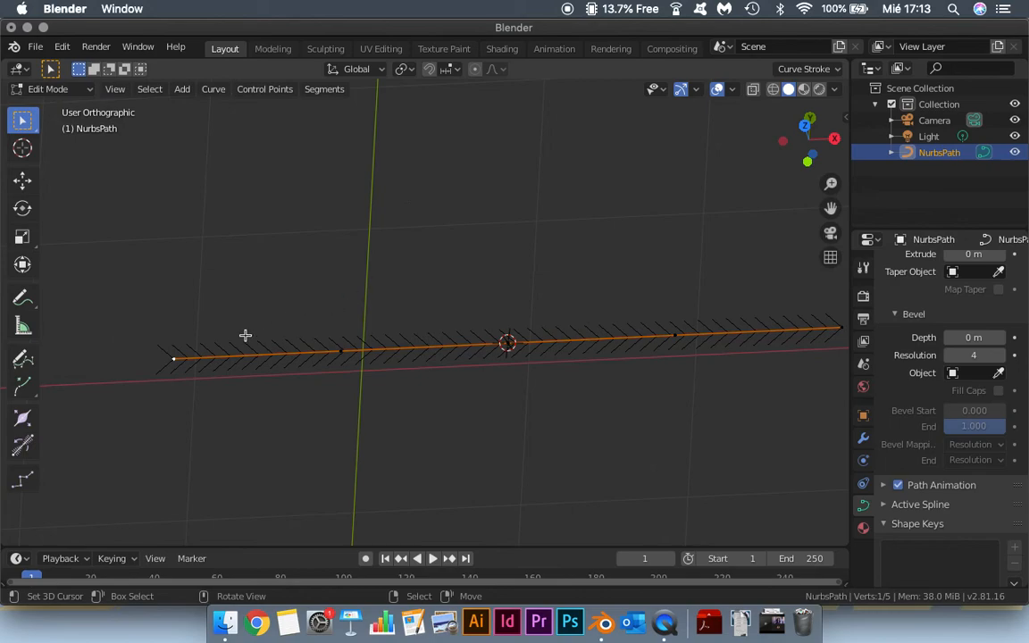
pyautogui.press('g')
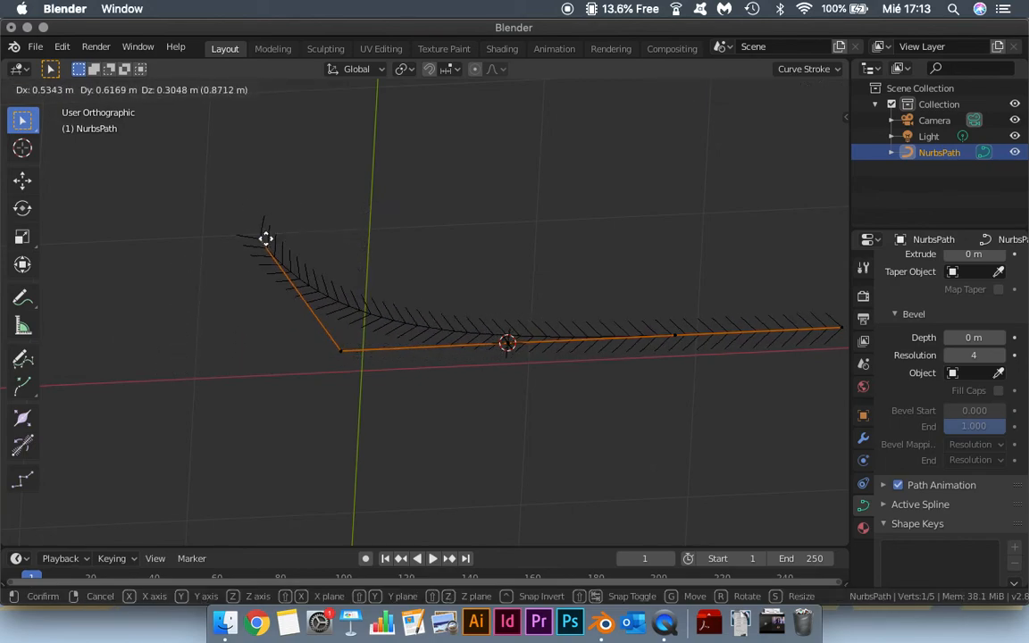
pyautogui.click(261, 239)
pyautogui.press('Tab')
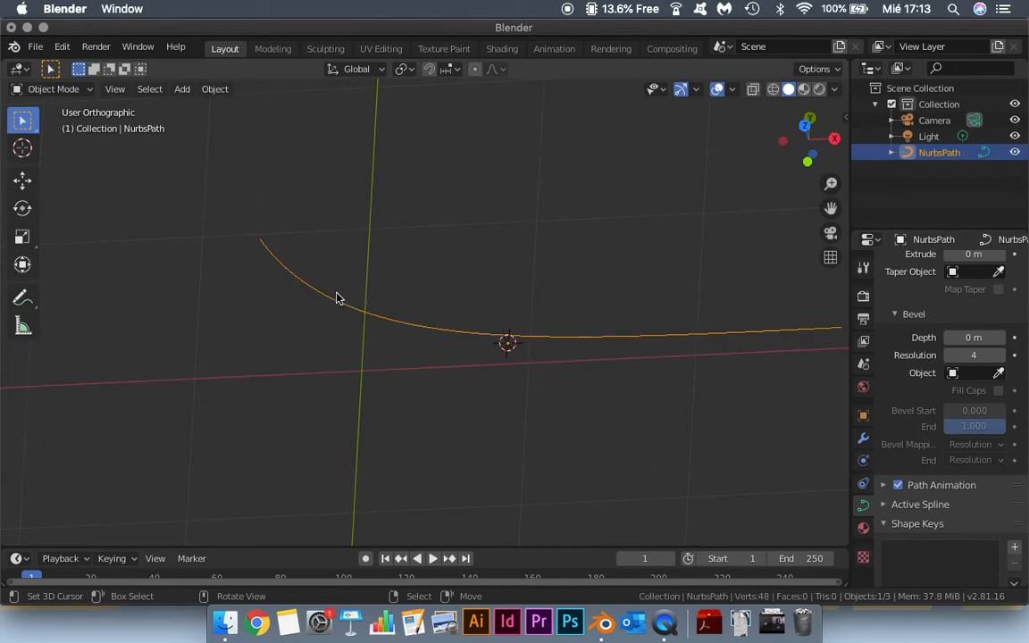
# Step: Re-enter Edit Mode and move the path's second control point down and left to deepen the bend
pyautogui.press('Tab')
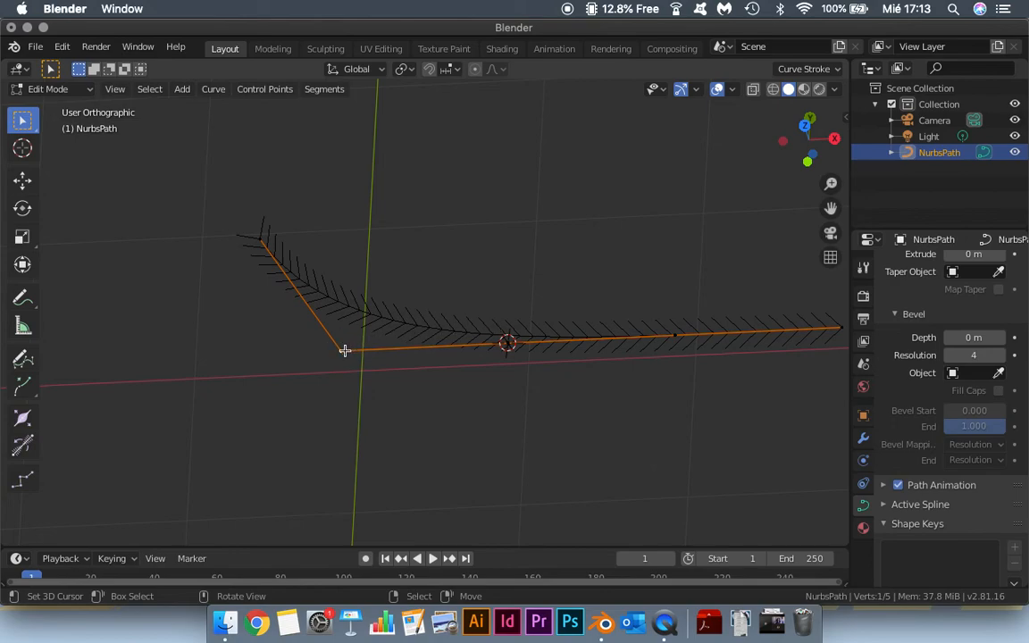
pyautogui.moveTo(345, 350); pyautogui.dragTo(281, 409)
pyautogui.scroll(-2, 611, 324)
pyautogui.scroll(1, 616, 324)
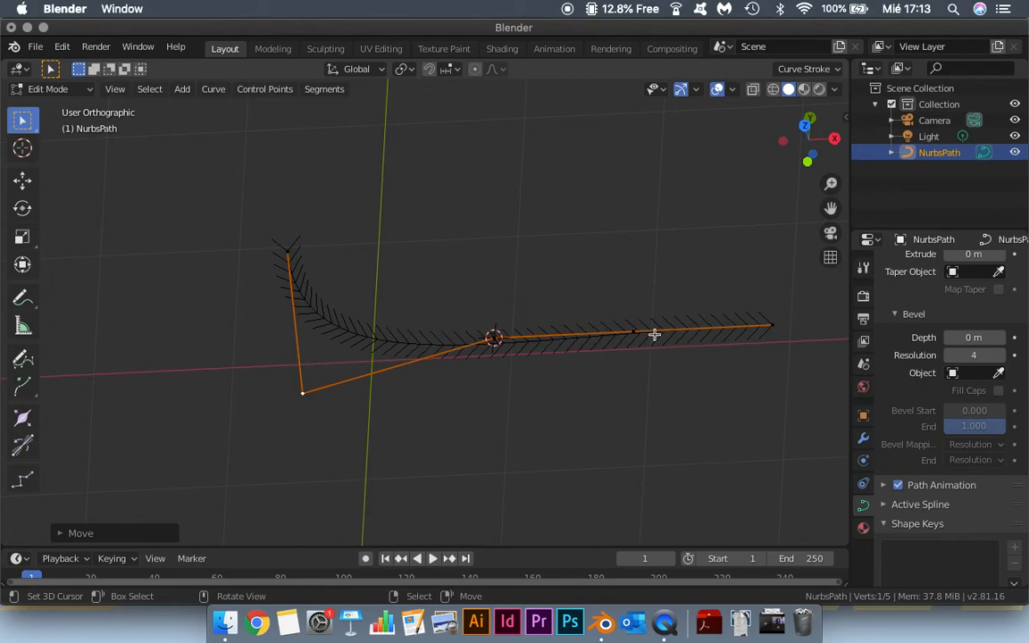
# Step: Extrude a new control point from the path's right end, a short distance up and left
pyautogui.click(775, 324)
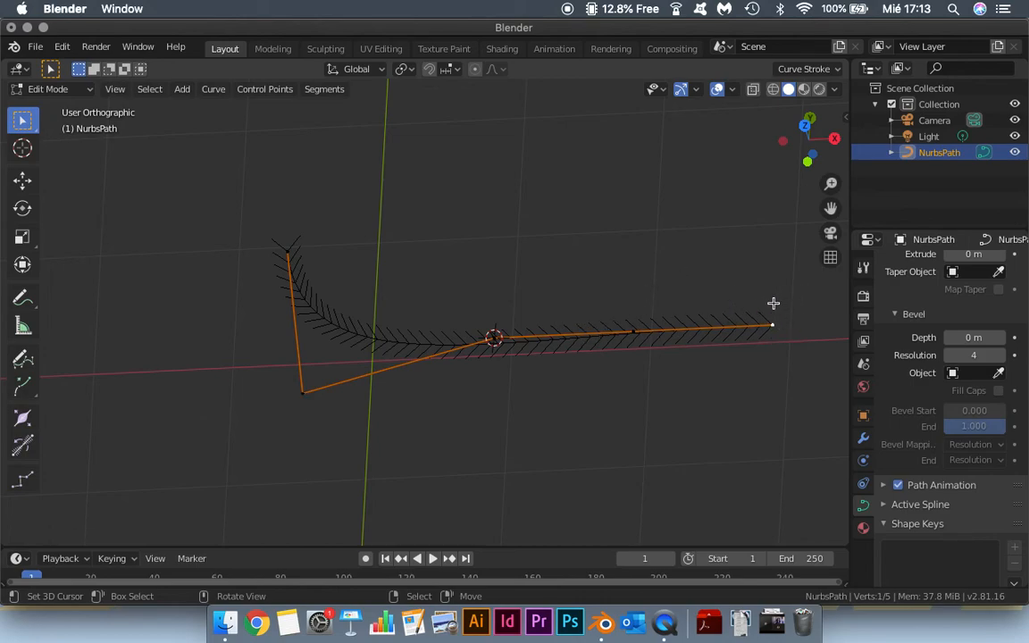
pyautogui.scroll(-2, 730, 288)
pyautogui.press('e')
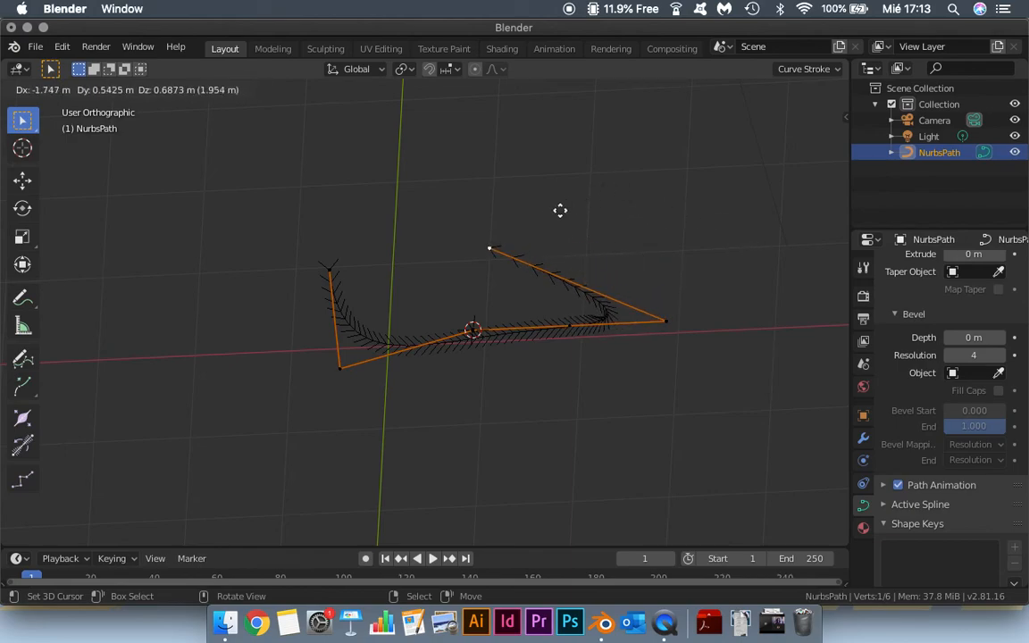
pyautogui.click(685, 278)
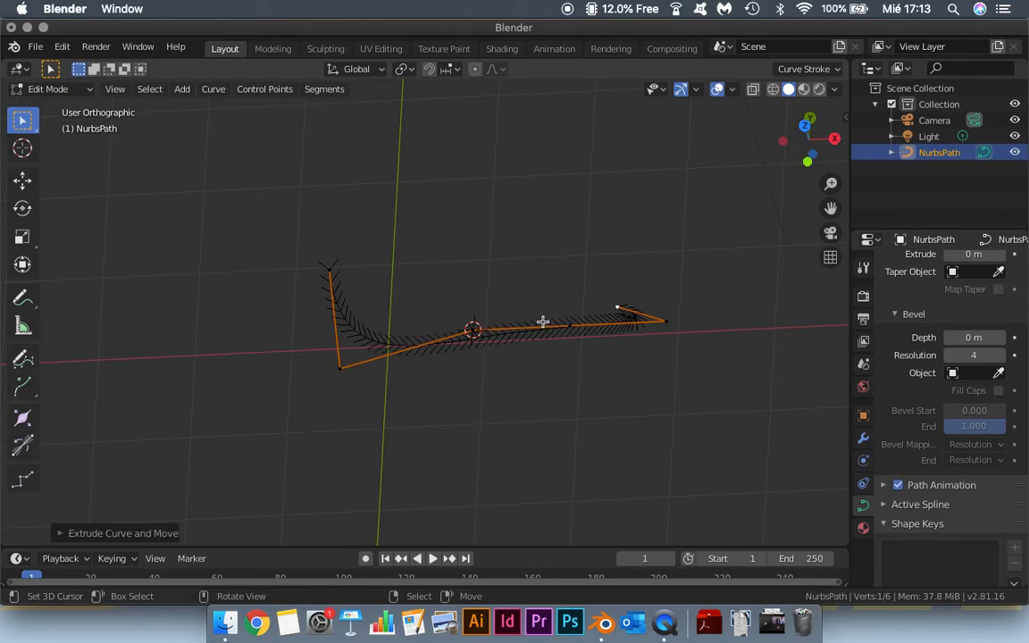
# Step: Undo the extrusion and the control point moves back to the straight path, staying in Edit Mode
pyautogui.hotkey('ctrl', 'z')
pyautogui.hotkey('ctrl', 'z')
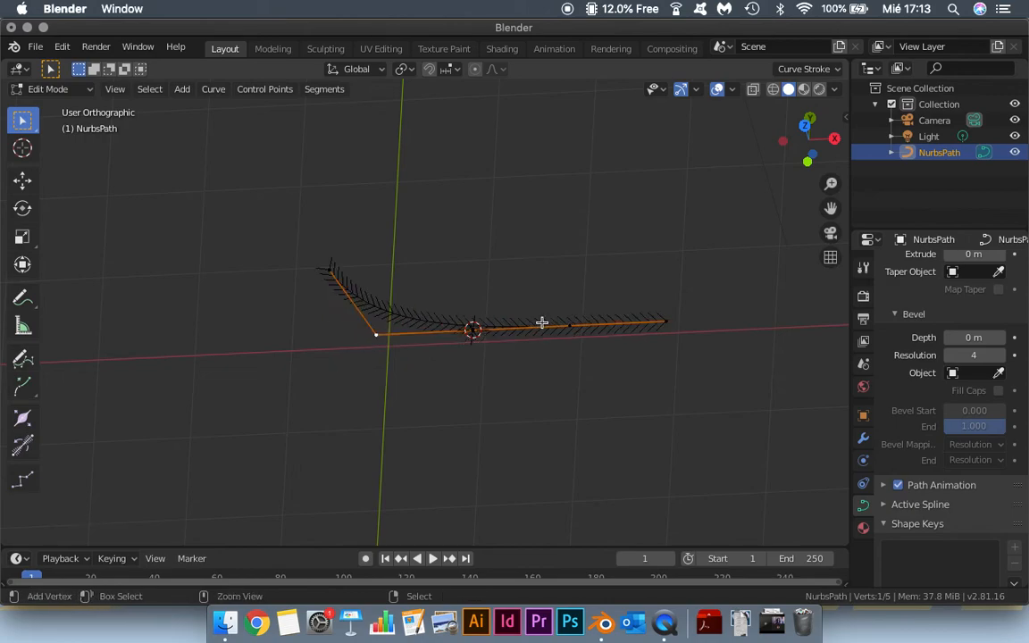
pyautogui.hotkey('ctrl', 'z')
pyautogui.press('Tab')
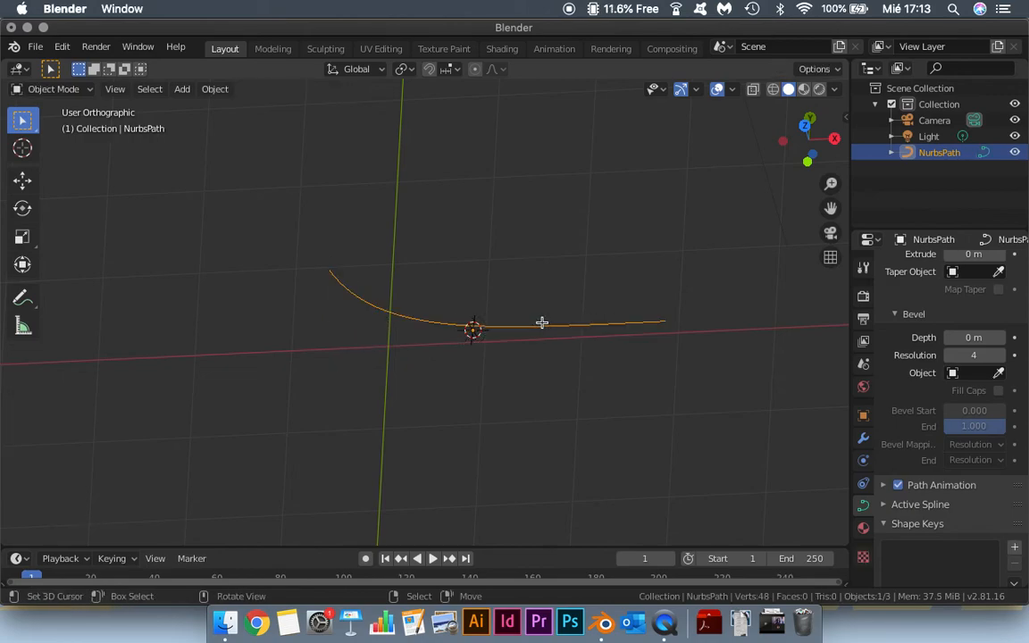
pyautogui.press('Tab')
pyautogui.hotkey('ctrl', 'z')
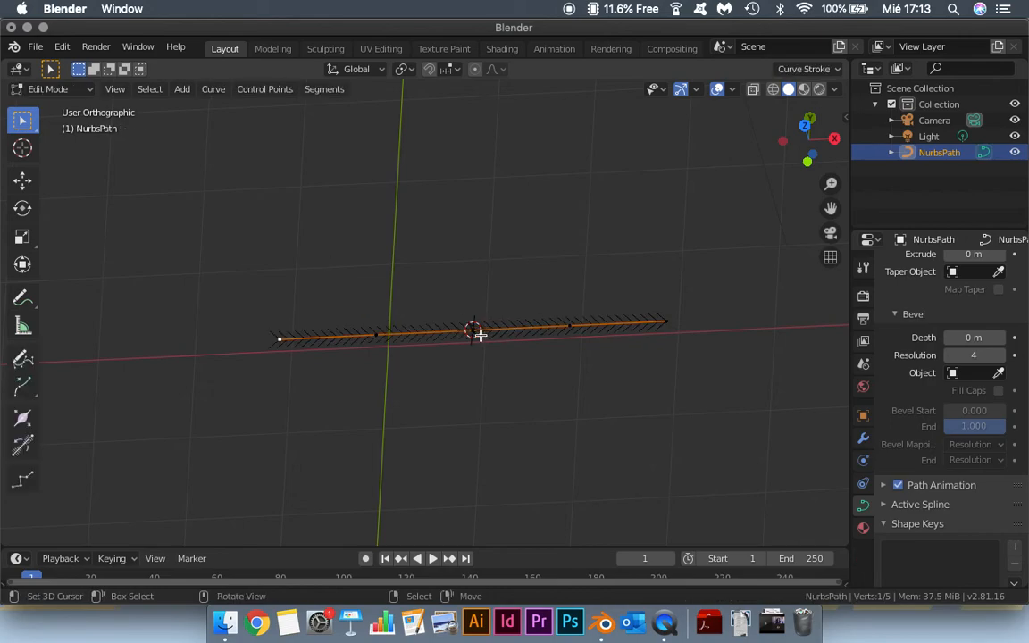
# Step: From the top view, use the Move tool to shift the path's middle control point up and left beside the Y axis
pyautogui.press('KP_1')
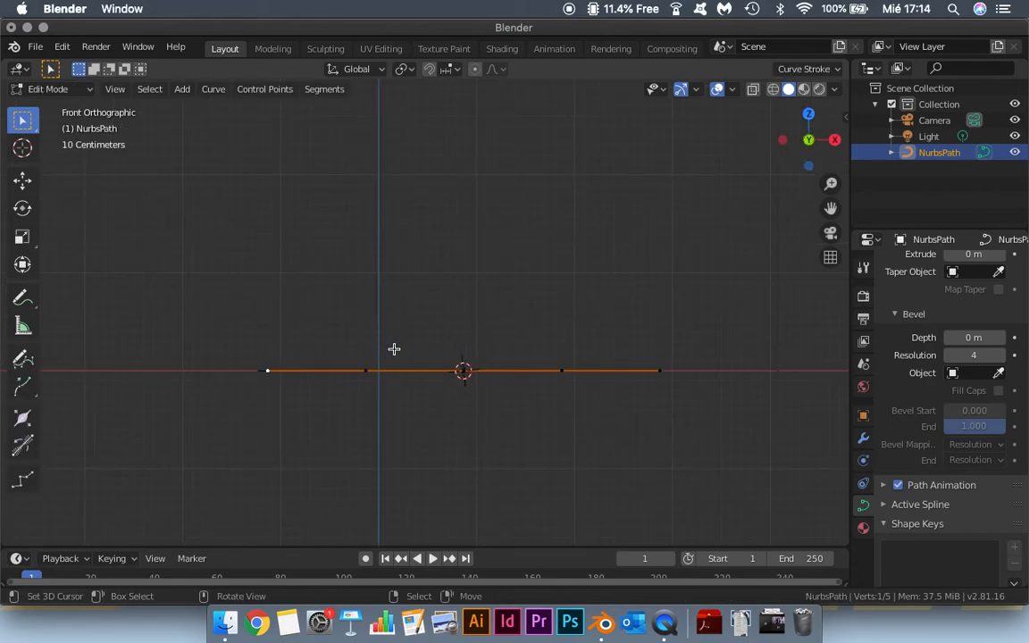
pyautogui.press('KP_7')
pyautogui.scroll(3, 292, 312)
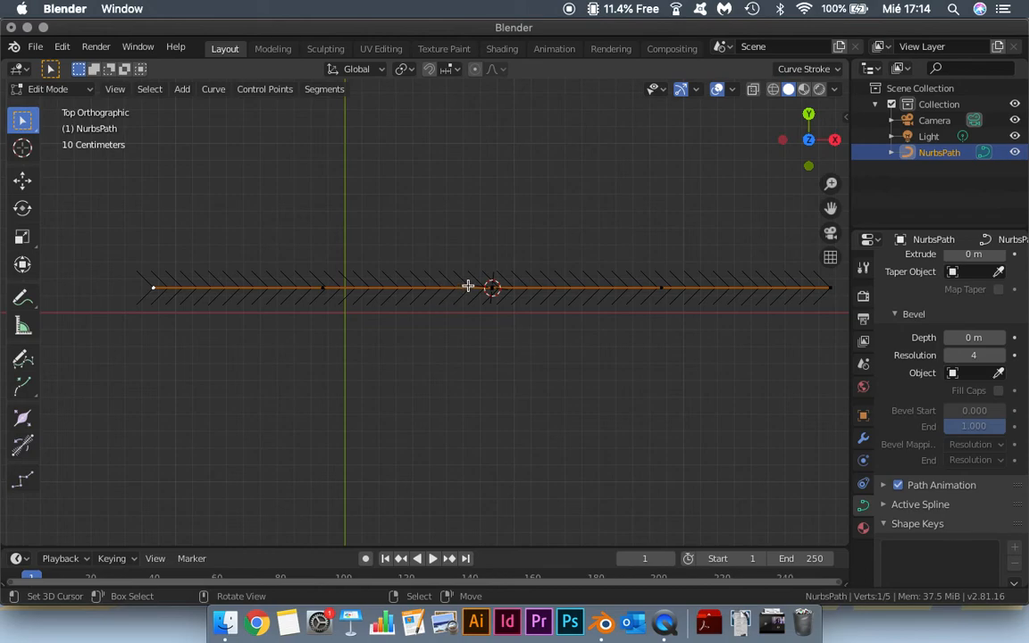
pyautogui.keyDown('shift'); pyautogui.moveTo(457, 287); pyautogui.dragTo(402, 323, button='middle'); pyautogui.keyUp('shift')
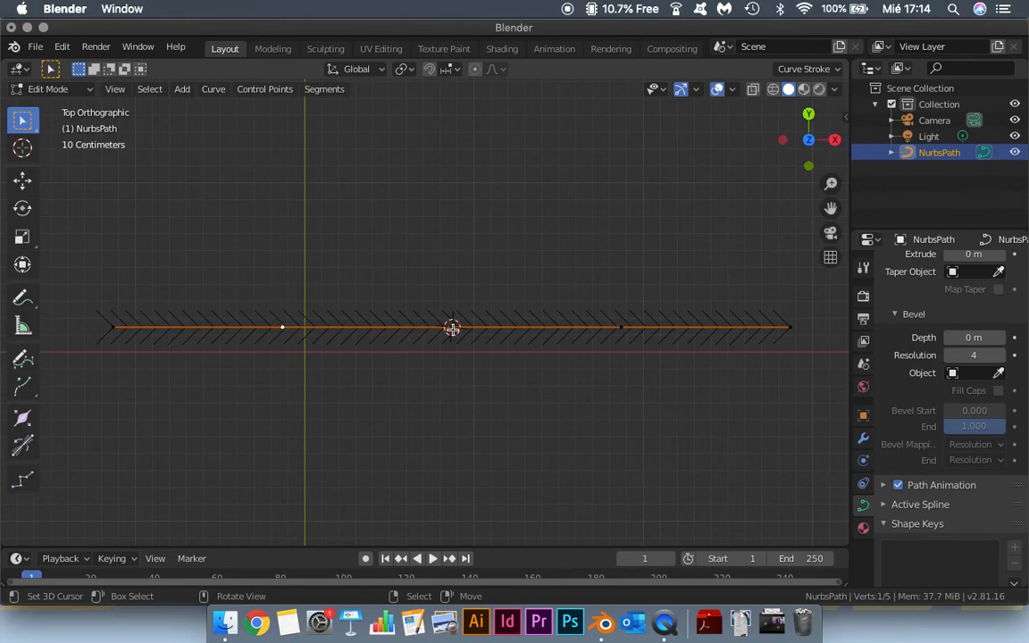
pyautogui.keyDown('shift'); pyautogui.rightClick(501, 347); pyautogui.keyUp('shift')
pyautogui.click(34, 182)
pyautogui.moveTo(507, 325); pyautogui.dragTo(308, 162)
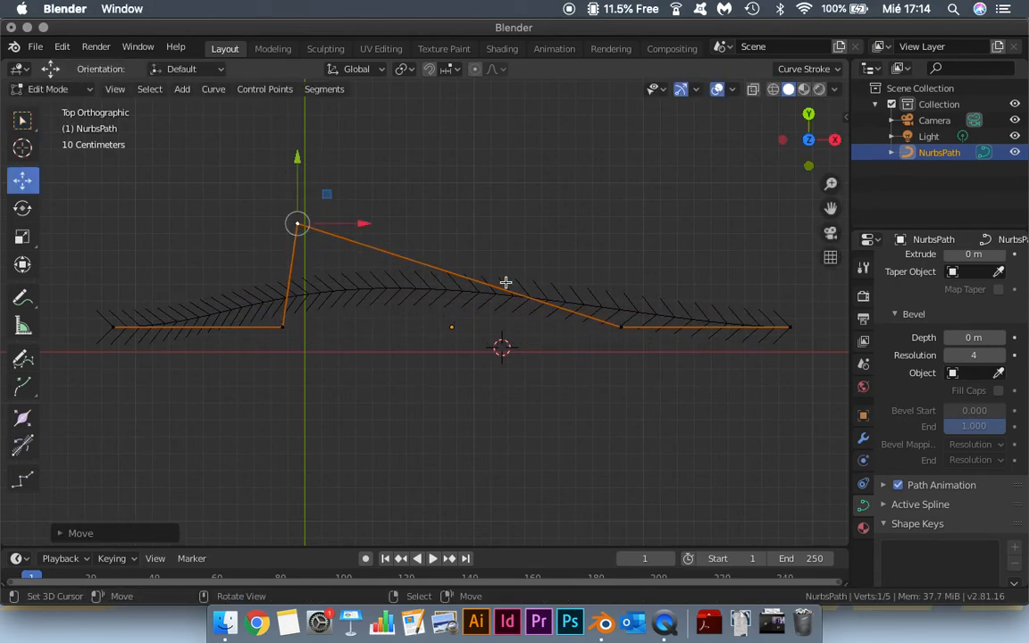
# Step: Slide the second control point left, then move the middle control point farther up and left to sit above it
pyautogui.click(286, 326)
pyautogui.moveTo(286, 326); pyautogui.dragTo(217, 327)
pyautogui.click(296, 225)
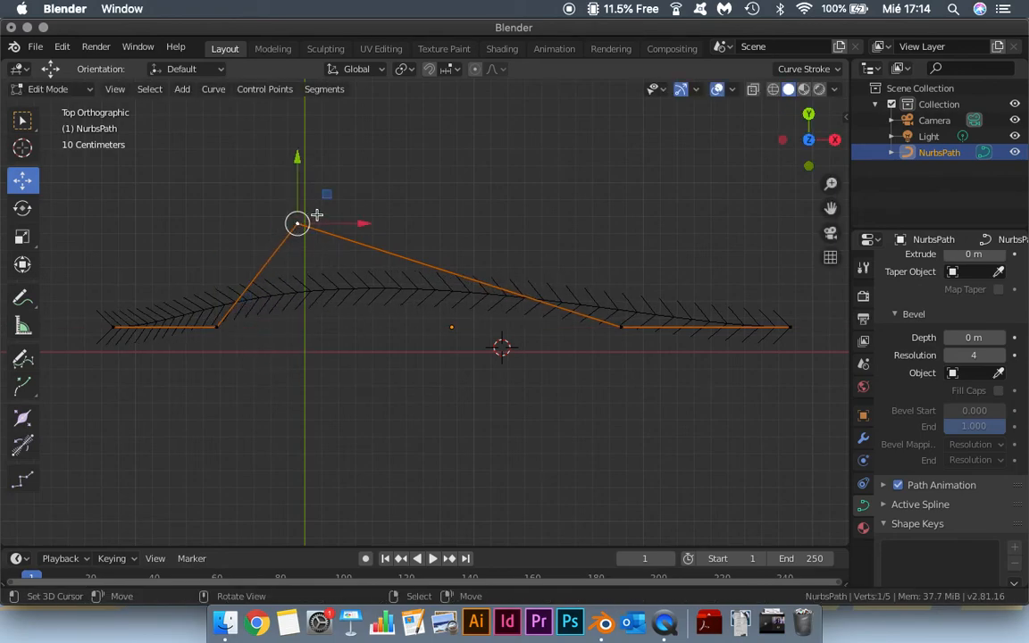
pyautogui.moveTo(296, 167); pyautogui.dragTo(296, 127)
pyautogui.moveTo(362, 184); pyautogui.dragTo(299, 185)
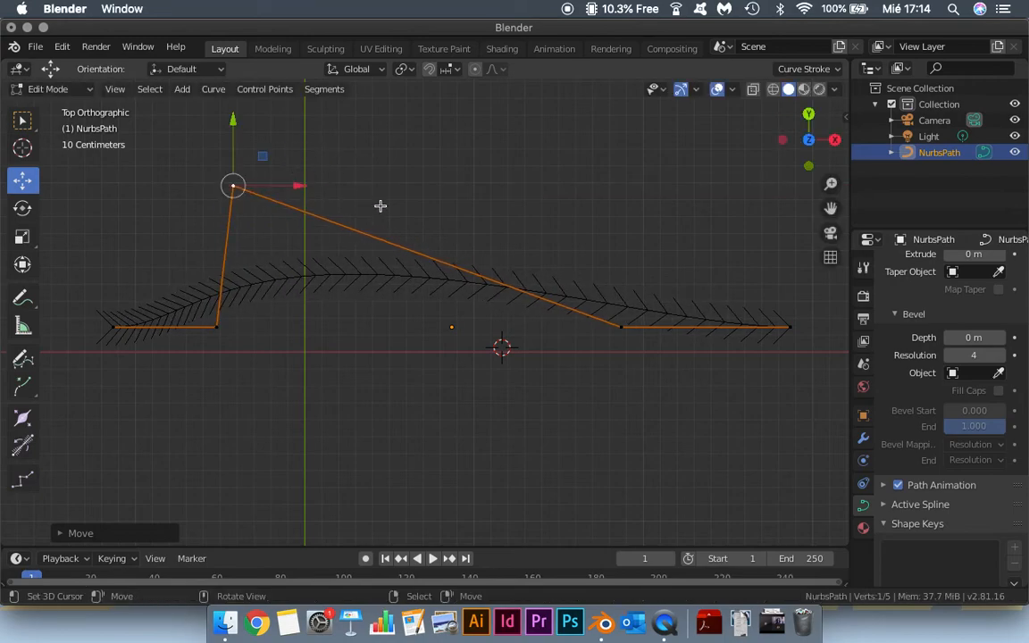
# Step: Move the fourth control point left and up, just past the Y axis and slightly higher than the middle point
pyautogui.click(622, 325)
pyautogui.moveTo(682, 326); pyautogui.dragTo(394, 296)
pyautogui.moveTo(346, 266); pyautogui.dragTo(305, 94)
# Step: Move the path's right end point left along X, then raise it along Y above the other control points
pyautogui.click(788, 326)
pyautogui.moveTo(818, 326); pyautogui.dragTo(416, 308)
pyautogui.keyDown('shift'); pyautogui.moveTo(434, 297); pyautogui.dragTo(460, 351, button='middle'); pyautogui.keyUp('shift')
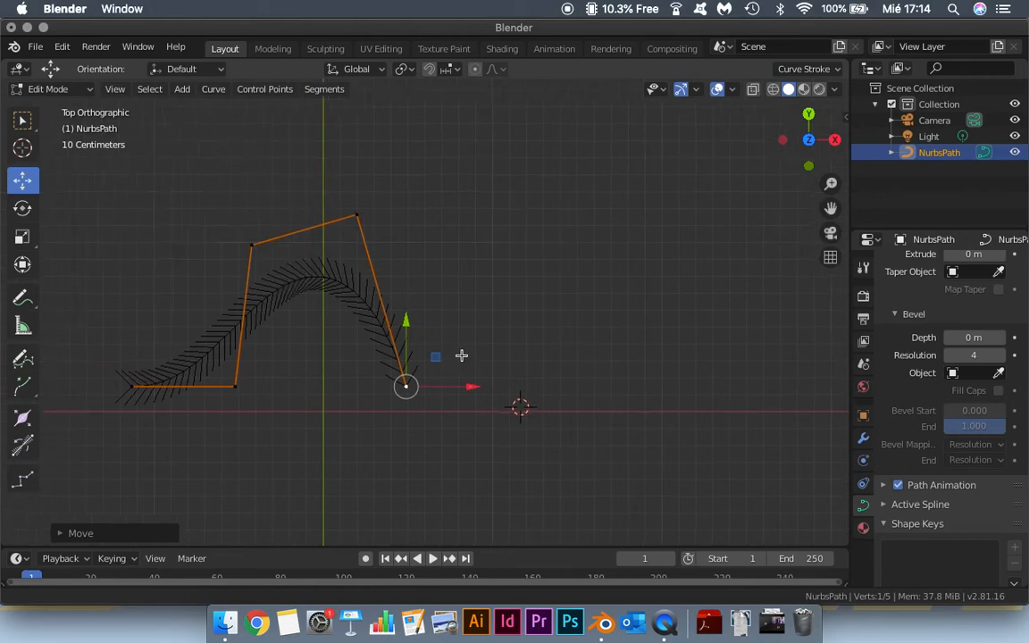
pyautogui.press('g')
pyautogui.press('y')
pyautogui.click(377, 130)
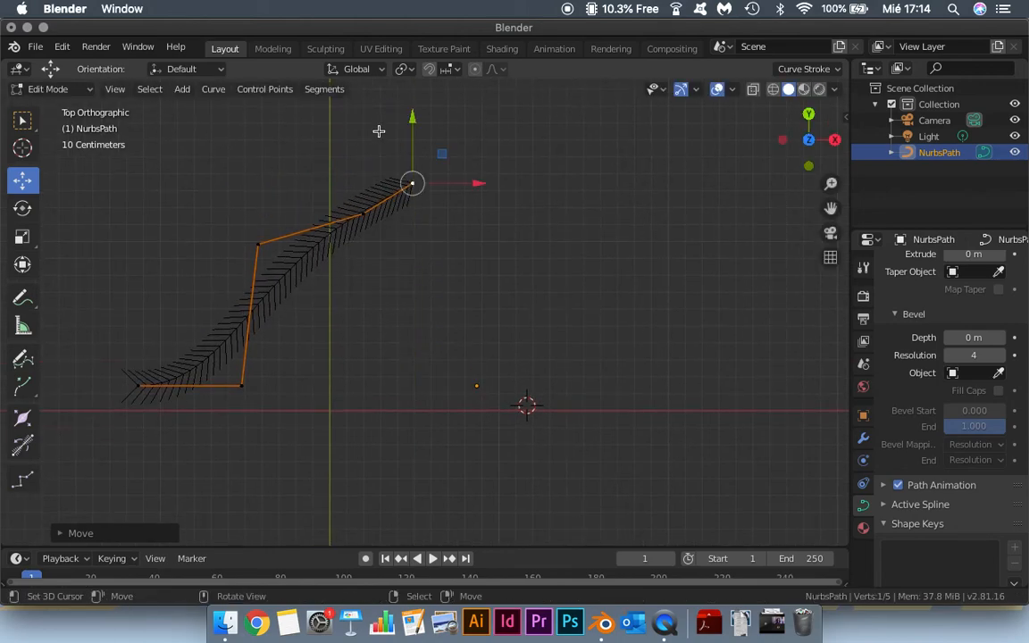
# Step: Lower the middle control point close to the second one and slide the fourth control point left above it
pyautogui.click(250, 242)
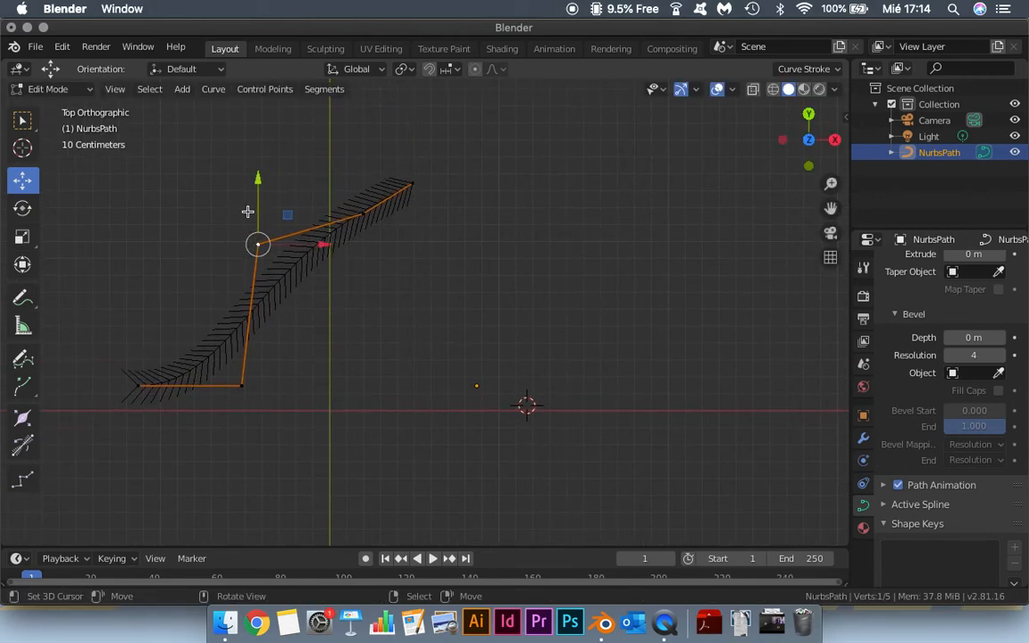
pyautogui.press('g')
pyautogui.click(254, 272)
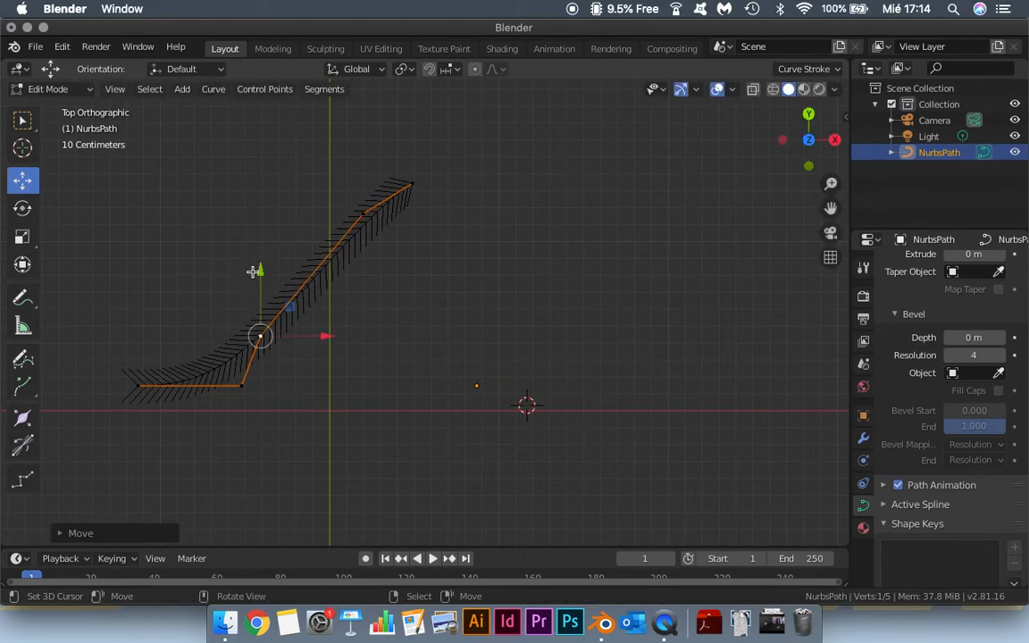
pyautogui.click(358, 217)
pyautogui.press('g')
pyautogui.click(371, 202)
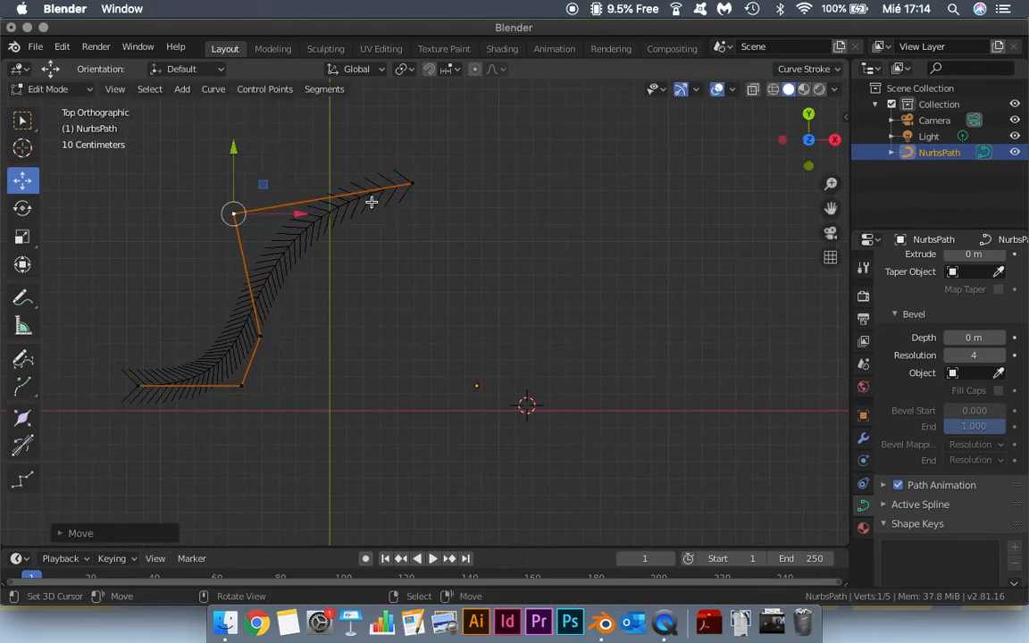
# Step: Slide the path's upper end point left along X by about 1.3 m, just past the fourth control point
pyautogui.click(403, 180)
pyautogui.press('g')
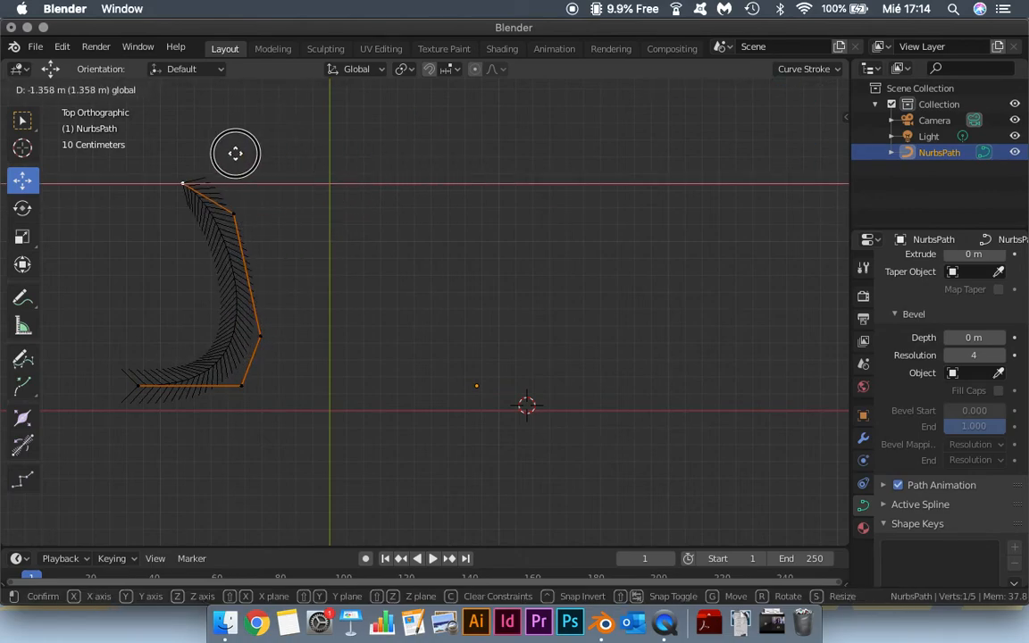
pyautogui.click(237, 153)
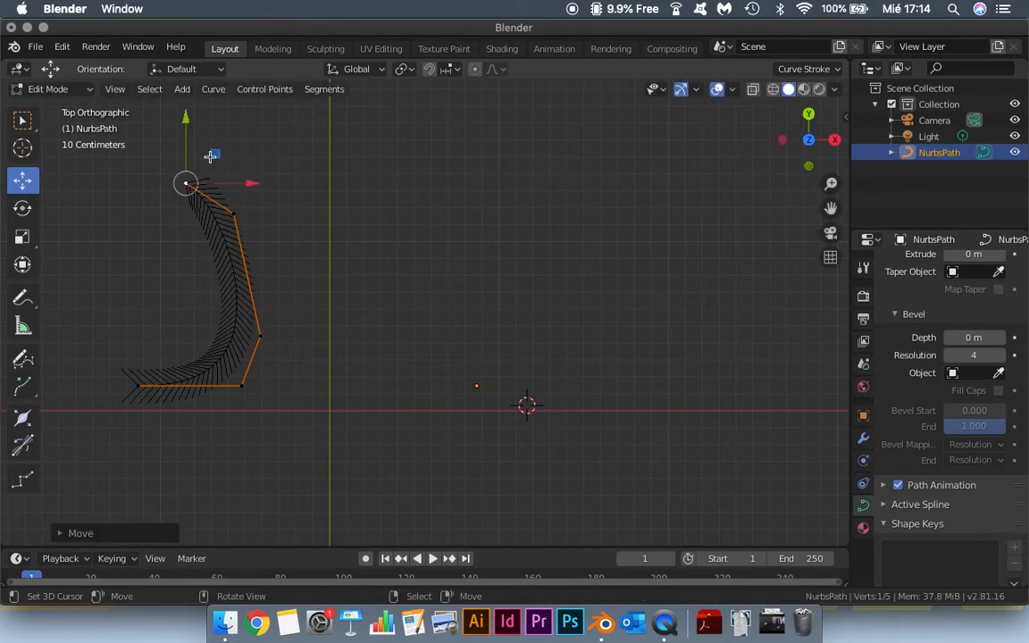
pyautogui.press('g')
pyautogui.click(262, 176)
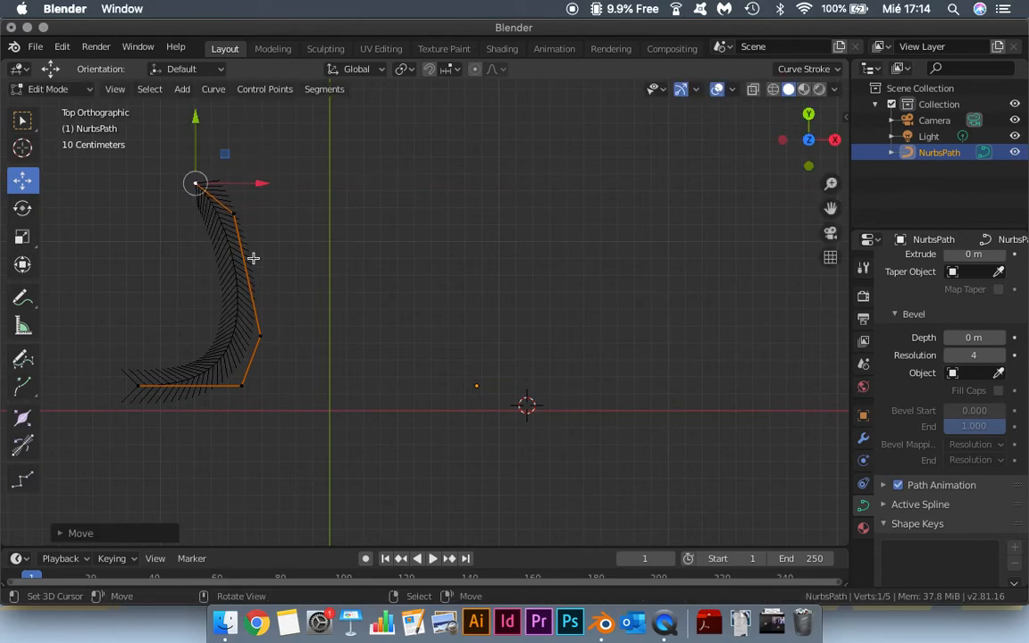
# Step: Shift the fourth control point right by about 0.12 m and nudge the middle control point slightly right to round the curve
pyautogui.click(237, 218)
pyautogui.press('g')
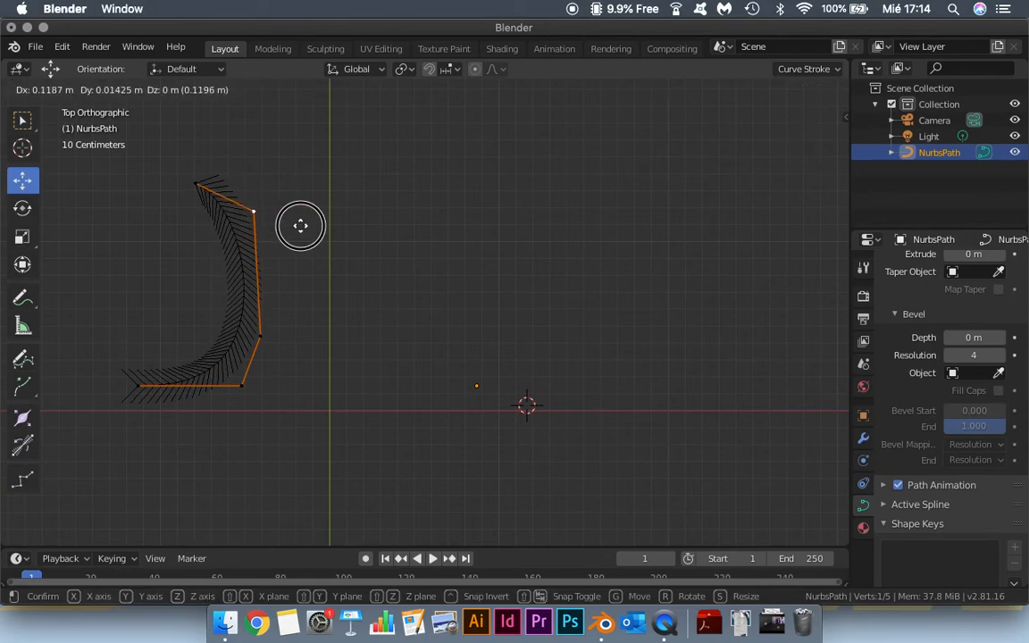
pyautogui.click(301, 225)
pyautogui.click(260, 330)
pyautogui.moveTo(305, 335); pyautogui.dragTo(310, 328)
# Step: Extrude three control points from the path's upper end, curling back down across the curve to the X axis
pyautogui.click(196, 185)
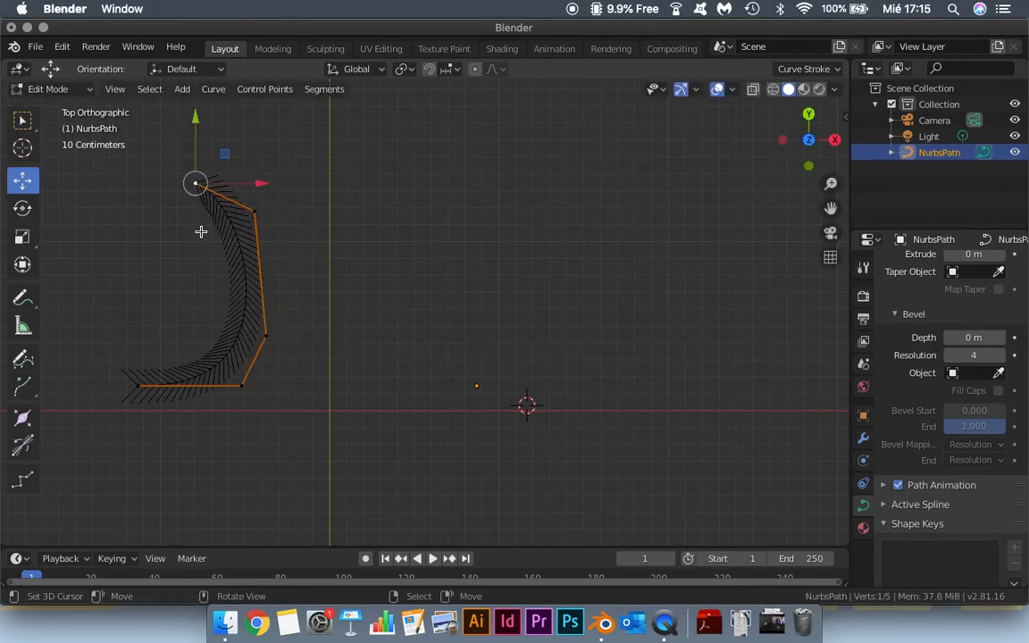
pyautogui.press('e')
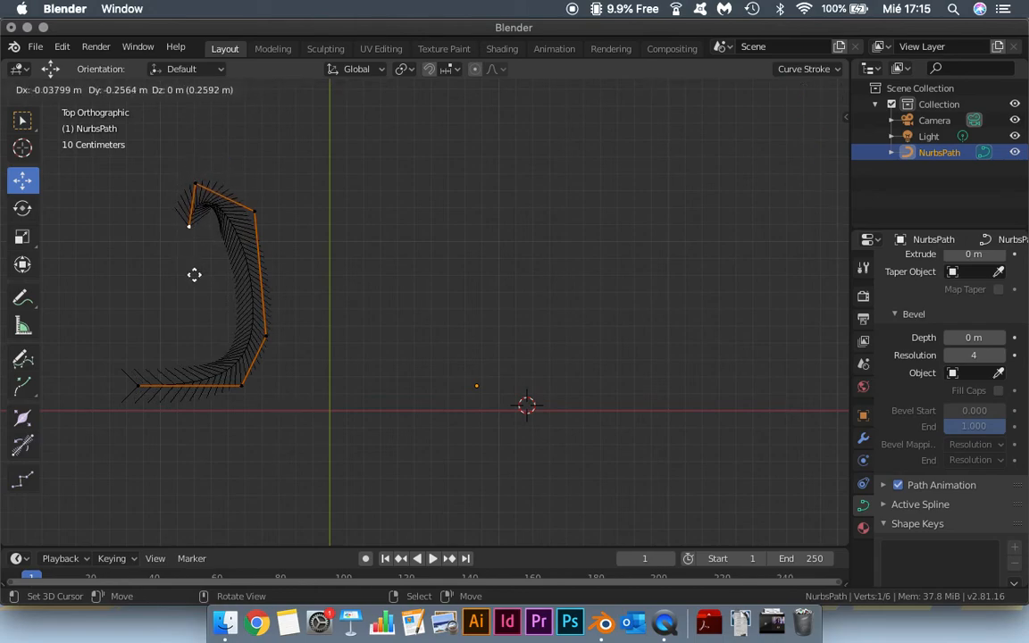
pyautogui.click(181, 260)
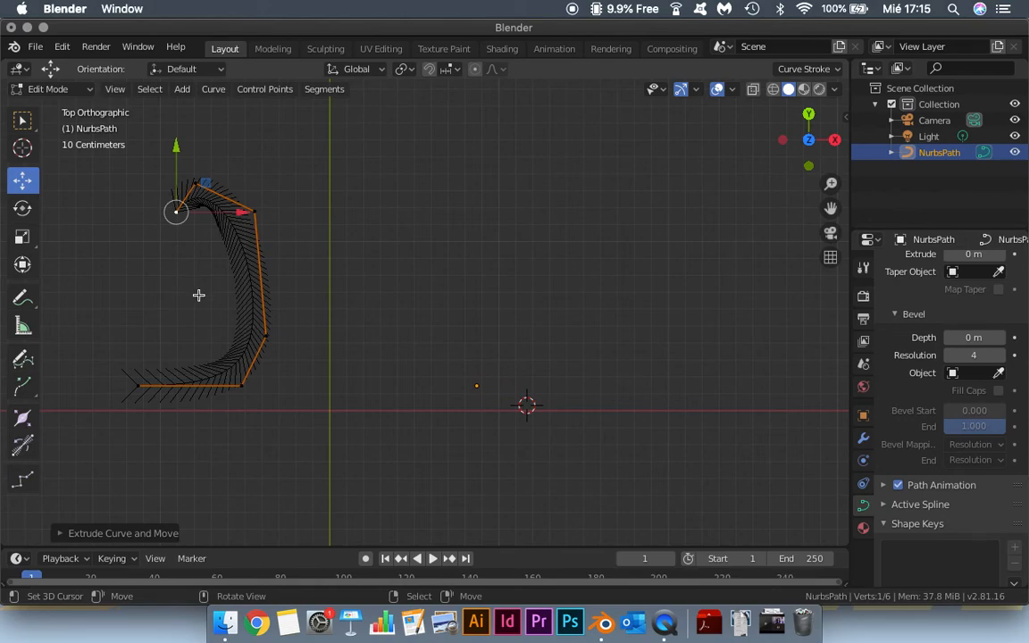
pyautogui.press('e')
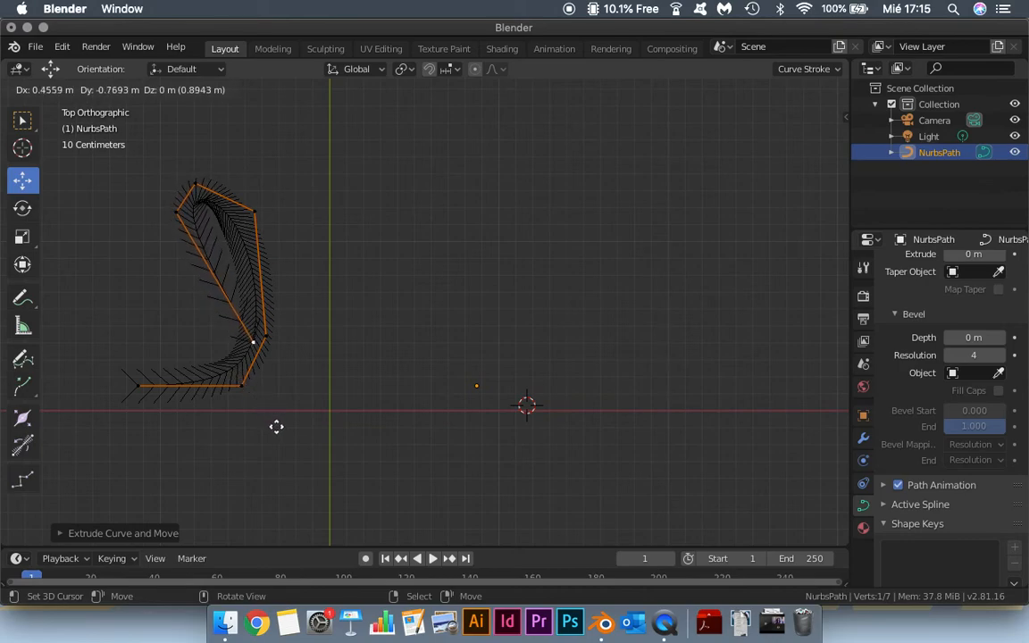
pyautogui.click(247, 389)
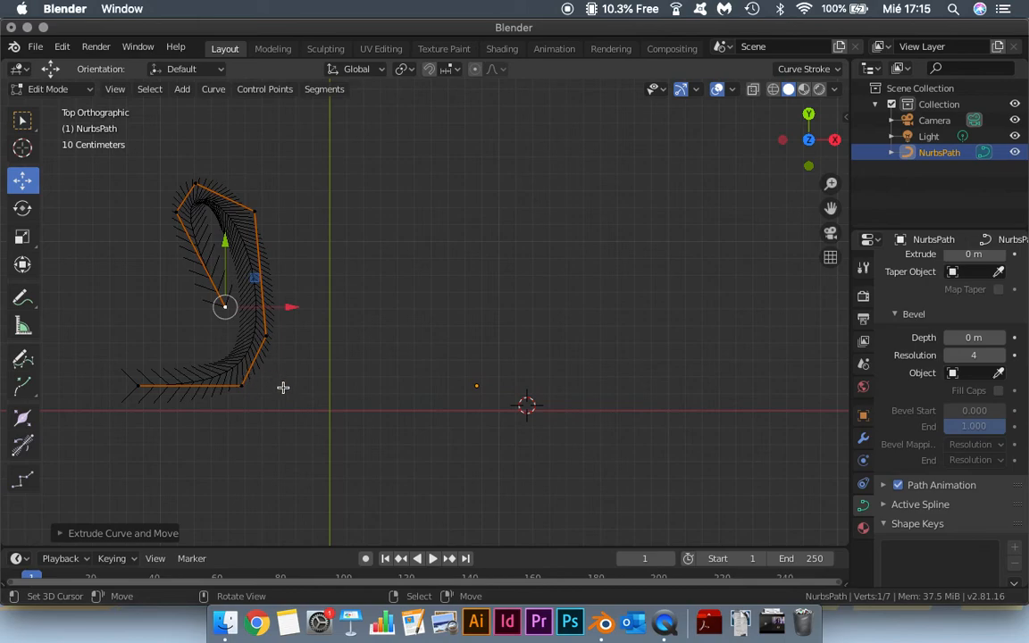
pyautogui.press('e')
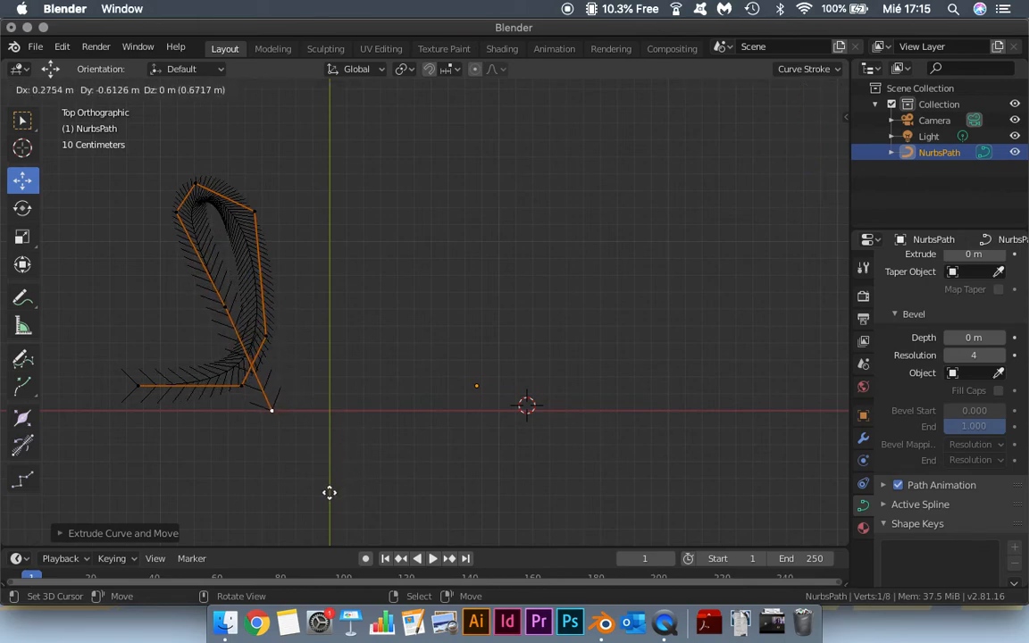
pyautogui.click(325, 493)
# Step: Narrow the loop by moving its lower right control point up and left and its upper right control point left
pyautogui.rightClick(263, 324)
pyautogui.moveTo(266, 292); pyautogui.dragTo(265, 264)
pyautogui.moveTo(309, 304); pyautogui.dragTo(293, 300)
pyautogui.rightClick(255, 212)
pyautogui.moveTo(287, 211); pyautogui.dragTo(266, 212)
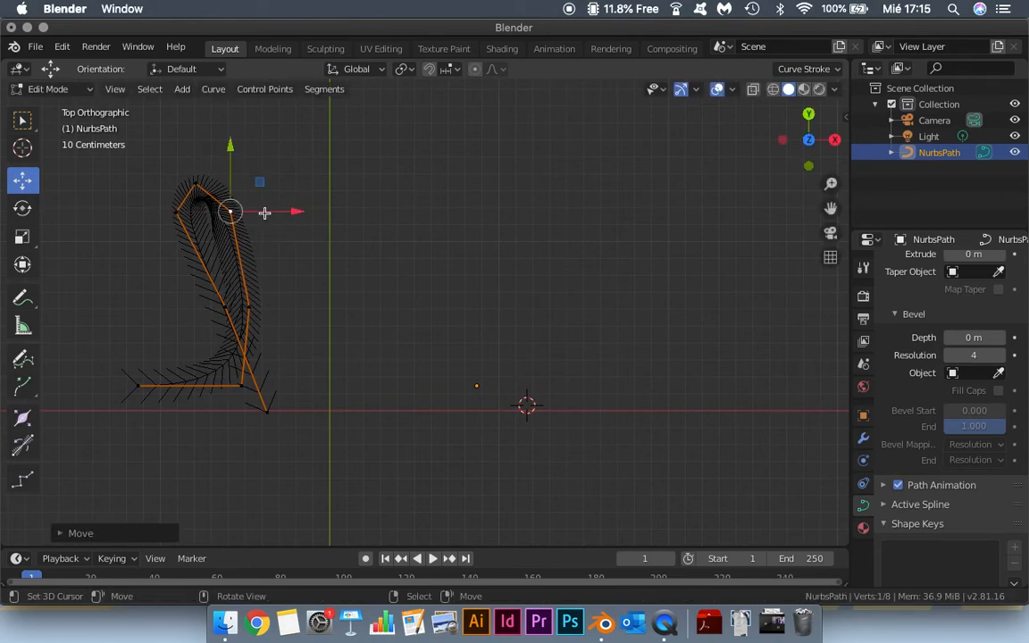
# Step: Select the loop's three upper control points together and move them right along X by about 0.18 m, previewing the curve in Object Mode
pyautogui.keyDown('shift'); pyautogui.rightClick(200, 184); pyautogui.keyUp('shift')
pyautogui.keyDown('shift'); pyautogui.rightClick(182, 210); pyautogui.keyUp('shift')
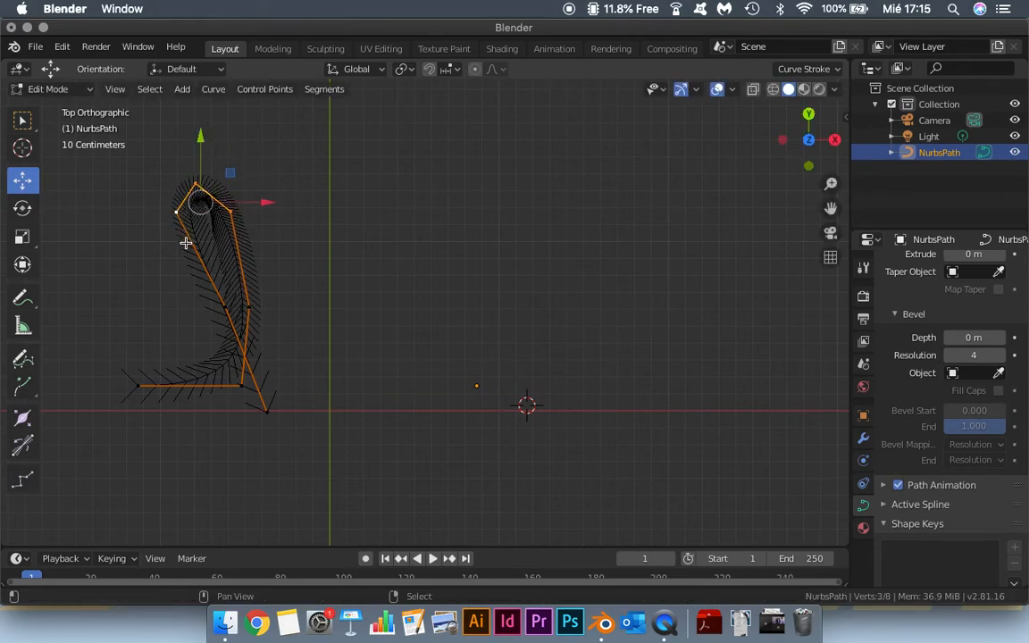
pyautogui.press('g')
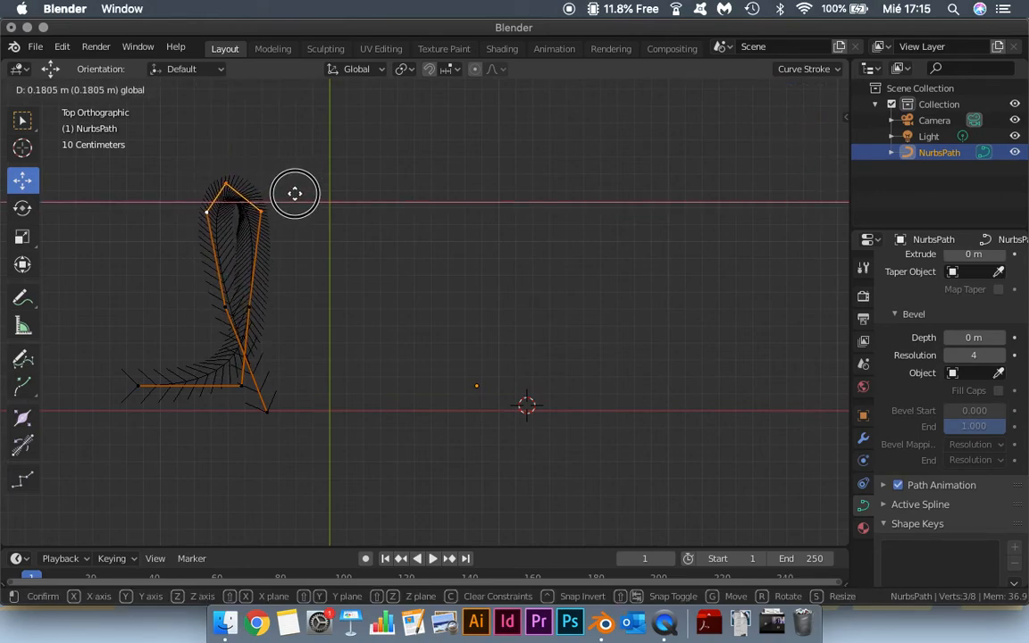
pyautogui.click(301, 200)
pyautogui.scroll(1, 269, 304)
pyautogui.scroll(1, 269, 305)
pyautogui.keyDown('shift'); pyautogui.moveTo(268, 289); pyautogui.dragTo(367, 289, button='middle'); pyautogui.keyUp('shift')
pyautogui.press('Tab')
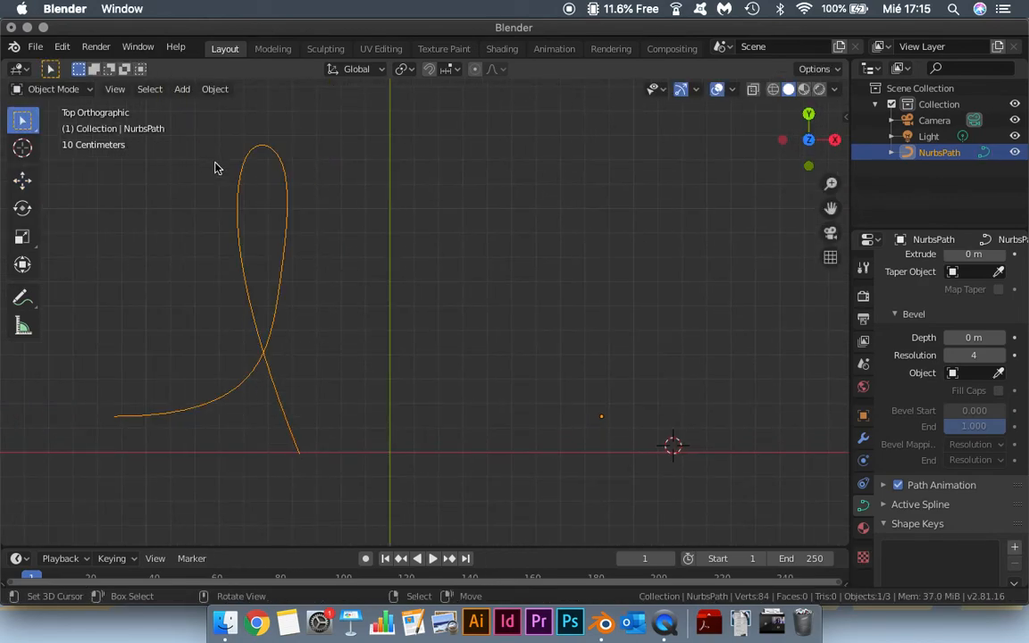
pyautogui.press('Tab')
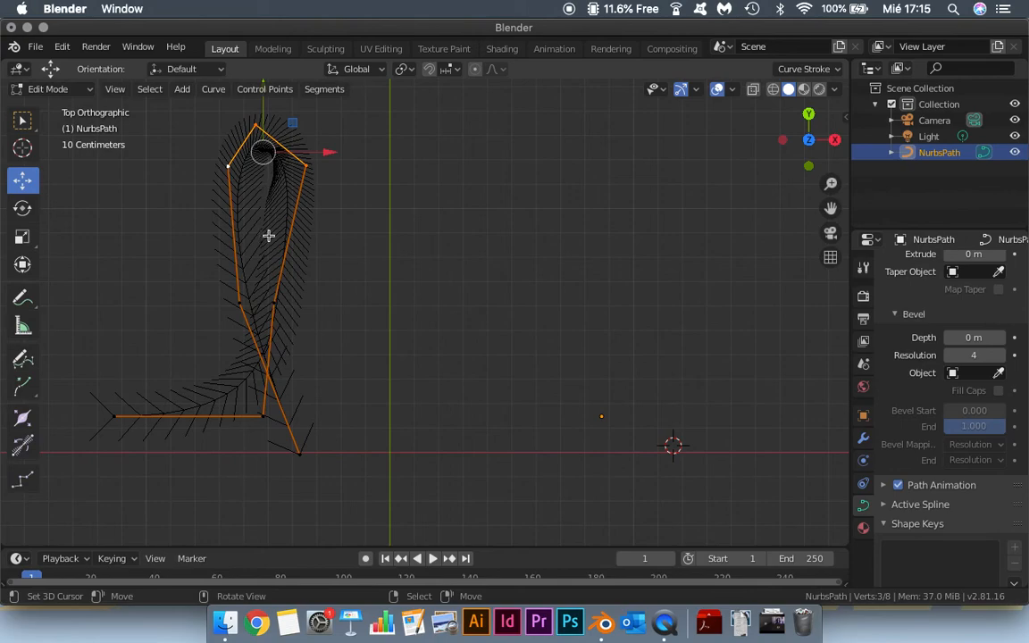
# Step: Nudge the loop's lower left control point and move the curve's end point up and left, just above the X axis
pyautogui.click(242, 303)
pyautogui.moveTo(273, 301); pyautogui.dragTo(311, 301)
pyautogui.rightClick(278, 301)
pyautogui.click(300, 442)
pyautogui.moveTo(336, 455); pyautogui.dragTo(321, 454)
pyautogui.moveTo(285, 391); pyautogui.dragTo(283, 364)
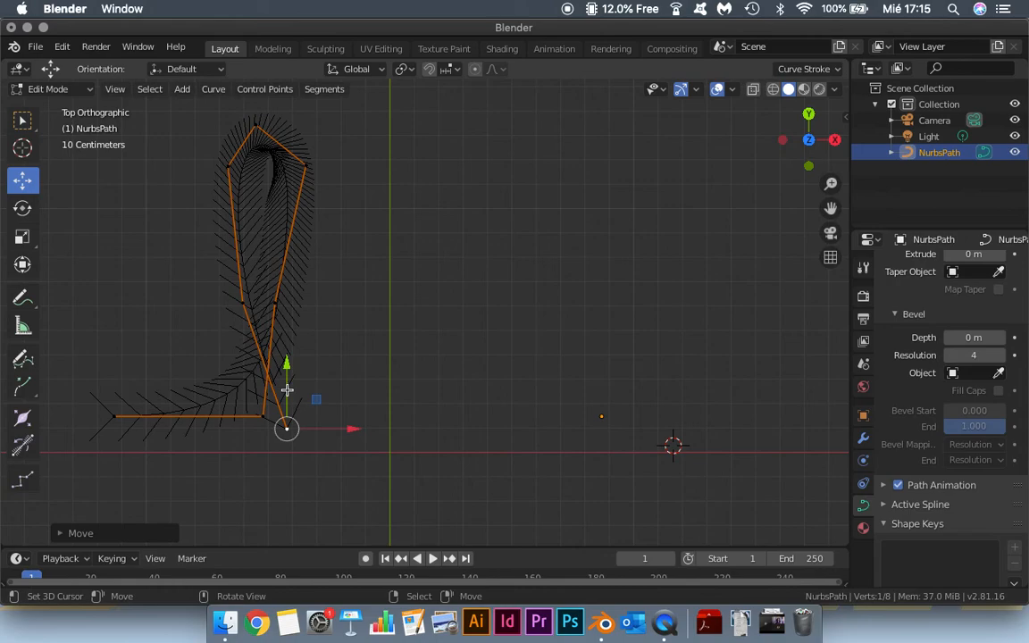
# Step: Extrude five control points from the curve's end, rising beside the tall loop and arching over right to form the hump of the h
pyautogui.press('e')
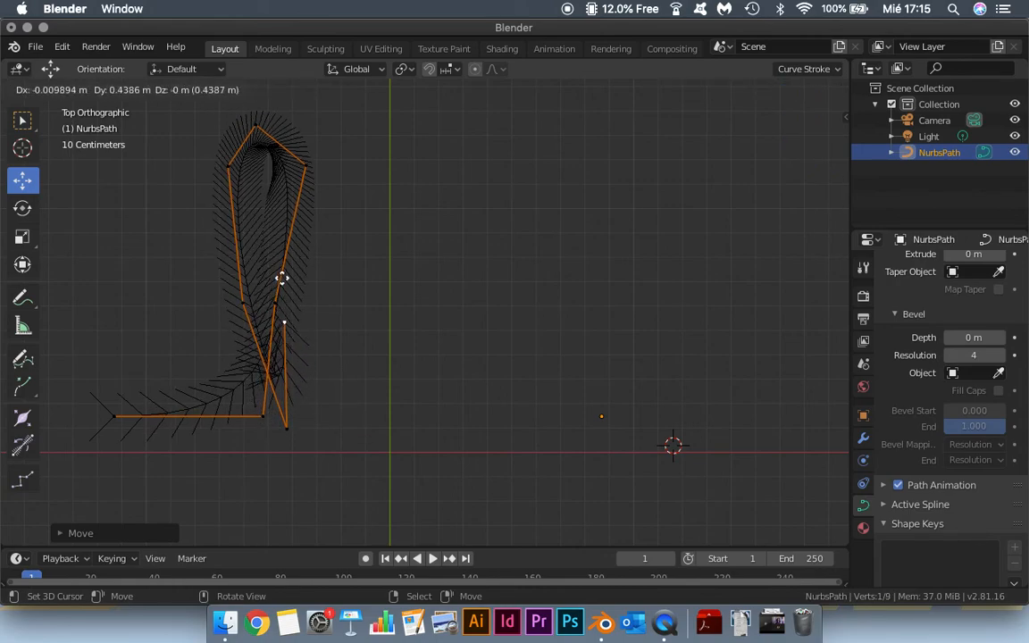
pyautogui.click(289, 376)
pyautogui.press('e')
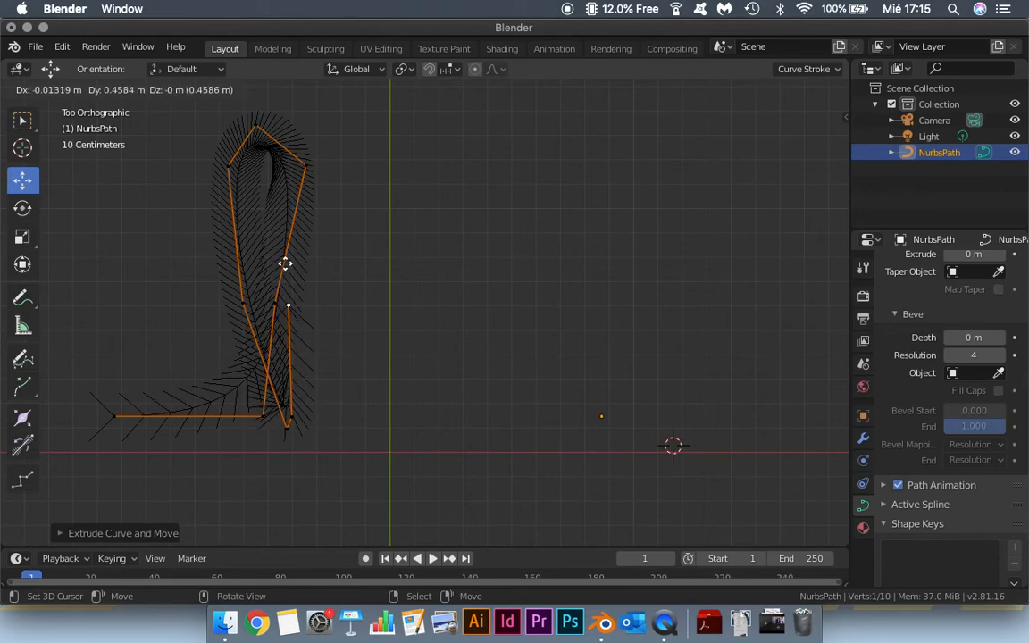
pyautogui.click(282, 264)
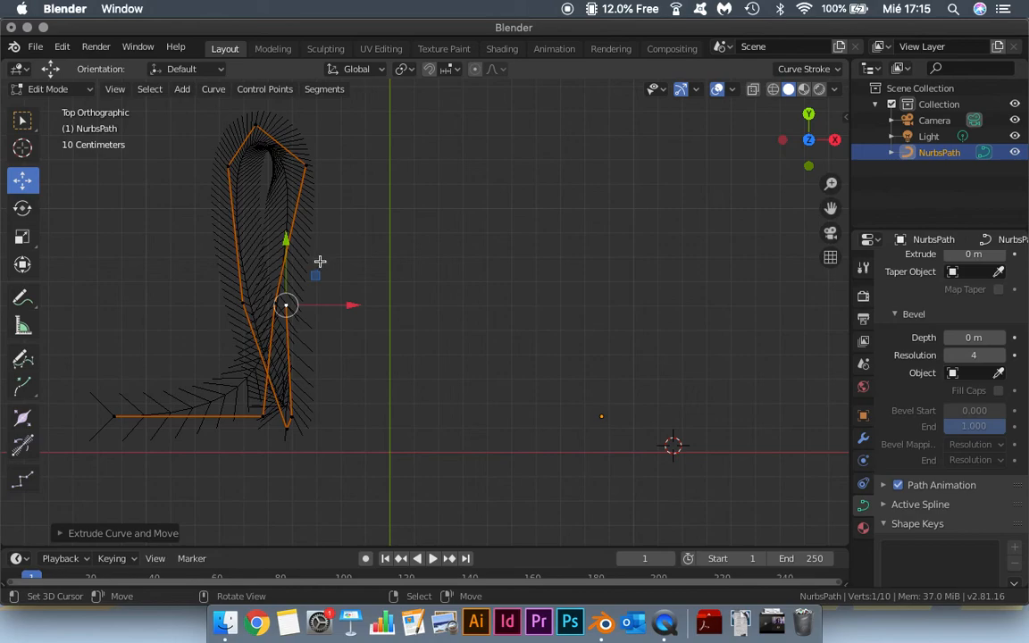
pyautogui.press('e')
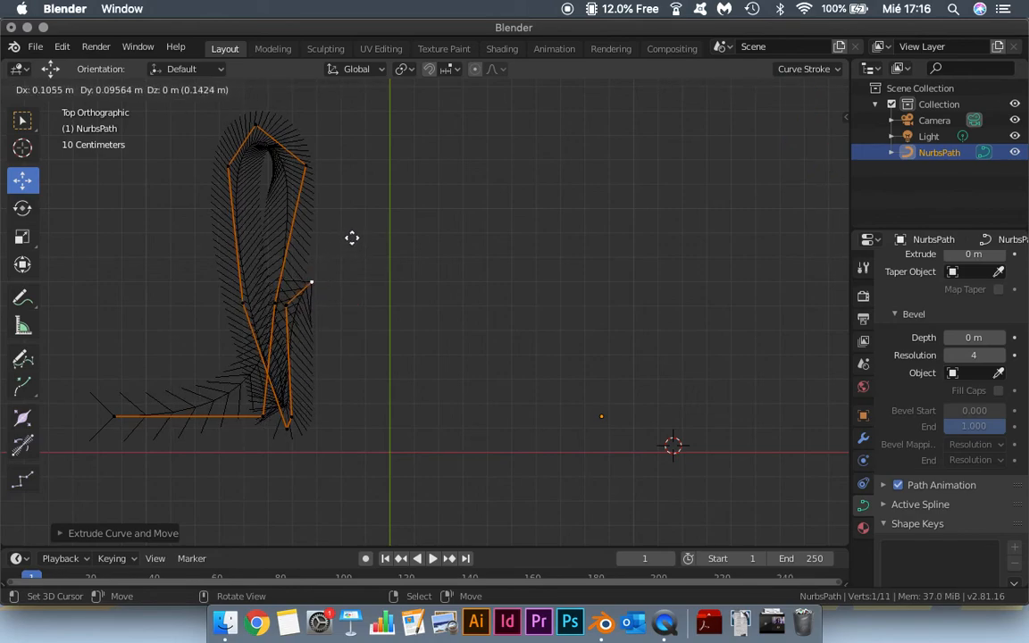
pyautogui.click(356, 237)
pyautogui.press('e')
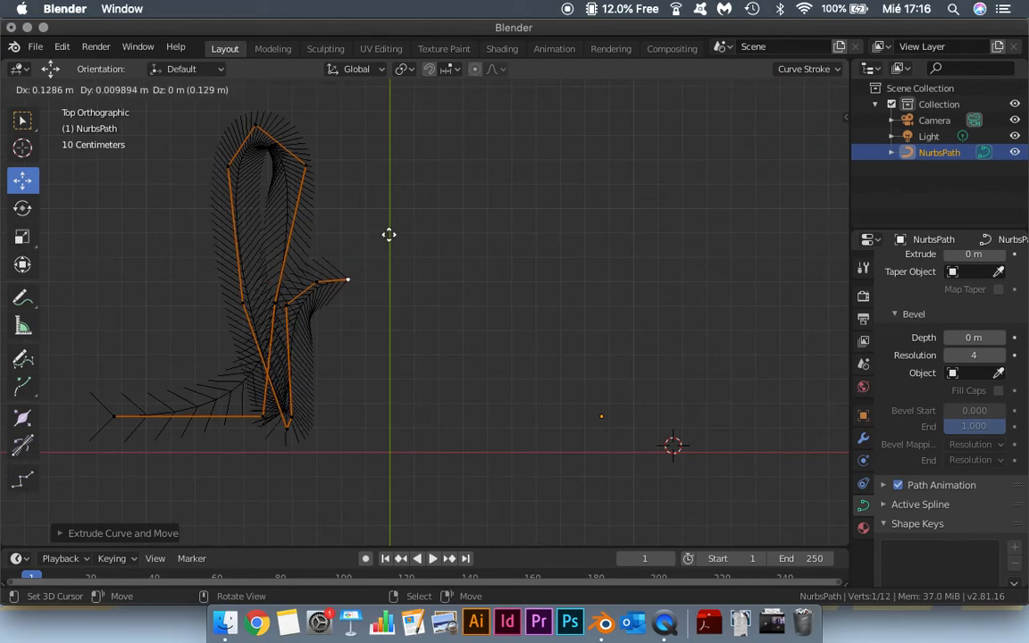
pyautogui.click(391, 234)
pyautogui.press('e')
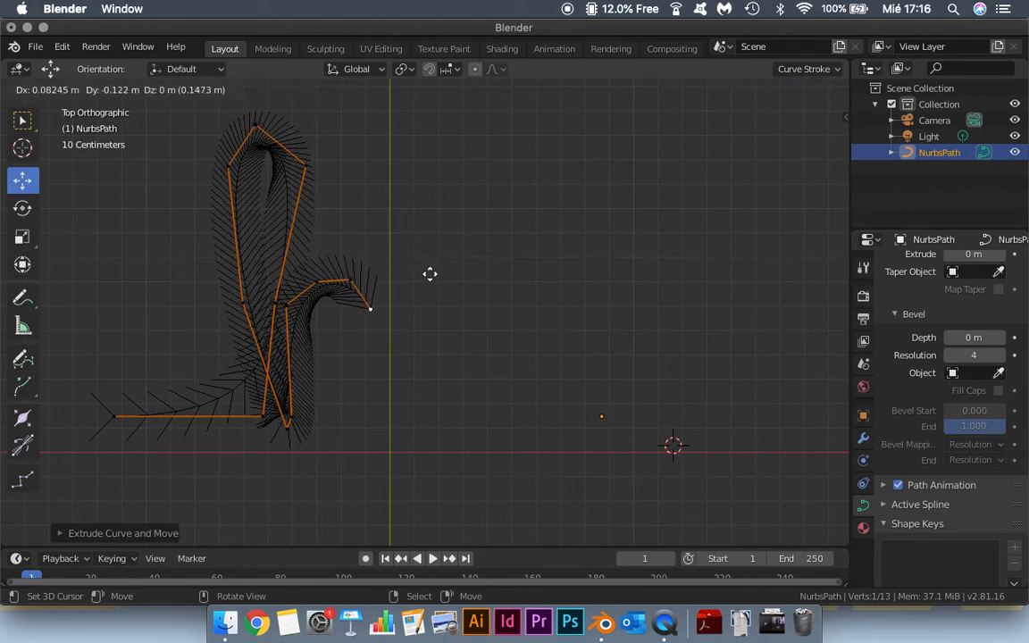
pyautogui.click(428, 272)
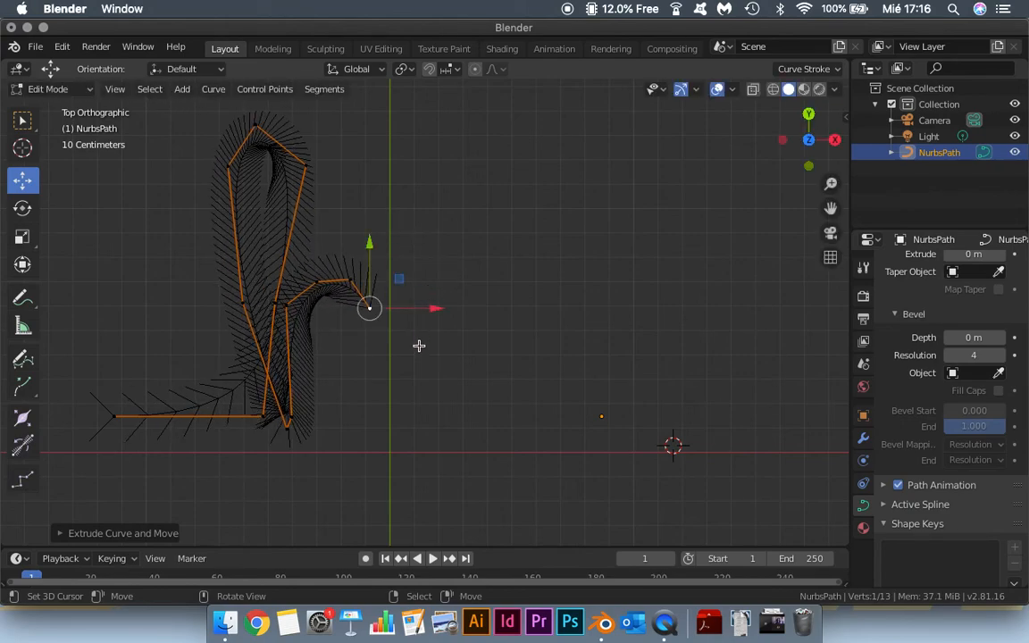
# Step: Extrude three control points down the right leg of the h, ending in a small foot just above the X axis
pyautogui.press('e')
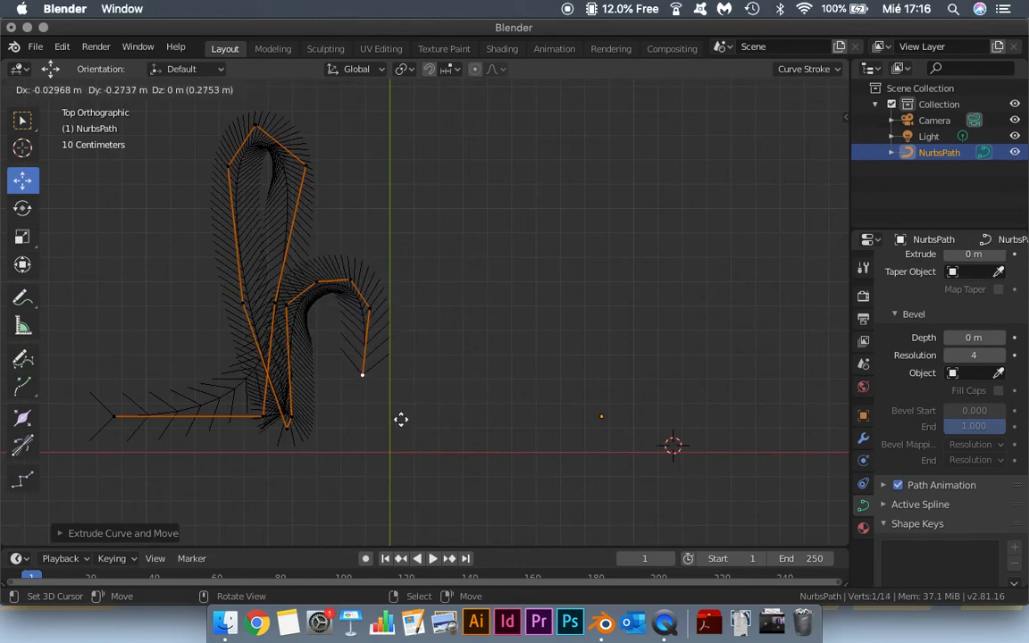
pyautogui.click(398, 421)
pyautogui.press('e')
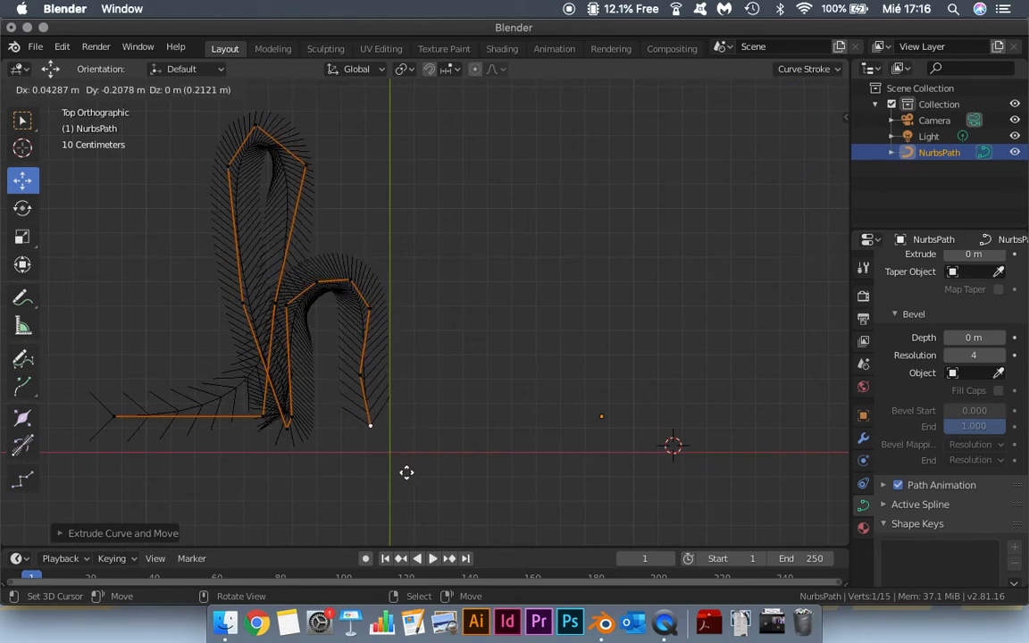
pyautogui.click(391, 475)
pyautogui.press('e')
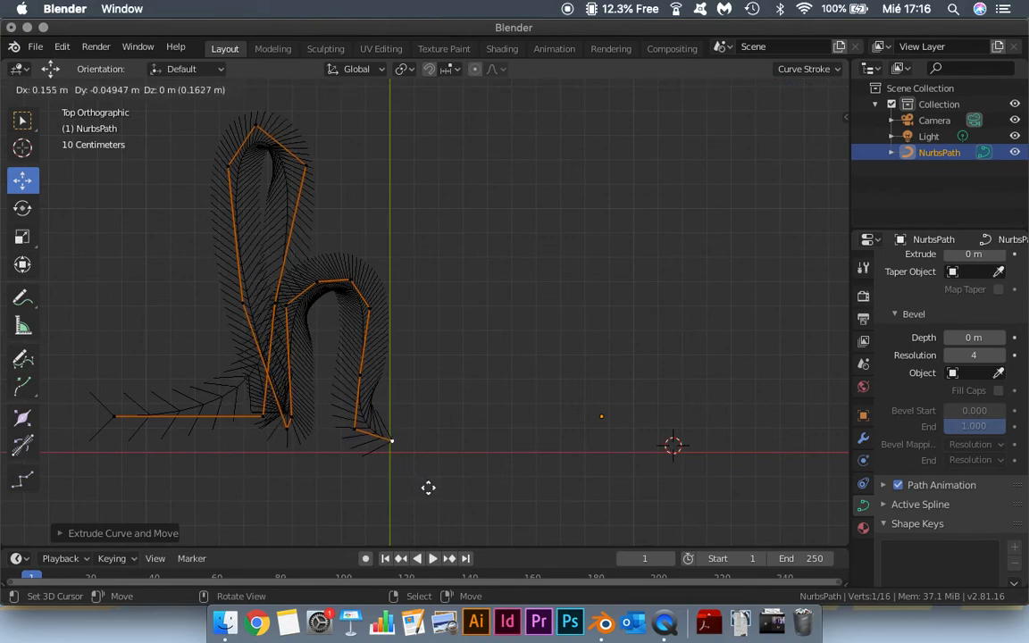
pyautogui.click(422, 491)
# Step: Extrude four control points diagonally up from the foot and back left to form the rising stroke and top of the e
pyautogui.press('e')
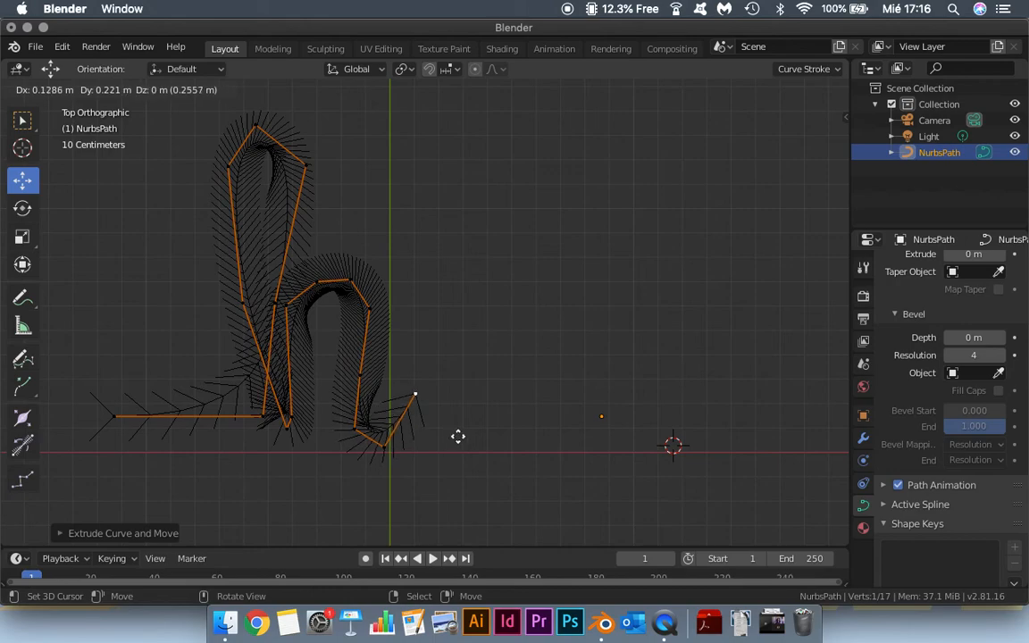
pyautogui.click(468, 396)
pyautogui.press('e')
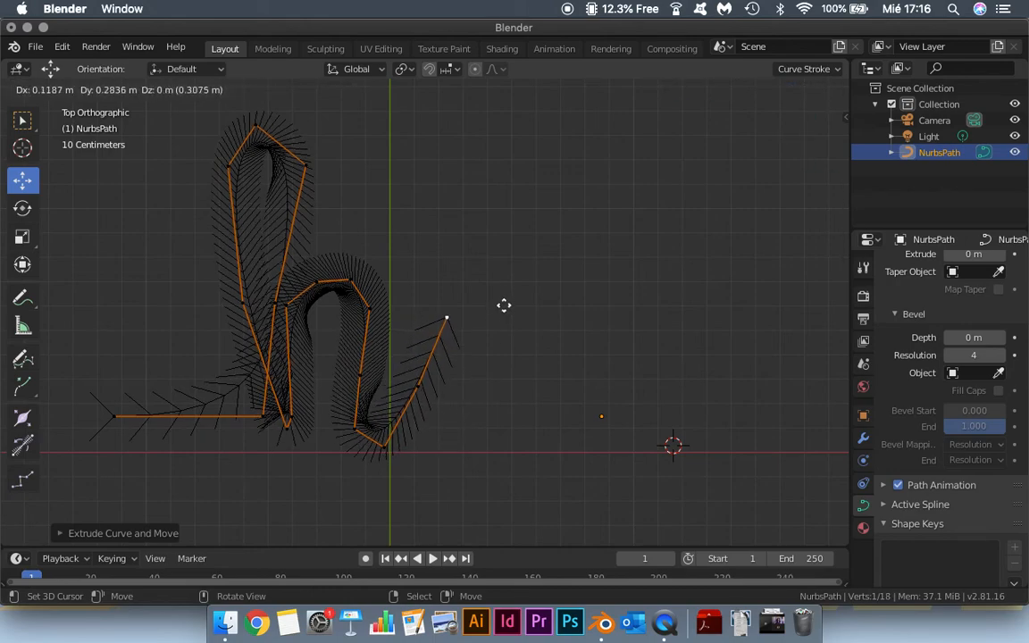
pyautogui.click(516, 316)
pyautogui.press('e')
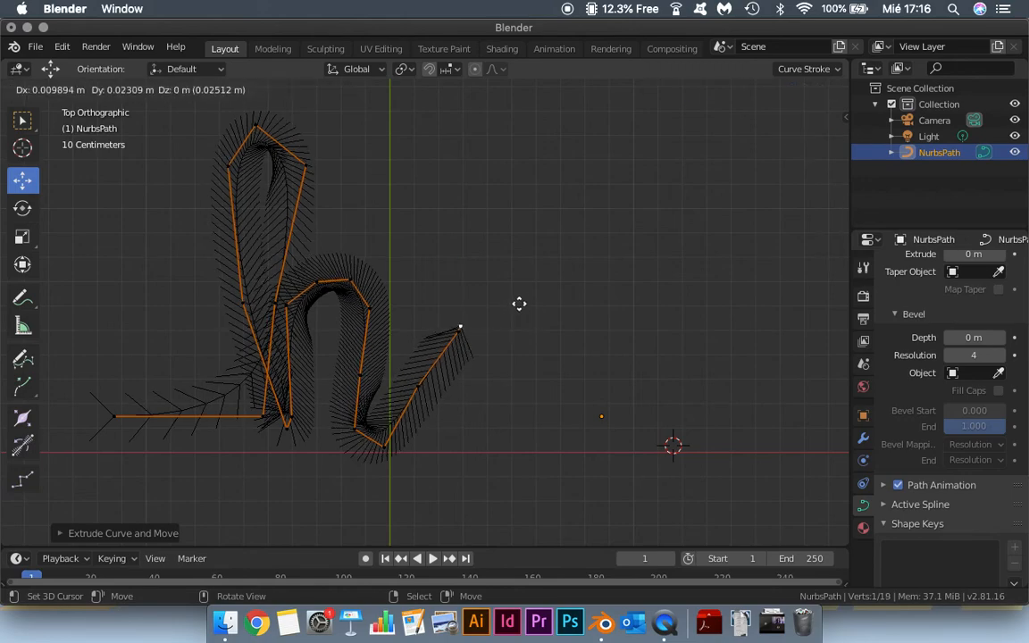
pyautogui.click(510, 268)
pyautogui.press('e')
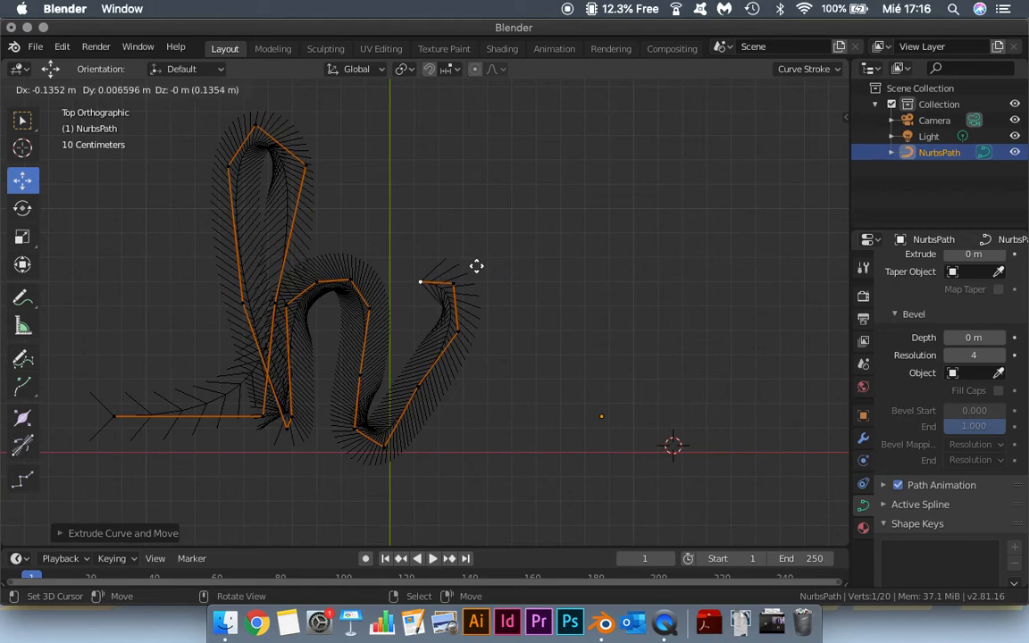
pyautogui.click(476, 265)
# Step: Extrude the left side of the e down across its rising stroke into an exit stroke, and preview the curve in Object Mode
pyautogui.press('e')
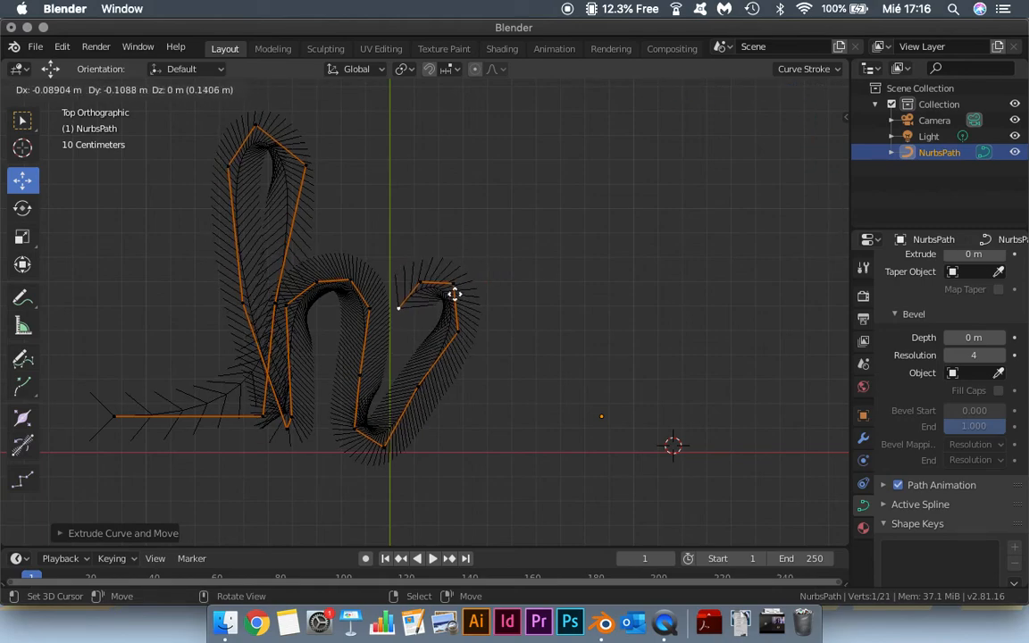
pyautogui.click(455, 307)
pyautogui.press('e')
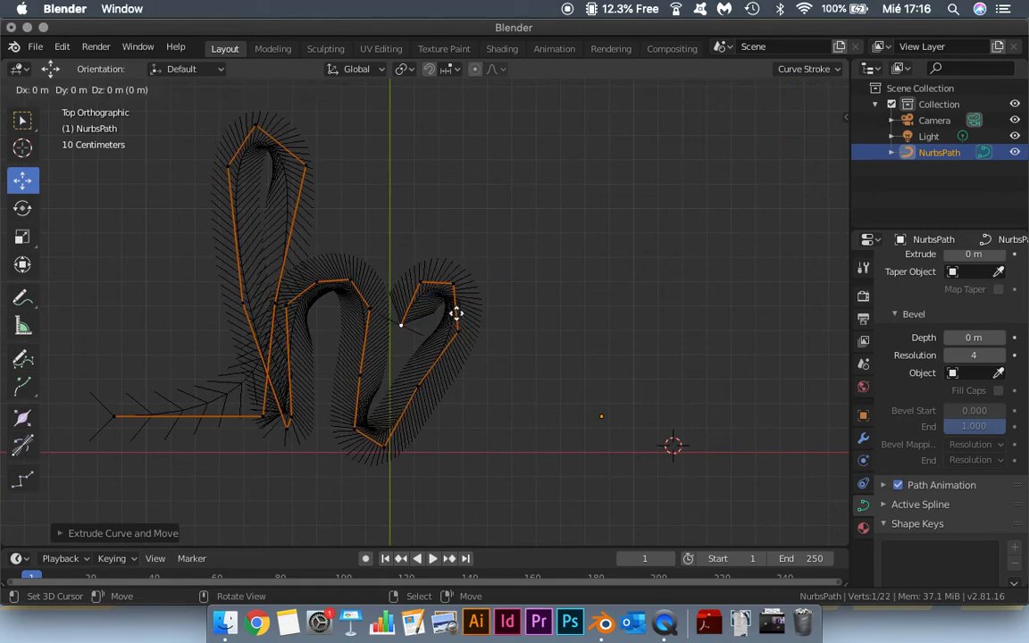
pyautogui.click(464, 375)
pyautogui.press('e')
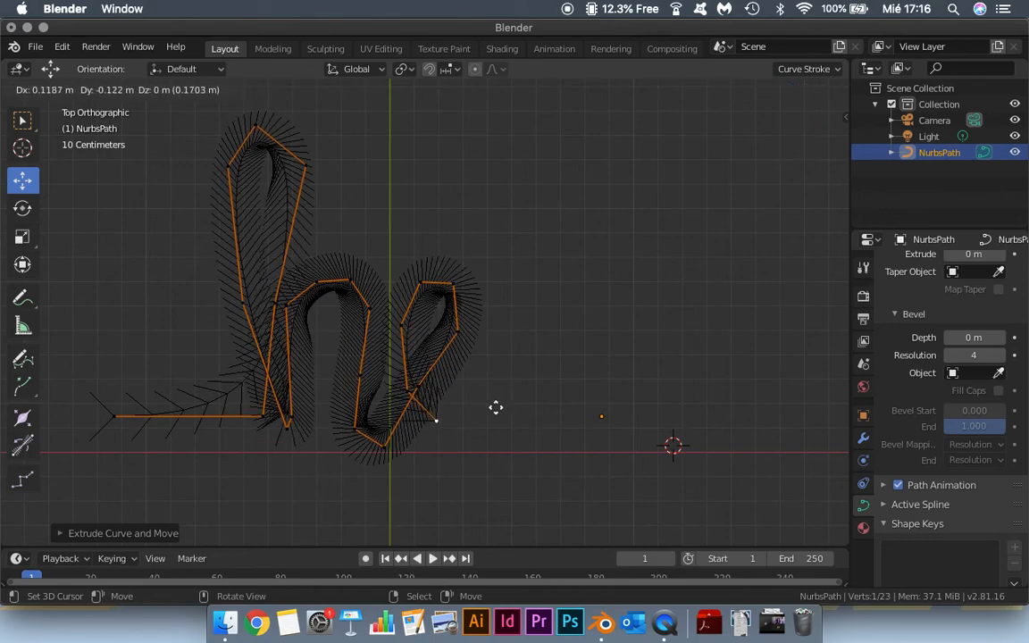
pyautogui.click(546, 417)
pyautogui.press('Tab')
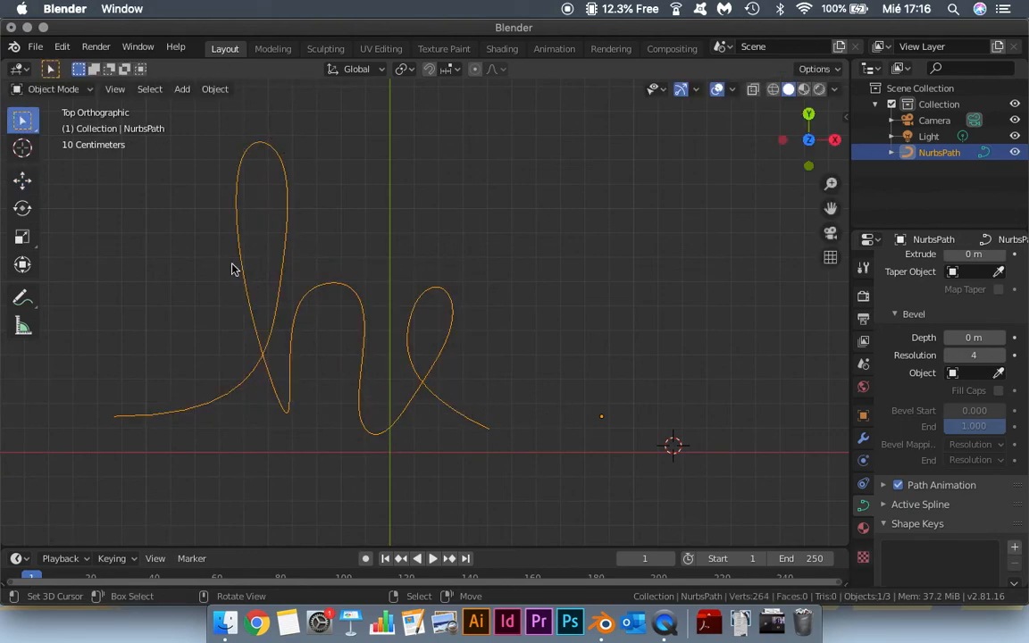
pyautogui.press('Tab')
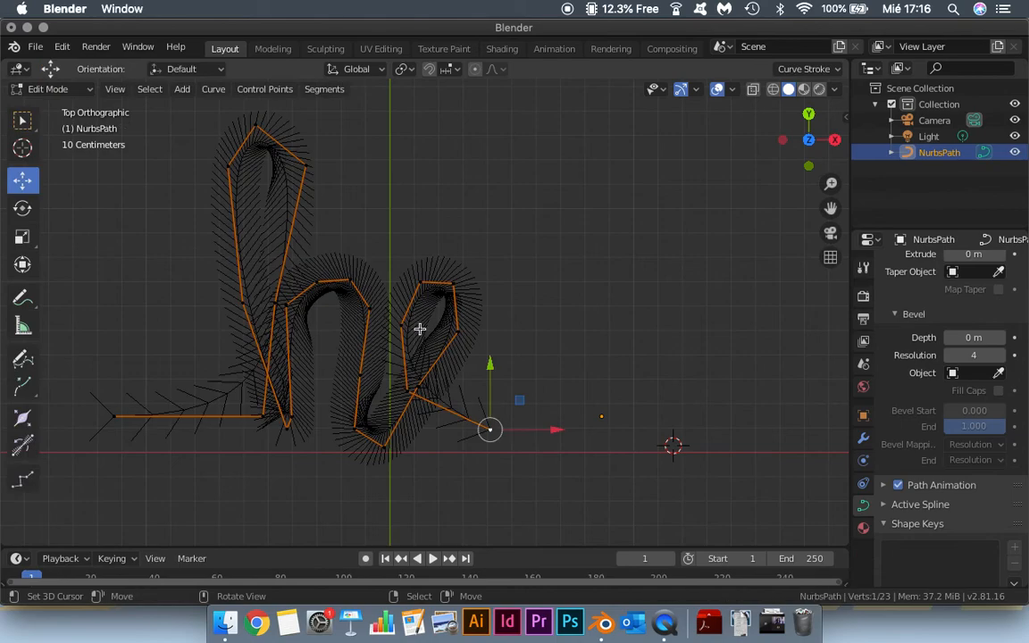
# Step: Shift the control points of the h's second upstroke slightly left and move the e's left control point left to widen its loop
pyautogui.click(287, 307)
pyautogui.keyDown('shift'); pyautogui.rightClick(293, 416); pyautogui.keyUp('shift')
pyautogui.keyDown('shift'); pyautogui.rightClick(287, 426); pyautogui.keyUp('shift')
pyautogui.moveTo(341, 382); pyautogui.dragTo(338, 382)
pyautogui.rightClick(401, 325)
pyautogui.moveTo(460, 325); pyautogui.dragTo(447, 325)
# Step: Lower the curve's end point slightly toward the X axis and extrude control points steeply upward for the first l's rising stroke
pyautogui.rightClick(491, 429)
pyautogui.moveTo(553, 428); pyautogui.dragTo(514, 405)
pyautogui.press('e')
pyautogui.click(546, 342)
pyautogui.press('e')
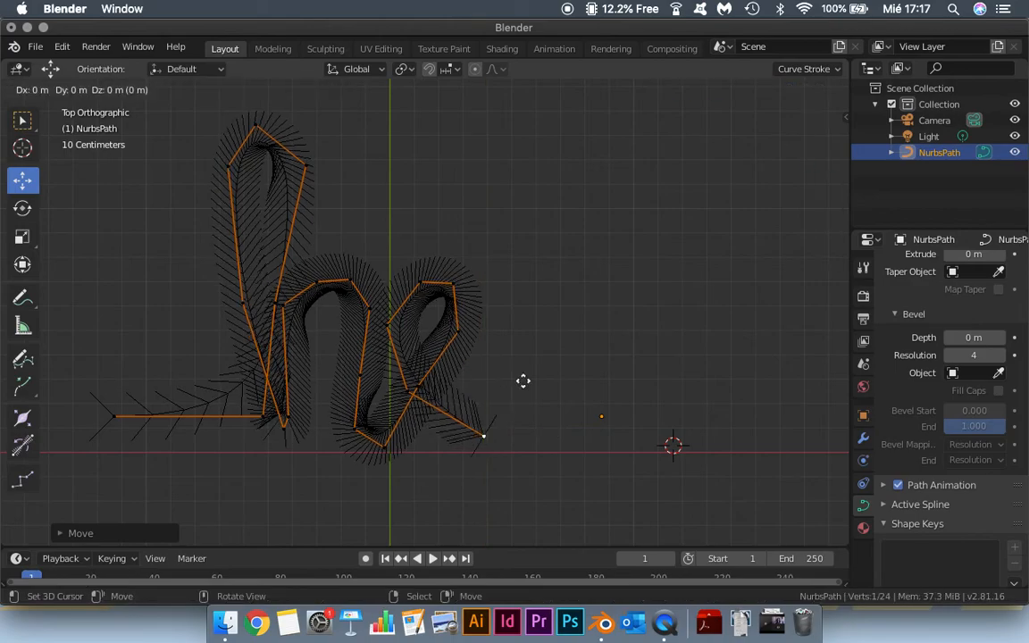
pyautogui.click(581, 253)
pyautogui.press('e')
pyautogui.click(598, 158)
pyautogui.click(589, 544)
pyautogui.press('e')
pyautogui.click(562, 534)
pyautogui.press('e')
pyautogui.click(499, 226)
pyautogui.press('super+z')
pyautogui.press('super+z')
# Step: Adjust the first l's upper right side, and extrude control points over its top and down across the rising stroke to the baseline
pyautogui.rightClick(560, 215)
pyautogui.moveTo(569, 162); pyautogui.dragTo(569, 180)
pyautogui.rightClick(549, 155)
pyautogui.press('e')
pyautogui.click(525, 103)
pyautogui.press('e')
pyautogui.click(497, 143)
pyautogui.press('e')
pyautogui.click(481, 230)
pyautogui.click(548, 460)
# Step: Extrude four control points along the baseline and steeply up to form the rising right side of the second l
pyautogui.press('e')
pyautogui.click(608, 437)
pyautogui.press('e')
pyautogui.click(652, 387)
pyautogui.press('e')
pyautogui.click(695, 277)
pyautogui.press('e')
pyautogui.click(741, 118)
# Step: Extrude the top of the second l over to the left, adjust its upper points, and preview the curve in Object Mode
pyautogui.press('e')
pyautogui.click(700, 108)
pyautogui.press('e')
pyautogui.click(667, 136)
pyautogui.rightClick(683, 179)
pyautogui.moveTo(692, 144); pyautogui.dragTo(663, 152)
pyautogui.press('Tab')
pyautogui.press('Tab')
# Step: Extrude the second l down across its rising stroke to the baseline, and shift the last points left to start the o
pyautogui.press('e')
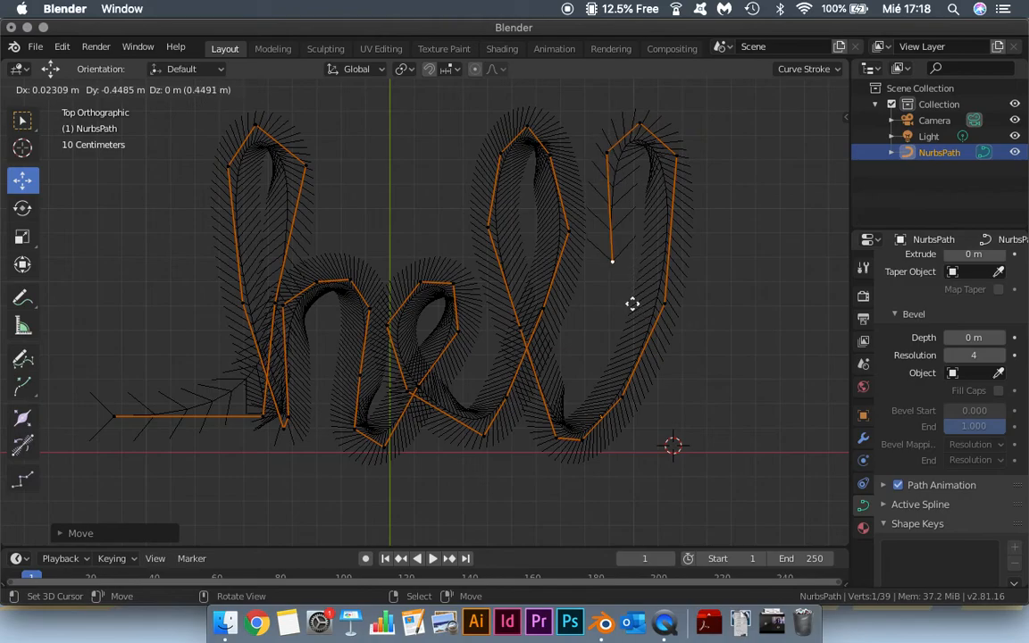
pyautogui.click(633, 305)
pyautogui.press('e')
pyautogui.click(694, 454)
pyautogui.press('e')
pyautogui.click(759, 497)
pyautogui.press('e')
pyautogui.click(774, 402)
pyautogui.moveTo(742, 411); pyautogui.dragTo(719, 410)
pyautogui.rightClick(712, 433)
# Step: Extrude three control points up the left side of the o toward its upper right tip and nudge the tip right
pyautogui.press('e')
pyautogui.click(725, 340)
pyautogui.press('e')
pyautogui.click(715, 287)
pyautogui.press('e')
pyautogui.click(776, 255)
pyautogui.moveTo(788, 281); pyautogui.dragTo(801, 282)
# Step: Extrude control points from the o's tip back down its left side, preview the curve, and adjust the point just below the tip
pyautogui.press('e')
pyautogui.click(783, 299)
pyautogui.press('e')
pyautogui.click(701, 384)
pyautogui.press('Tab')
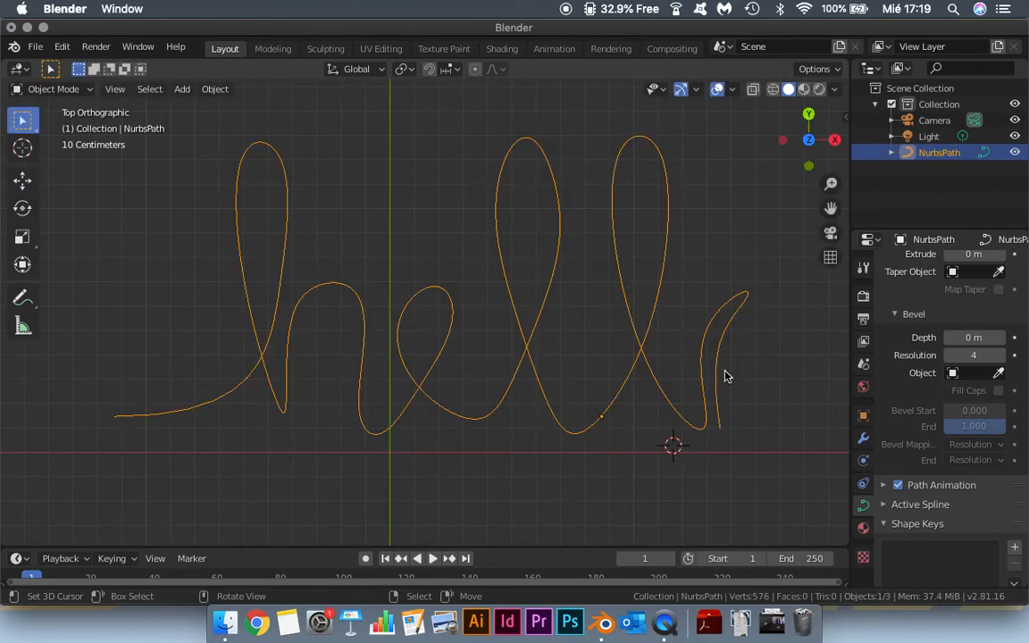
pyautogui.press('Tab')
pyautogui.scroll(10, 616, 322)
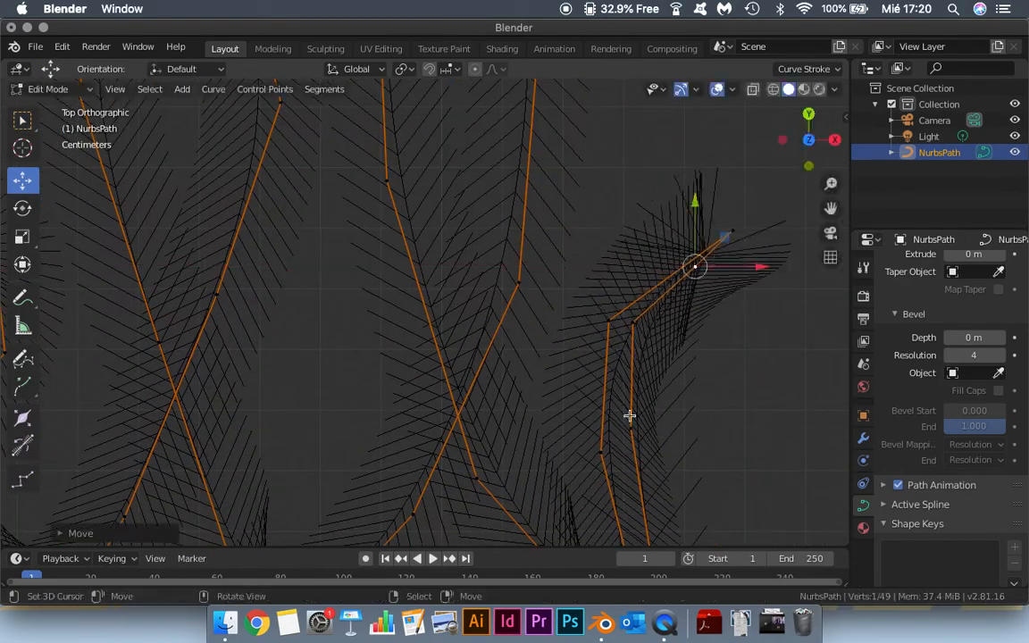
# Step: Extrude three control points from the baseline along the bottom and up the lower right side of the o
pyautogui.scroll(-3, 590, 467)
pyautogui.press('e')
pyautogui.click(681, 417)
pyautogui.press('e')
pyautogui.click(791, 388)
pyautogui.press('e')
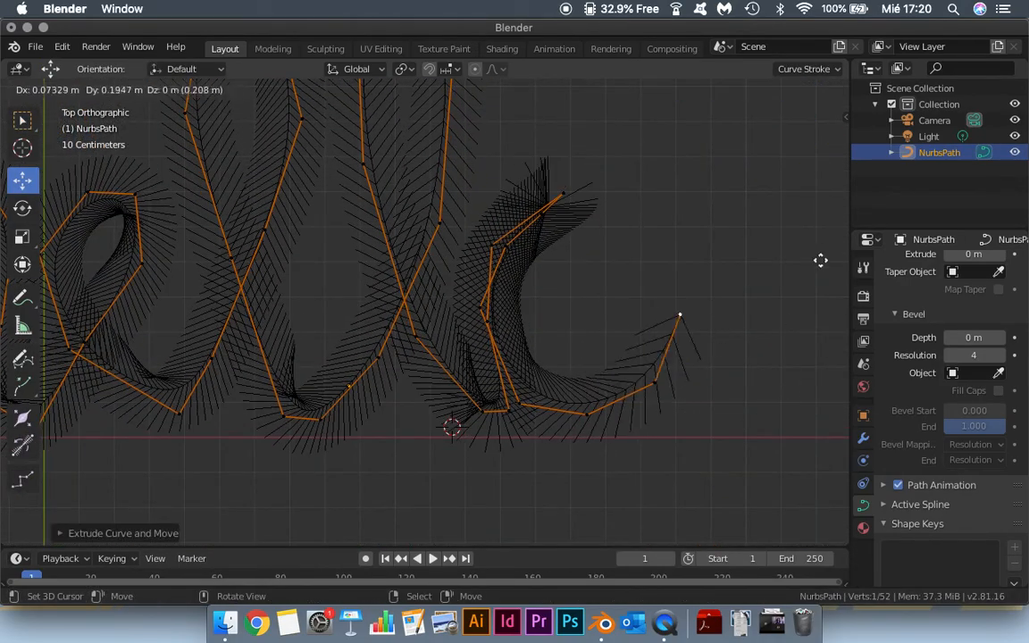
pyautogui.click(820, 258)
# Step: Extrude control points up the o's right side, over its top, and down inside its left edge
pyautogui.press('e')
pyautogui.press('e')
pyautogui.click(585, 197)
pyautogui.press('e')
pyautogui.click(548, 243)
pyautogui.press('e')
pyautogui.click(557, 289)
# Step: Extrude three control points from inside the o out across its right side as an exit tail, and return to Object Mode
pyautogui.press('e')
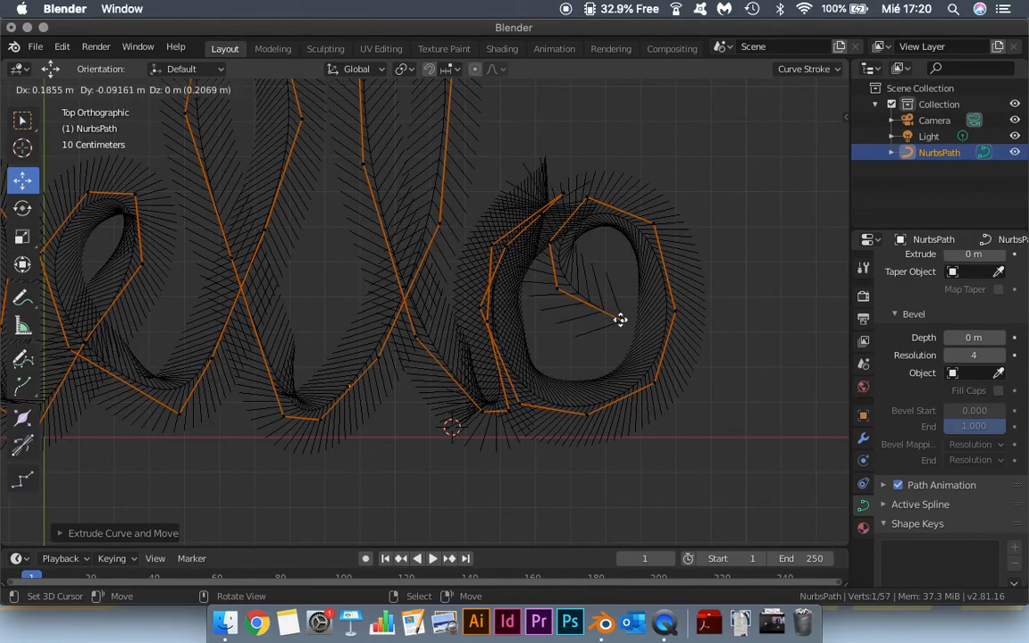
pyautogui.click(622, 319)
pyautogui.press('e')
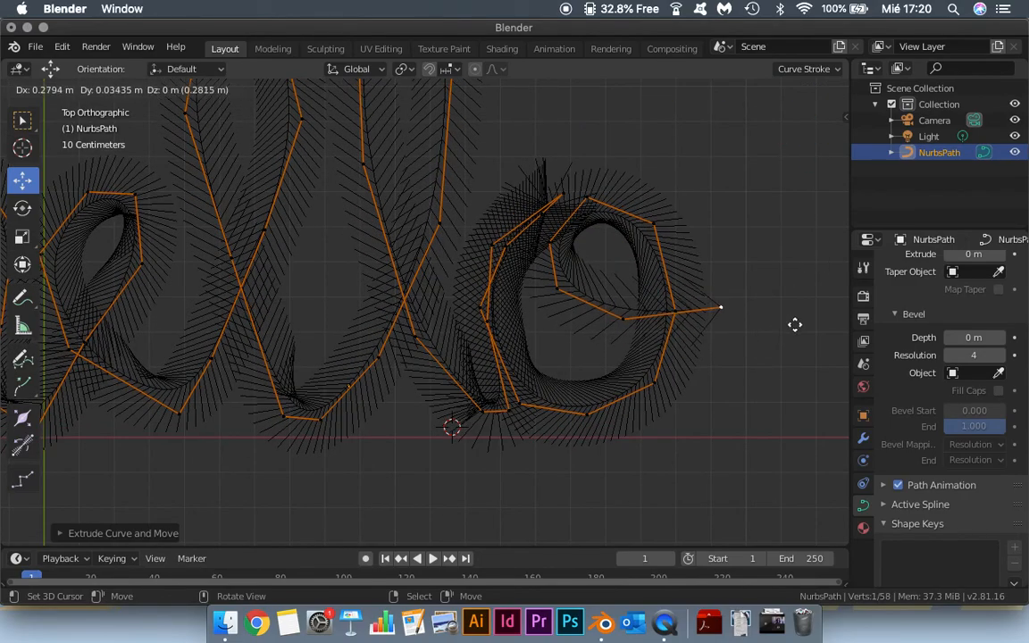
pyautogui.click(790, 316)
pyautogui.keyDown('shift'); pyautogui.moveTo(774, 319); pyautogui.dragTo(606, 319, button='middle'); pyautogui.keyUp('shift')
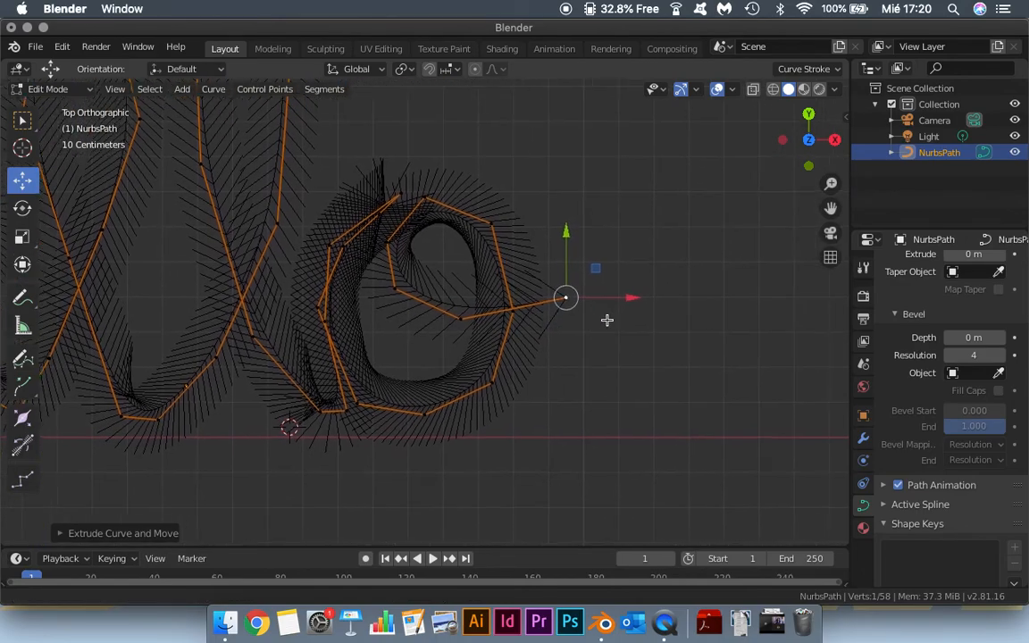
pyautogui.press('e')
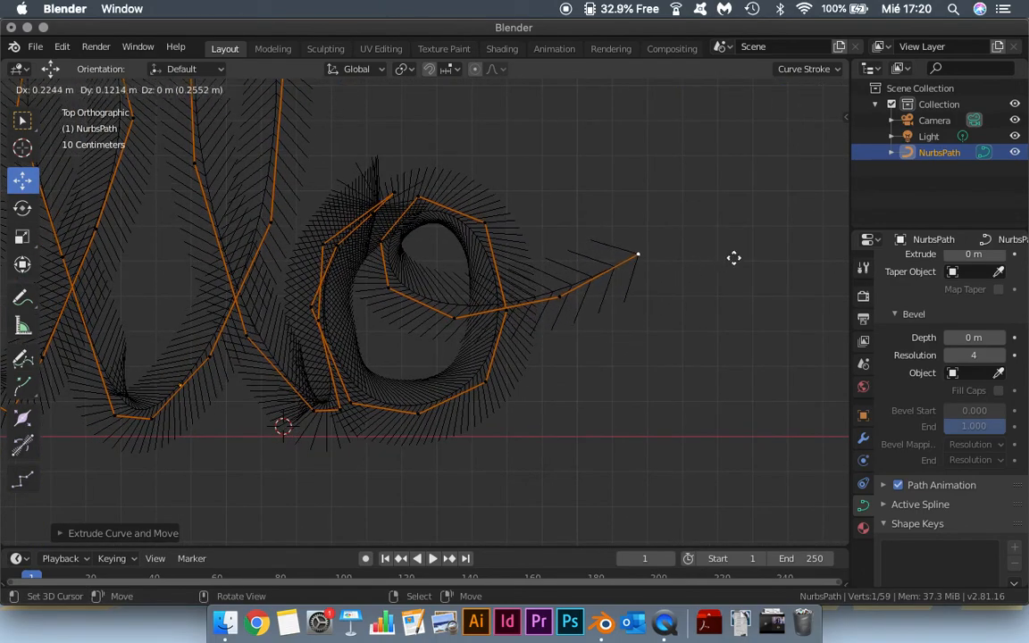
pyautogui.click(735, 257)
pyautogui.press('Tab')
pyautogui.scroll(-2, 599, 290)
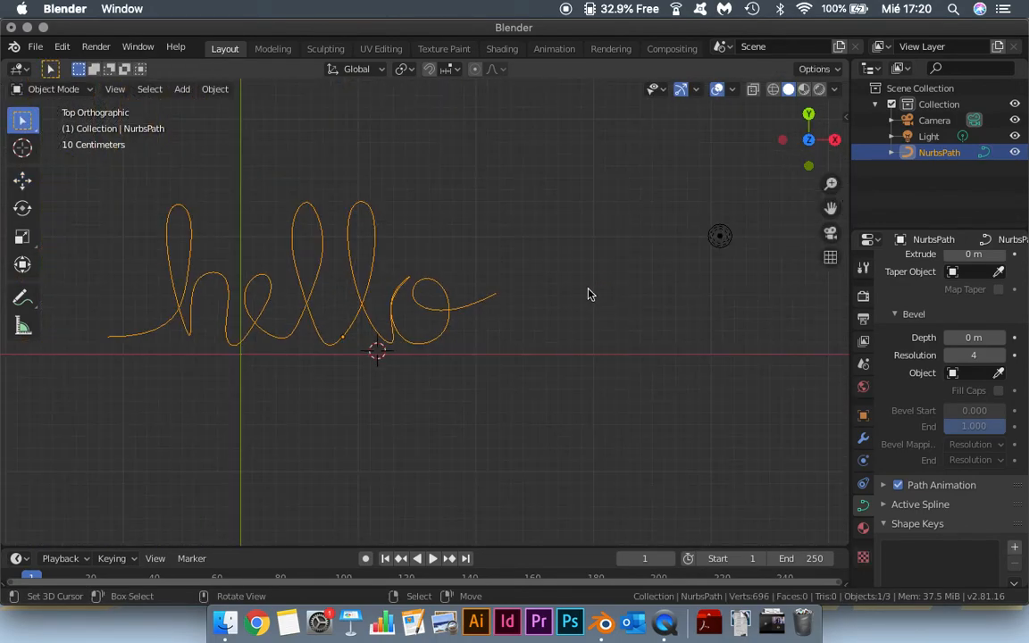
pyautogui.keyDown('shift'); pyautogui.moveTo(435, 321); pyautogui.dragTo(551, 326, button='middle'); pyautogui.keyUp('shift')
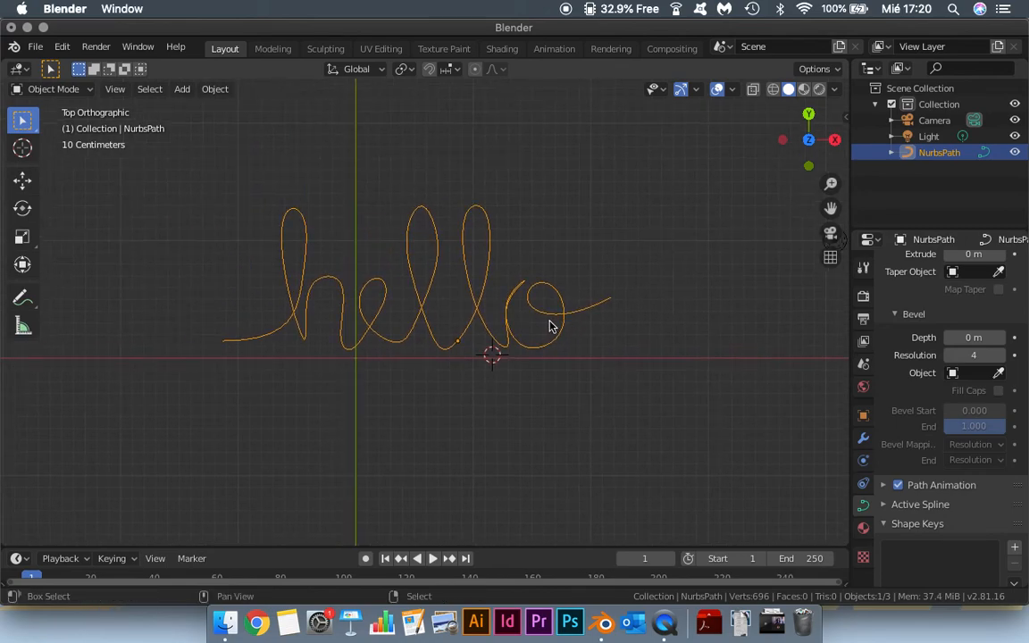
# Step: Thicken the hello curve into a round tube by setting its bevel depth to 0.03 m, and view it from the side
pyautogui.scroll(2, 505, 326)
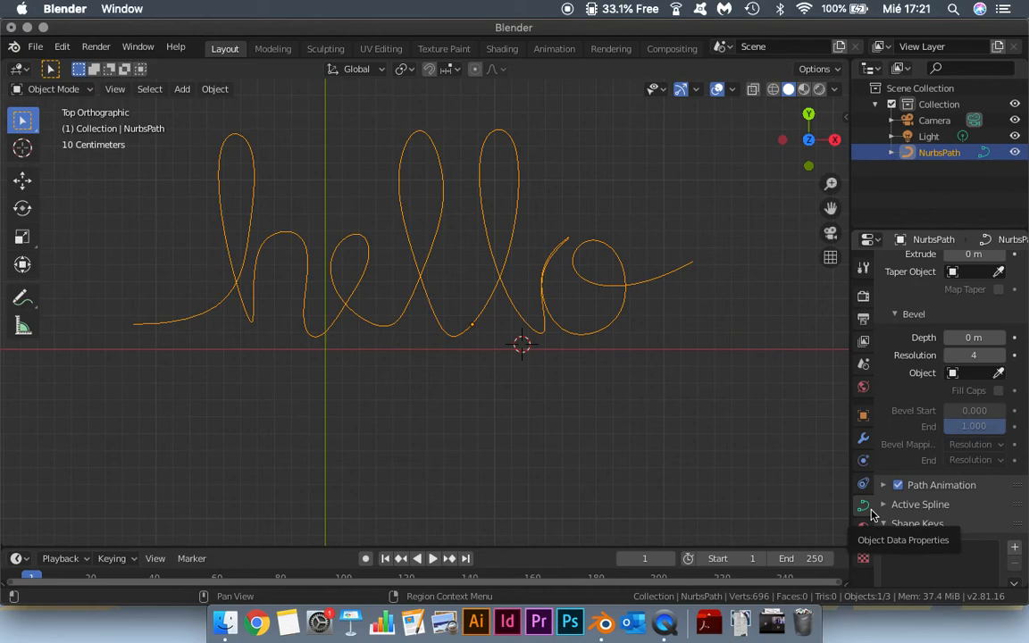
pyautogui.scroll(10, 889, 460)
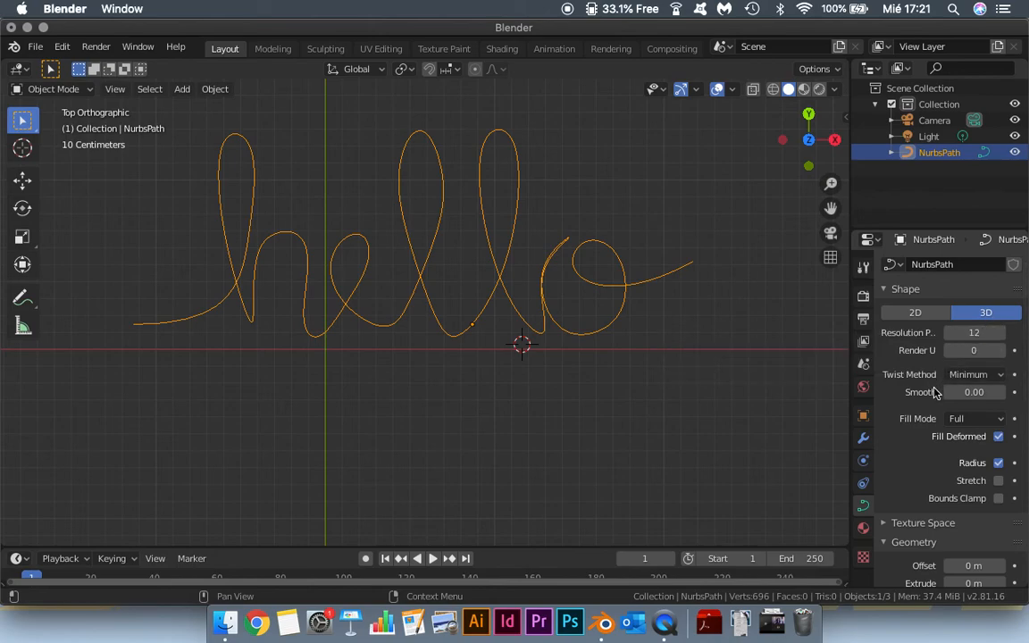
pyautogui.scroll(-5, 942, 418)
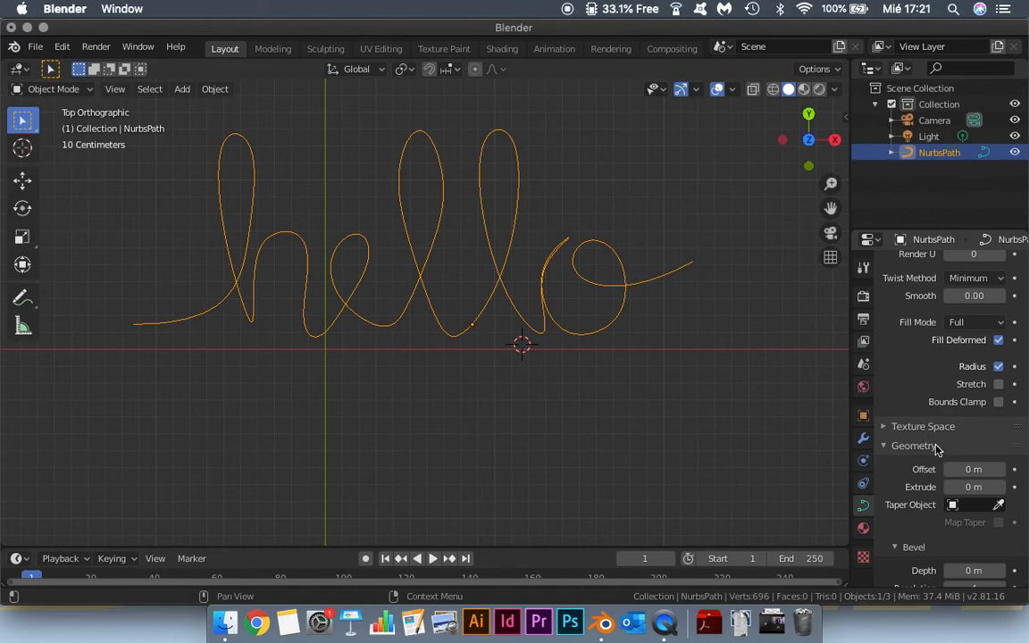
pyautogui.scroll(-6, 936, 449)
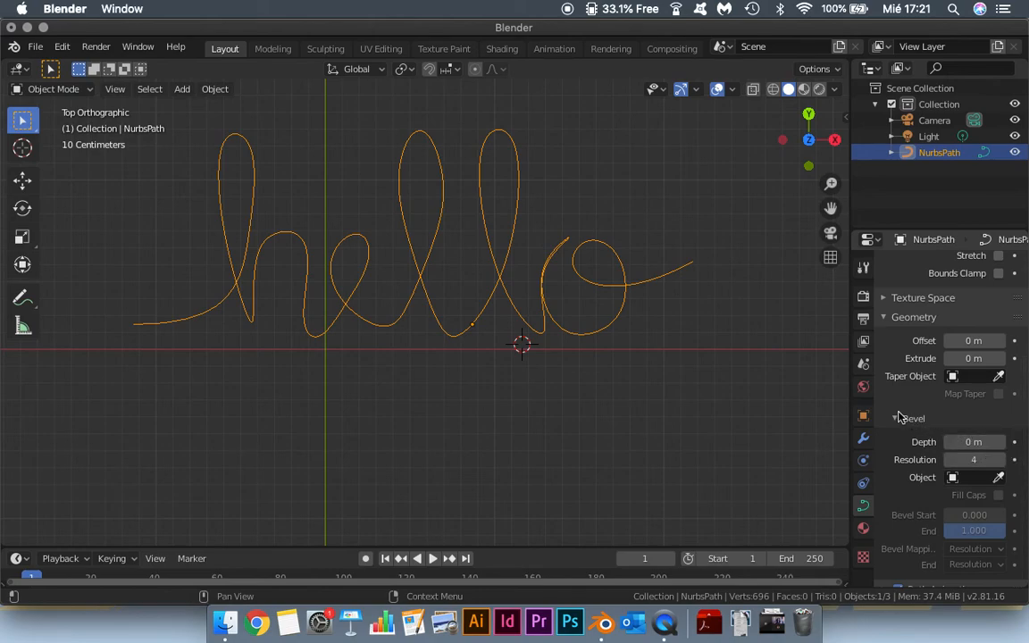
pyautogui.click(1001, 442)
pyautogui.moveTo(625, 365); pyautogui.dragTo(367, 303, button='middle')
pyautogui.moveTo(437, 310); pyautogui.dragTo(490, 315, button='middle')
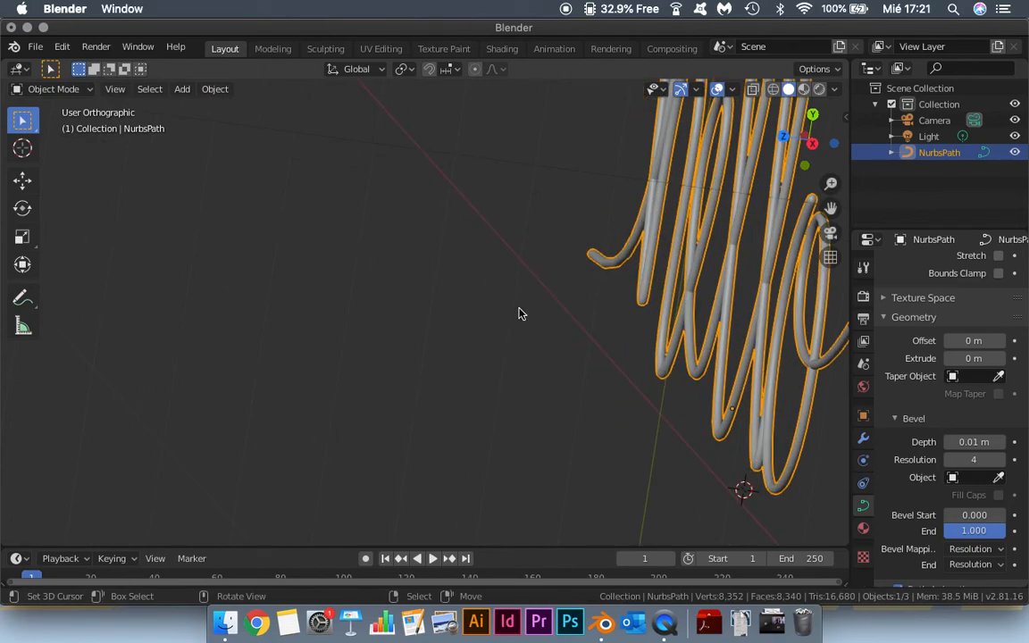
pyautogui.keyDown('shift'); pyautogui.moveTo(551, 314); pyautogui.dragTo(407, 302, button='middle'); pyautogui.keyUp('shift')
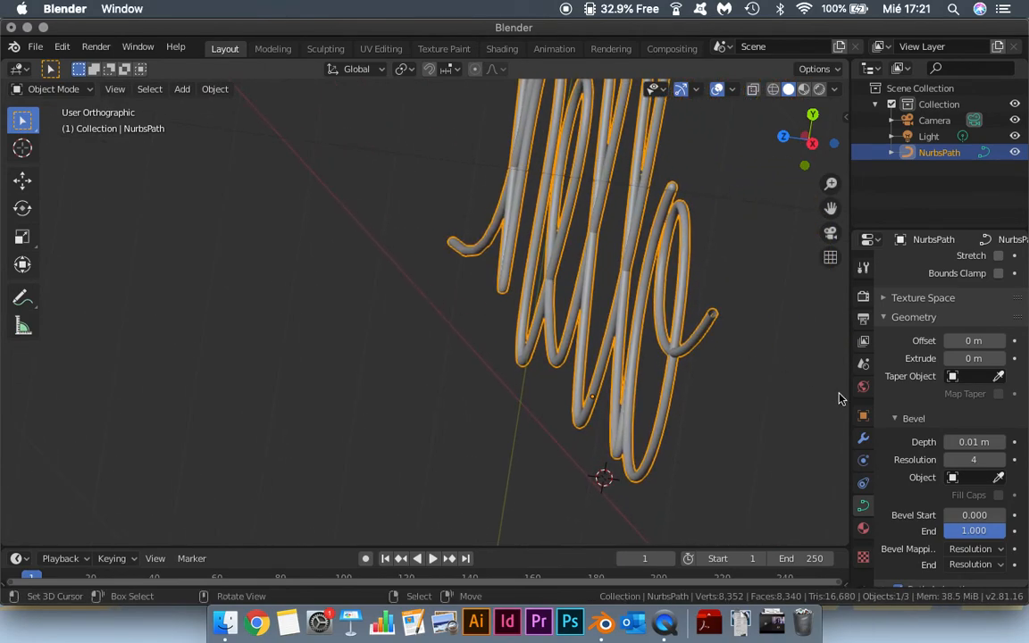
pyautogui.click(1000, 442)
pyautogui.click(1001, 443)
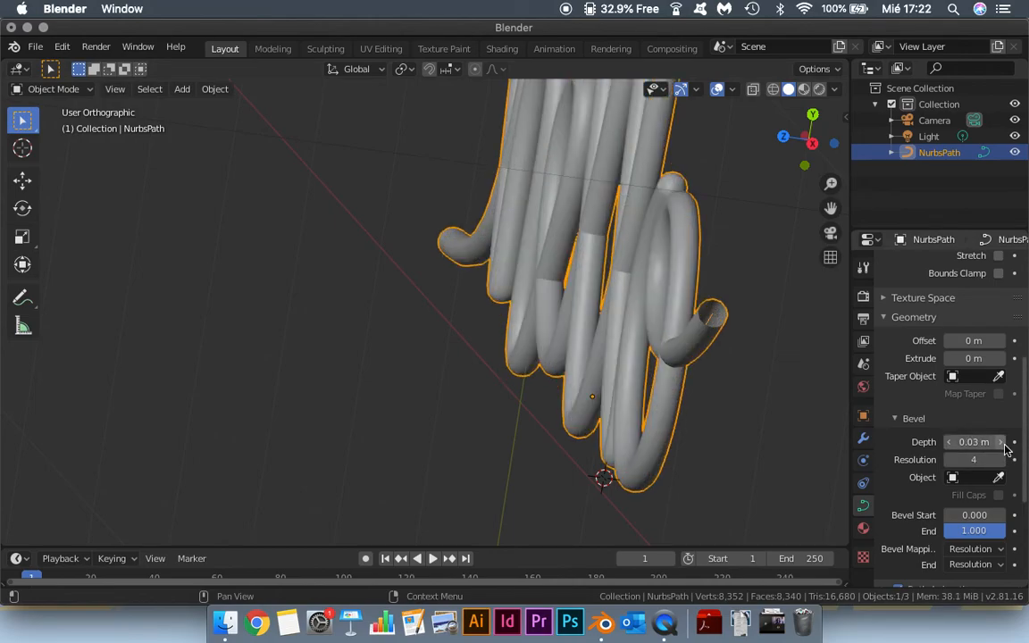
pyautogui.moveTo(747, 407); pyautogui.dragTo(652, 376, button='middle')
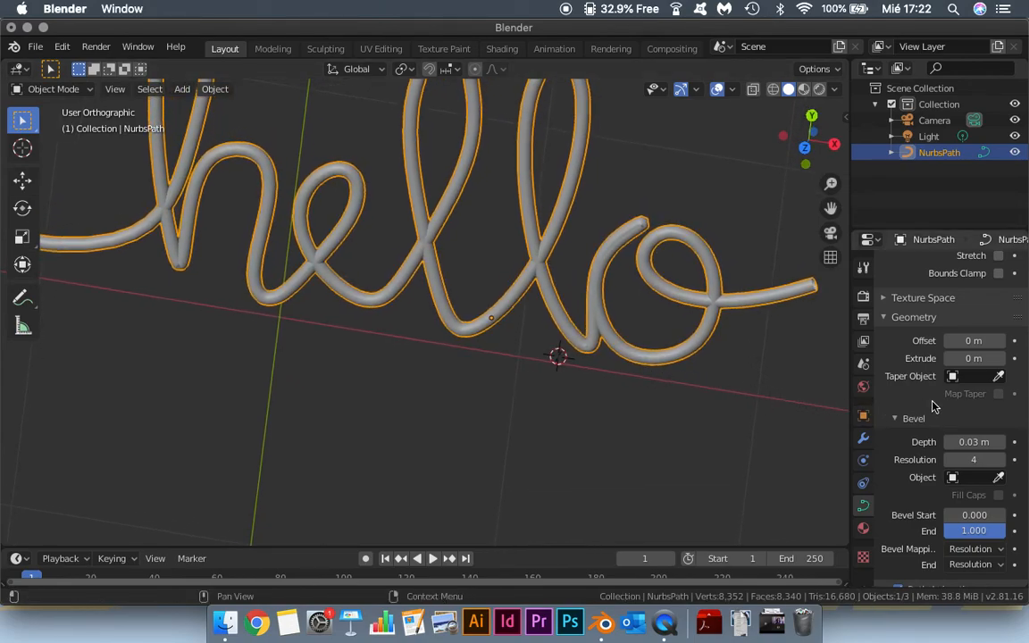
# Step: Widen the properties area so the curve's setting names are fully readable
pyautogui.scroll(-2, 935, 406)
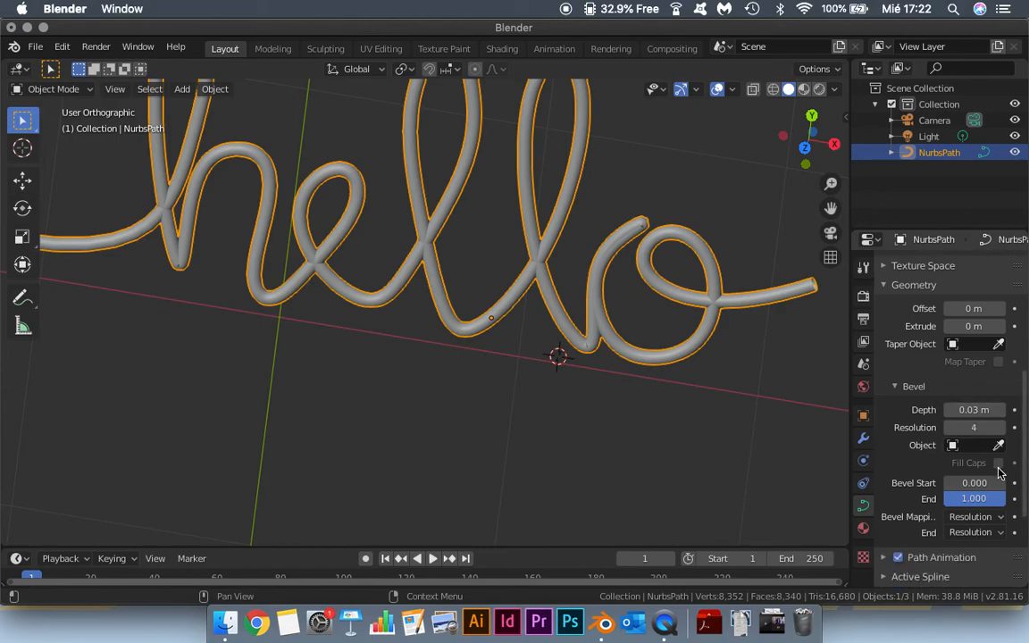
pyautogui.scroll(-2, 998, 474)
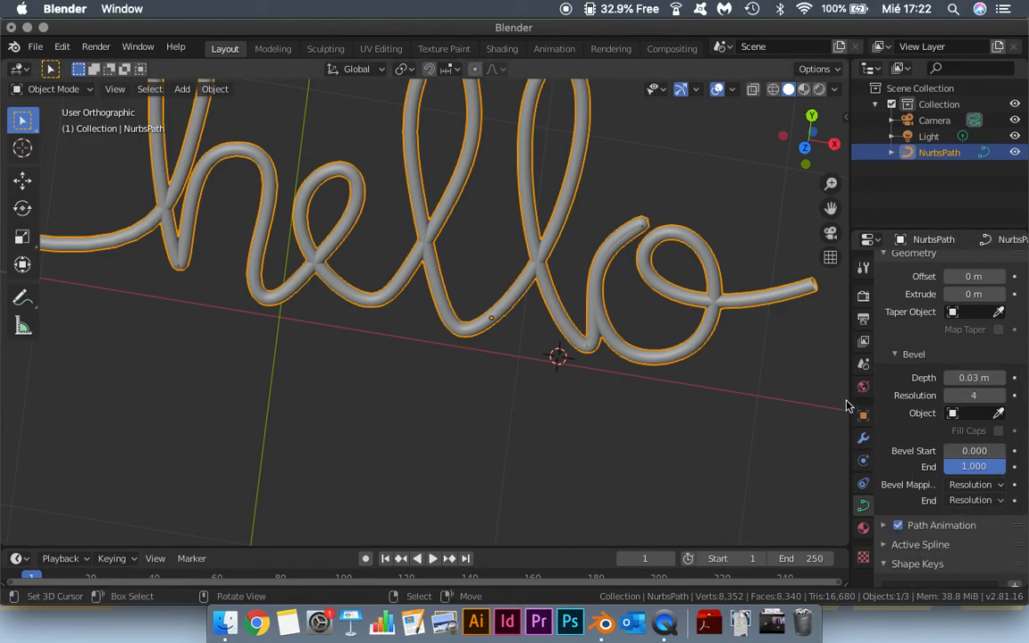
pyautogui.moveTo(849, 403); pyautogui.dragTo(728, 402)
pyautogui.scroll(8, 761, 368)
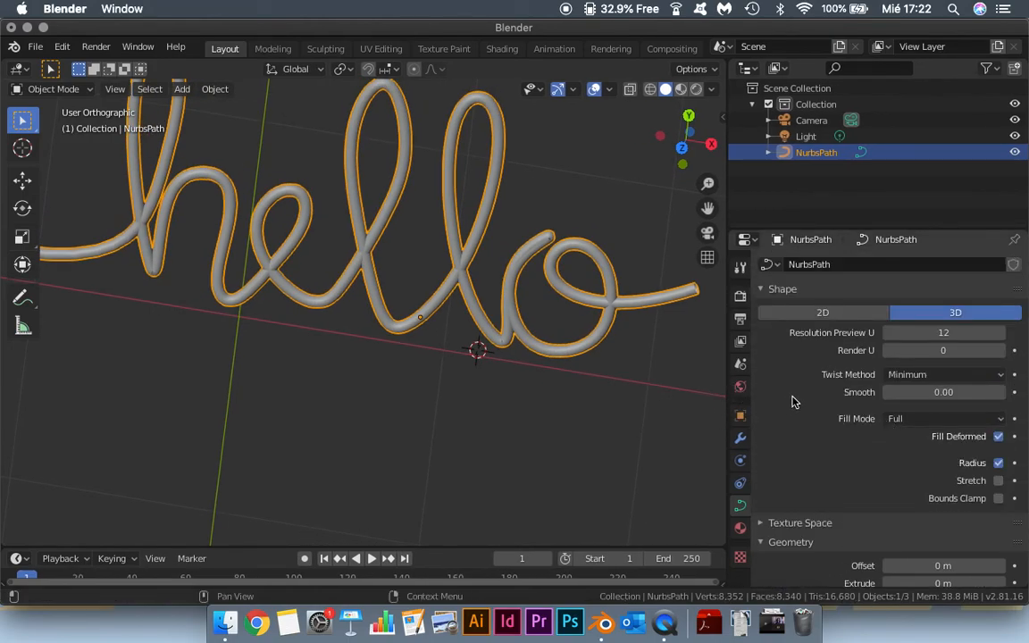
# Step: Try the Half fill mode on the curve, inspect the tube, and restore the fill mode to Full
pyautogui.moveTo(692, 397); pyautogui.dragTo(478, 367, button='middle')
pyautogui.click(893, 419)
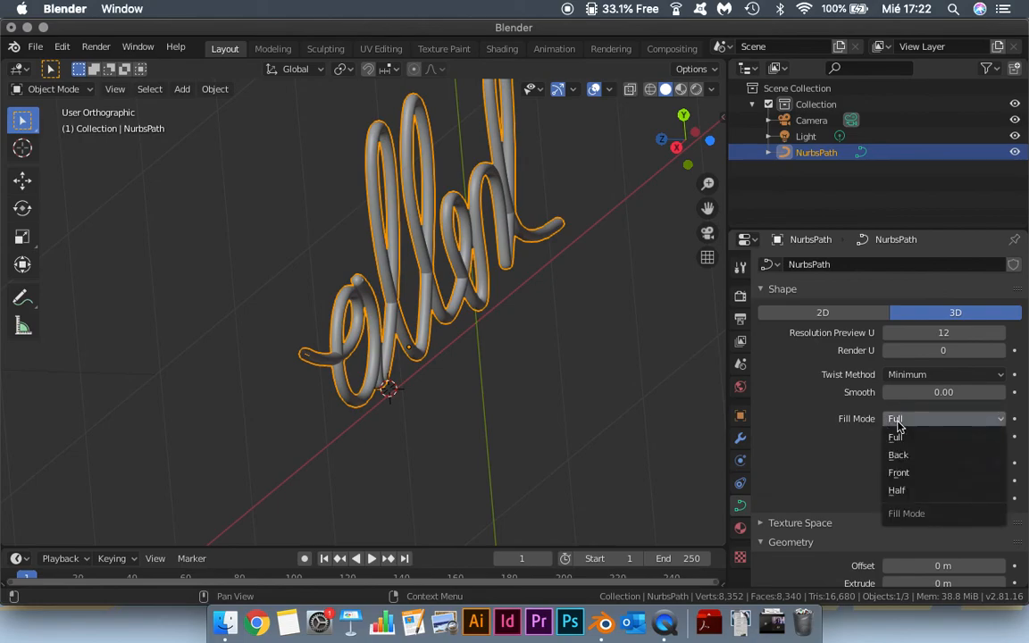
pyautogui.click(915, 491)
pyautogui.moveTo(482, 341); pyautogui.dragTo(643, 384, button='middle')
pyautogui.click(894, 418)
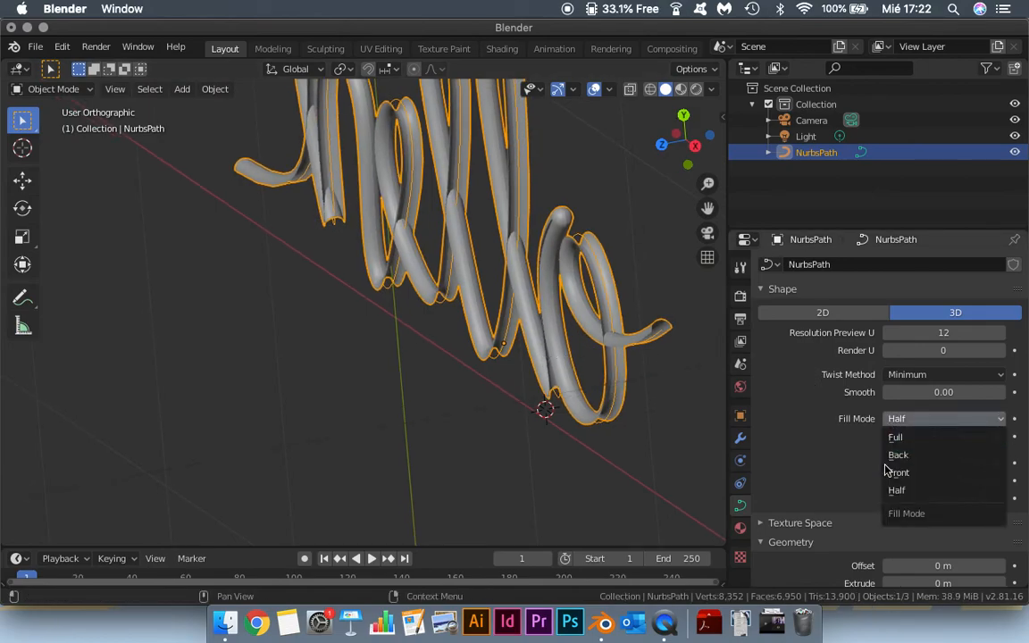
pyautogui.click(904, 436)
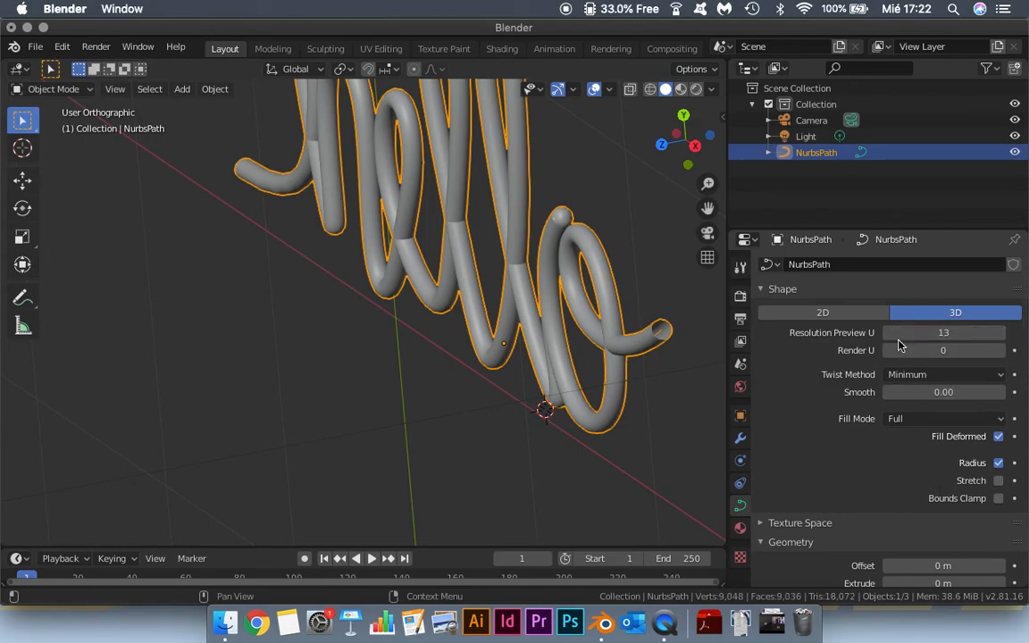
# Step: Try bevel resolutions up to 6 on the tube, and set the bevel resolution to 3
pyautogui.scroll(-6, 893, 420)
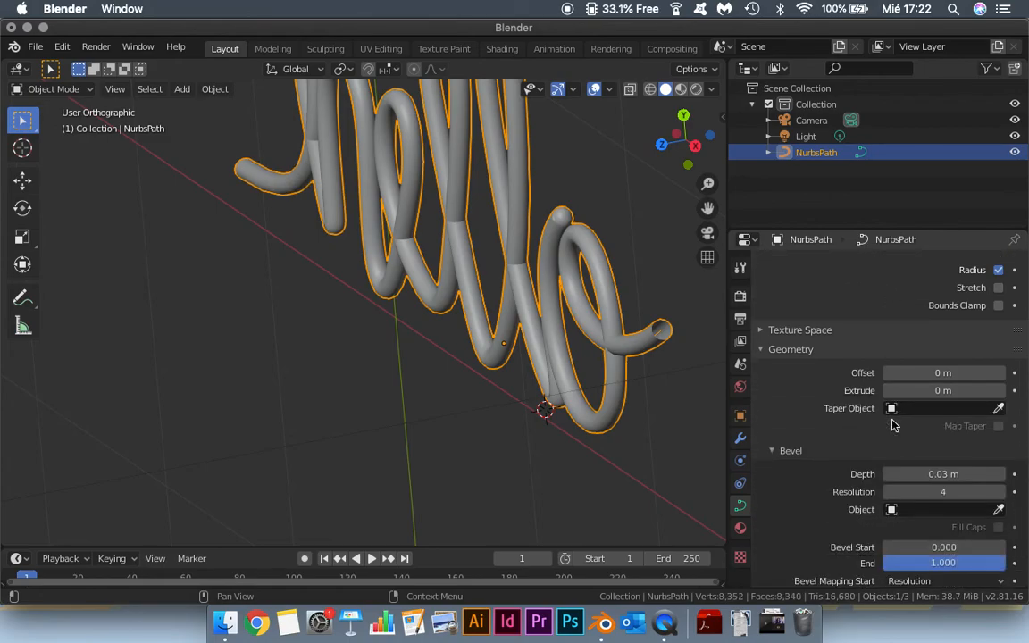
pyautogui.click(1001, 492)
pyautogui.scroll(-2, 765, 447)
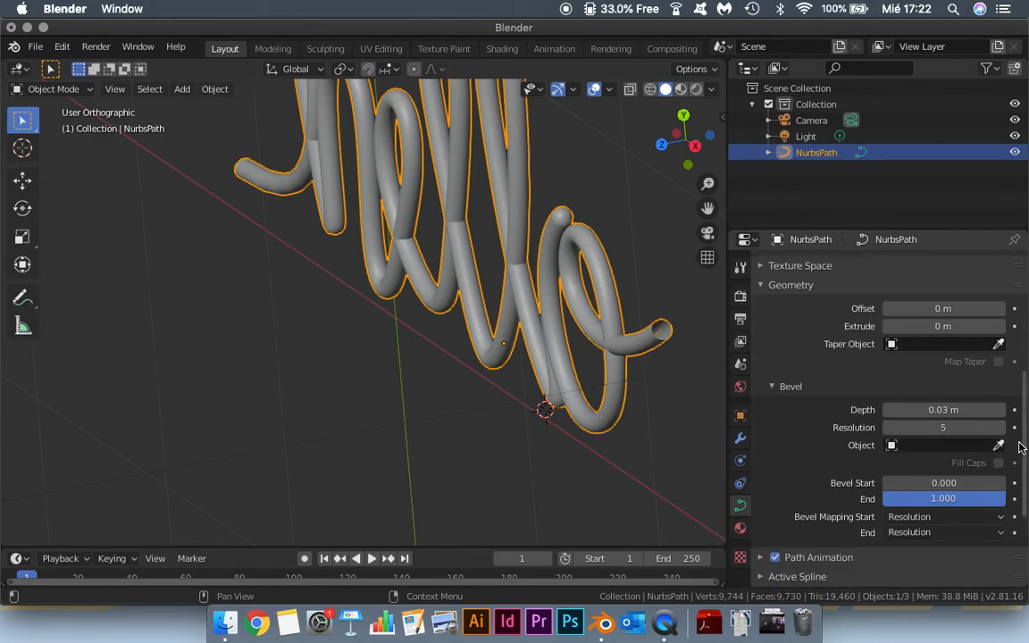
pyautogui.click(999, 431)
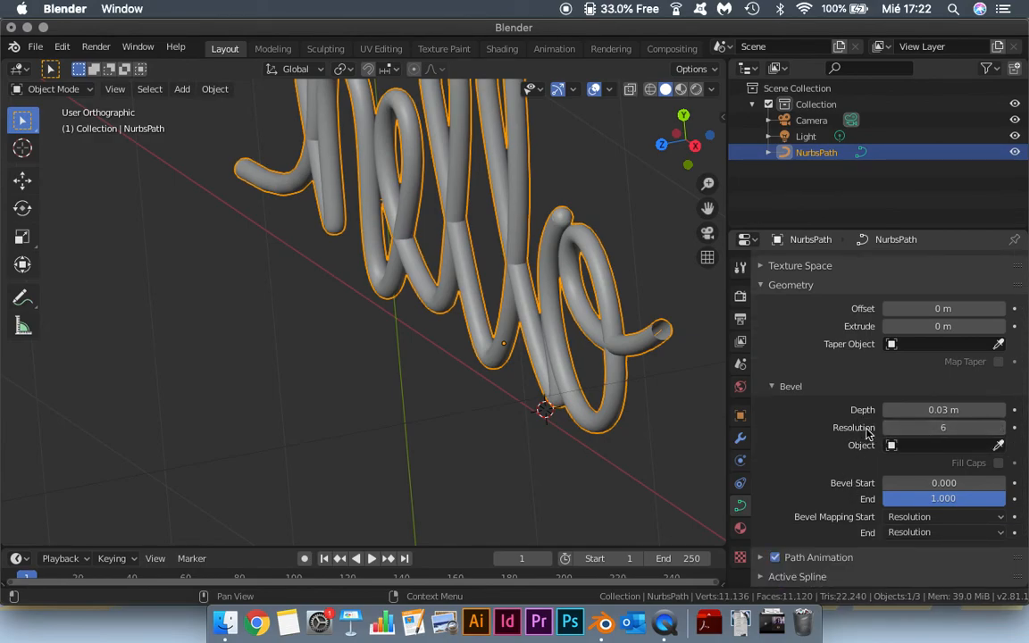
pyautogui.click(888, 428)
pyautogui.click(888, 429)
pyautogui.click(889, 428)
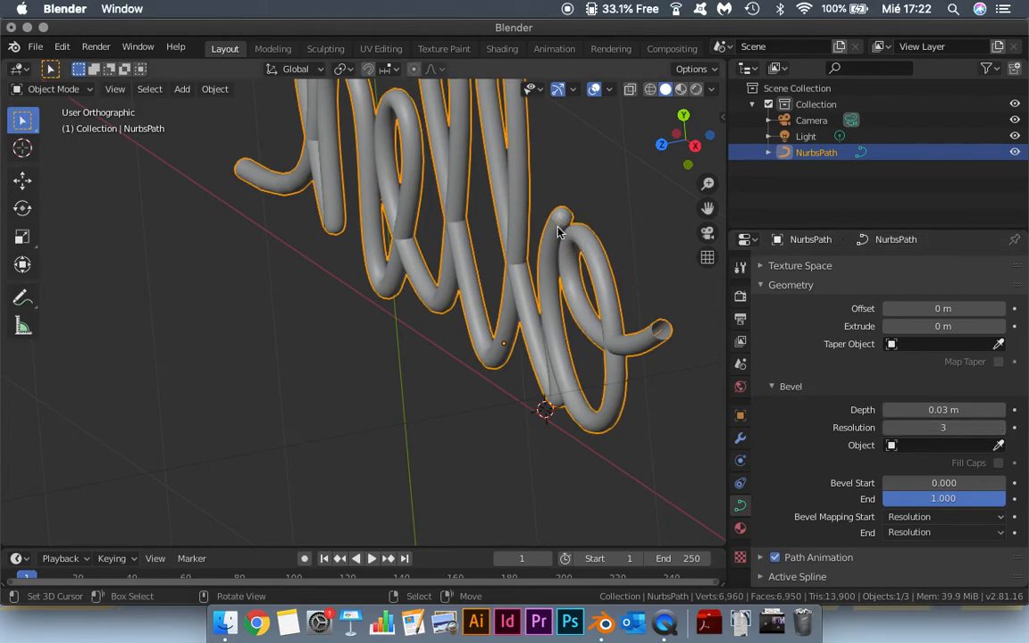
# Step: Set the bevel depth to 0.04 m and compare a higher bevel resolution before returning it to 3
pyautogui.click(1001, 412)
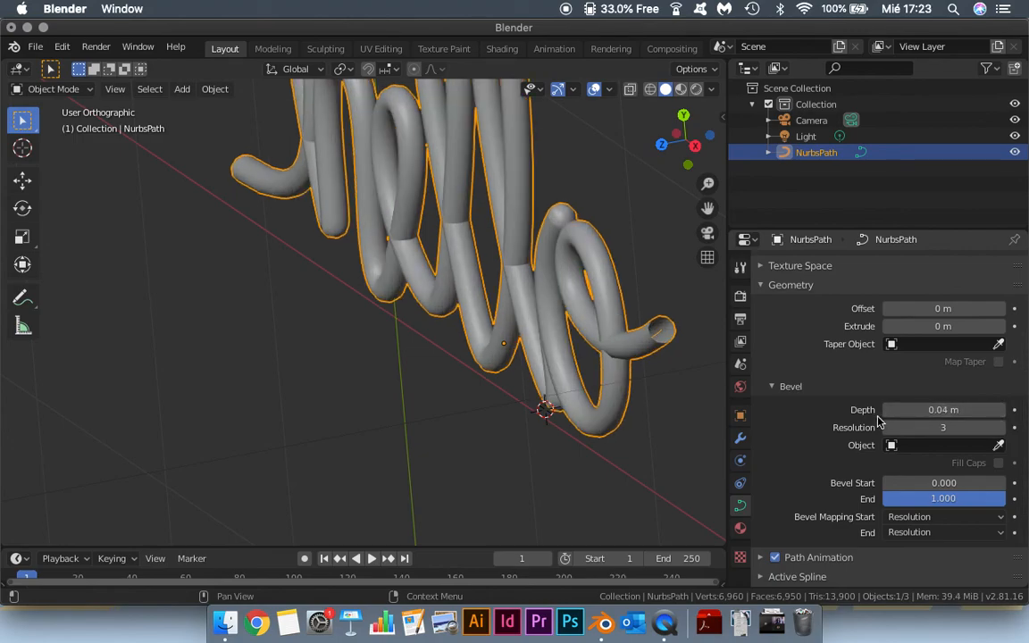
pyautogui.click(998, 430)
pyautogui.click(999, 430)
pyautogui.click(889, 429)
pyautogui.click(888, 429)
pyautogui.moveTo(616, 429); pyautogui.dragTo(550, 399, button='middle')
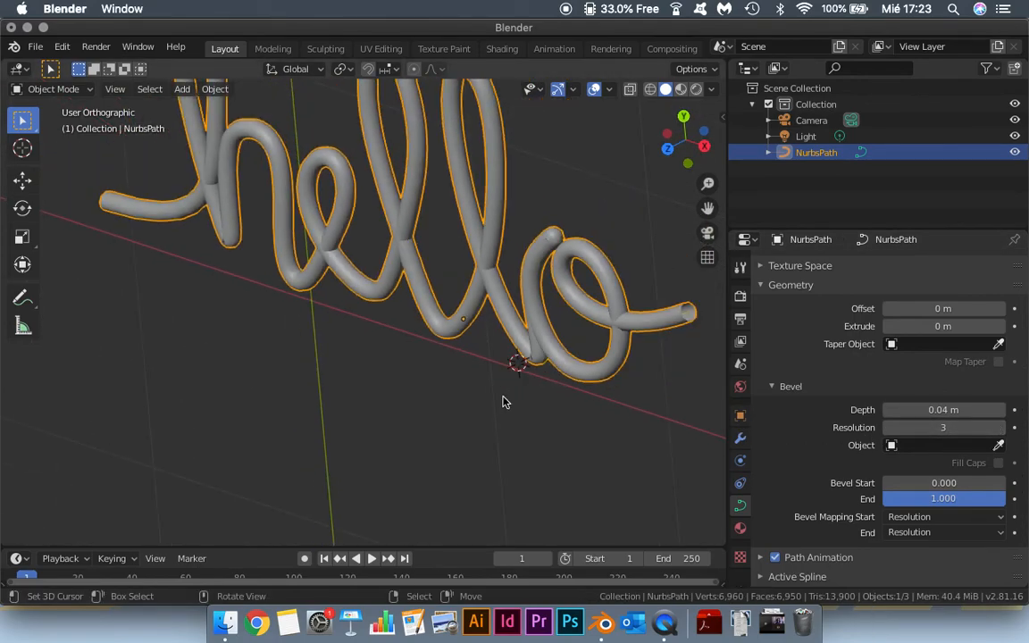
pyautogui.moveTo(462, 404)
pyautogui.mouseDown(button='middle')
pyautogui.moveTo(463, 422)
pyautogui.moveTo(455, 398)
pyautogui.mouseUp(button='middle')
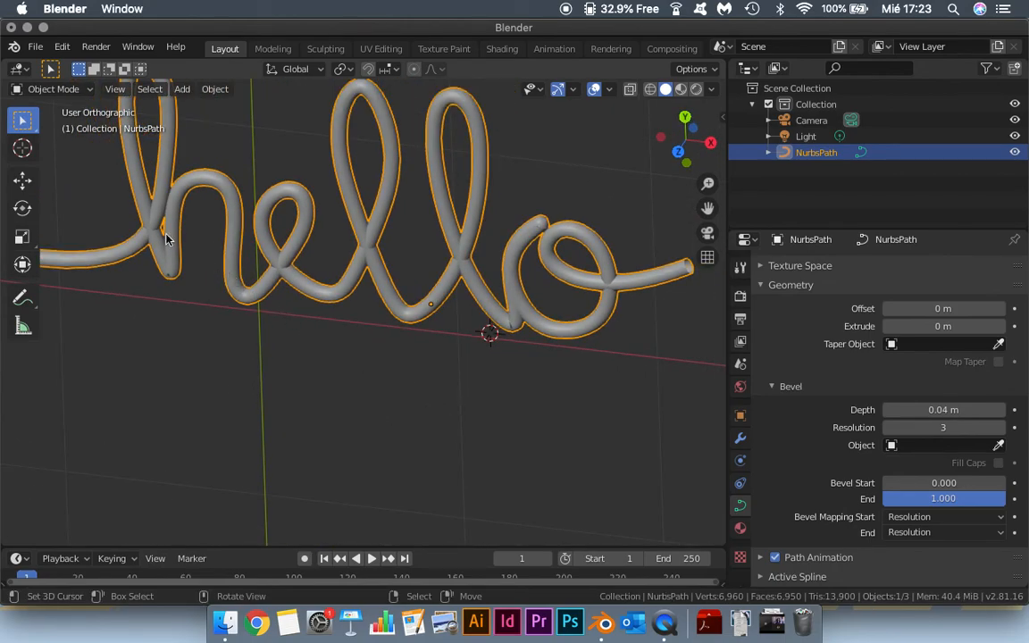
# Step: In Edit Mode, lower the control point on the right side of the h's tall loop along Z
pyautogui.press('Tab')
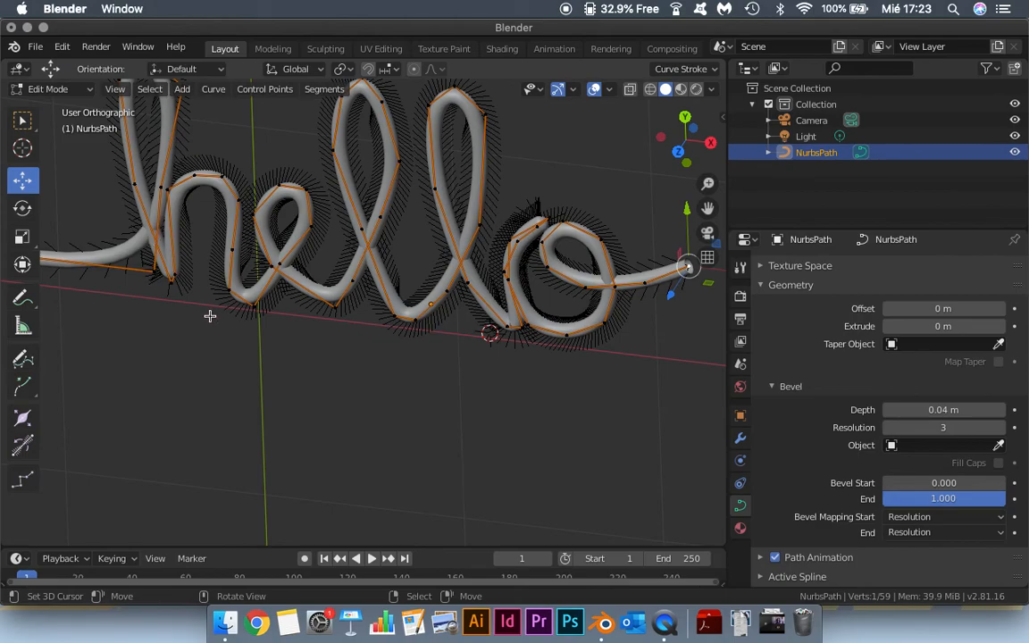
pyautogui.keyDown('shift'); pyautogui.moveTo(220, 306); pyautogui.dragTo(277, 372, button='middle'); pyautogui.keyUp('shift')
pyautogui.scroll(2, 196, 325)
pyautogui.moveTo(199, 341); pyautogui.dragTo(389, 389, button='middle')
pyautogui.moveTo(268, 319); pyautogui.dragTo(291, 356, button='middle')
pyautogui.click(261, 301)
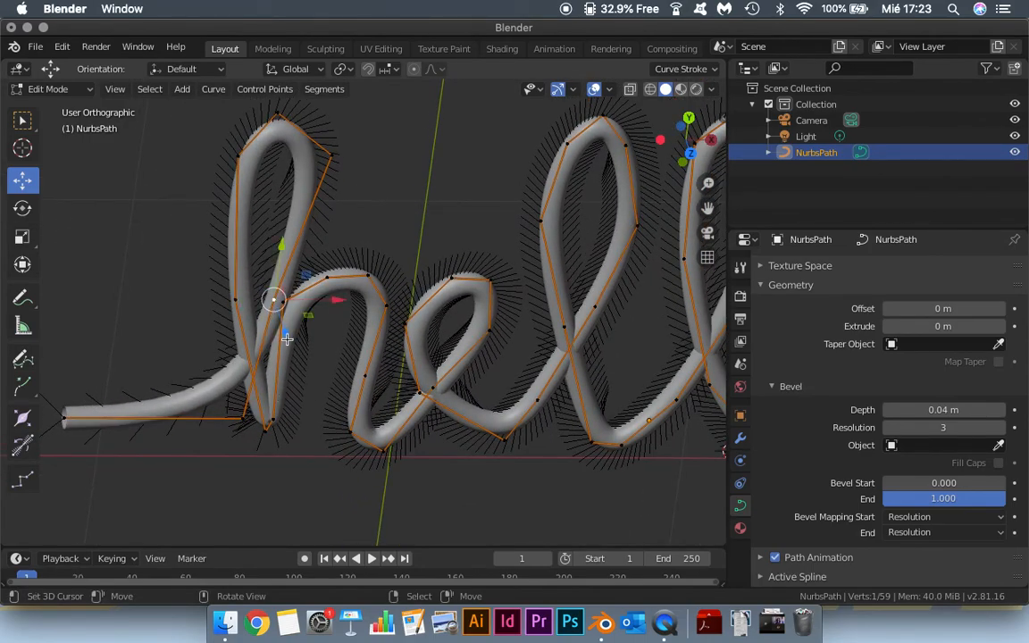
pyautogui.moveTo(287, 339); pyautogui.dragTo(281, 319)
pyautogui.moveTo(281, 319); pyautogui.dragTo(476, 361, button='middle')
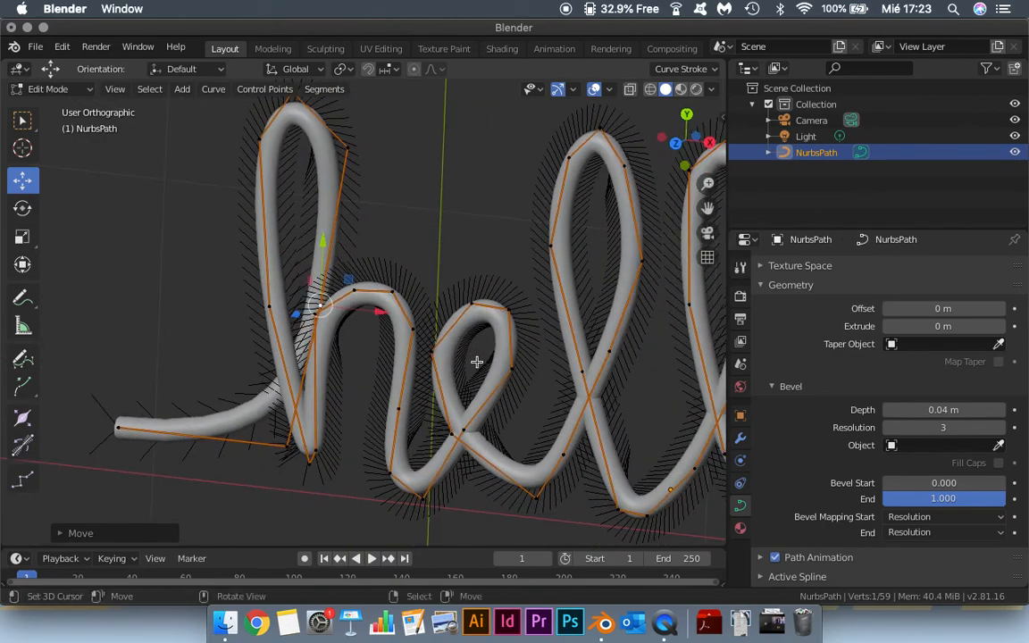
# Step: Lower the control point at the e's crossing along Z and check the curve from the top view
pyautogui.click(472, 428)
pyautogui.moveTo(456, 438); pyautogui.dragTo(333, 442, button='middle')
pyautogui.press('g')
pyautogui.press('z')
pyautogui.click(442, 443)
pyautogui.press('KP_7')
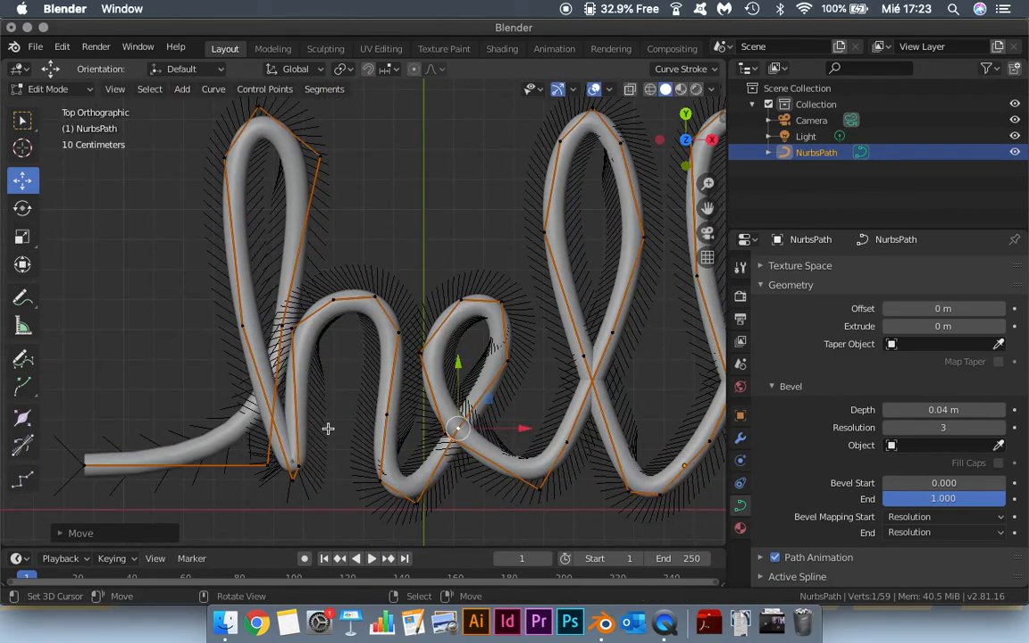
# Step: In the front view, raise the h's lowered control point slightly along Z
pyautogui.press('KP_1')
pyautogui.scroll(3, 283, 395)
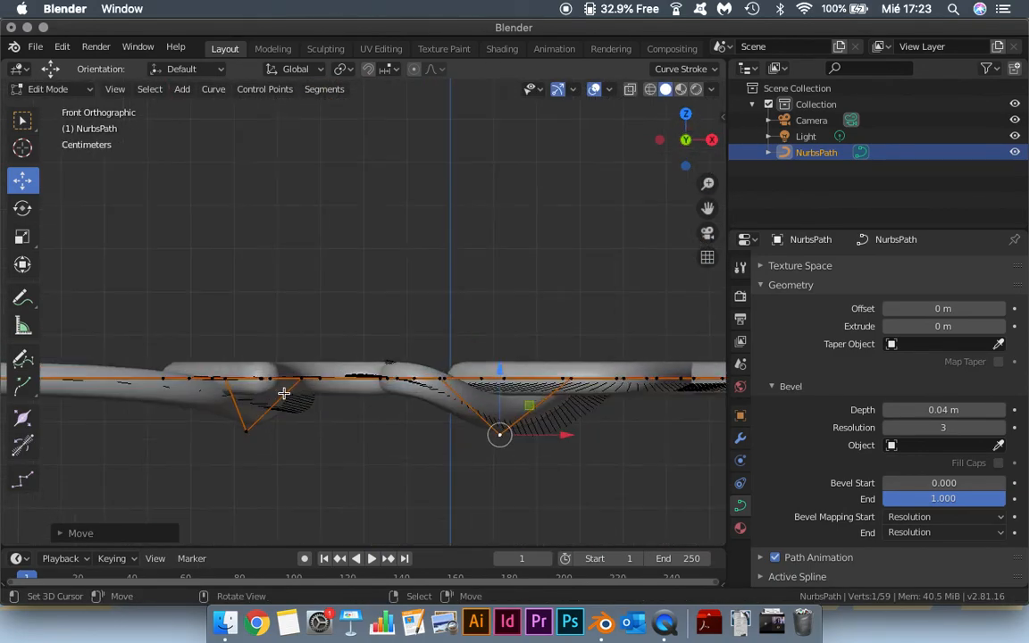
pyautogui.rightClick(230, 451)
pyautogui.moveTo(221, 417); pyautogui.dragTo(220, 408)
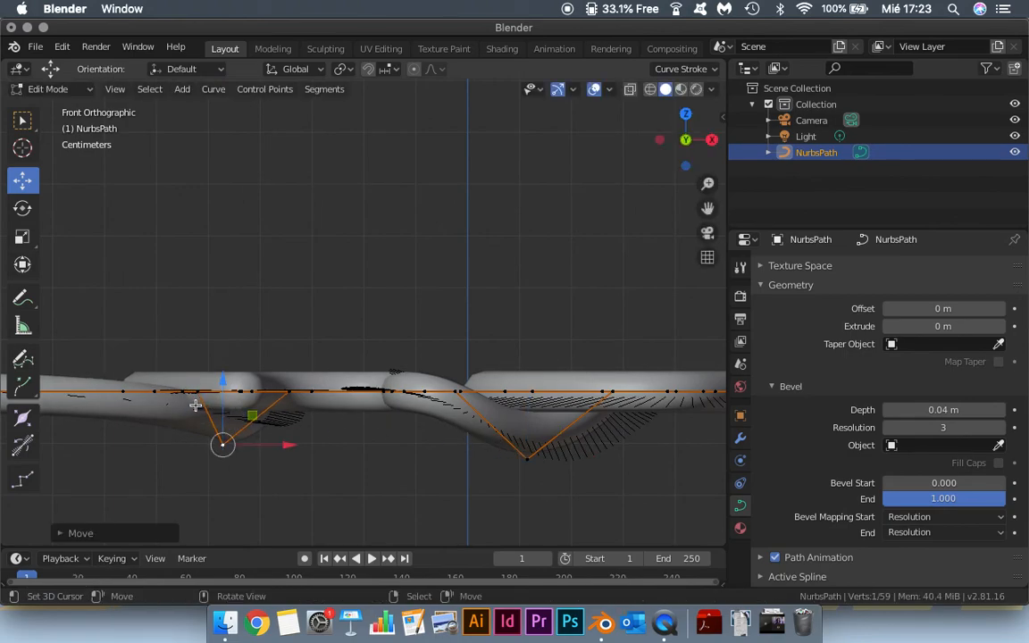
# Step: Lower the starting end point of the h's entry stroke and adjust the following control point along Z
pyautogui.keyDown('shift'); pyautogui.moveTo(273, 410); pyautogui.dragTo(516, 386, button='middle'); pyautogui.keyUp('shift')
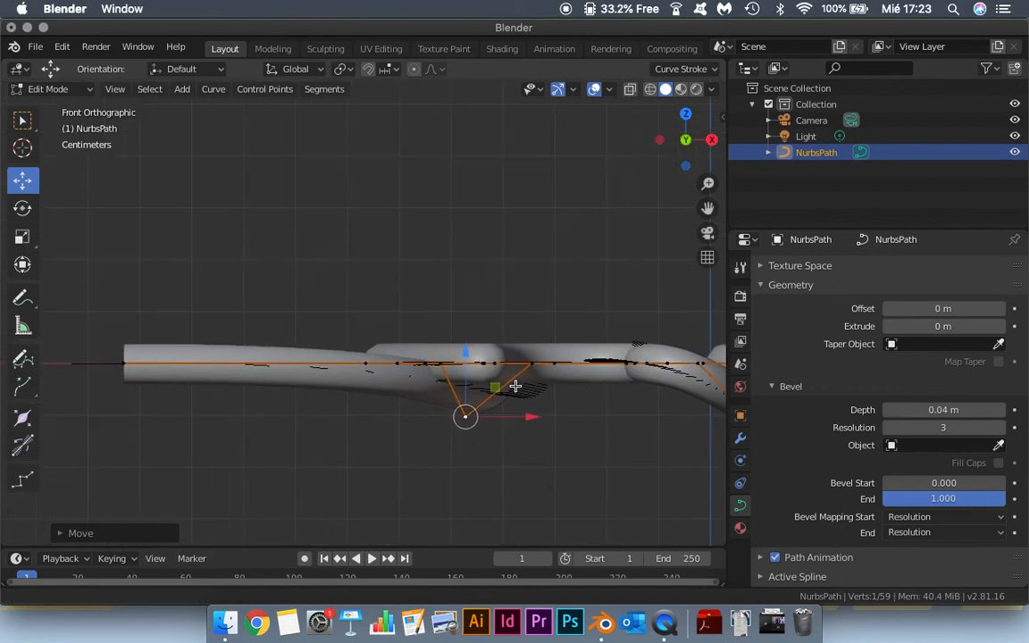
pyautogui.rightClick(125, 362)
pyautogui.moveTo(122, 300)
pyautogui.mouseDown()
pyautogui.moveTo(111, 332)
pyautogui.moveTo(111, 315)
pyautogui.mouseUp()
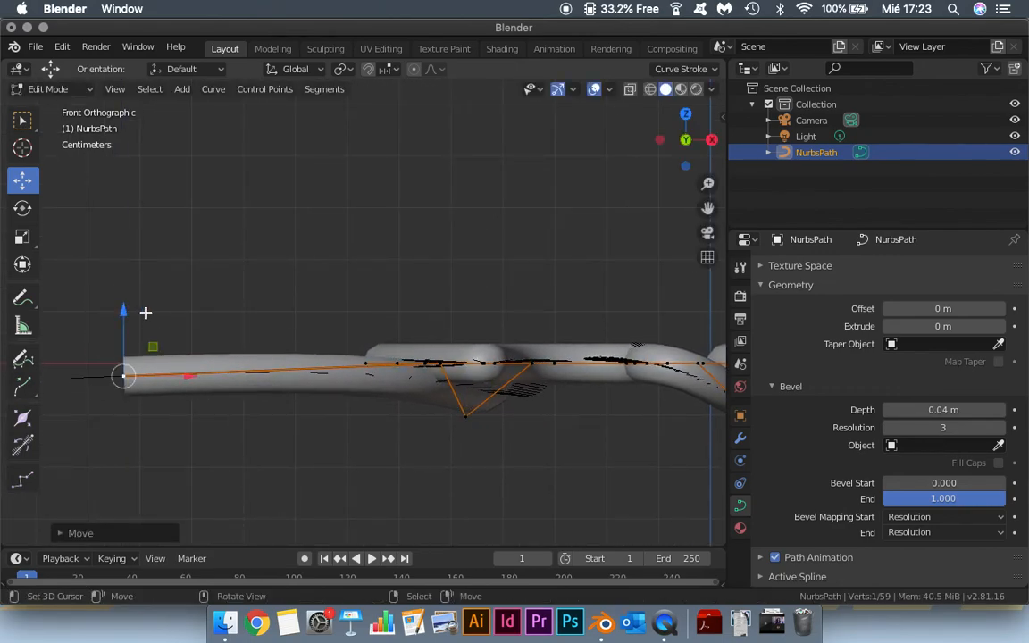
pyautogui.rightClick(435, 363)
pyautogui.moveTo(442, 327); pyautogui.dragTo(434, 351)
# Step: Lower the control point at the first l's crossing along Z and refine the height of the neighbouring point
pyautogui.moveTo(434, 353); pyautogui.dragTo(375, 393, button='middle')
pyautogui.rightClick(602, 379)
pyautogui.moveTo(620, 326); pyautogui.dragTo(616, 343)
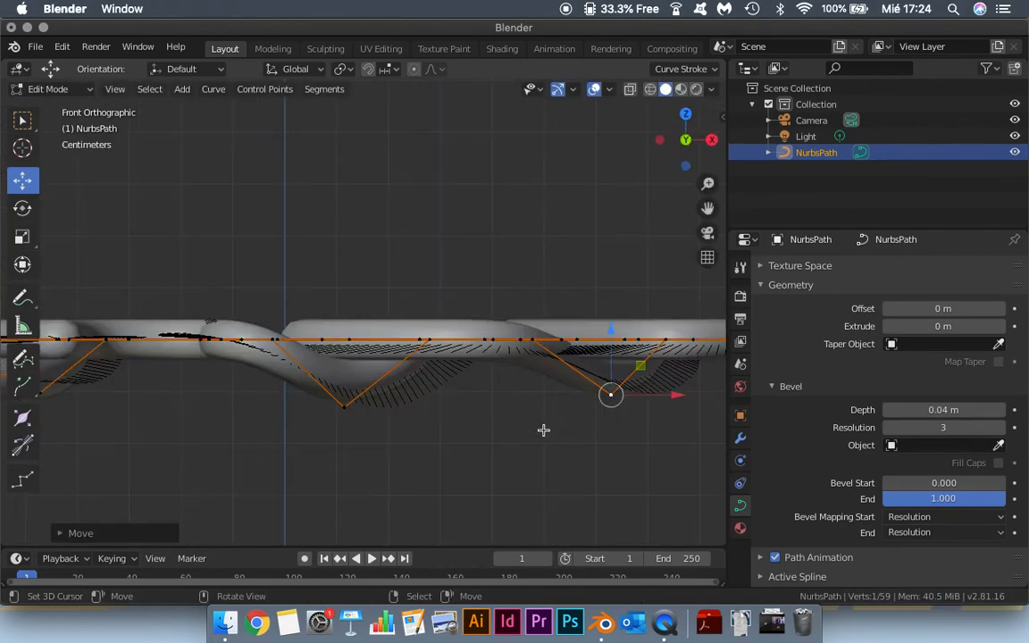
pyautogui.moveTo(544, 430); pyautogui.dragTo(559, 500, button='middle')
pyautogui.rightClick(527, 483)
pyautogui.moveTo(546, 438); pyautogui.dragTo(551, 422)
pyautogui.moveTo(551, 423); pyautogui.dragTo(572, 348, button='middle')
pyautogui.moveTo(594, 345); pyautogui.dragTo(594, 332)
# Step: Adjust the heights of control points around the second l and the start of the o to separate overlapping strokes
pyautogui.scroll(-3, 591, 332)
pyautogui.moveTo(585, 335); pyautogui.dragTo(521, 447, button='middle')
pyautogui.scroll(3, 473, 366)
pyautogui.moveTo(468, 307); pyautogui.dragTo(453, 336)
pyautogui.rightClick(305, 367)
pyautogui.moveTo(329, 326); pyautogui.dragTo(319, 347)
pyautogui.keyDown('shift'); pyautogui.moveTo(463, 435); pyautogui.dragTo(387, 393, button='middle'); pyautogui.keyUp('shift')
pyautogui.scroll(-2, 379, 340)
pyautogui.rightClick(395, 457)
pyautogui.moveTo(423, 425); pyautogui.dragTo(417, 434)
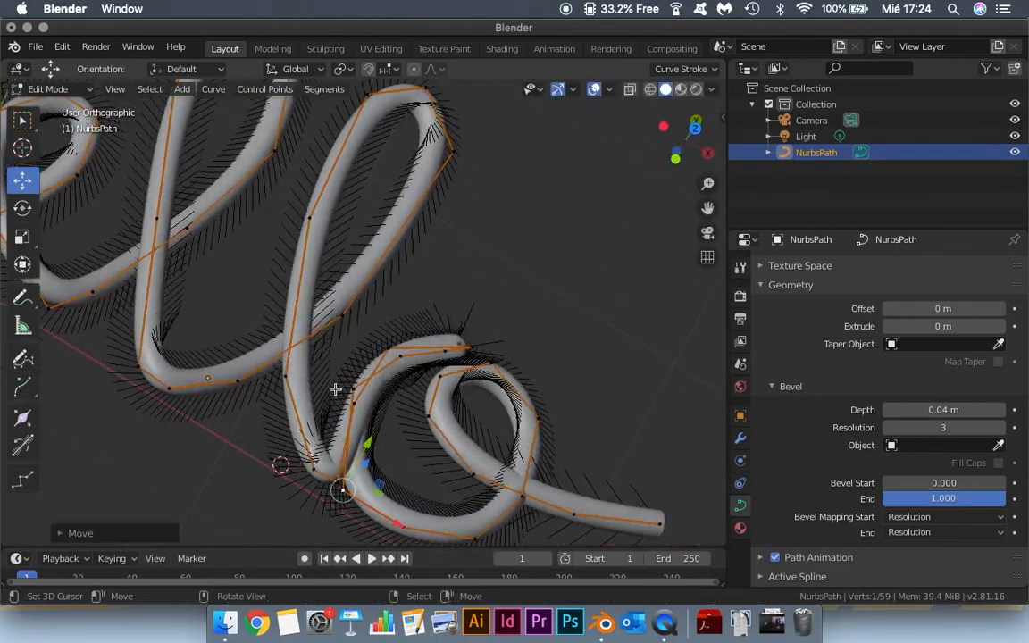
# Step: Try to move three control points of the o together, and undo the move
pyautogui.moveTo(335, 389); pyautogui.dragTo(403, 426, button='middle')
pyautogui.rightClick(521, 452)
pyautogui.keyDown('shift'); pyautogui.rightClick(562, 460); pyautogui.keyUp('shift')
pyautogui.keyDown('shift'); pyautogui.rightClick(630, 457); pyautogui.keyUp('shift')
pyautogui.moveTo(585, 405)
pyautogui.mouseDown()
pyautogui.moveTo(571, 450)
pyautogui.moveTo(579, 413)
pyautogui.mouseUp()
pyautogui.press('super+z')
pyautogui.rightClick(563, 459)
pyautogui.press('super+z')
# Step: Move a single control point of the o to separate its strokes and check the result from other angles
pyautogui.rightClick(480, 441)
pyautogui.moveTo(507, 417); pyautogui.dragTo(493, 434)
pyautogui.rightClick(563, 459)
pyautogui.moveTo(536, 420); pyautogui.dragTo(551, 446, button='middle')
pyautogui.moveTo(215, 402); pyautogui.dragTo(257, 379, button='middle')
# Step: Set the bevel depth to 0.05 m and preview the thicker tube in Object Mode
pyautogui.click(1000, 410)
pyautogui.moveTo(500, 411); pyautogui.dragTo(437, 371, button='middle')
pyautogui.press('Tab')
pyautogui.scroll(5, 393, 375)
pyautogui.press('Tab')
# Step: Adjust a control point of the o where the thicker strokes overlap, and preview the tube in Object Mode
pyautogui.rightClick(468, 351)
pyautogui.moveTo(430, 375); pyautogui.dragTo(450, 359)
pyautogui.moveTo(450, 360); pyautogui.dragTo(404, 471, button='middle')
pyautogui.press('Tab')
pyautogui.scroll(-5, 539, 340)
pyautogui.scroll(4, 371, 368)
# Step: Move the baseline control point between the second l and the o towards the l along X, and preview the tube
pyautogui.press('Tab')
pyautogui.click(393, 482)
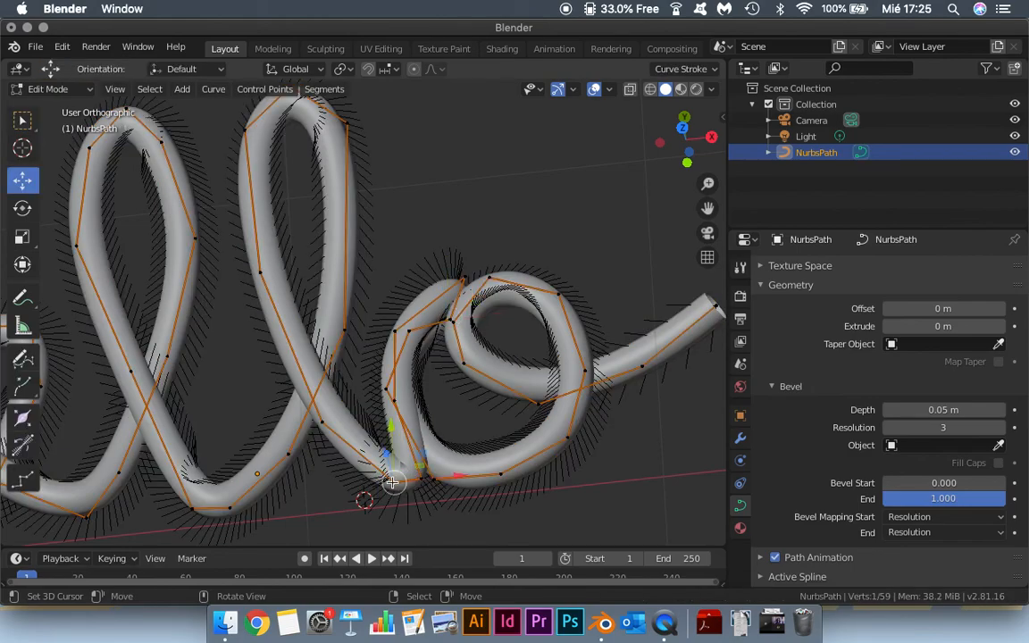
pyautogui.moveTo(439, 481); pyautogui.dragTo(417, 486)
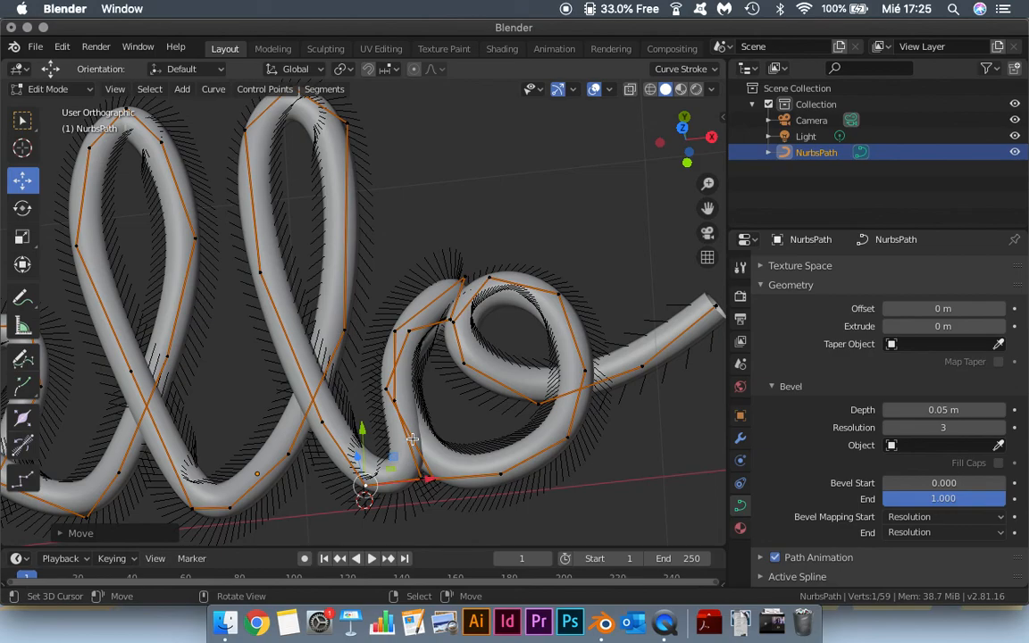
pyautogui.press('Tab')
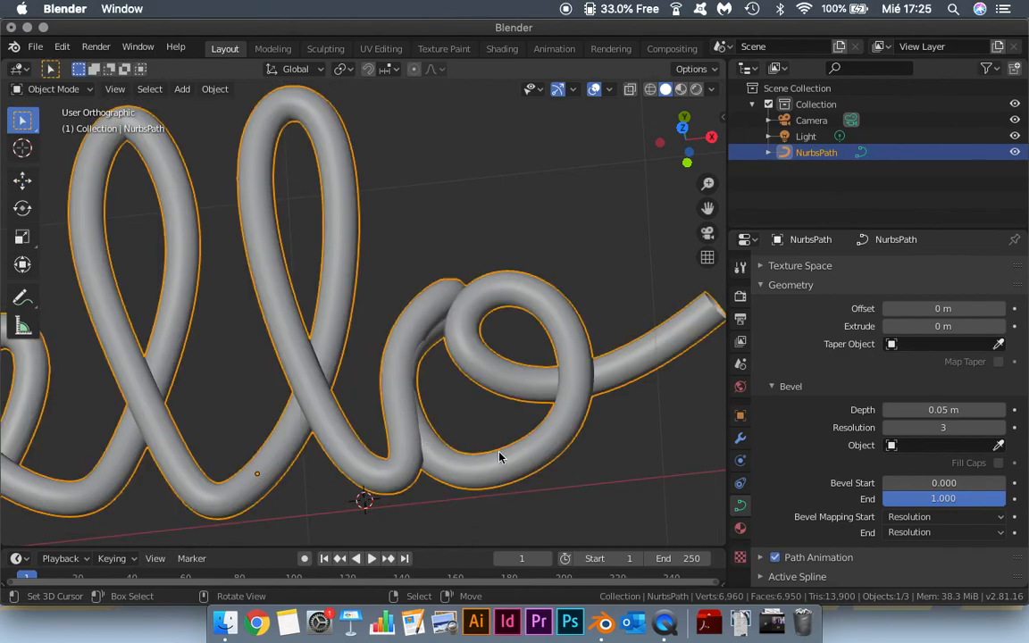
# Step: In Edit Mode, lower the control point on the upper left of the o's inner stroke along Z
pyautogui.press('Tab')
pyautogui.click(419, 329)
pyautogui.moveTo(463, 348); pyautogui.dragTo(326, 366, button='middle')
pyautogui.moveTo(315, 356); pyautogui.dragTo(328, 366)
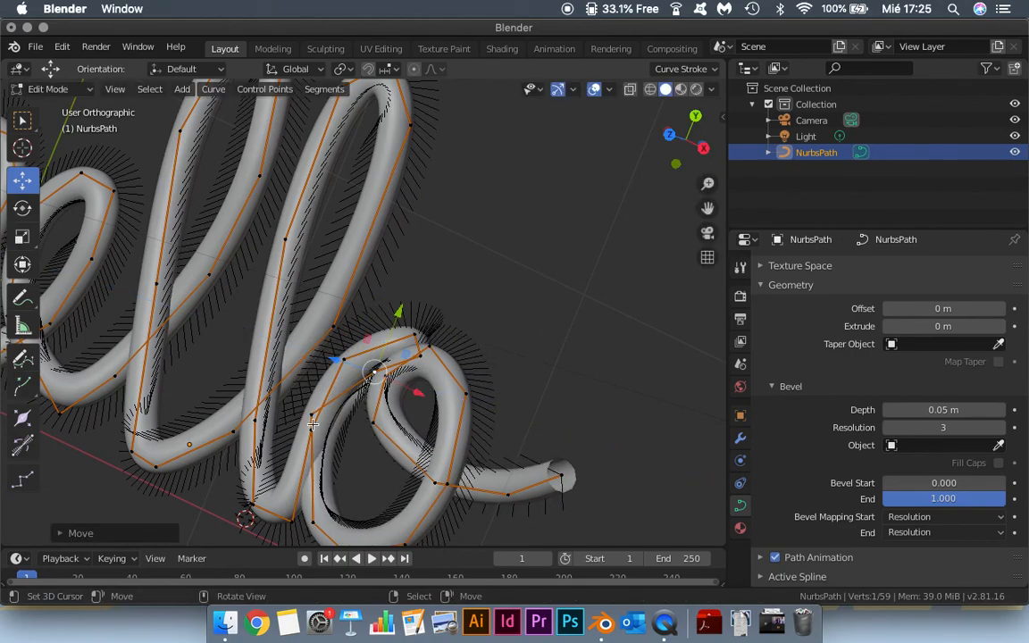
# Step: Lower the control point on the upper left of the o's outer stroke along Z, and preview the whole tube in Object Mode
pyautogui.moveTo(279, 404); pyautogui.dragTo(292, 409)
pyautogui.moveTo(292, 409); pyautogui.dragTo(346, 436, button='middle')
pyautogui.press('Tab')
pyautogui.scroll(-3, 421, 354)
pyautogui.scroll(2, 240, 384)
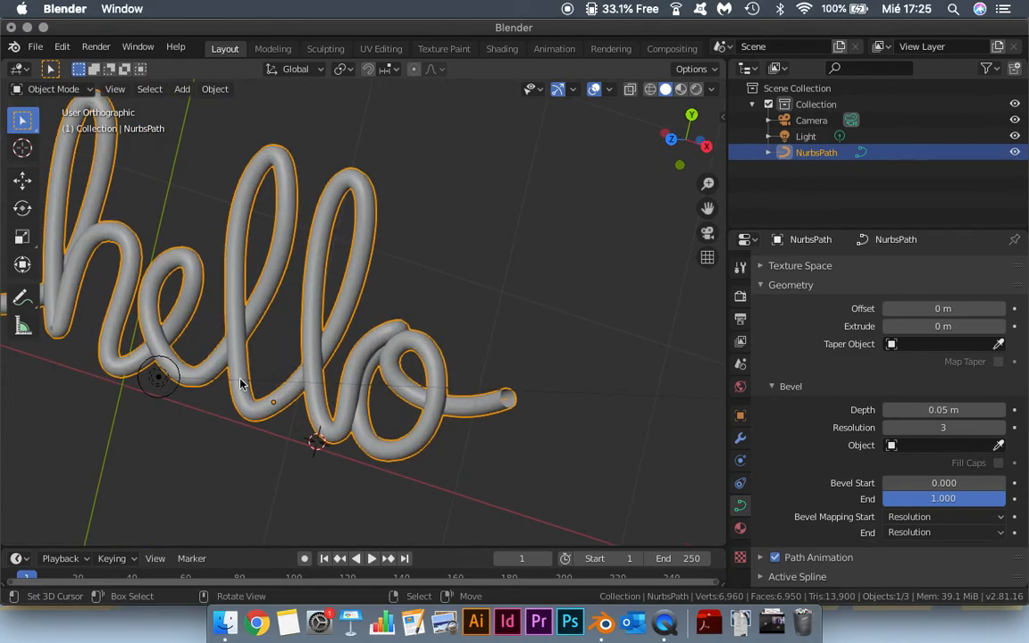
pyautogui.moveTo(390, 404); pyautogui.dragTo(528, 442, button='middle')
pyautogui.moveTo(646, 435); pyautogui.dragTo(462, 406, button='middle')
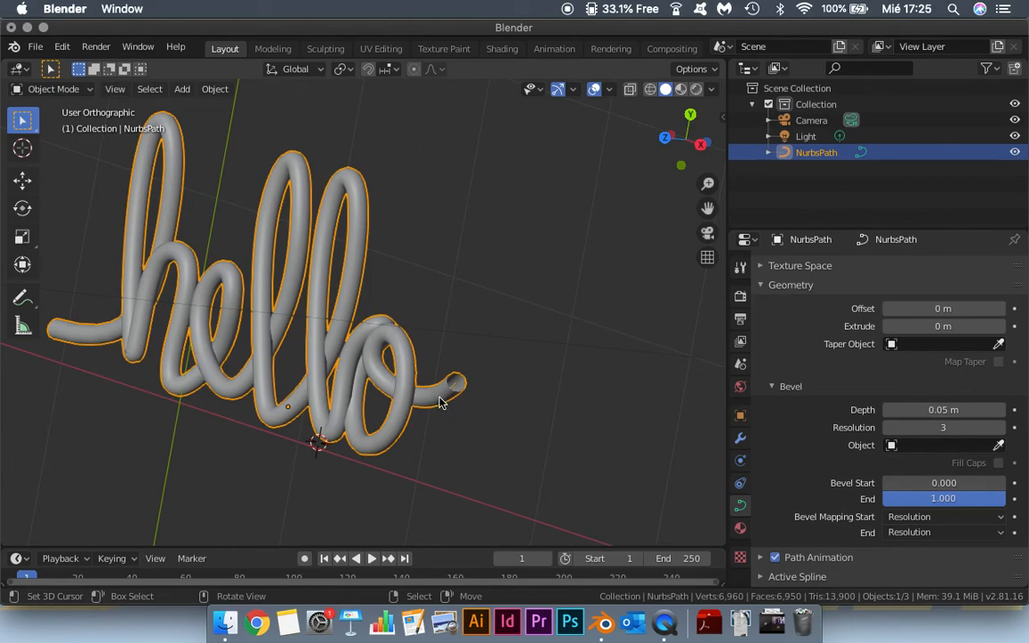
pyautogui.scroll(2, 449, 400)
pyautogui.moveTo(505, 425); pyautogui.dragTo(300, 413, button='middle')
pyautogui.scroll(-4, 299, 414)
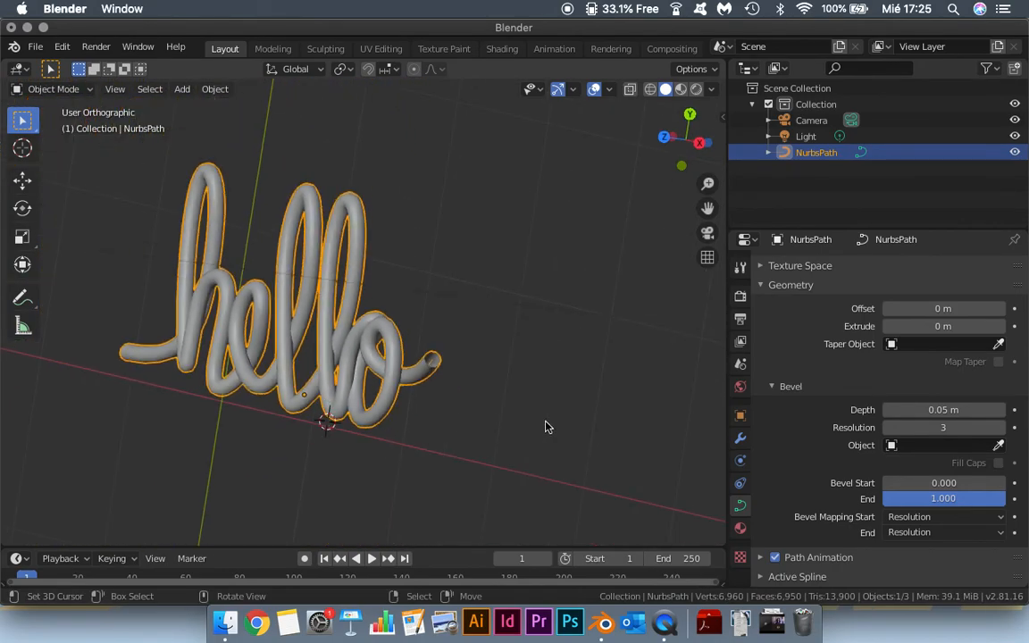
# Step: Enable Fill Caps for the hello curve's bevel and inspect the tube's open end
pyautogui.click(999, 464)
pyautogui.scroll(3, 526, 414)
pyautogui.moveTo(526, 414); pyautogui.dragTo(500, 401, button='middle')
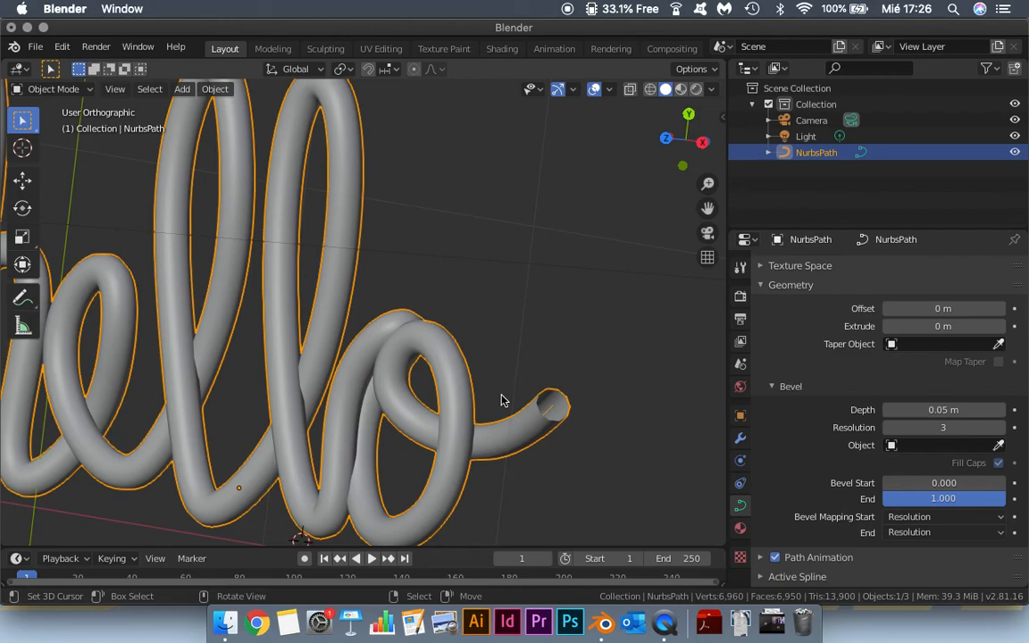
pyautogui.scroll(-4, 487, 401)
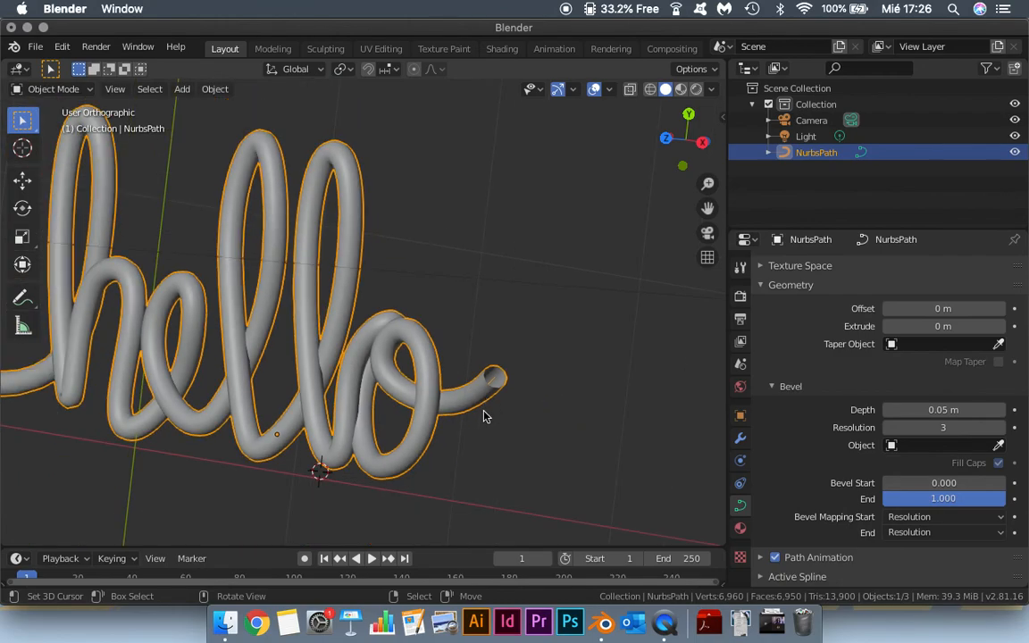
pyautogui.moveTo(385, 451); pyautogui.dragTo(469, 424, button='middle')
pyautogui.scroll(-2, 463, 457)
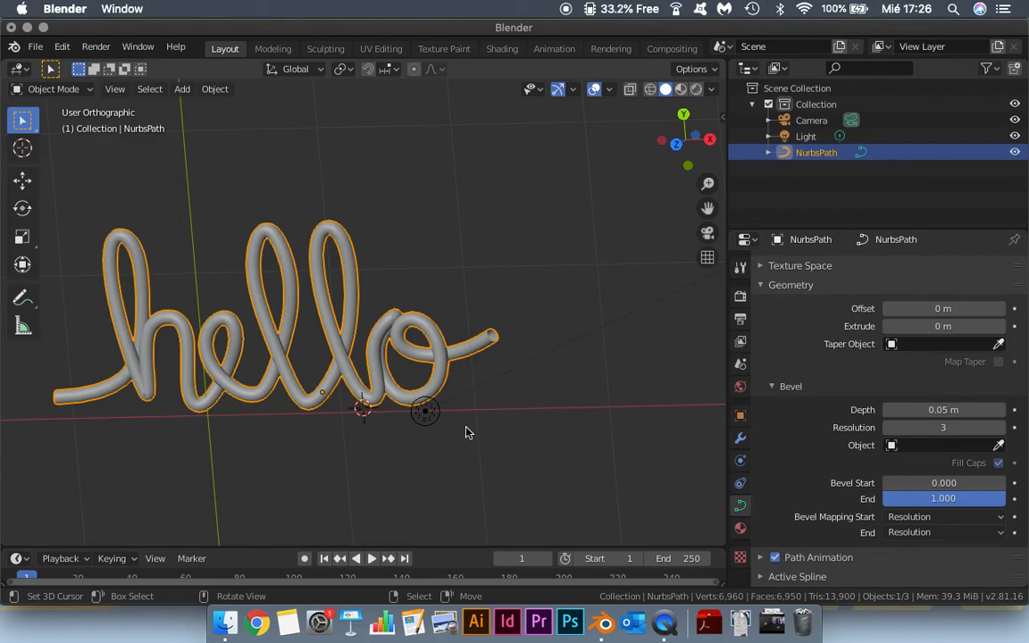
# Step: Add a Bezier circle, scale it down, and move it along X to beyond the end of the o
pyautogui.hotkey('shift', 'a')
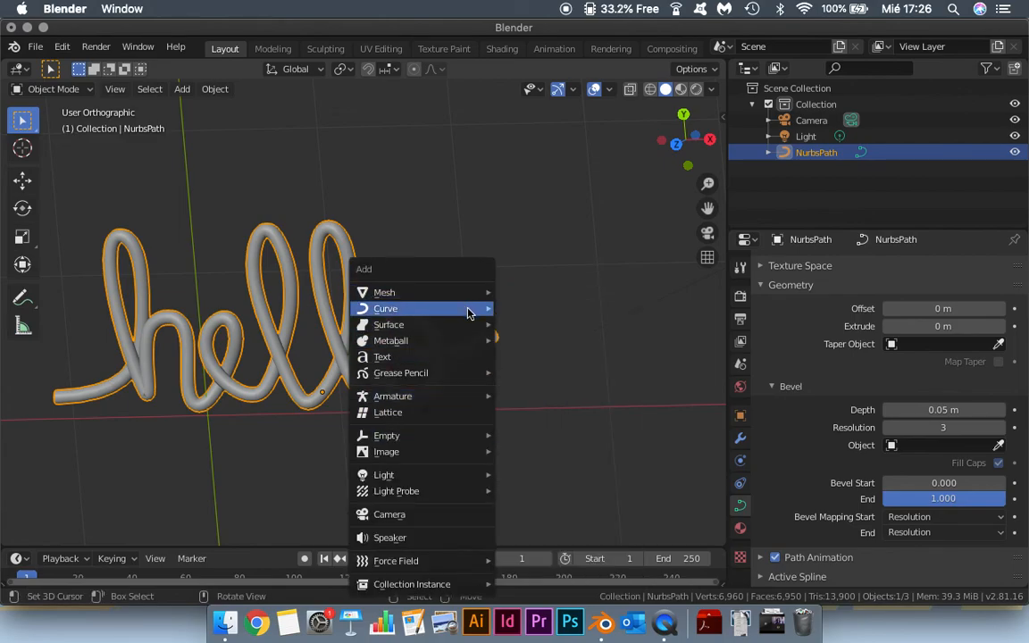
pyautogui.moveTo(468, 312)
pyautogui.click(552, 325)
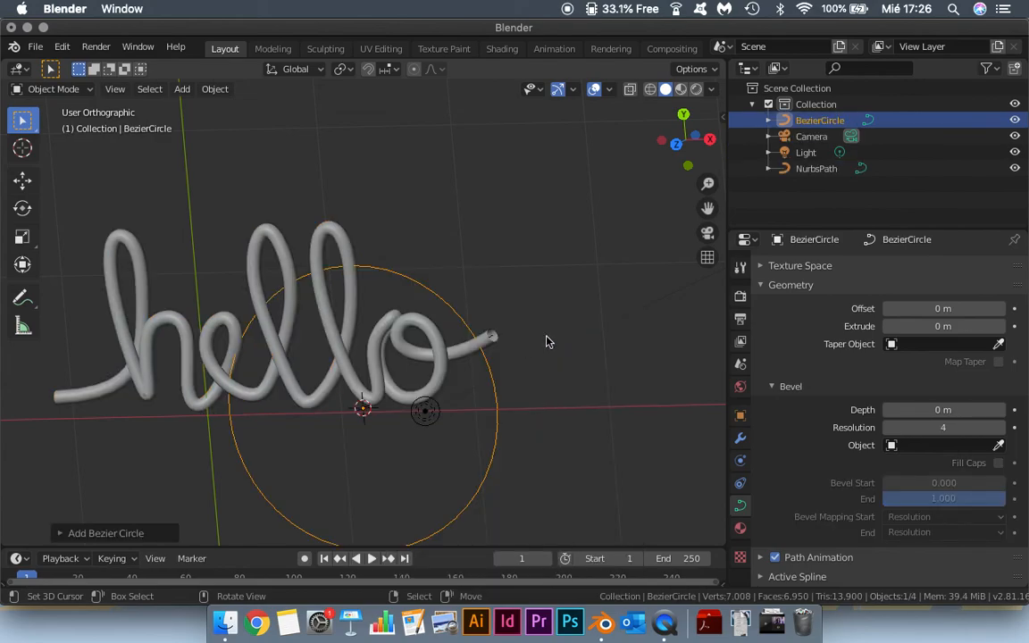
pyautogui.press('s')
pyautogui.click(382, 388)
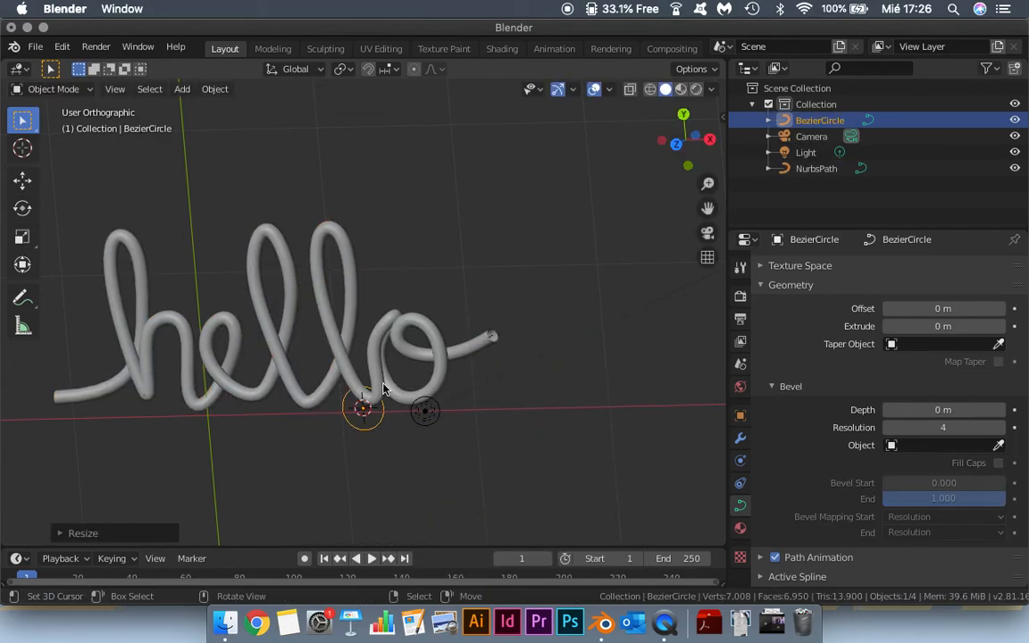
pyautogui.click(23, 180)
pyautogui.moveTo(413, 414); pyautogui.dragTo(599, 409)
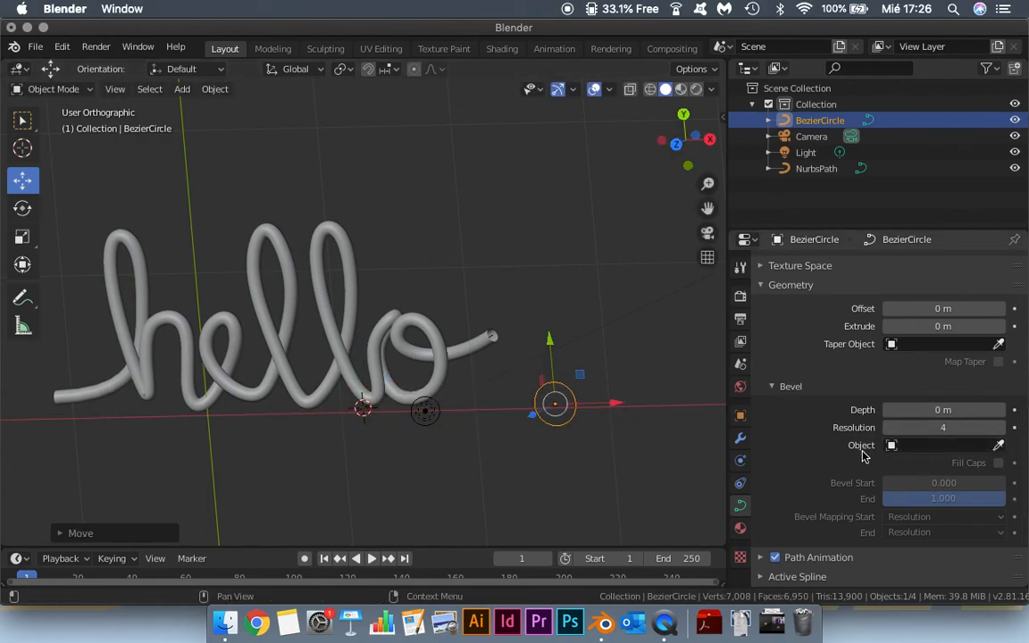
# Step: Assign BezierCircle as the bevel object of the hello curve
pyautogui.click(999, 445)
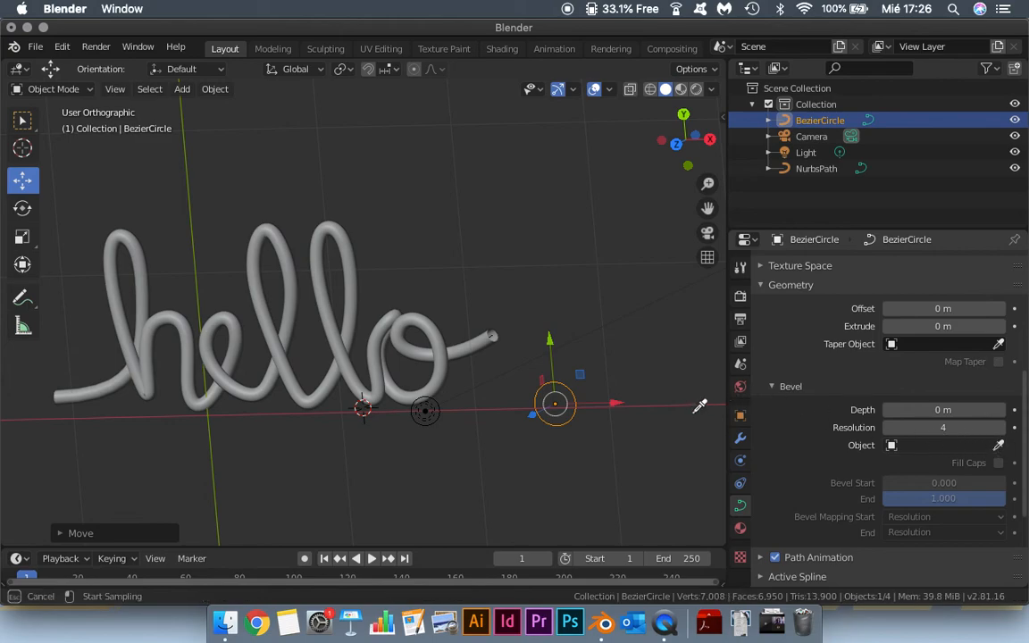
pyautogui.click(568, 386)
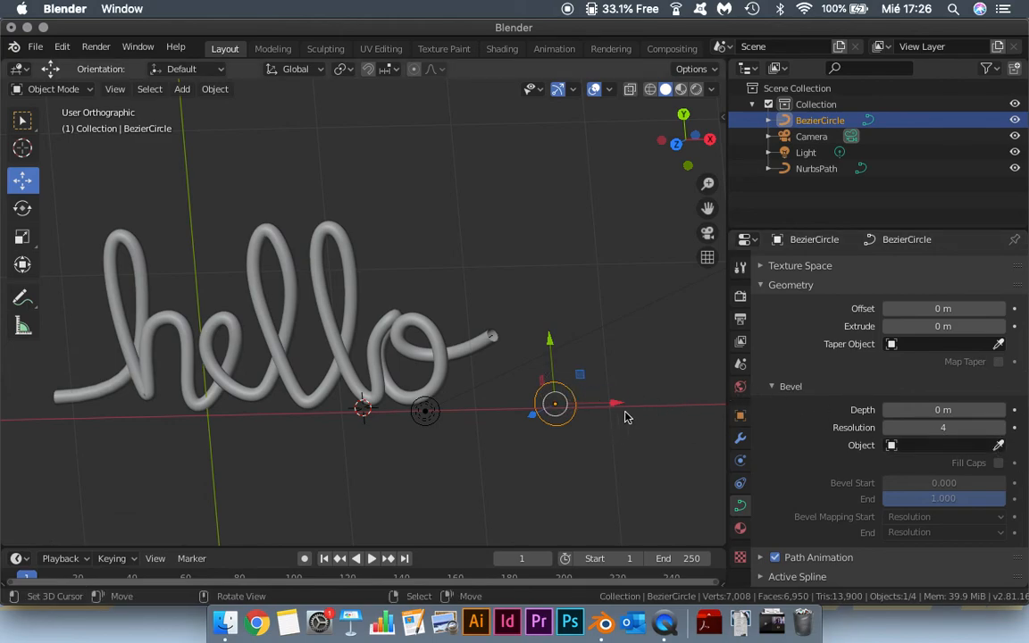
pyautogui.click(391, 350)
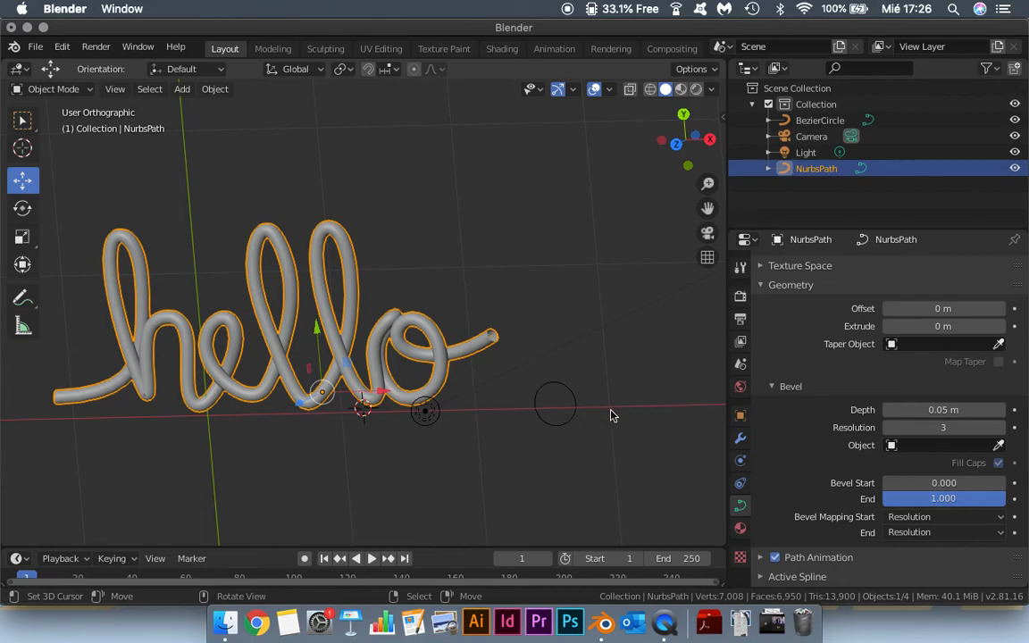
pyautogui.click(999, 445)
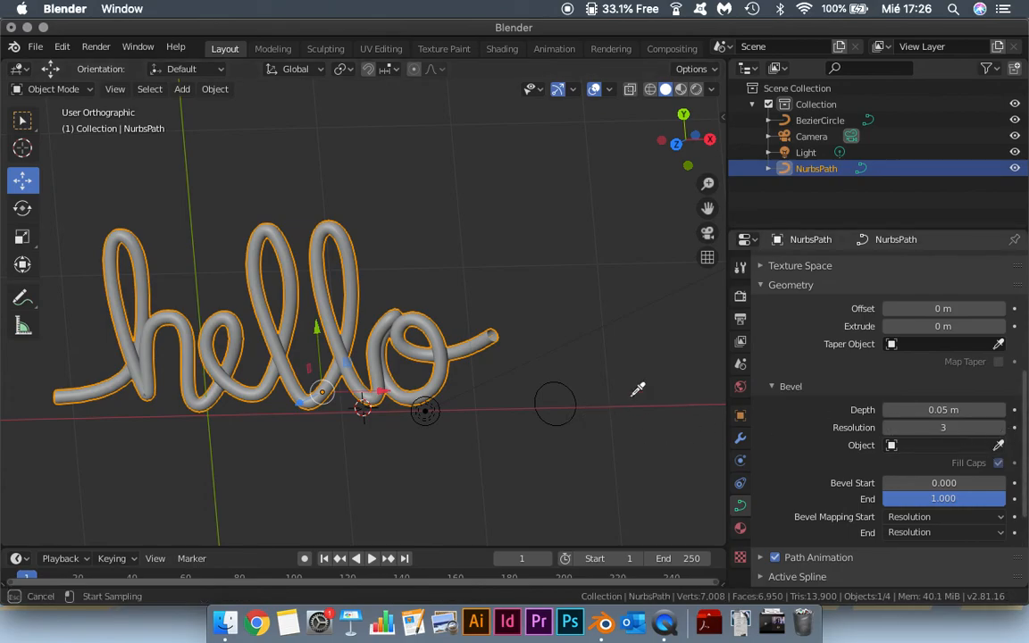
pyautogui.click(572, 387)
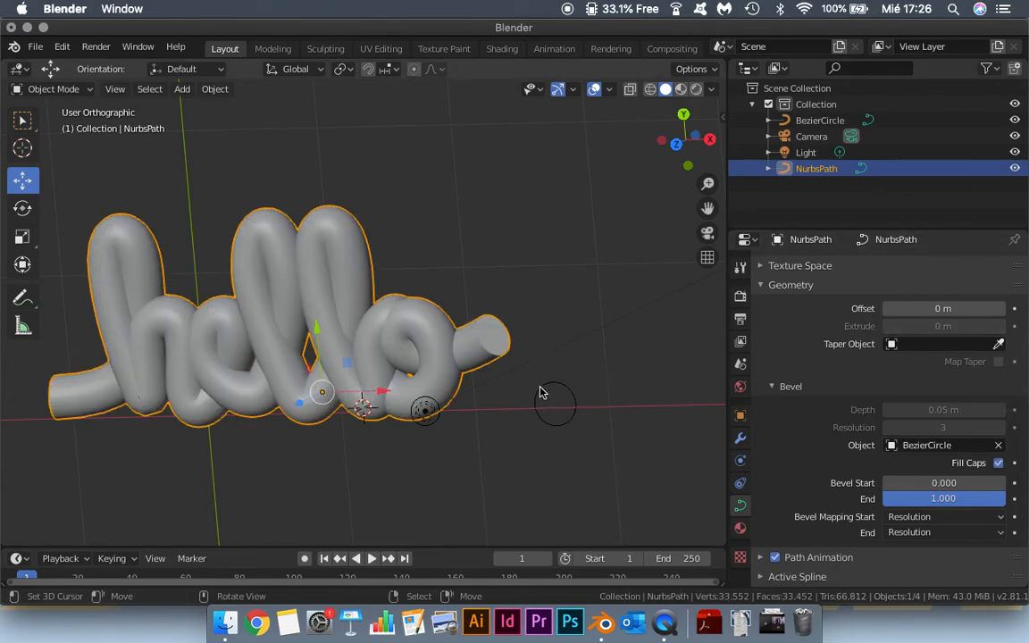
# Step: Scale the Bezier circle to about 0.34 to thin the tube, and inspect the capped end of the o
pyautogui.moveTo(435, 405); pyautogui.dragTo(585, 402, button='middle')
pyautogui.click(527, 399)
pyautogui.scroll(2, 577, 390)
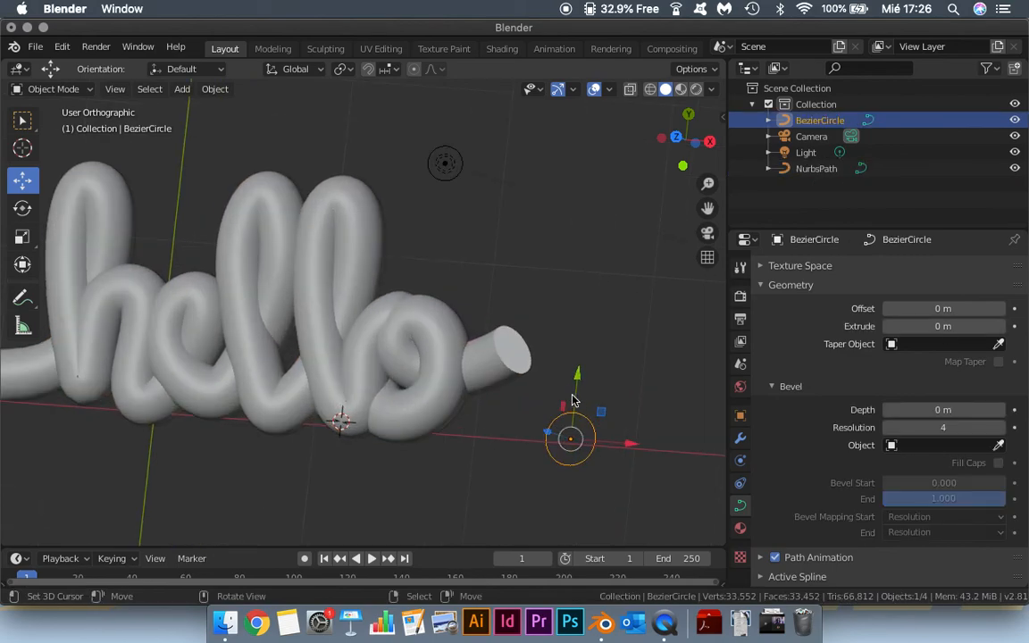
pyautogui.press('s')
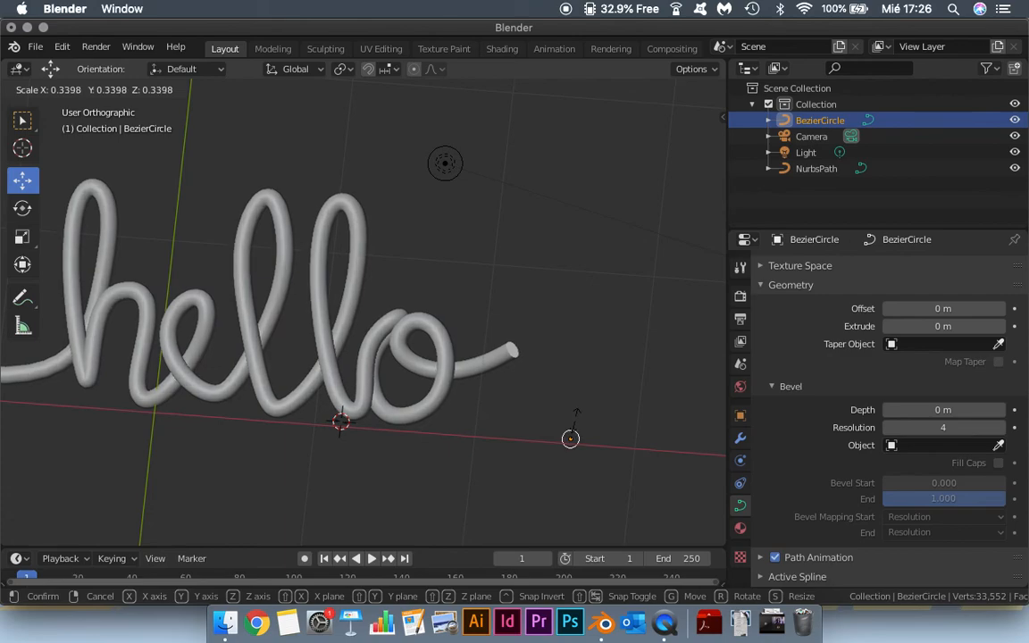
pyautogui.click(576, 413)
pyautogui.moveTo(602, 419); pyautogui.dragTo(470, 351, button='middle')
pyautogui.scroll(1, 613, 414)
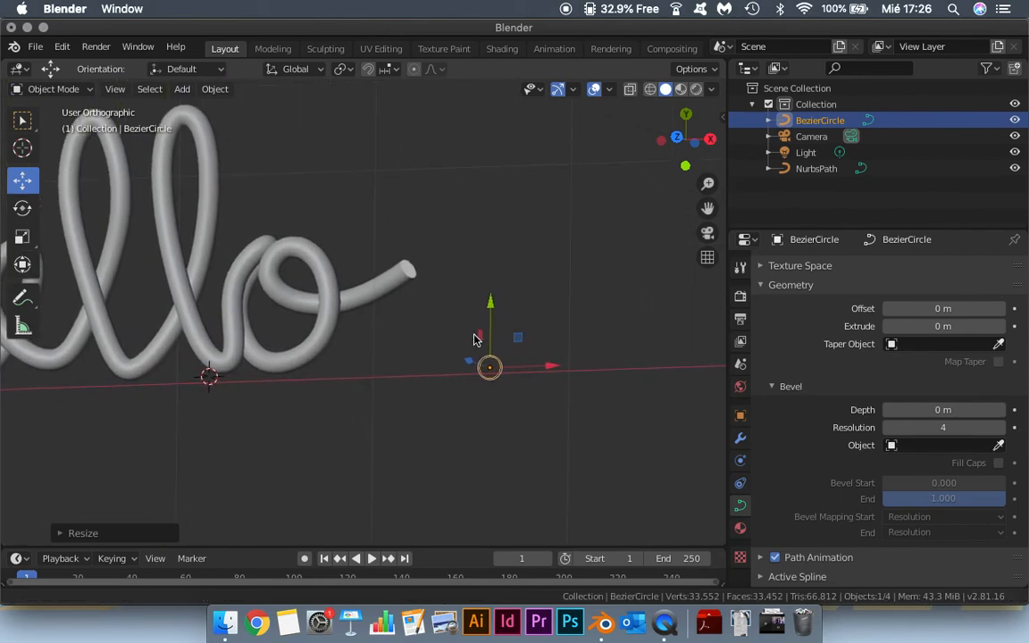
pyautogui.scroll(3, 554, 405)
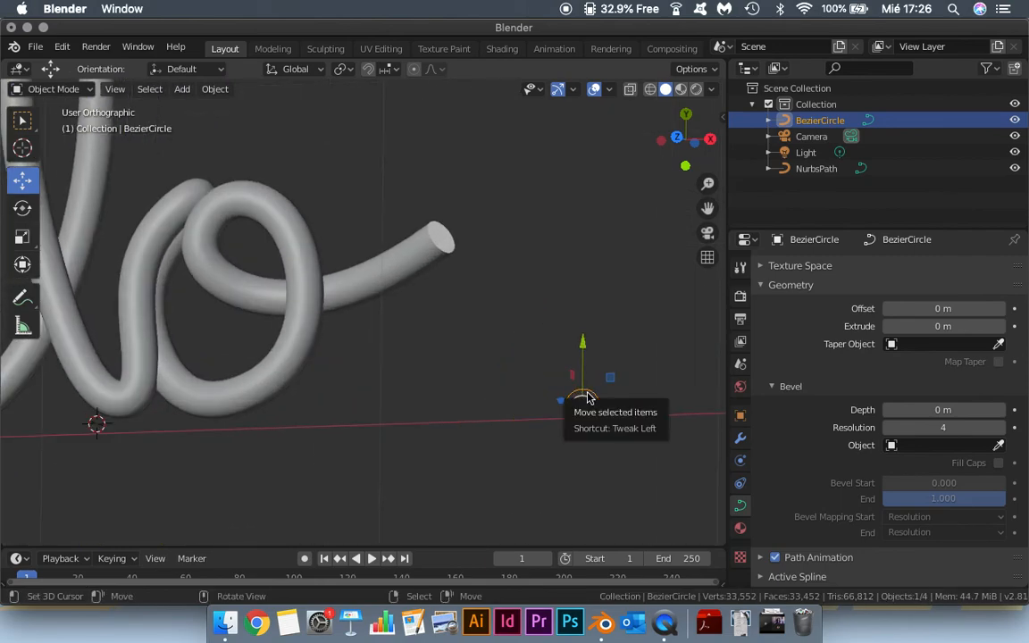
# Step: In Edit Mode, try deforming the tube's profile by moving the Bezier circle's upper control point
pyautogui.press('Tab')
pyautogui.moveTo(580, 390); pyautogui.dragTo(583, 361)
pyautogui.moveTo(583, 361); pyautogui.dragTo(574, 386, button='middle')
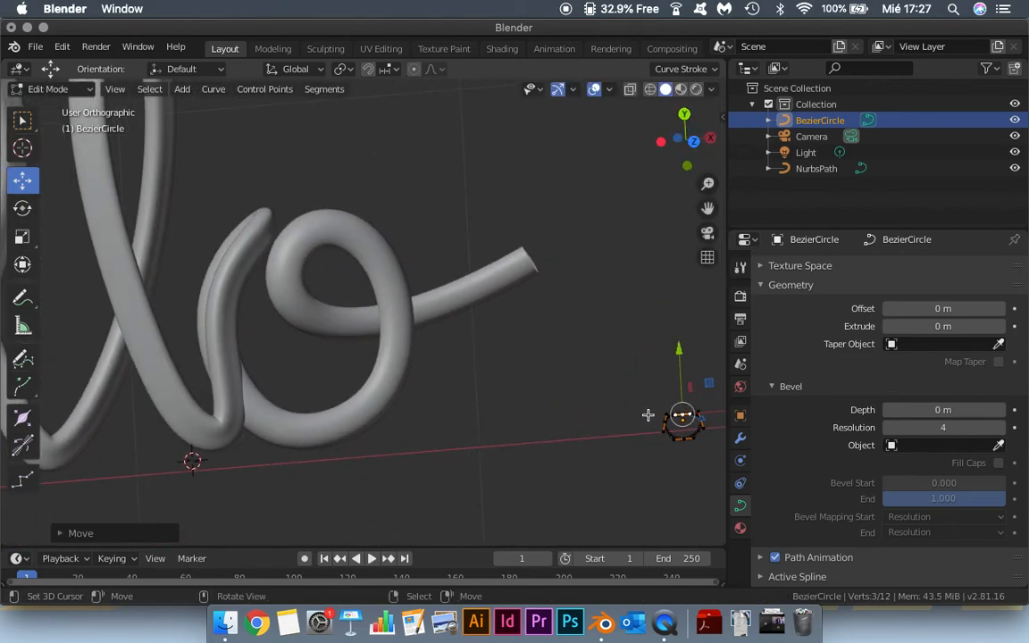
pyautogui.moveTo(716, 418); pyautogui.dragTo(688, 423)
pyautogui.scroll(-4, 573, 407)
pyautogui.moveTo(559, 410); pyautogui.dragTo(501, 406, button='middle')
# Step: Undo the control point moves on the Bezier circle
pyautogui.press('ctrl')
pyautogui.hotkey('ctrl', 'z')
pyautogui.hotkey('ctrl', 'z')
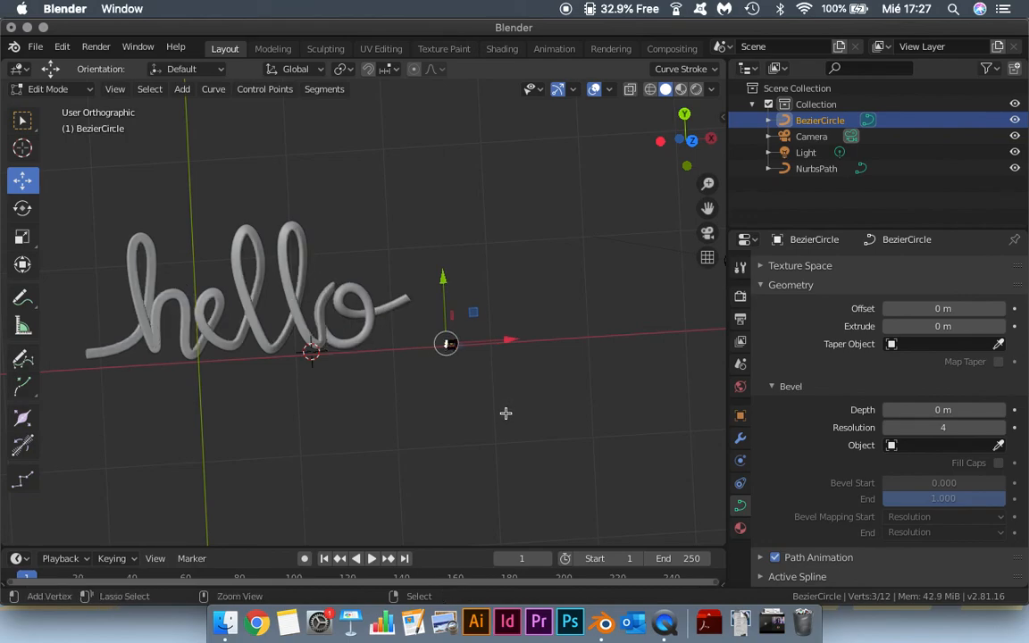
pyautogui.hotkey('ctrl', 'z')
pyautogui.scroll(2, 201, 324)
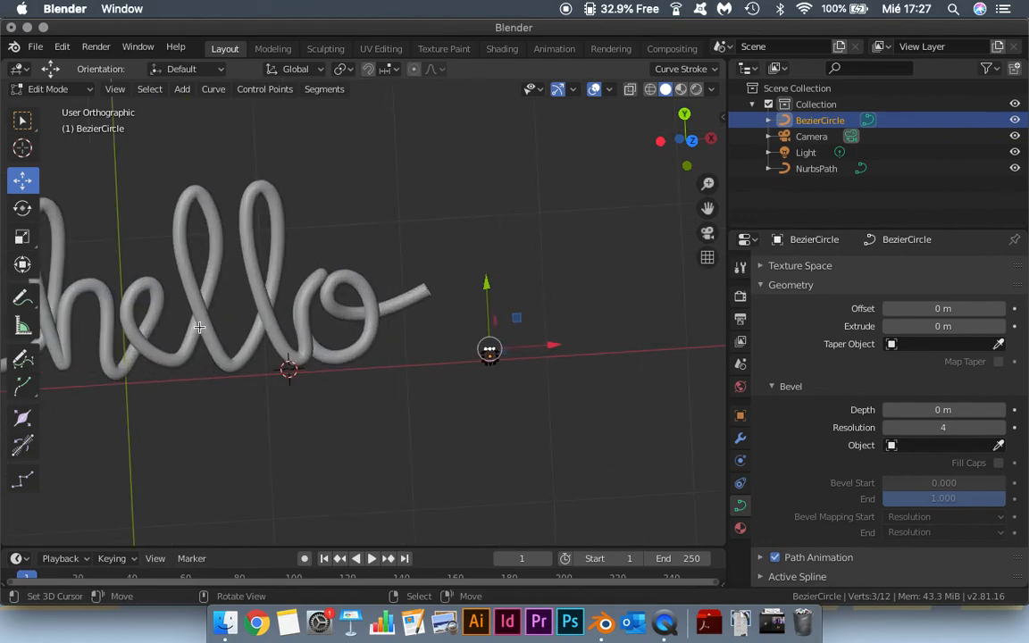
# Step: In Edit Mode of the hello curve, lower the control point partway up the h's stem slightly along Z
pyautogui.keyDown('shift'); pyautogui.moveTo(217, 340); pyautogui.dragTo(441, 347, button='middle'); pyautogui.keyUp('shift')
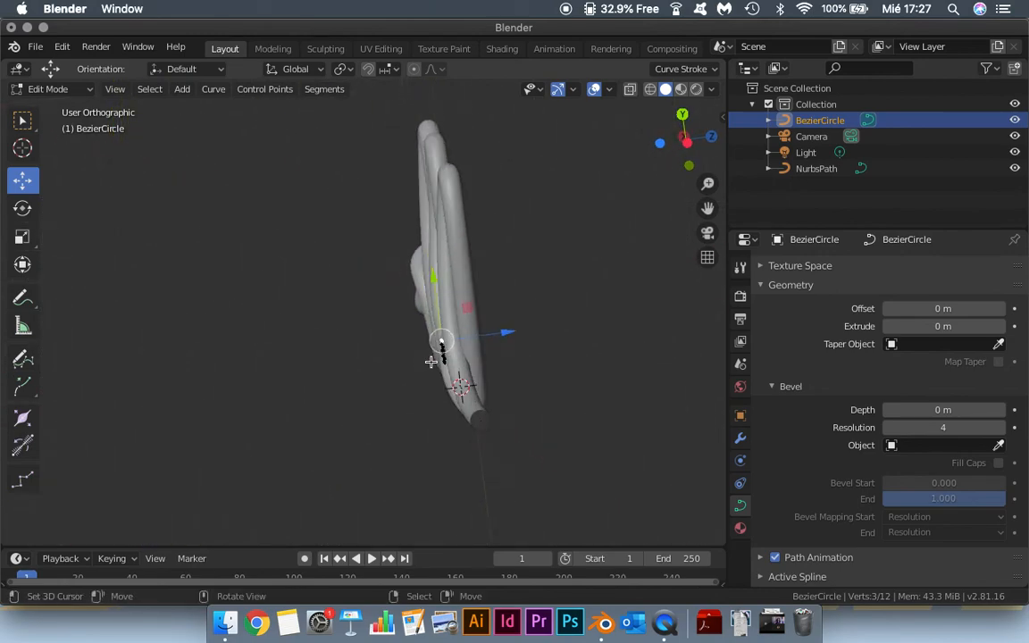
pyautogui.press('Tab')
pyautogui.scroll(2, 442, 362)
pyautogui.click(506, 391)
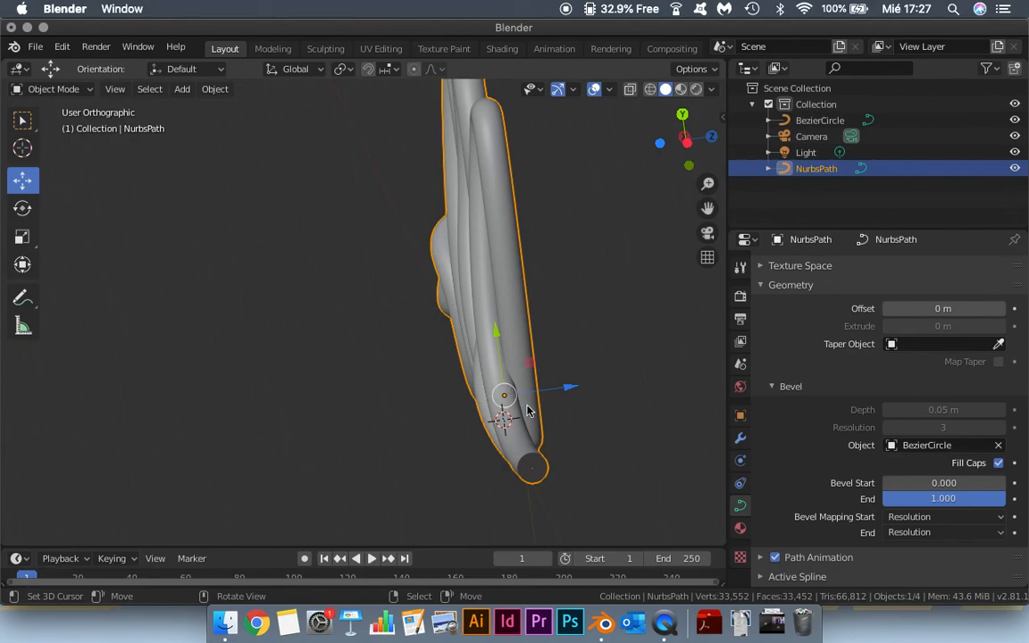
pyautogui.press('Tab')
pyautogui.moveTo(546, 396); pyautogui.dragTo(403, 404, button='middle')
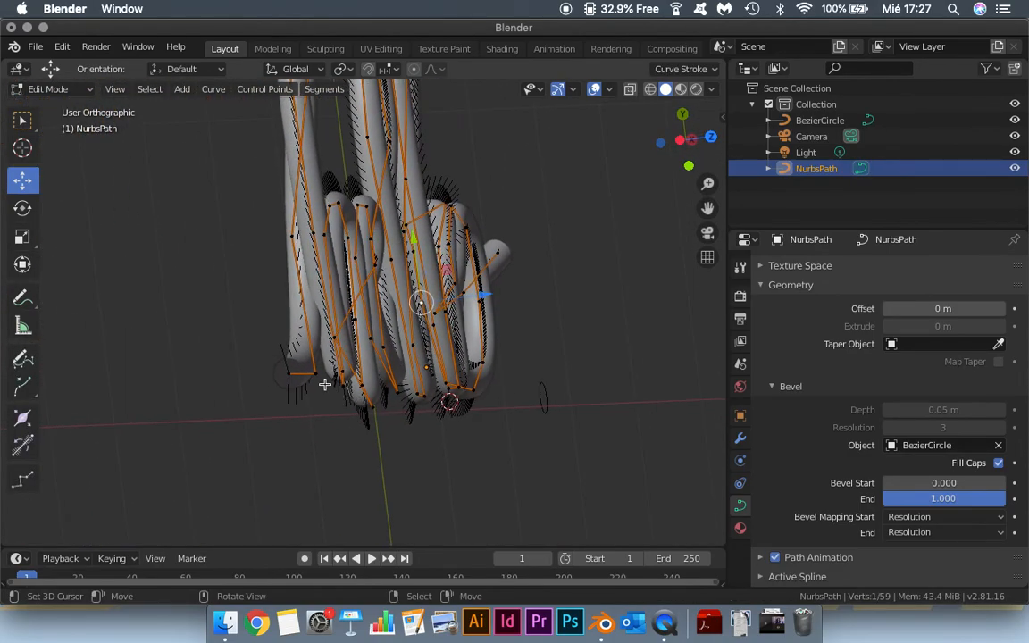
pyautogui.click(289, 373)
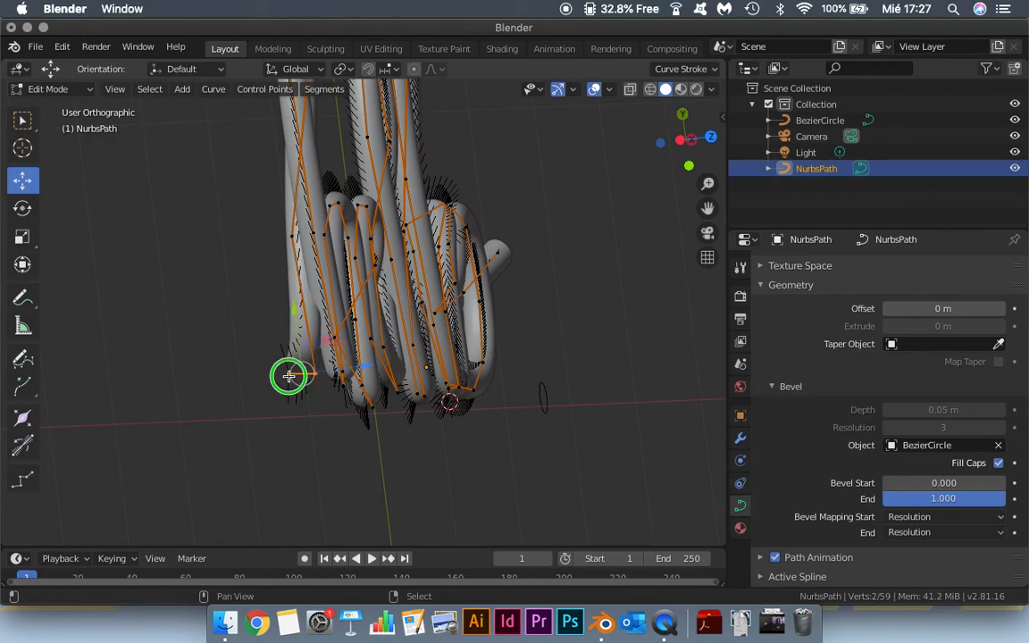
pyautogui.rightClick(289, 249)
pyautogui.moveTo(355, 229); pyautogui.dragTo(349, 230)
# Step: Lower the control point where the lead-in stroke meets the h along Z, and return to Object Mode
pyautogui.rightClick(314, 362)
pyautogui.moveTo(380, 365); pyautogui.dragTo(369, 365)
pyautogui.moveTo(331, 367); pyautogui.dragTo(442, 376, button='middle')
pyautogui.scroll(-5, 304, 378)
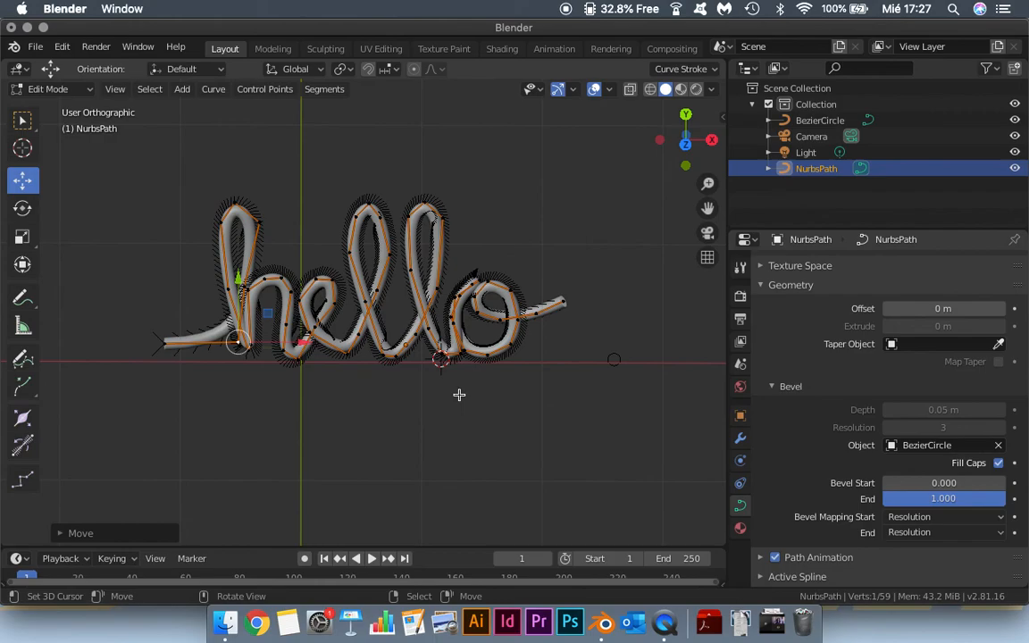
pyautogui.press('Tab')
# Step: Rescale the Bezier circle slightly to fine-tune the hello tube's thickness
pyautogui.click(616, 366)
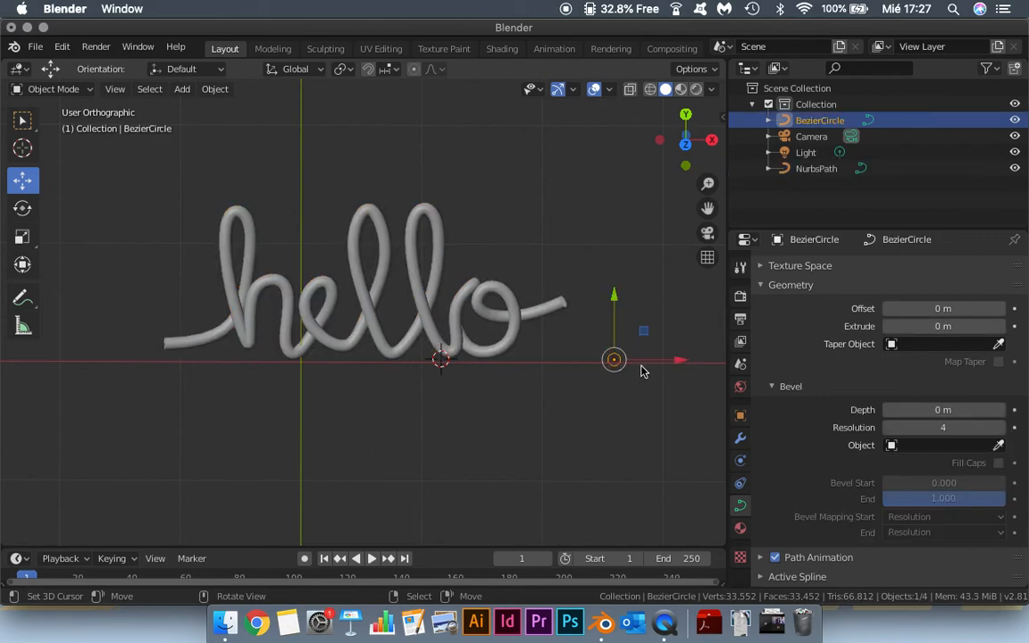
pyautogui.press('s')
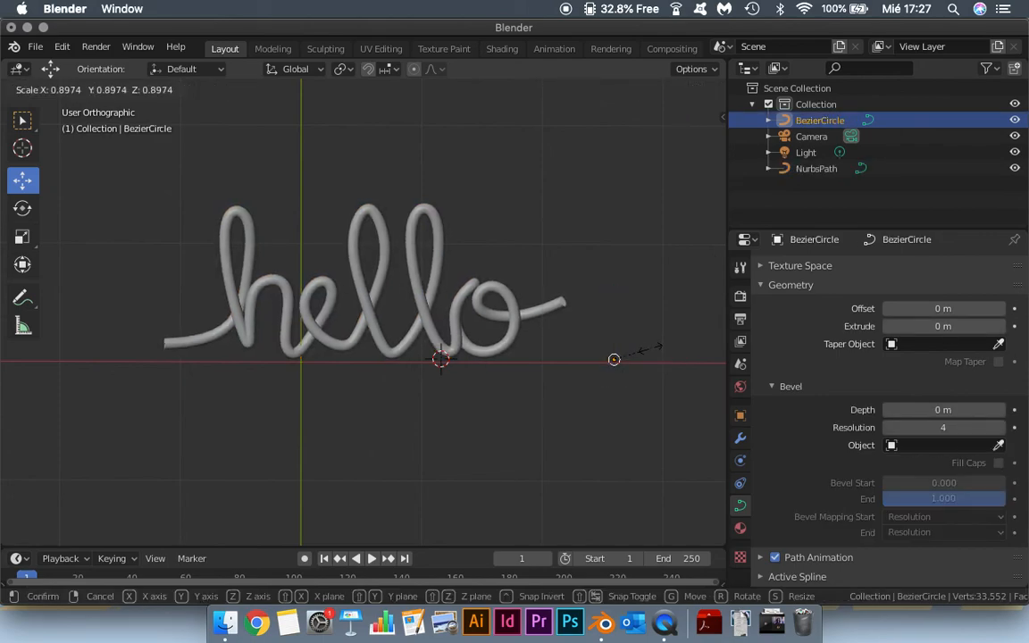
pyautogui.click(645, 359)
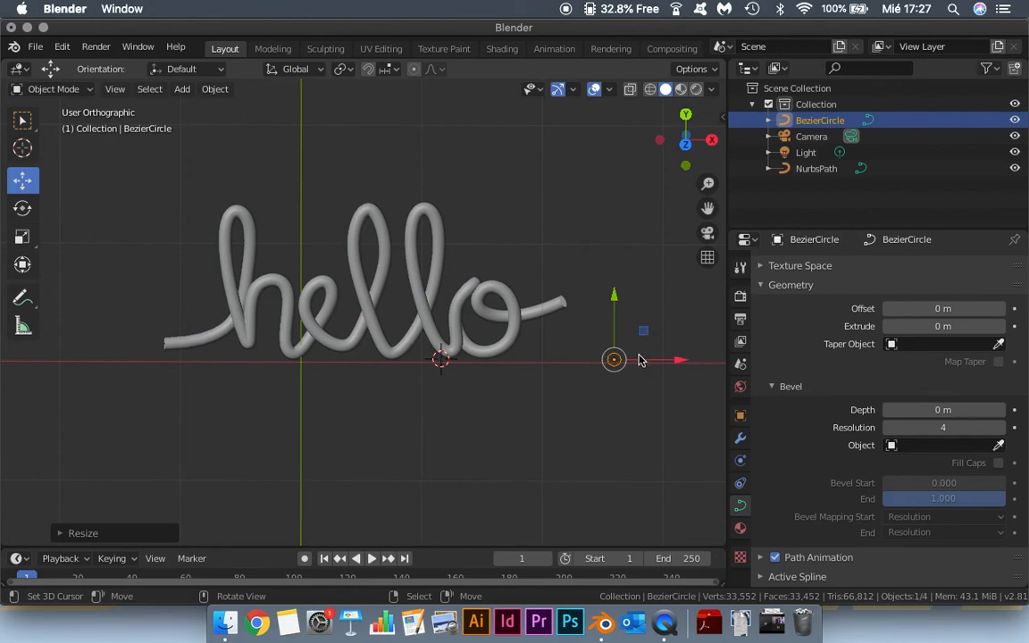
pyautogui.scroll(2, 541, 366)
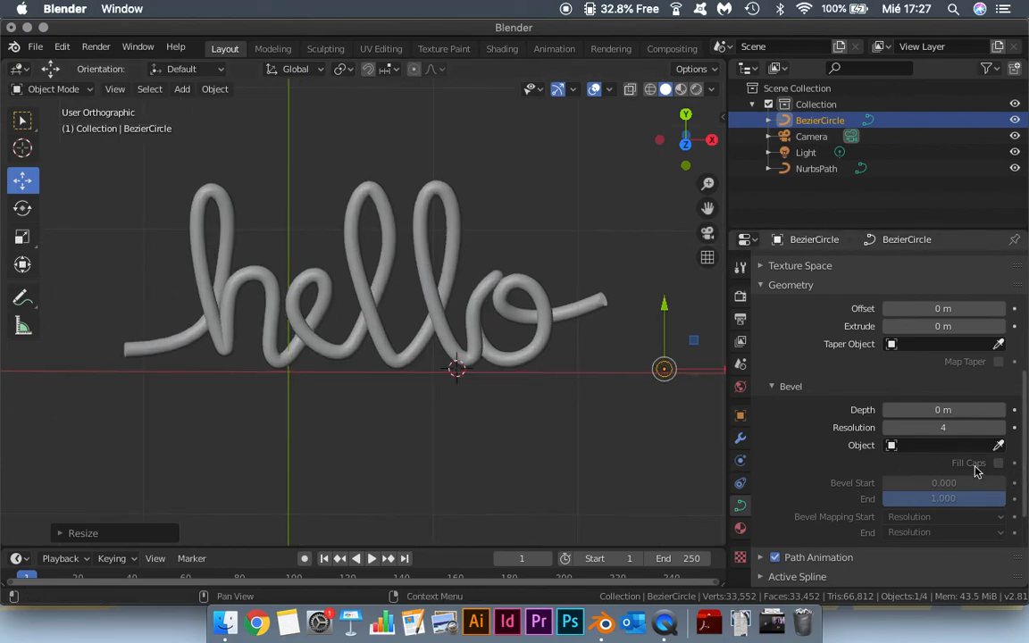
# Step: Select the hello curve, switch Fill Caps off and on to compare the tube ends, and look at the Path Animation settings
pyautogui.moveTo(602, 362); pyautogui.dragTo(494, 374, button='middle')
pyautogui.click(363, 326)
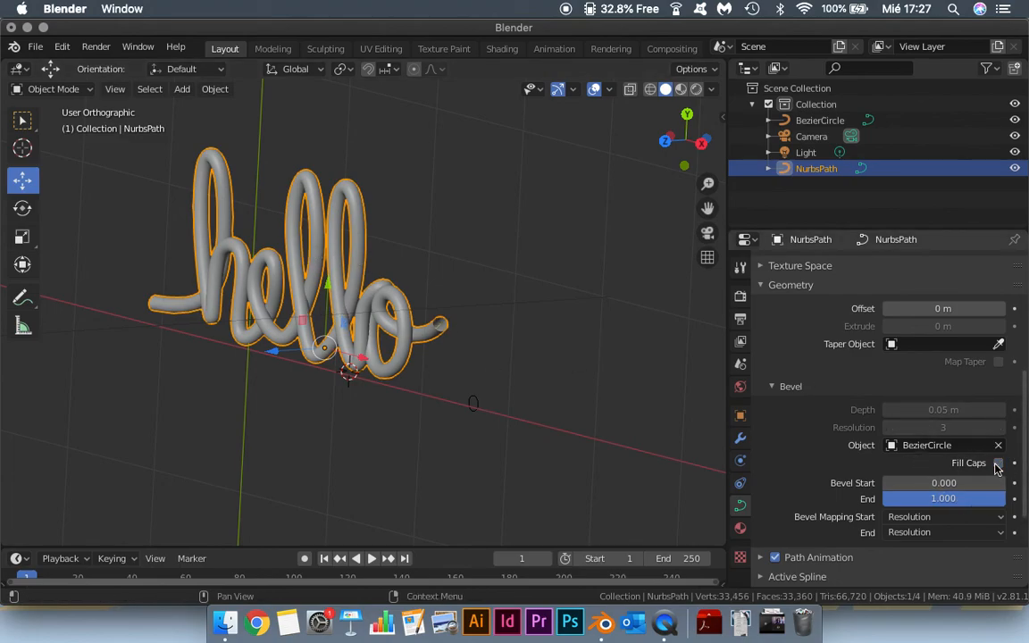
pyautogui.moveTo(663, 438); pyautogui.dragTo(624, 456, button='middle')
pyautogui.click(761, 559)
pyautogui.scroll(-4, 776, 519)
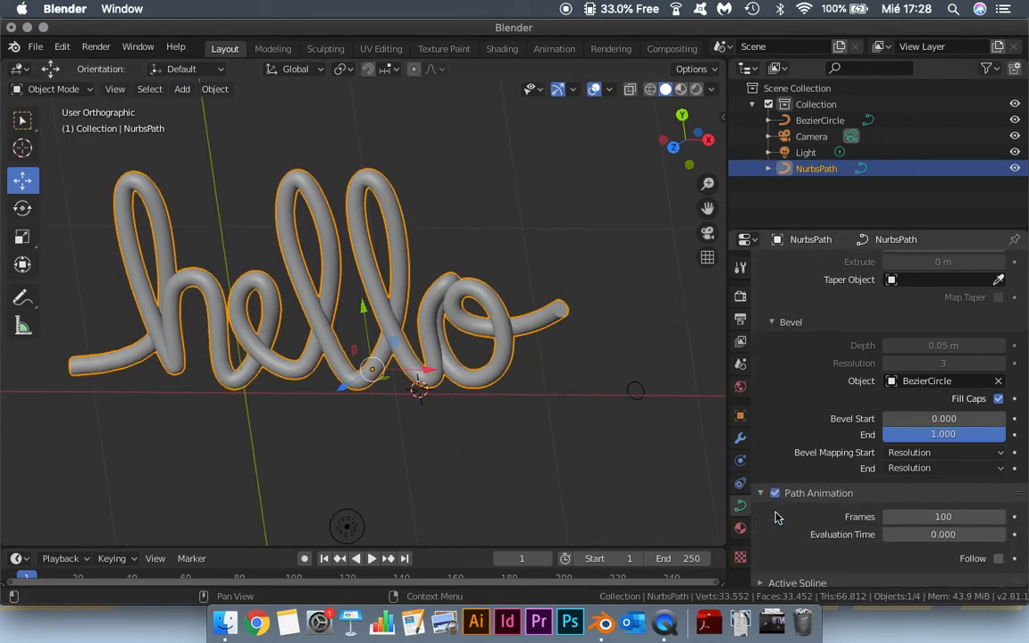
pyautogui.scroll(5, 776, 518)
pyautogui.moveTo(507, 469); pyautogui.dragTo(377, 374, button='middle')
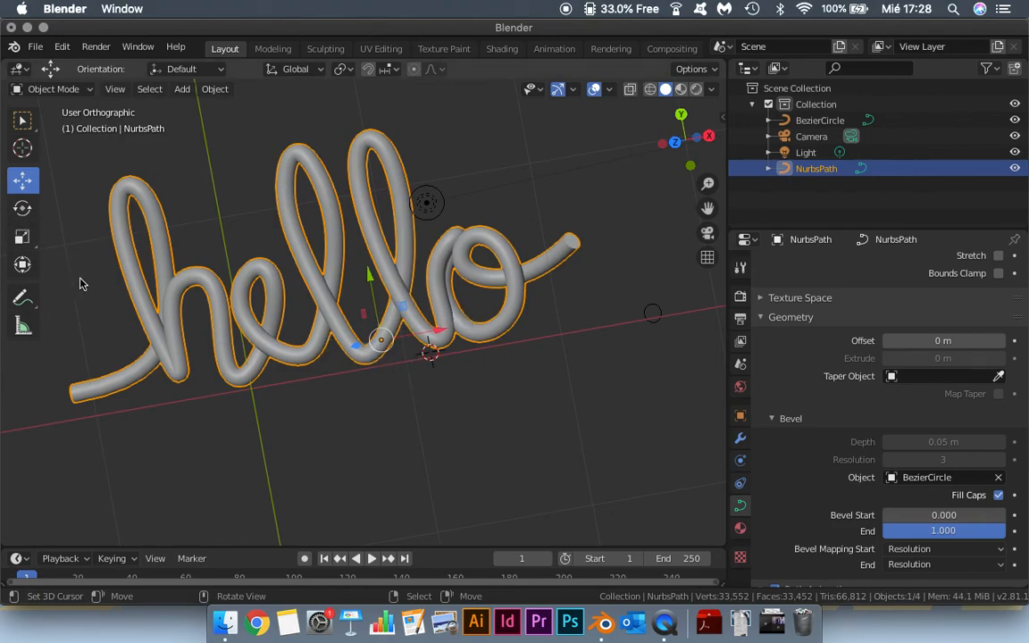
pyautogui.write('r90')
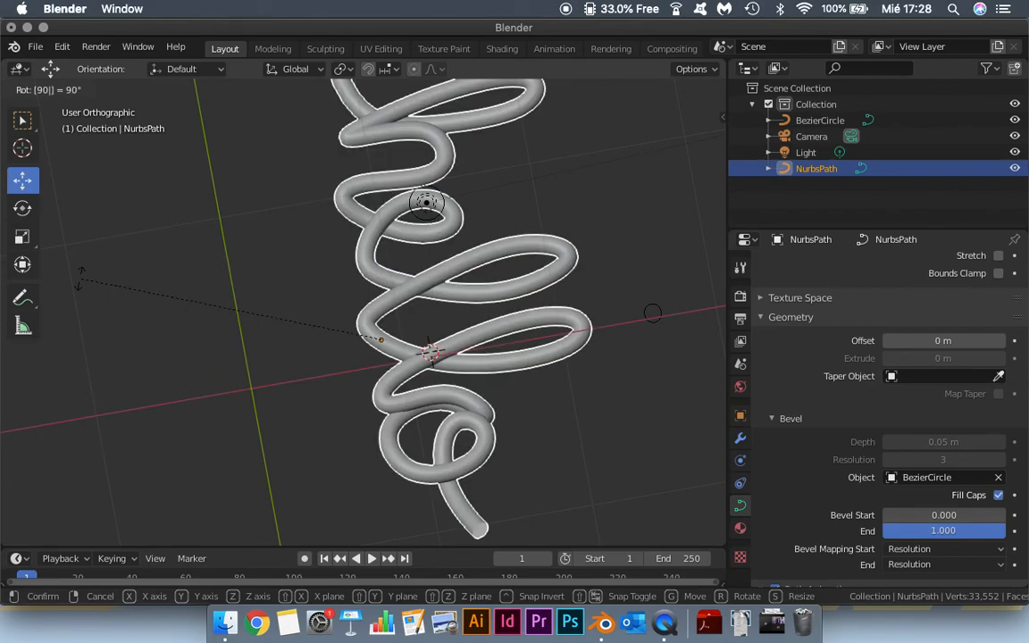
pyautogui.press('Escape')
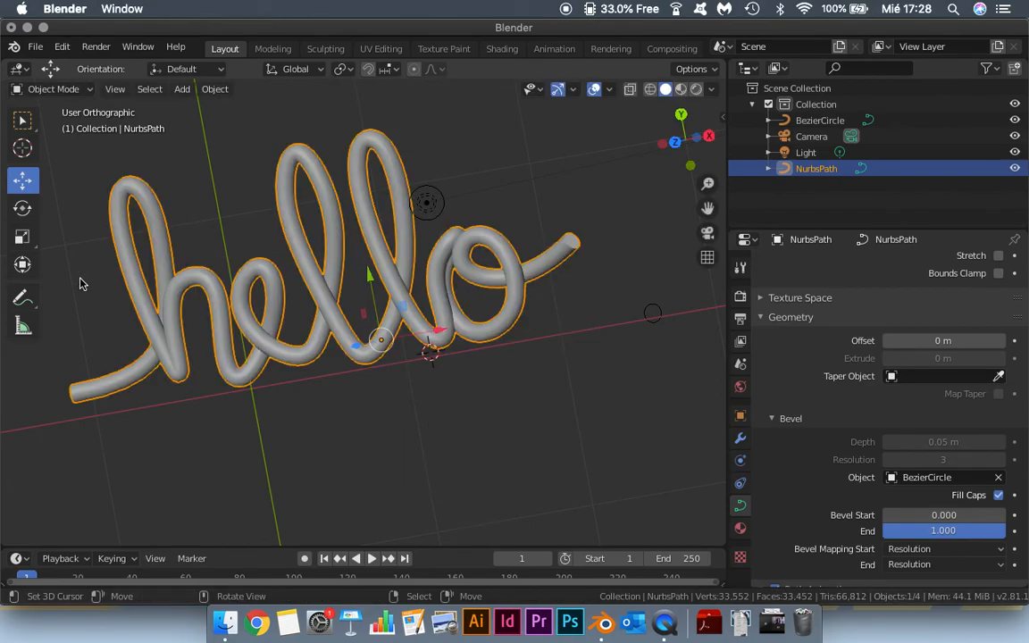
pyautogui.press('x')
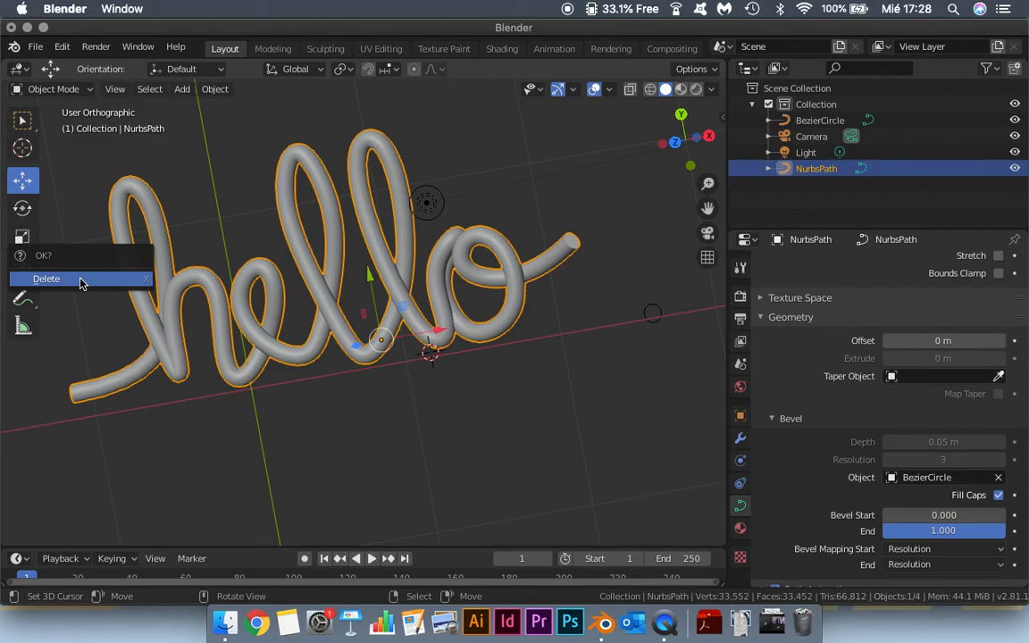
pyautogui.click(212, 250)
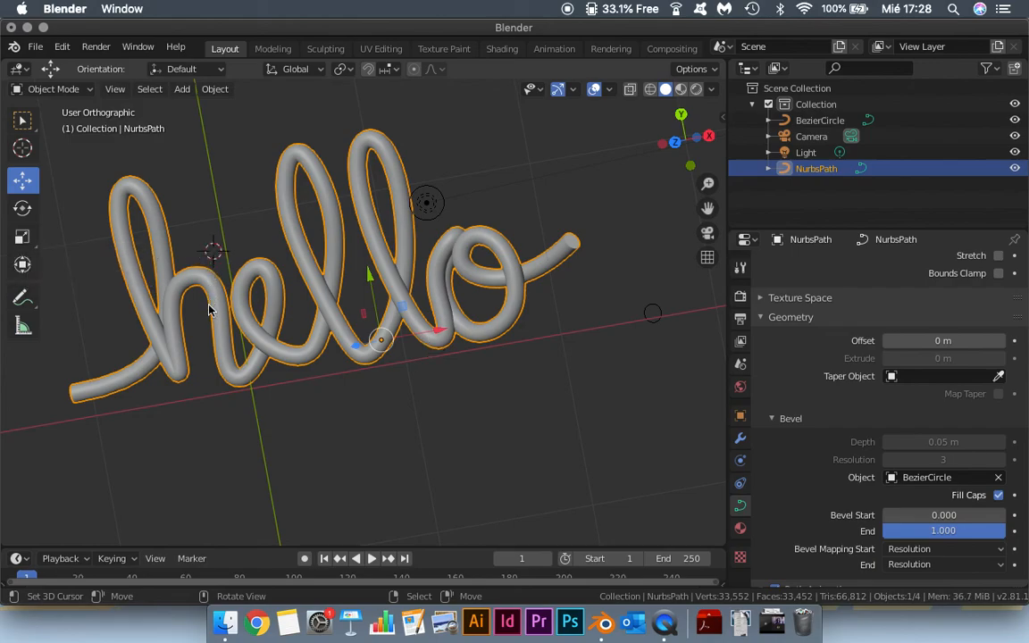
# Step: Rotate the hello curve 90° about the global X axis so the word stands upright
pyautogui.write('rx90')
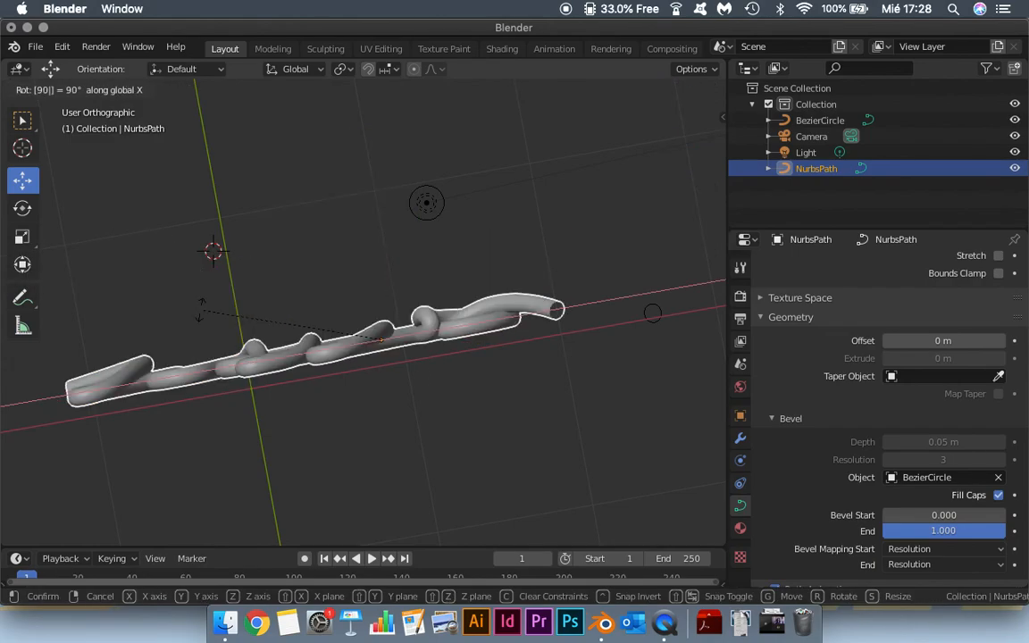
pyautogui.press('Return')
pyautogui.moveTo(202, 314); pyautogui.dragTo(301, 283, button='middle')
pyautogui.scroll(-4, 308, 283)
pyautogui.moveTo(389, 330); pyautogui.dragTo(414, 409, button='middle')
pyautogui.scroll(2, 357, 280)
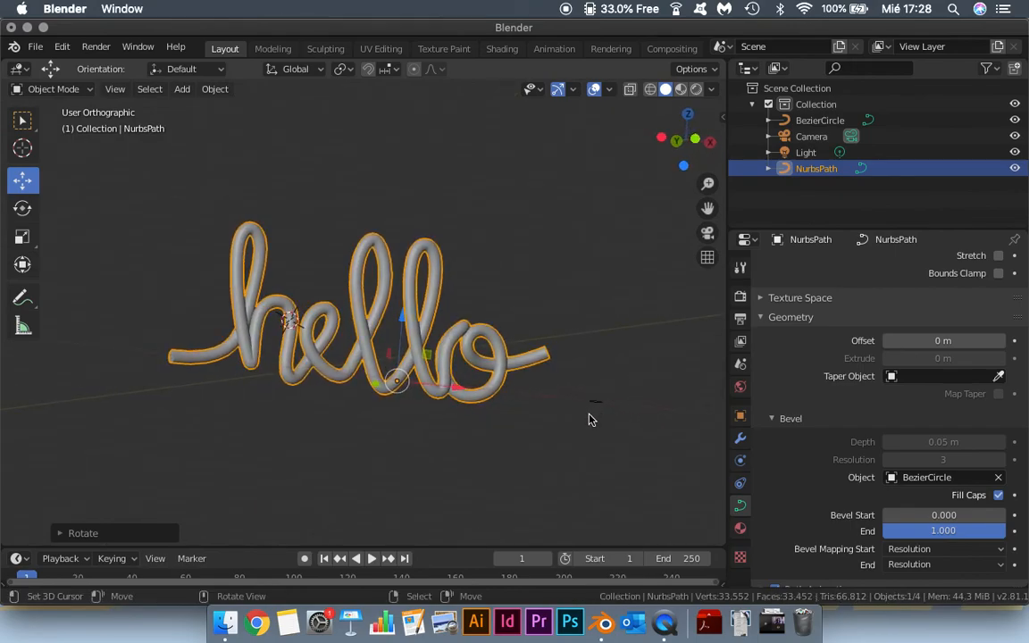
pyautogui.moveTo(523, 401); pyautogui.dragTo(384, 410, button='middle')
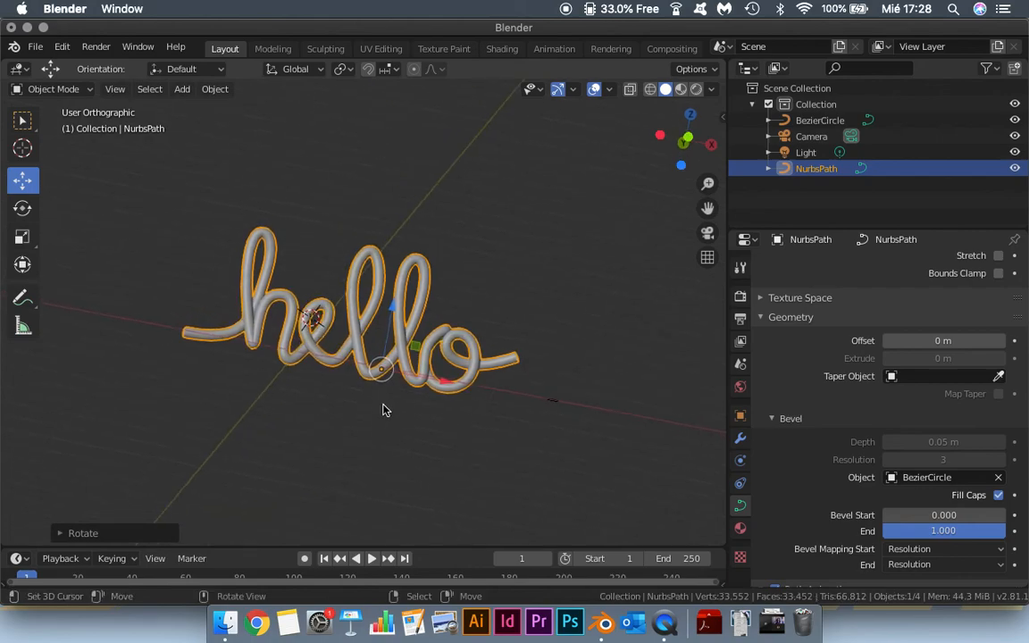
pyautogui.moveTo(360, 367); pyautogui.dragTo(343, 384, button='middle')
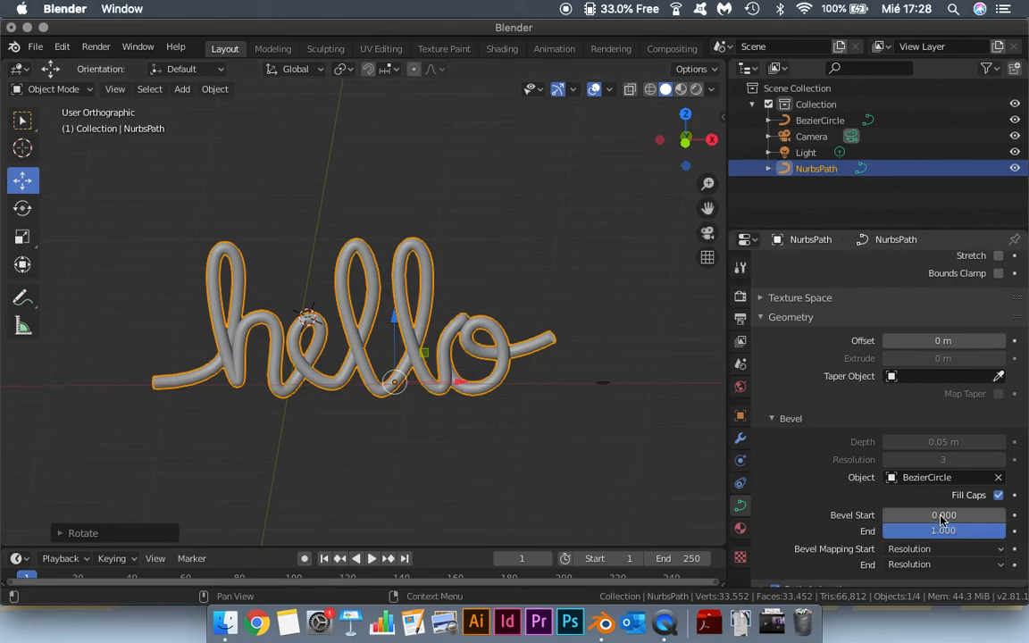
# Step: Enlarge the timeline area and keyframe the hello curve's Bevel End at 0.000 on frame 1
pyautogui.moveTo(943, 531)
pyautogui.mouseDown()
pyautogui.moveTo(817, 530)
pyautogui.moveTo(943, 530)
pyautogui.mouseUp()
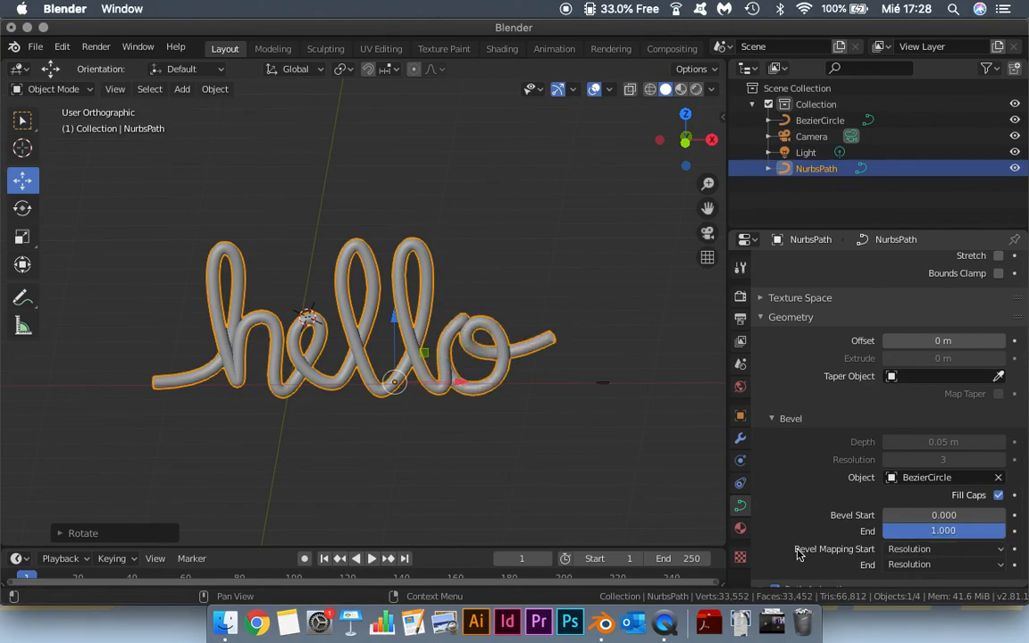
pyautogui.moveTo(487, 547); pyautogui.dragTo(490, 489)
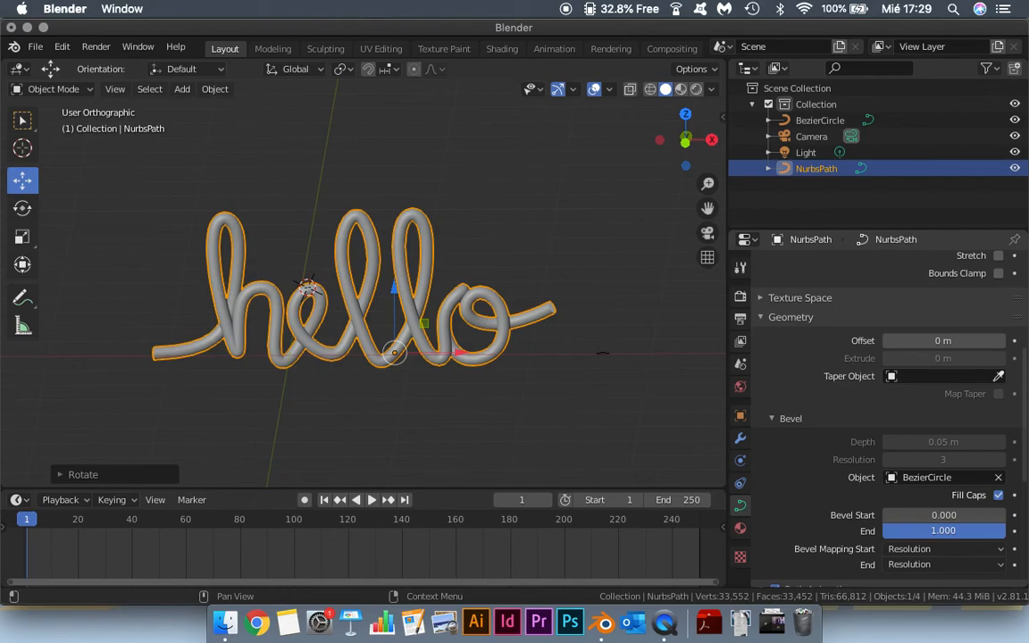
pyautogui.moveTo(943, 530); pyautogui.dragTo(819, 530)
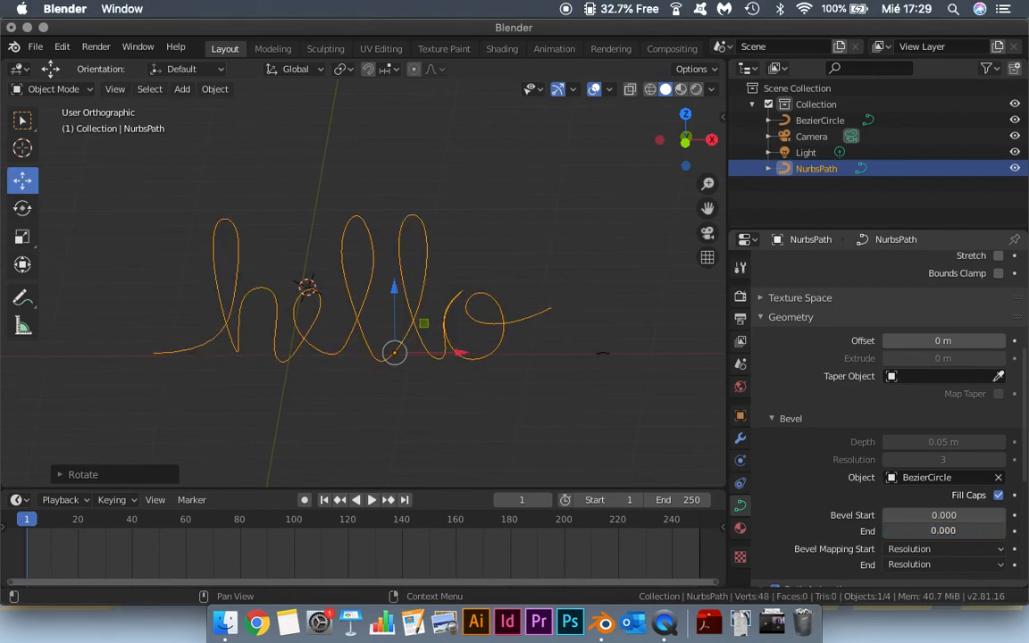
pyautogui.click(1014, 530)
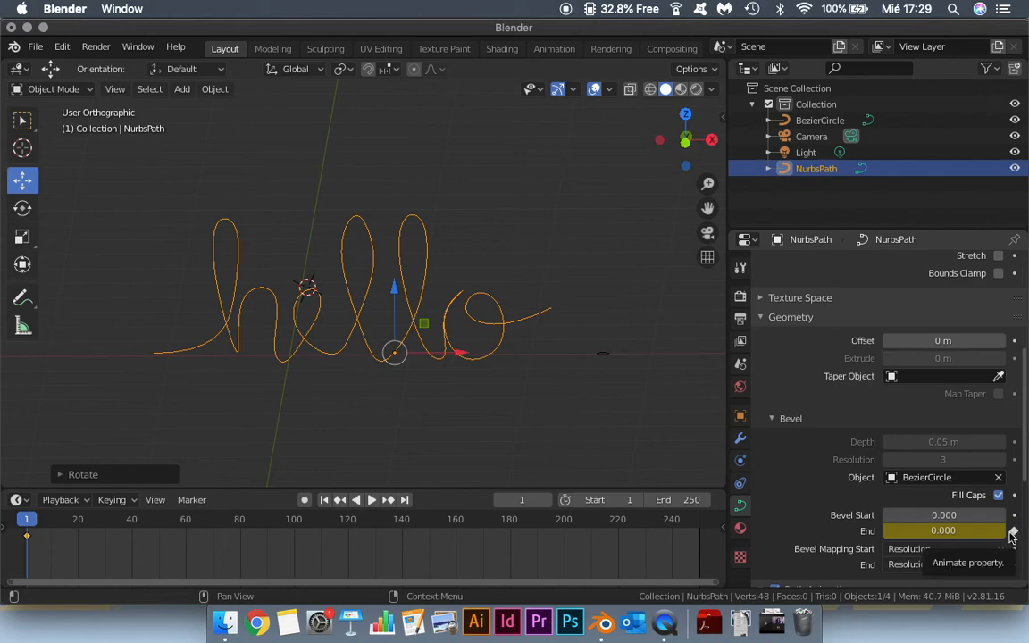
pyautogui.rightClick(992, 533)
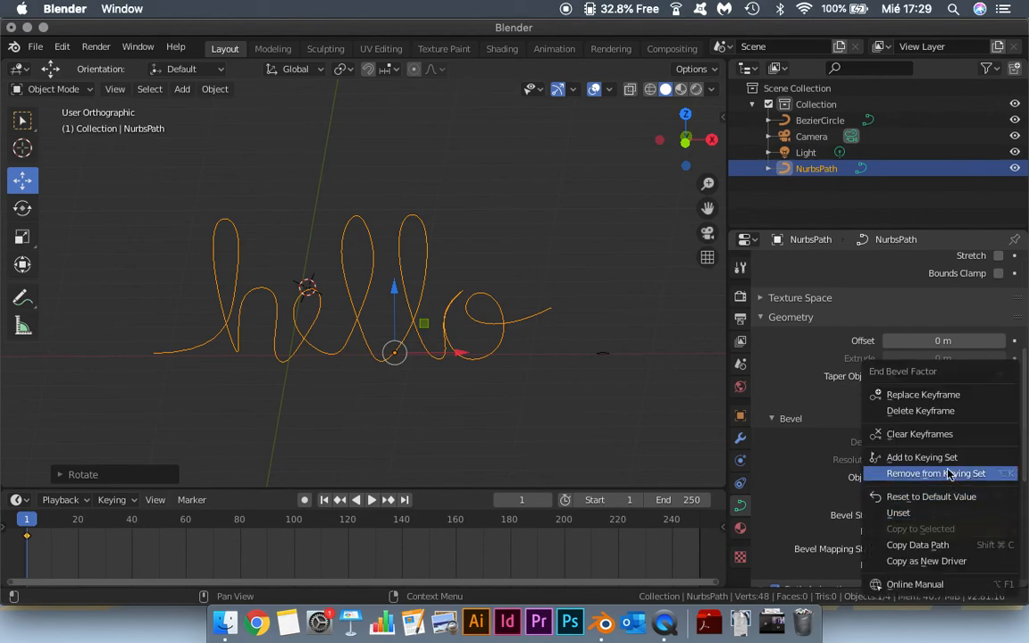
pyautogui.click(920, 395)
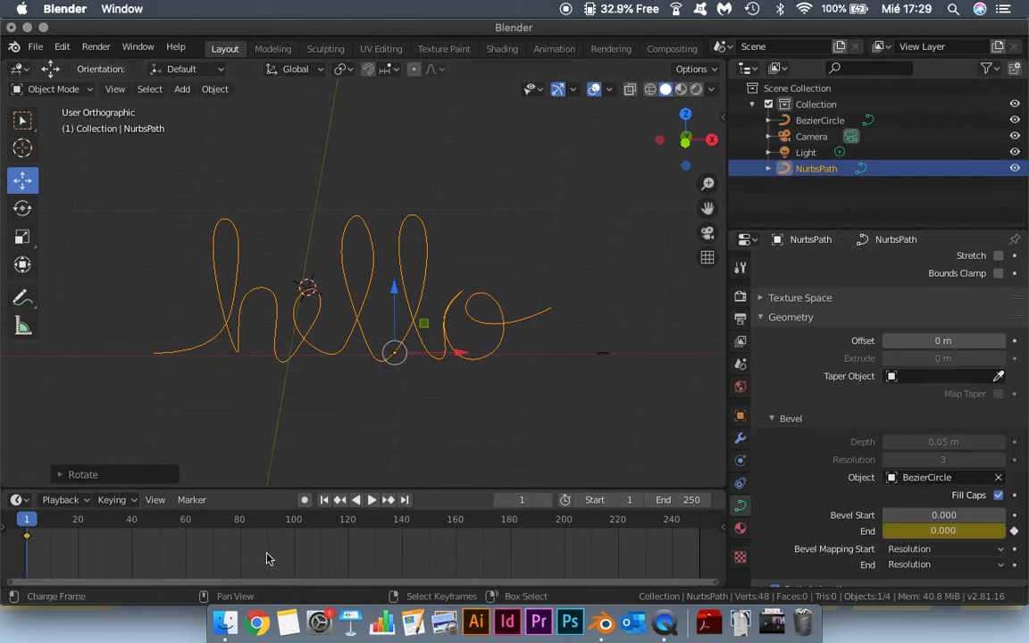
# Step: At frame 120, set the hello curve's Bevel End to 1.000 and keyframe it
pyautogui.moveTo(26, 519); pyautogui.dragTo(348, 519)
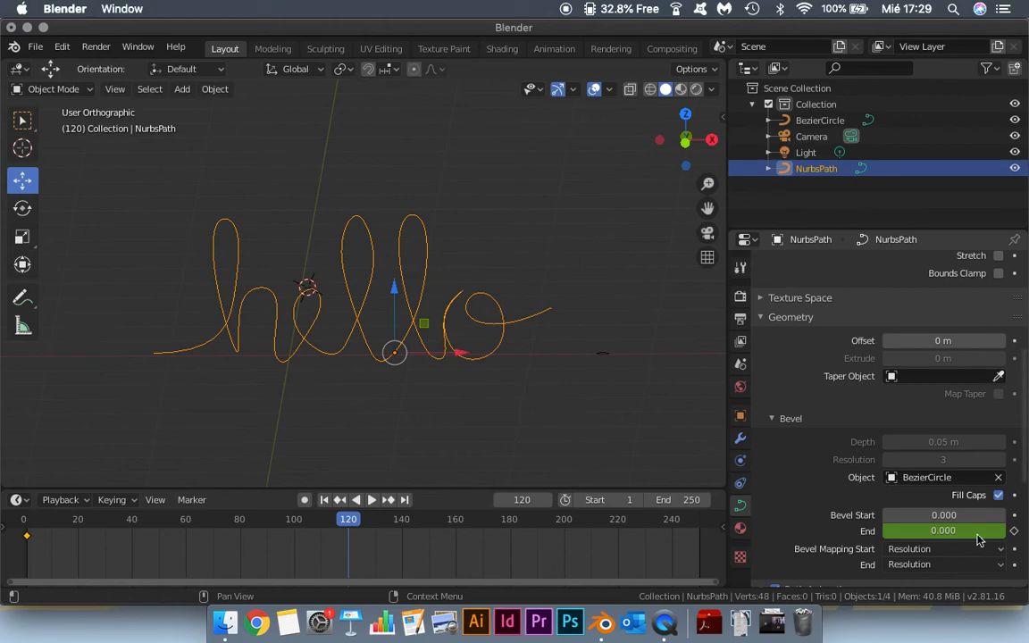
pyautogui.moveTo(942, 532); pyautogui.dragTo(1005, 533)
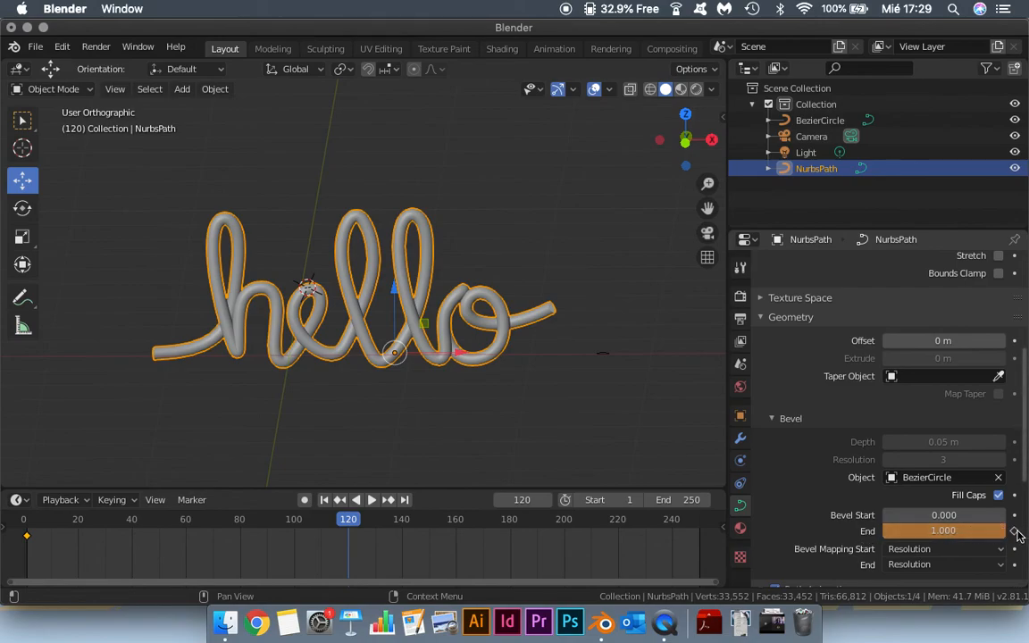
pyautogui.rightClick(986, 530)
pyautogui.click(893, 418)
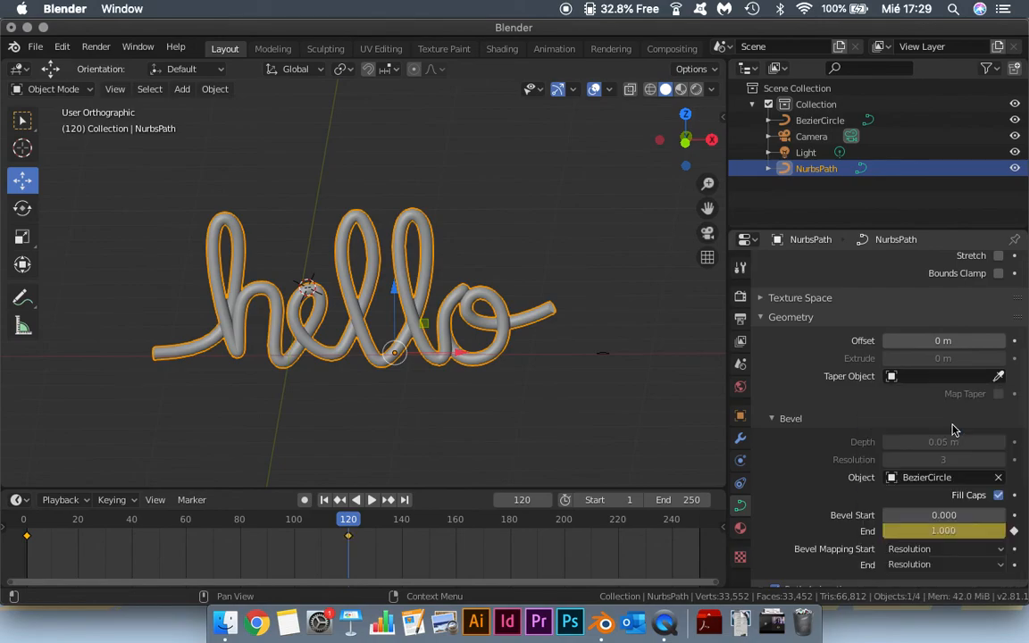
# Step: Play the animation from the first frame to check how the hello tube writes itself, and stop playback
pyautogui.moveTo(313, 519); pyautogui.dragTo(23, 523)
pyautogui.click(372, 500)
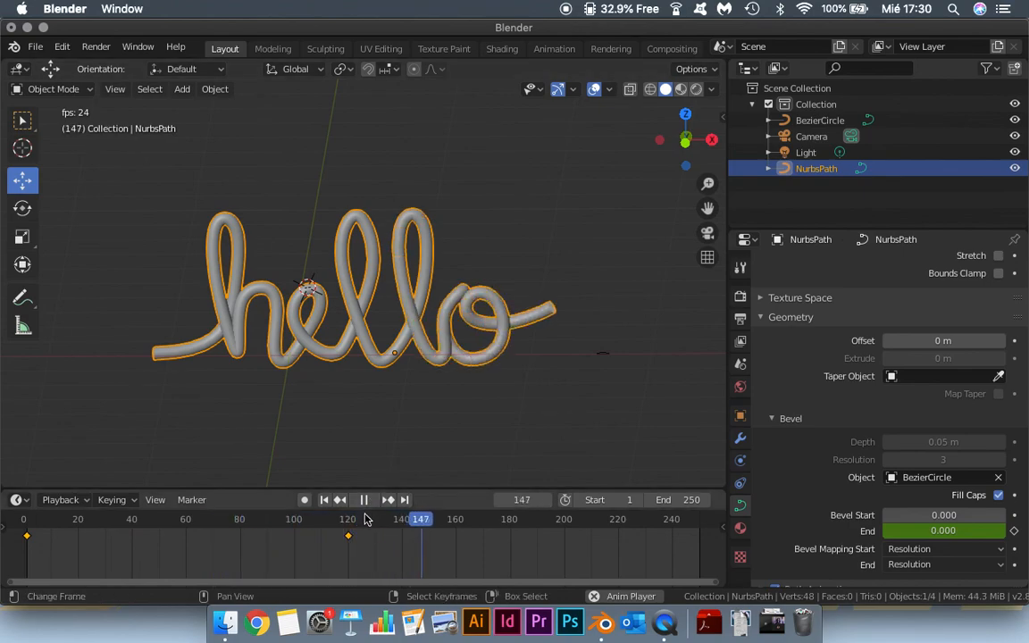
pyautogui.click(368, 501)
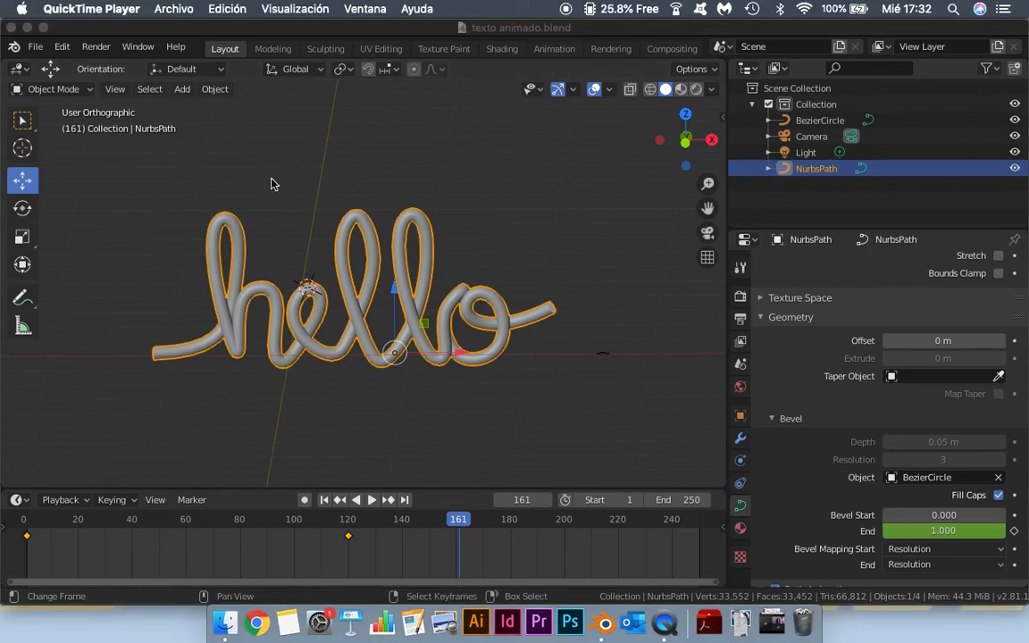
# Step: Rename the hello curve "circulo texto" and toggle its visibility to check which object it is
pyautogui.click(822, 176)
pyautogui.doubleClick(822, 170)
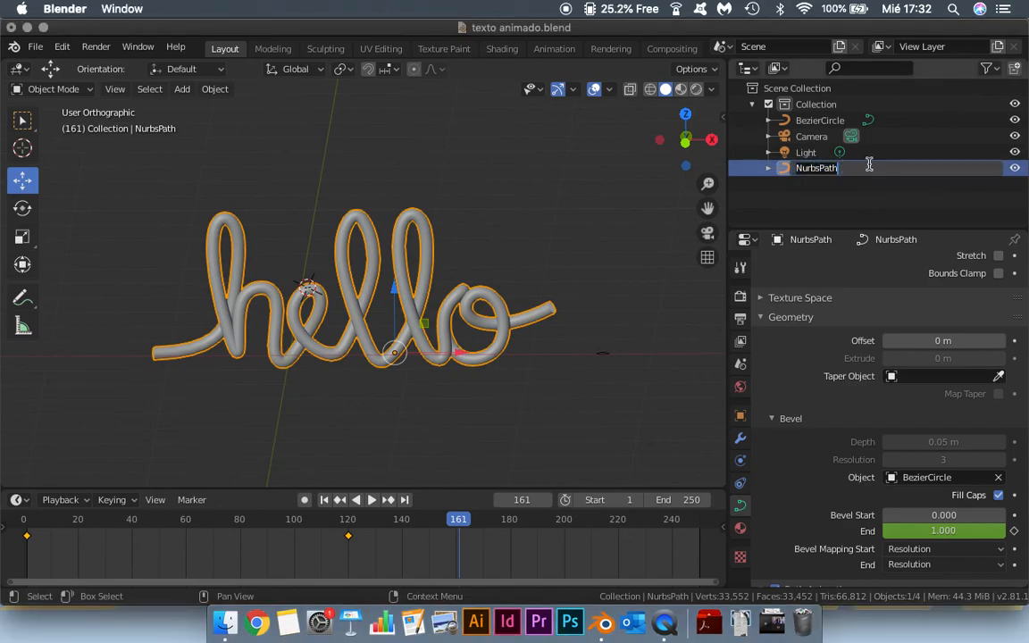
pyautogui.write('circulo texto')
pyautogui.press('Return')
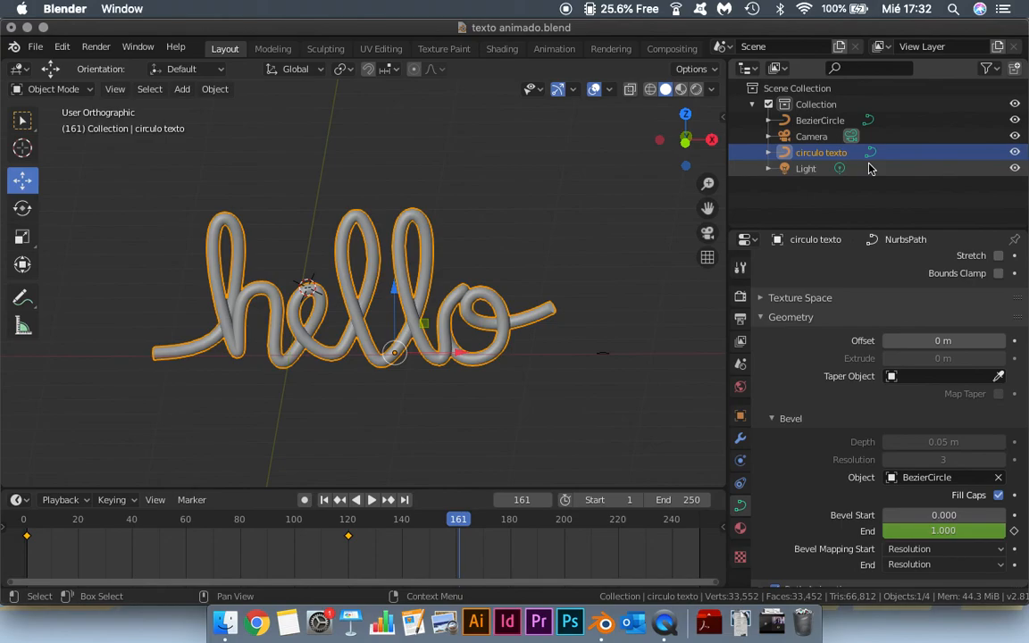
pyautogui.click(1015, 152)
pyautogui.click(1014, 152)
# Step: Rename the hello curve "texto"
pyautogui.click(833, 155)
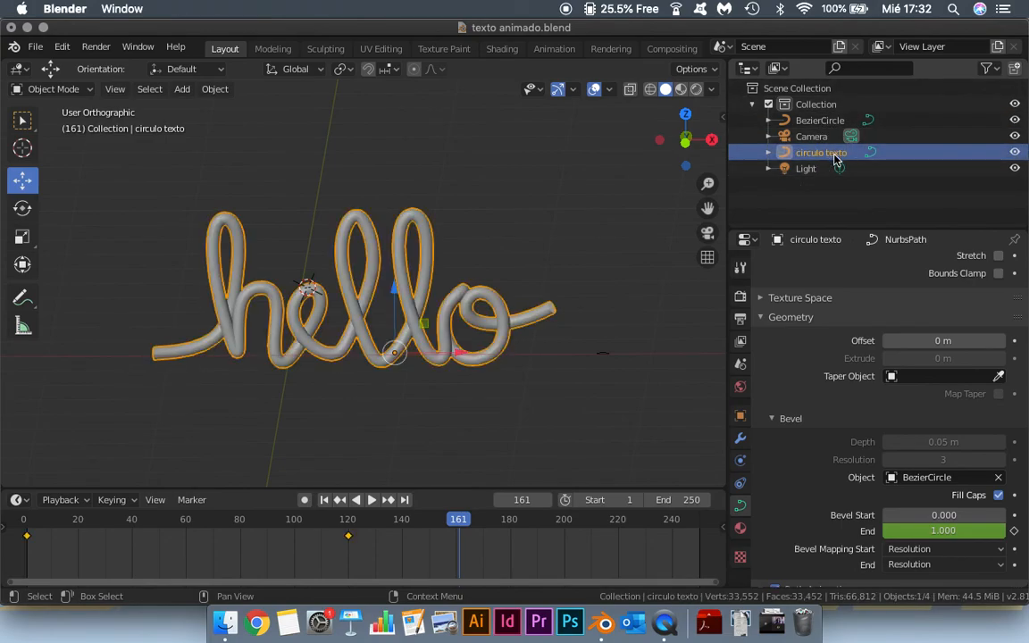
pyautogui.doubleClick(838, 153)
pyautogui.write('te')
pyautogui.press('Return')
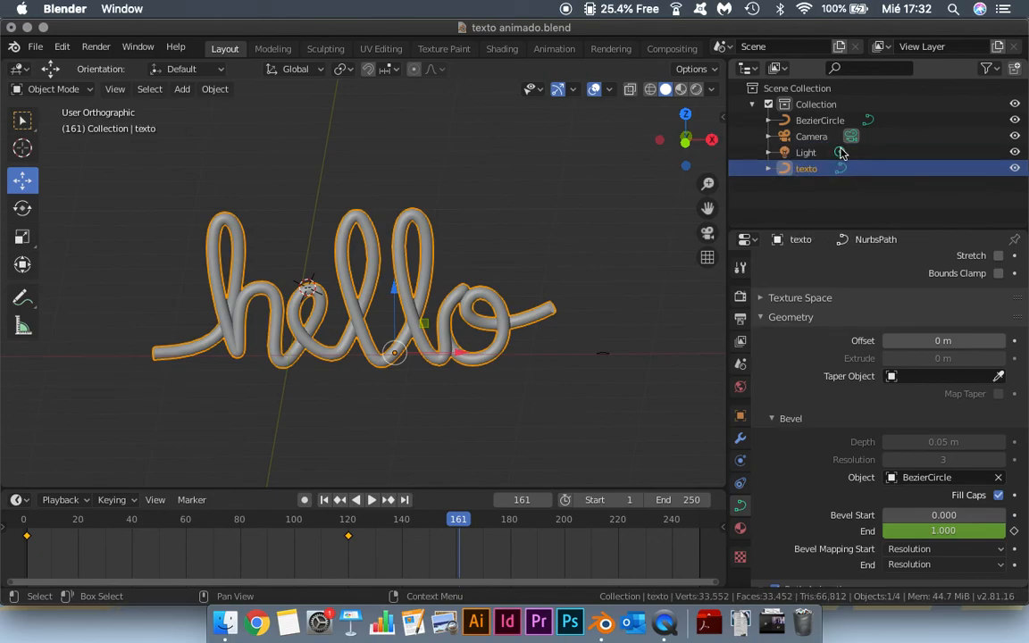
# Step: Rename the BezierCircle object "circulo para texto" and hide it in the viewport
pyautogui.doubleClick(824, 119)
pyautogui.write('cir')
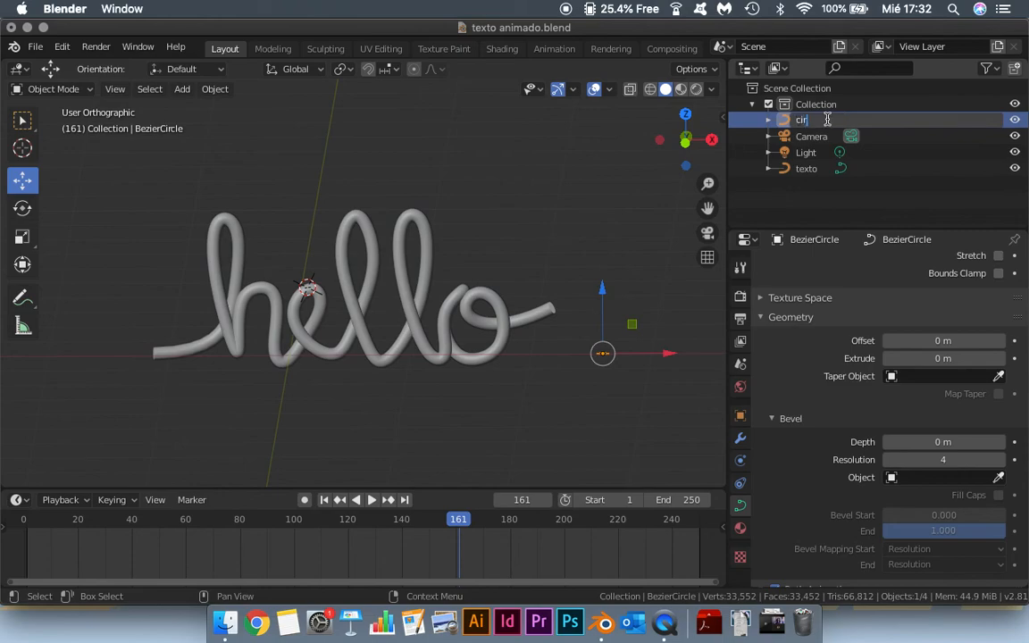
pyautogui.write('culo para texto')
pyautogui.press('Return')
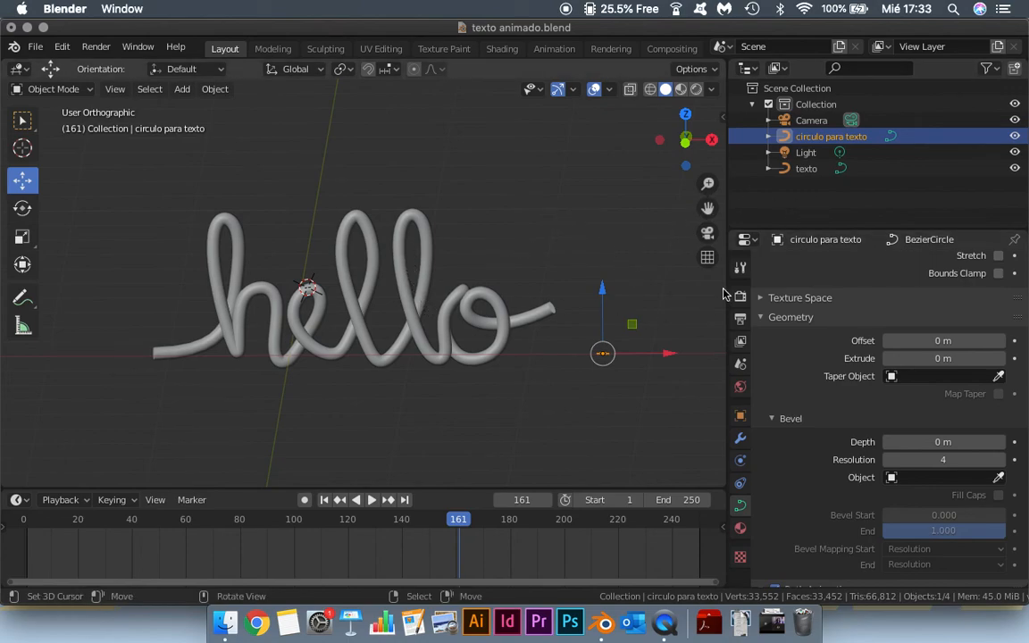
pyautogui.click(1015, 136)
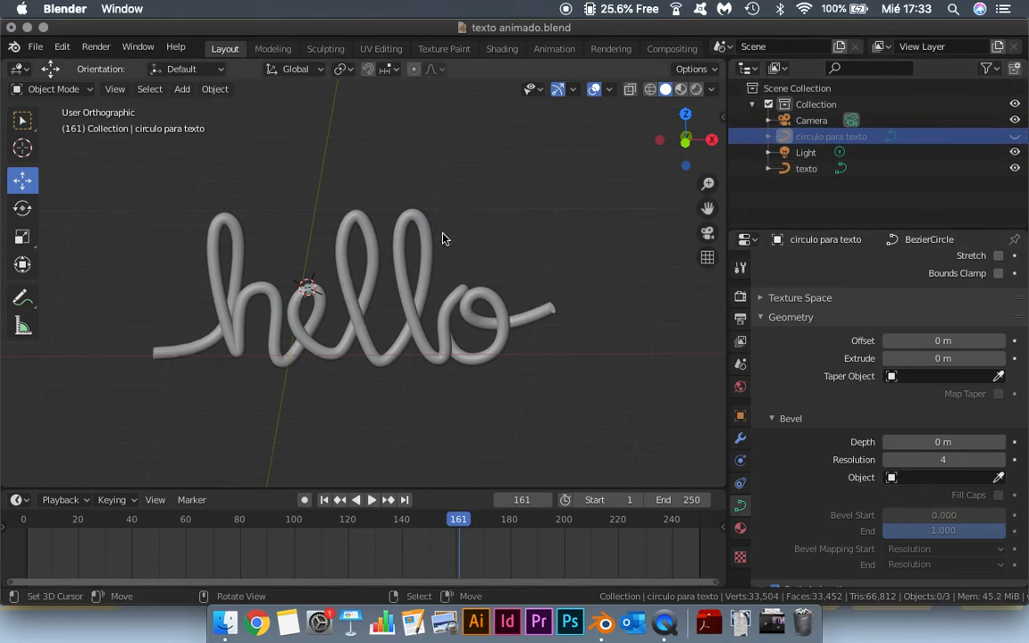
# Step: Reset the 3D cursor to the world origin
pyautogui.hotkey('shift', 's')
pyautogui.press('Escape')
pyautogui.press('Home')
pyautogui.keyDown('shift'); pyautogui.moveTo(291, 278); pyautogui.dragTo(452, 213, button='middle'); pyautogui.keyUp('shift')
pyautogui.scroll(6, 436, 263)
# Step: In front view, move the hello text about 0.5 m in negative X to centre it on the Z axis
pyautogui.rightClick(565, 323)
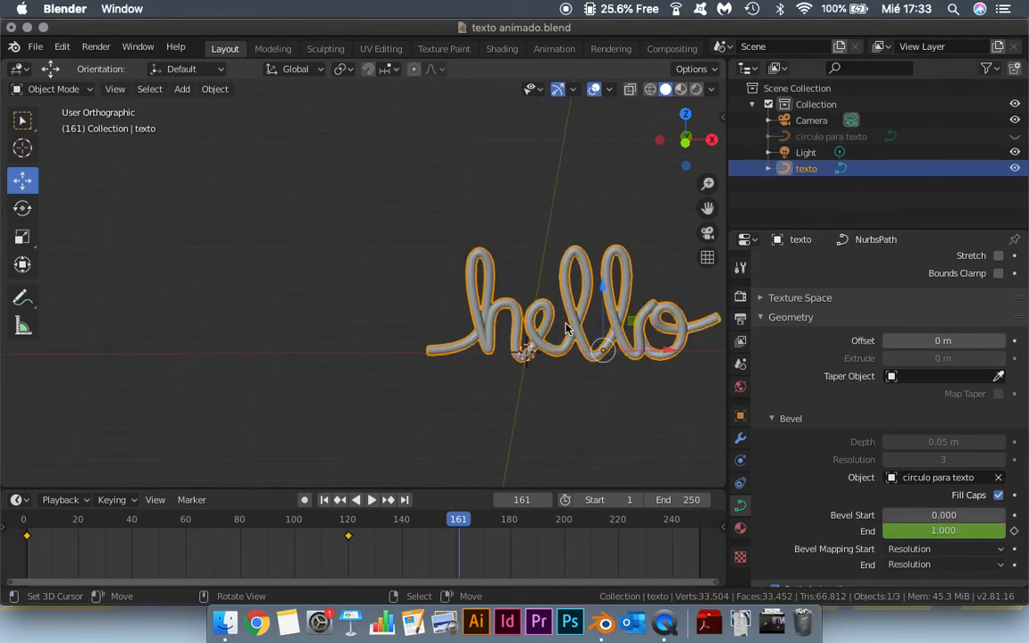
pyautogui.press('KP_1')
pyautogui.press('g')
pyautogui.press('x')
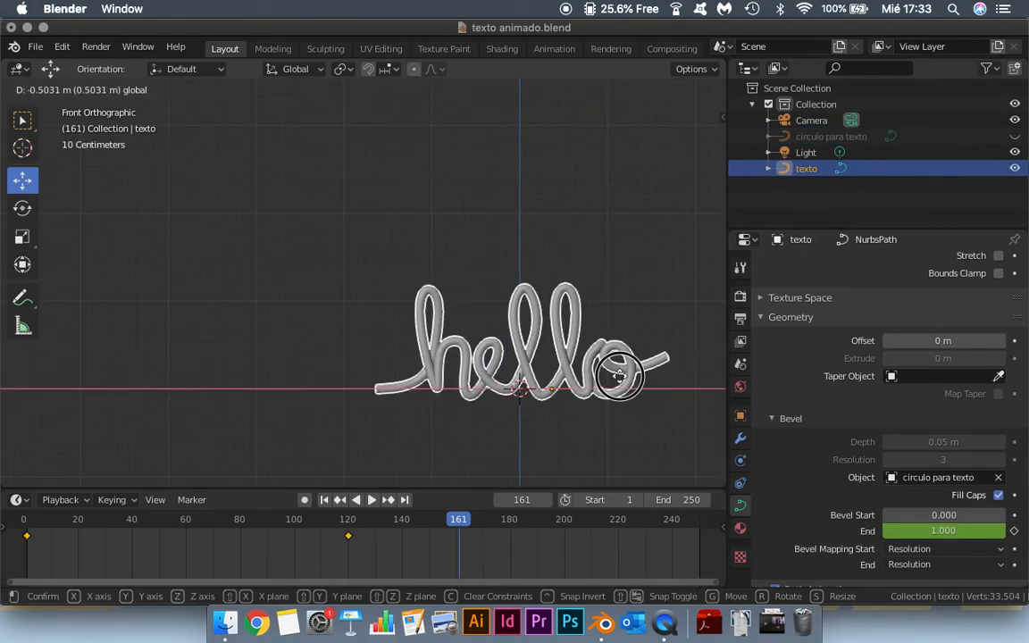
pyautogui.click(619, 376)
# Step: Add a Bezier circle at the world origin and scale it up about 3.8 times so it surrounds the hello text
pyautogui.moveTo(496, 272); pyautogui.dragTo(461, 268, button='middle')
pyautogui.hotkey('shift', 'a')
pyautogui.moveTo(514, 296)
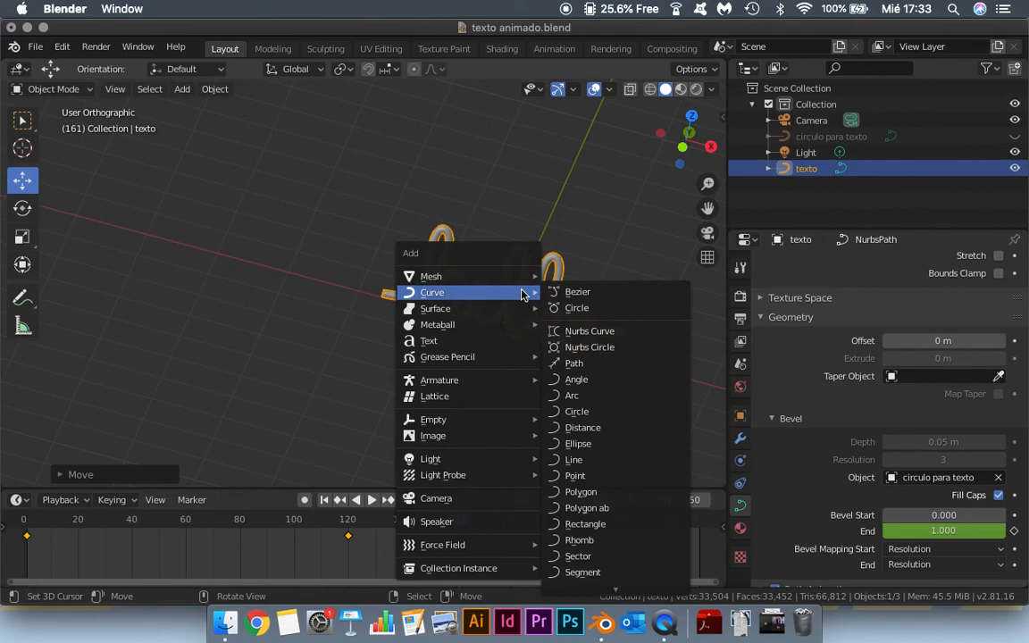
pyautogui.click(592, 308)
pyautogui.scroll(-6, 554, 298)
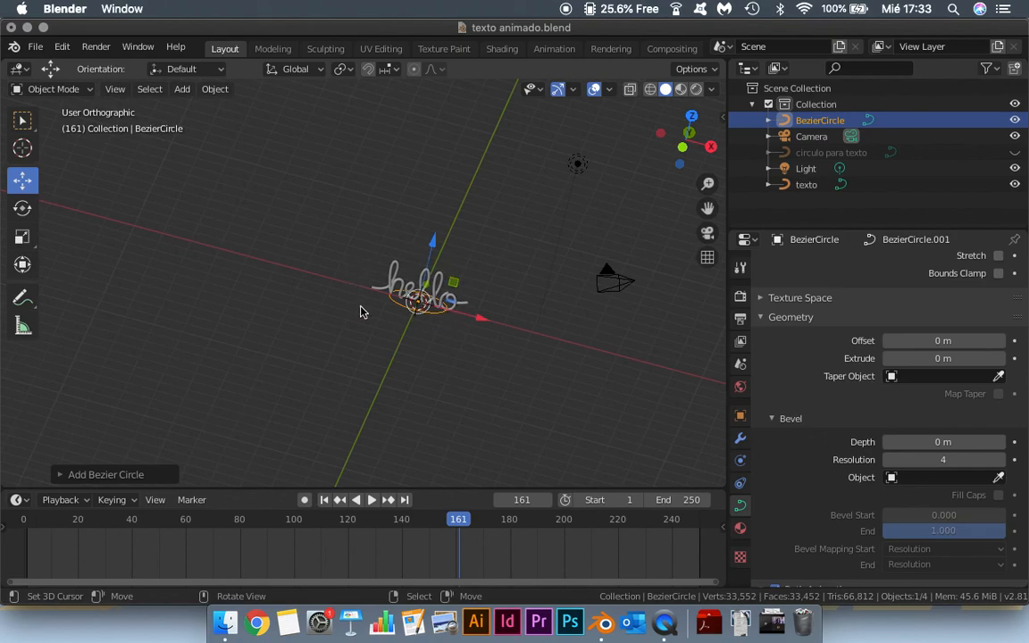
pyautogui.press('s')
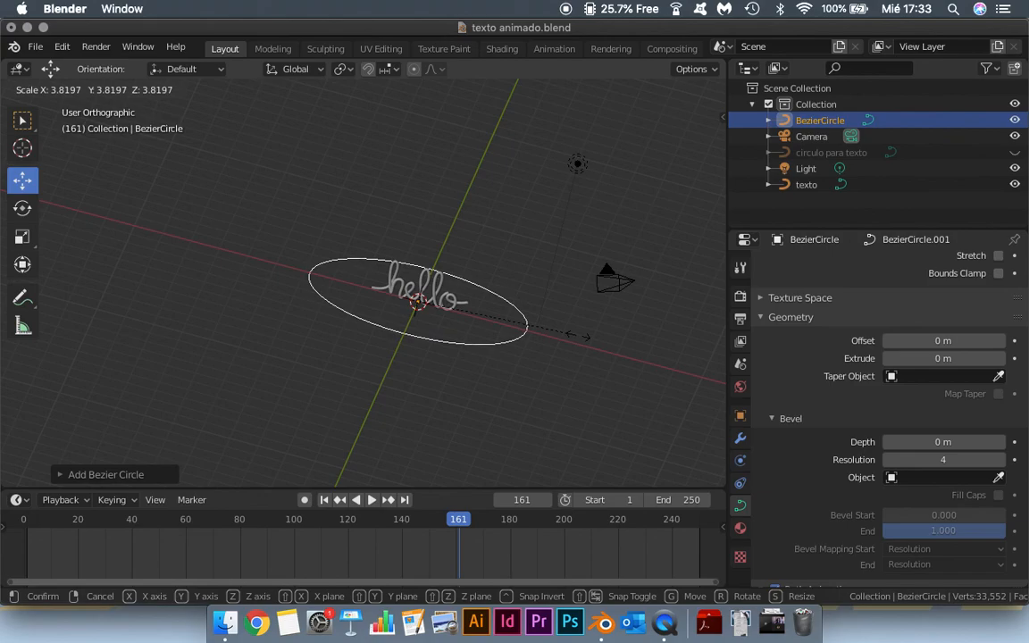
pyautogui.click(562, 341)
pyautogui.scroll(2, 515, 334)
pyautogui.scroll(1, 514, 334)
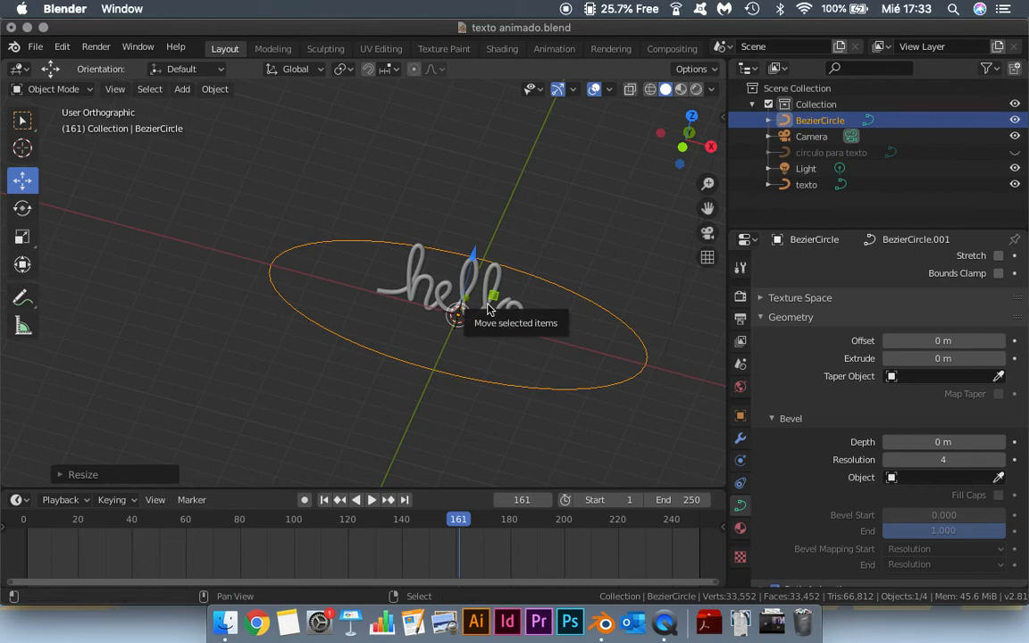
# Step: Add a cube Empty at the world origin and raise it along Z in front view to the hello text's mid-height
pyautogui.hotkey('shift', 'a')
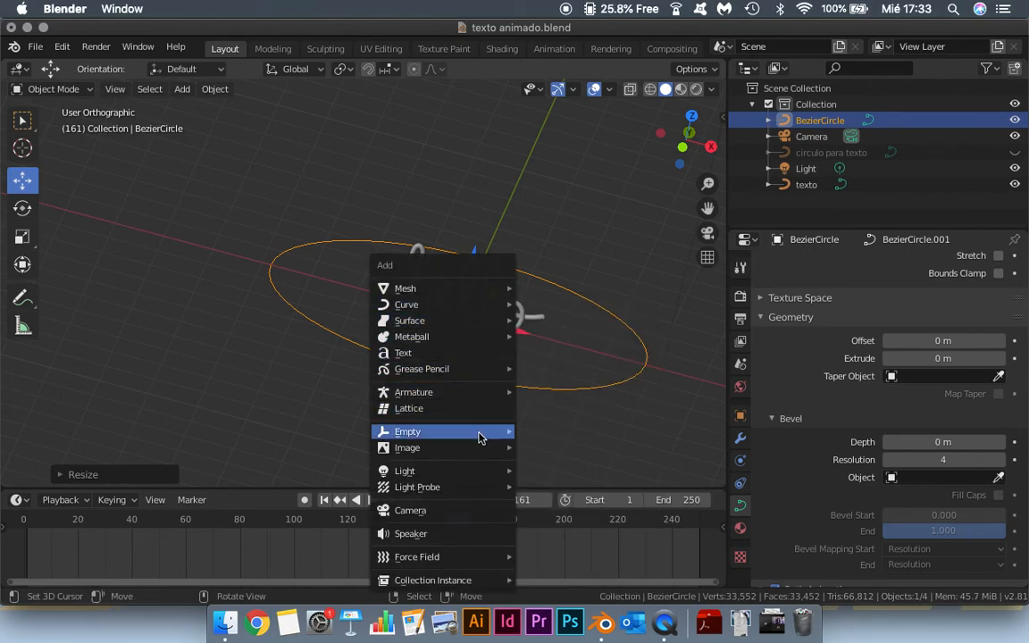
pyautogui.moveTo(478, 438)
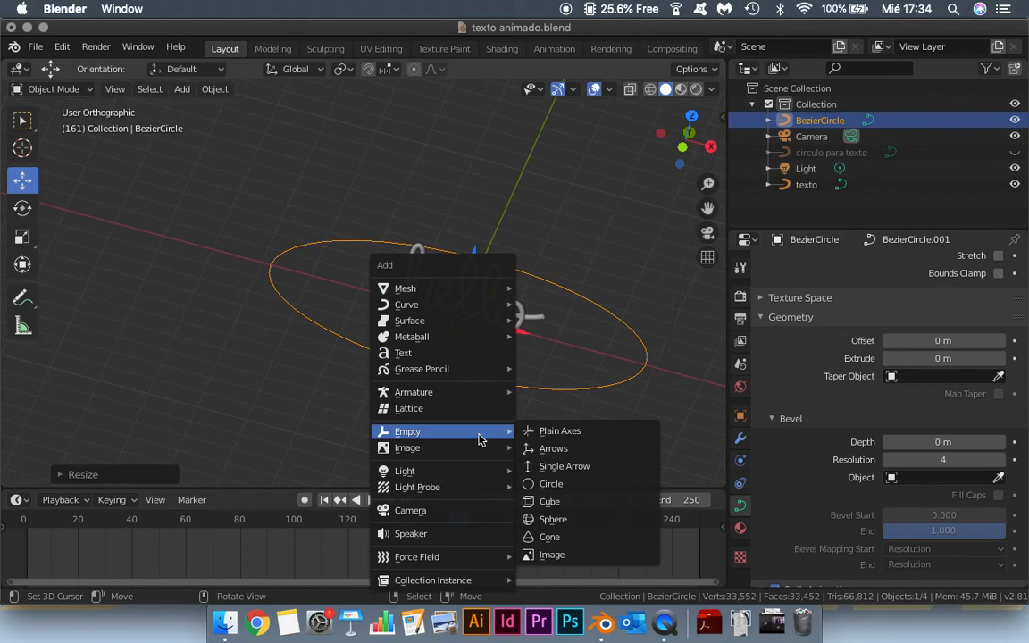
pyautogui.click(598, 505)
pyautogui.moveTo(487, 335); pyautogui.dragTo(326, 393, button='middle')
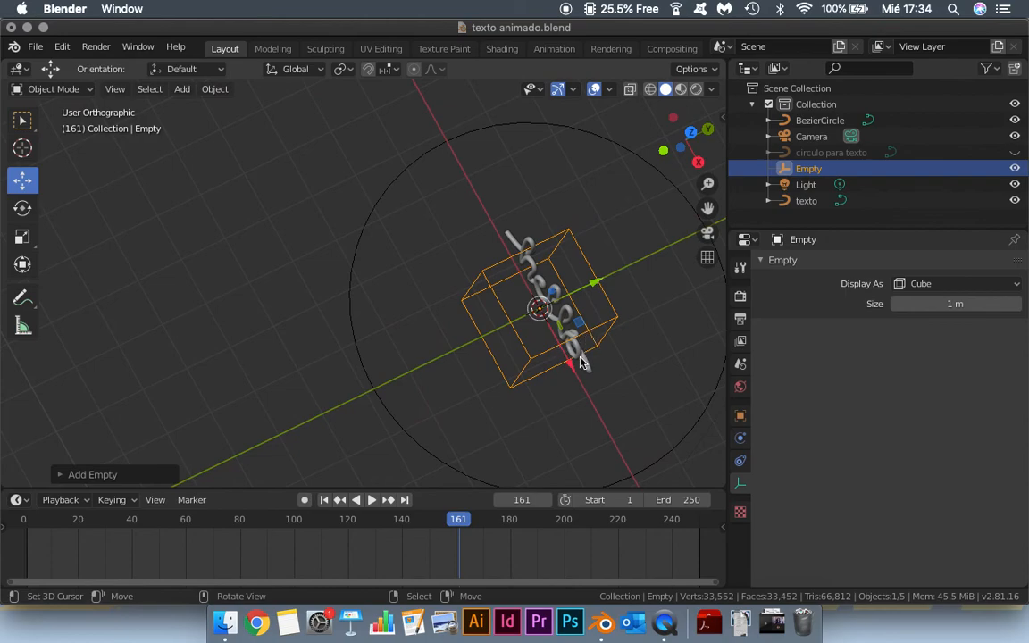
pyautogui.press('KP_1')
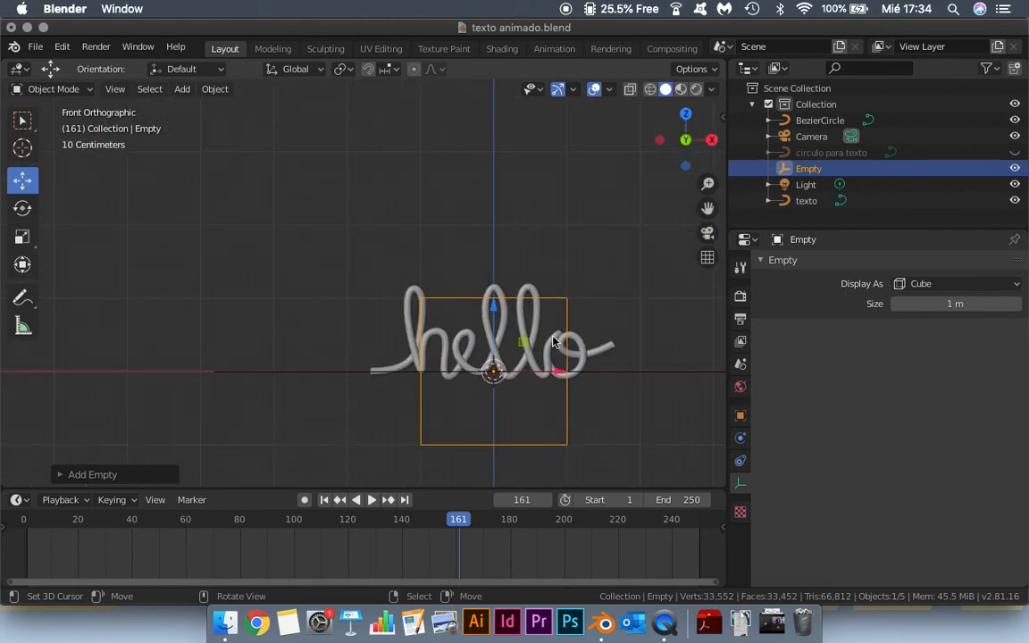
pyautogui.moveTo(494, 313); pyautogui.dragTo(493, 278)
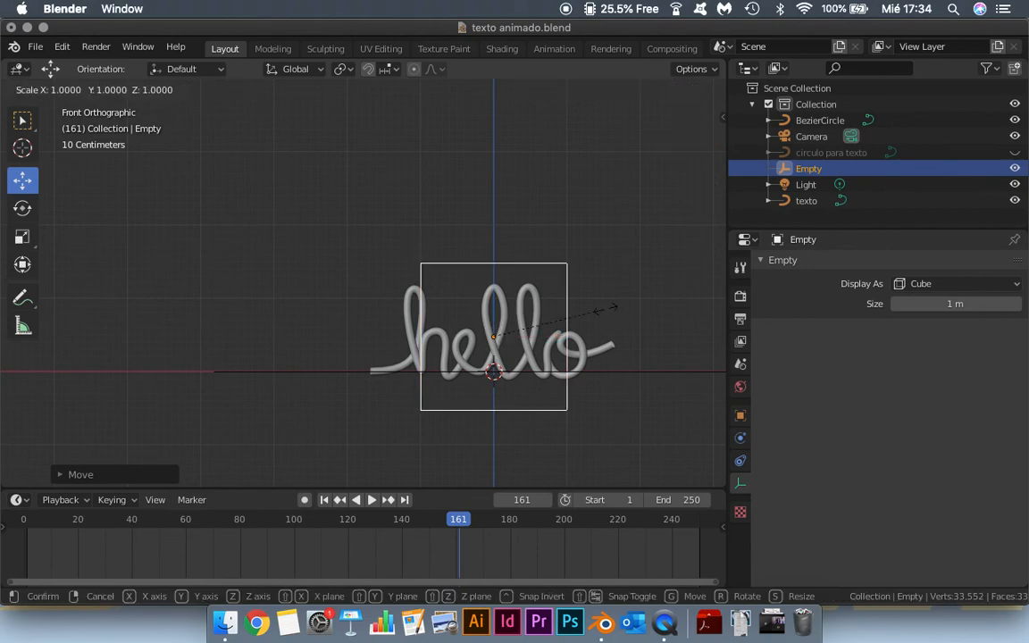
# Step: Scale the cube Empty by about 1.6 along X and about 0.67 along Z to frame the hello text
pyautogui.press('x')
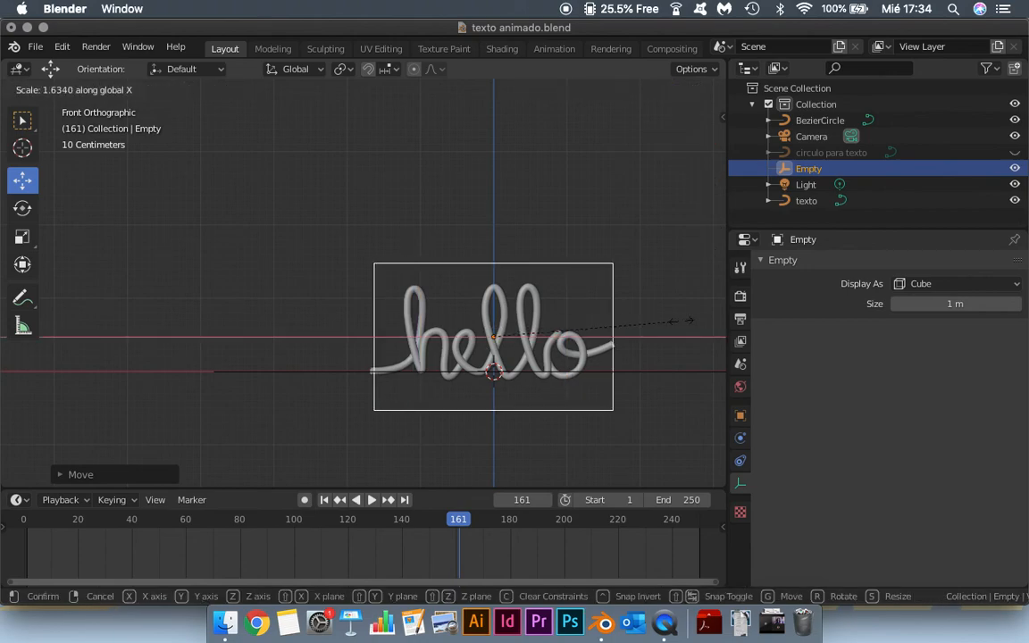
pyautogui.click(684, 319)
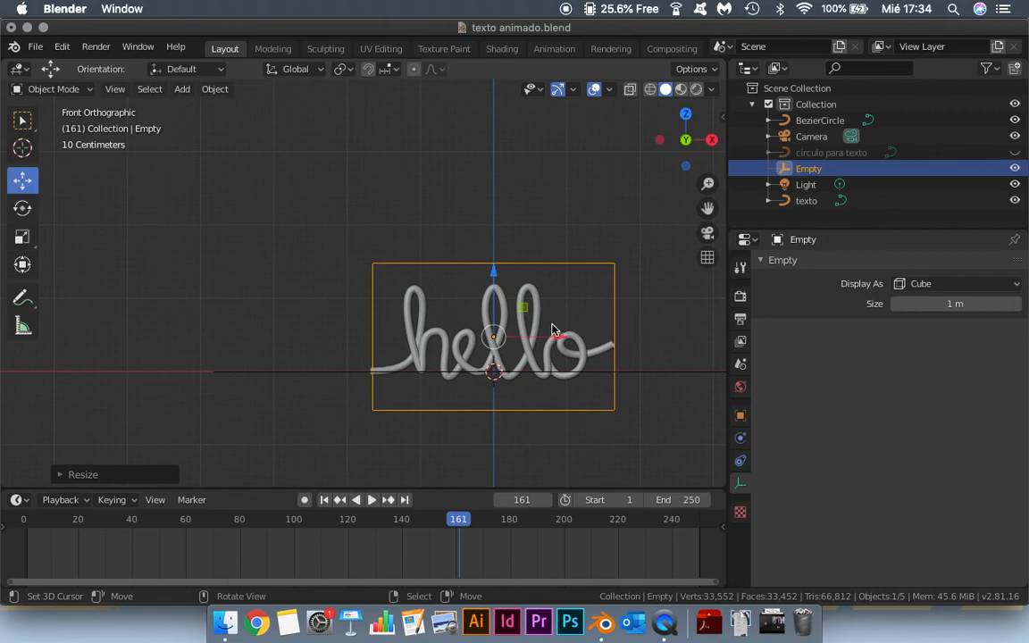
pyautogui.press('s')
pyautogui.press('z')
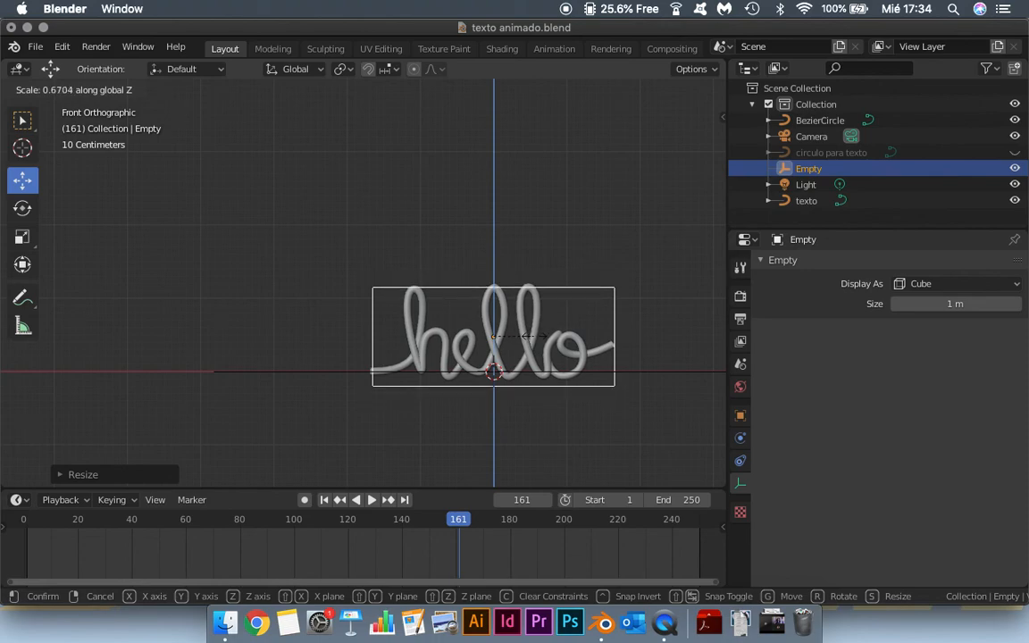
# Step: Scale the cube Empty to about 0.67 along global Z and move it vertically so it frames the hello text
pyautogui.click(547, 332)
pyautogui.click(497, 272)
pyautogui.click(497, 273)
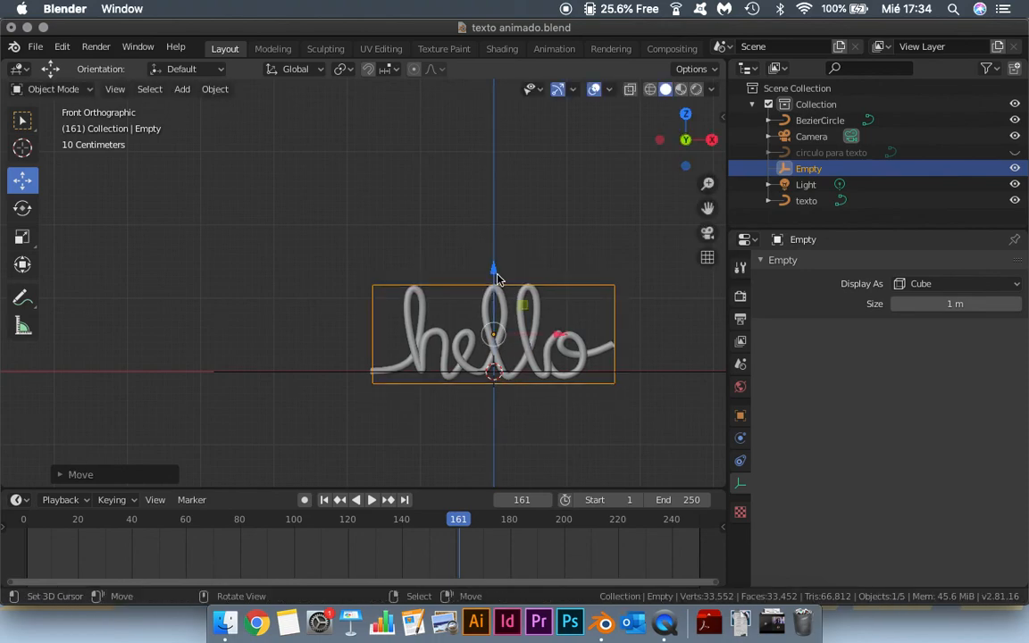
# Step: From the right side view, scale the Empty to about 0.55 along Y and centre it on the text's depth
pyautogui.press('KP_3')
pyautogui.moveTo(671, 337); pyautogui.dragTo(684, 336)
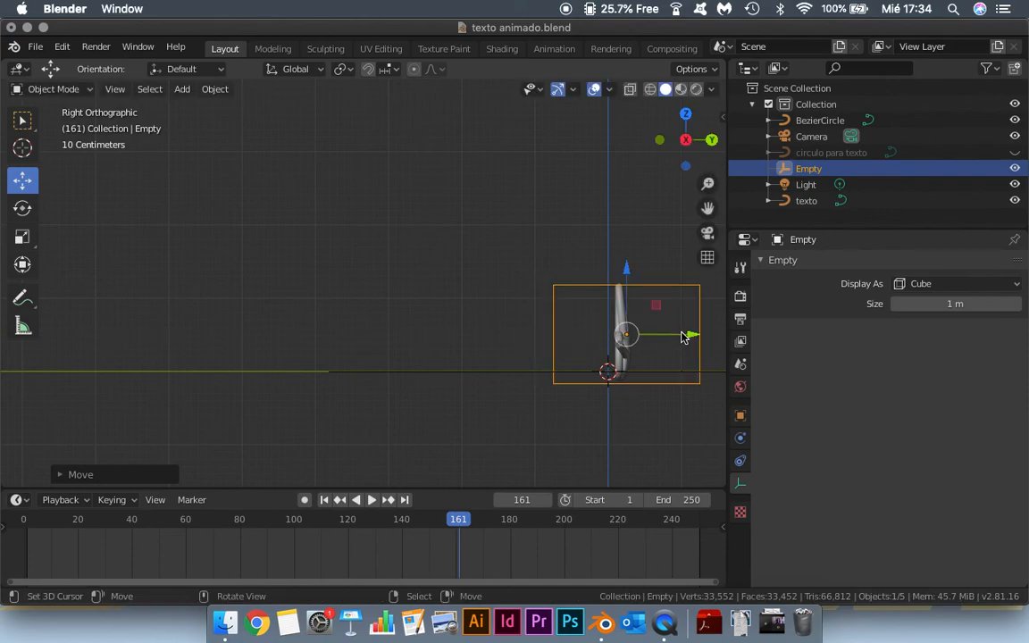
pyautogui.press('s')
pyautogui.press('y')
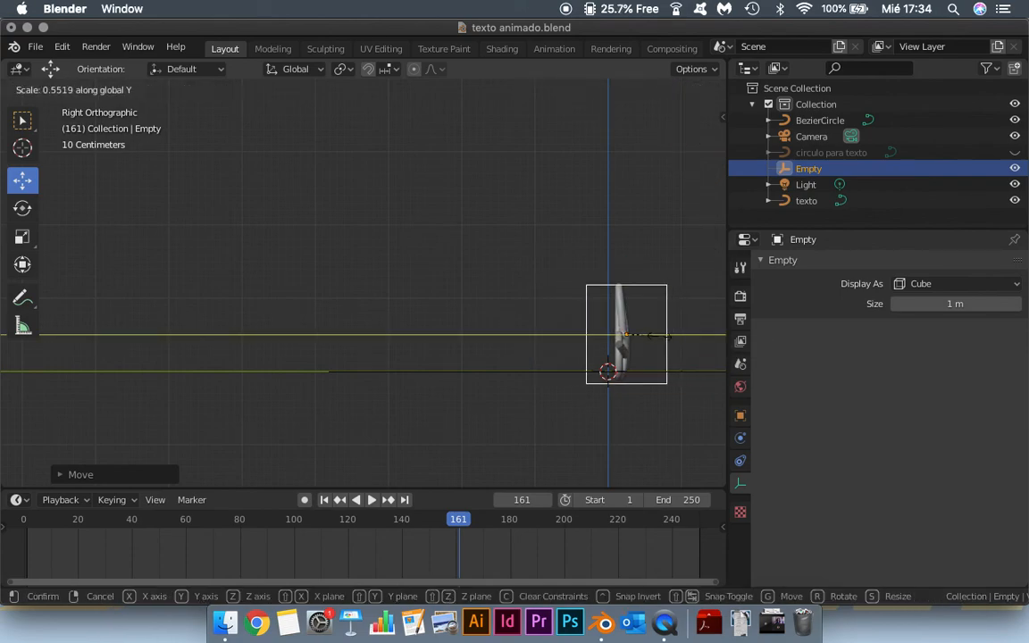
pyautogui.click(650, 339)
pyautogui.moveTo(673, 333); pyautogui.dragTo(666, 338)
pyautogui.moveTo(666, 338); pyautogui.dragTo(485, 324, button='middle')
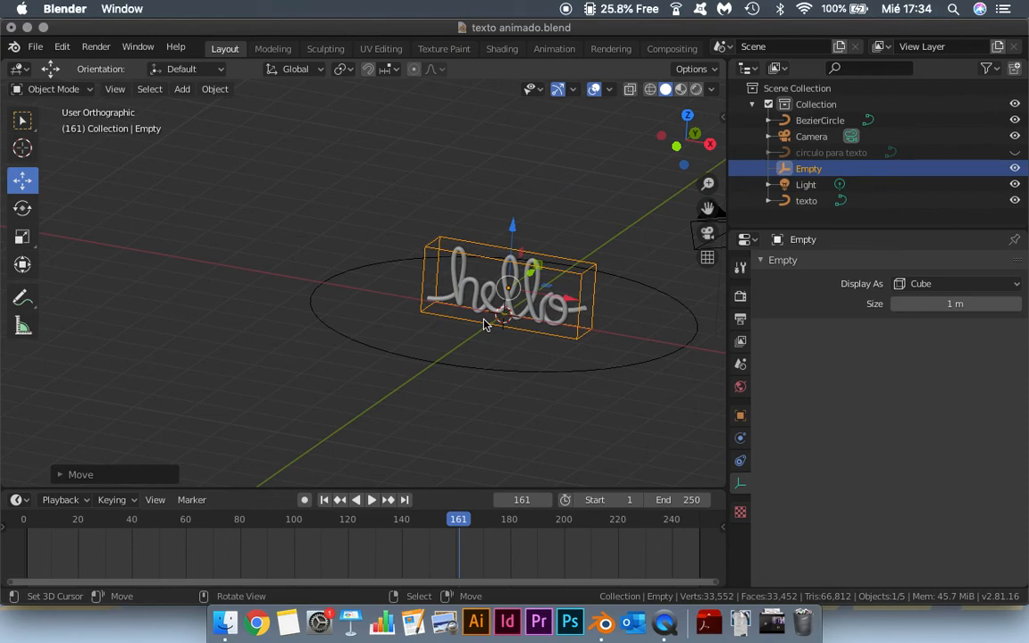
# Step: Clear the camera's location and rotation so it sits at the world origin
pyautogui.moveTo(485, 334); pyautogui.dragTo(518, 333, button='middle')
pyautogui.scroll(-3, 519, 333)
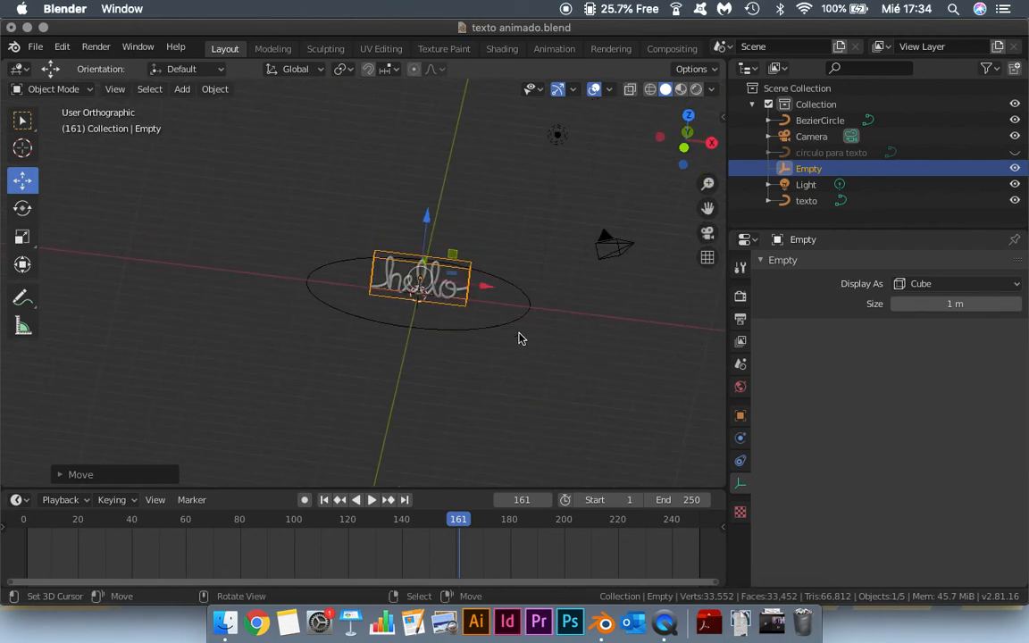
pyautogui.click(614, 245)
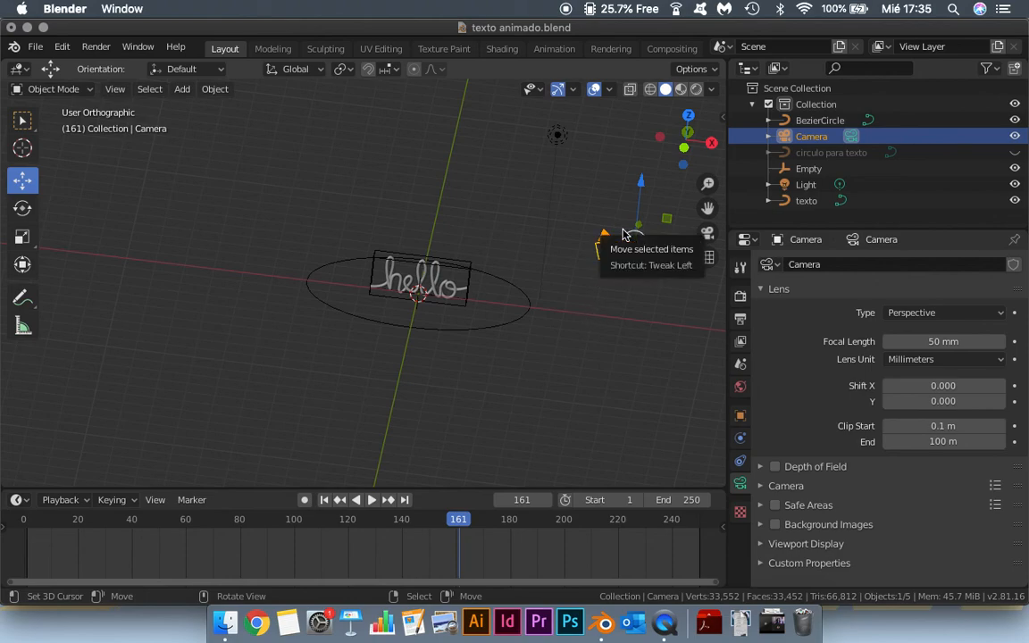
pyautogui.hotkey('alt', 'g')
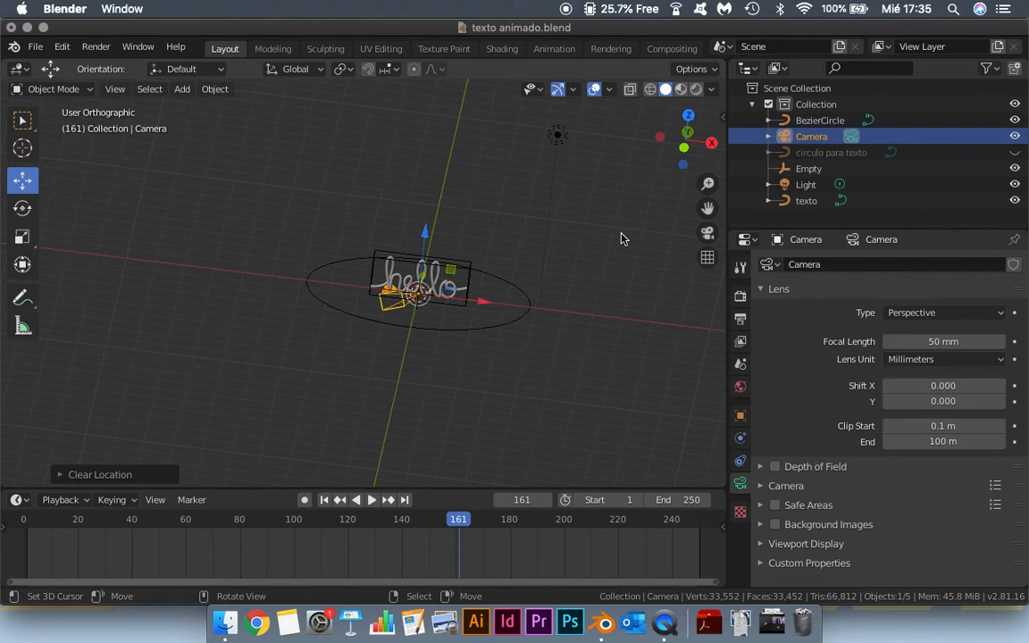
pyautogui.hotkey('alt', 'r')
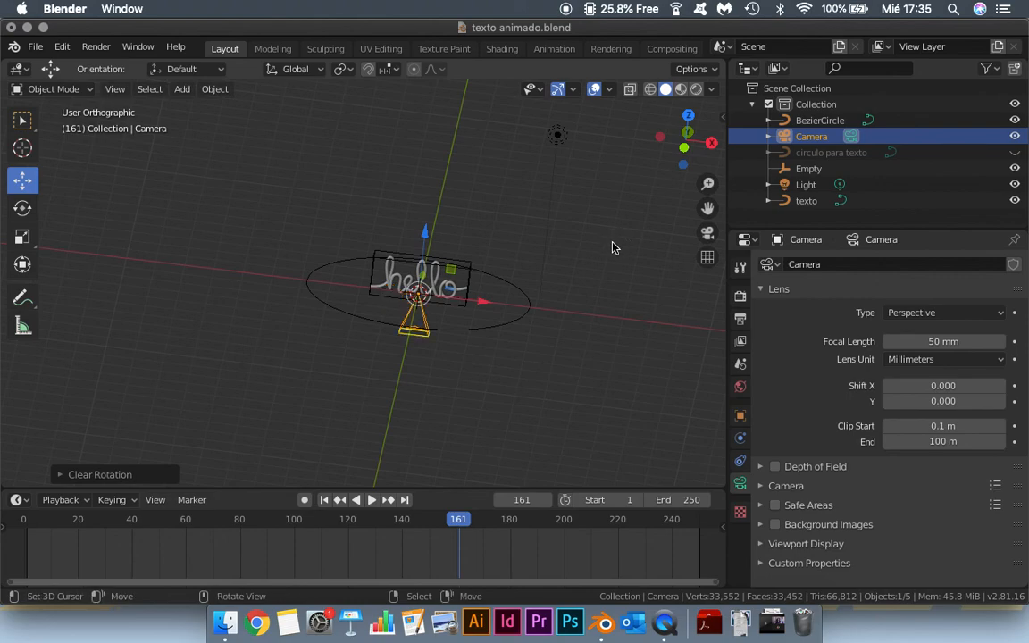
# Step: Parent the camera to the Empty using Object (Keep Transform)
pyautogui.scroll(2, 515, 296)
pyautogui.scroll(1, 515, 296)
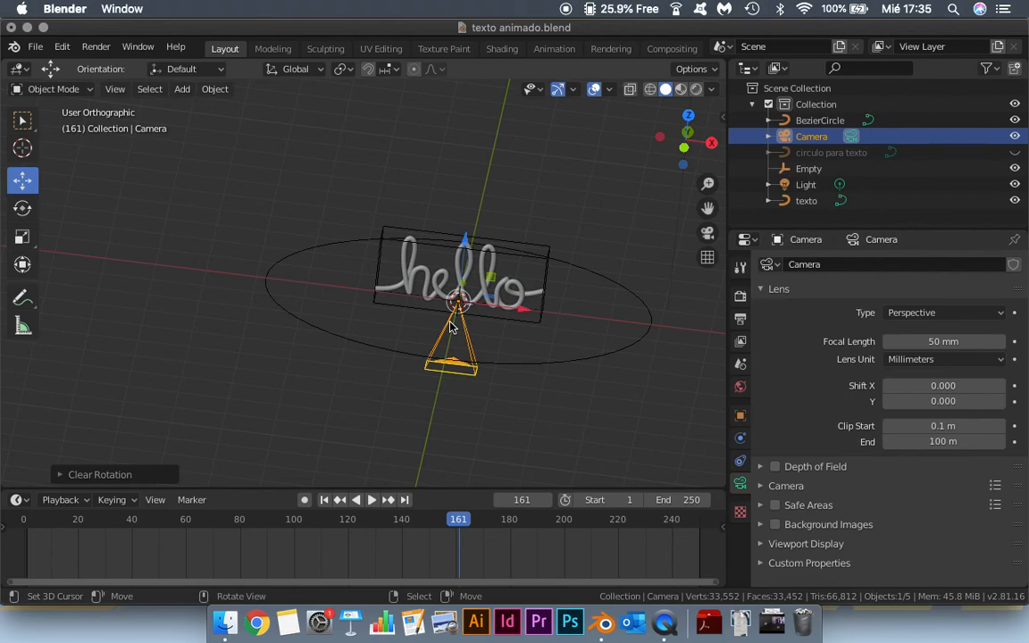
pyautogui.scroll(1, 477, 291)
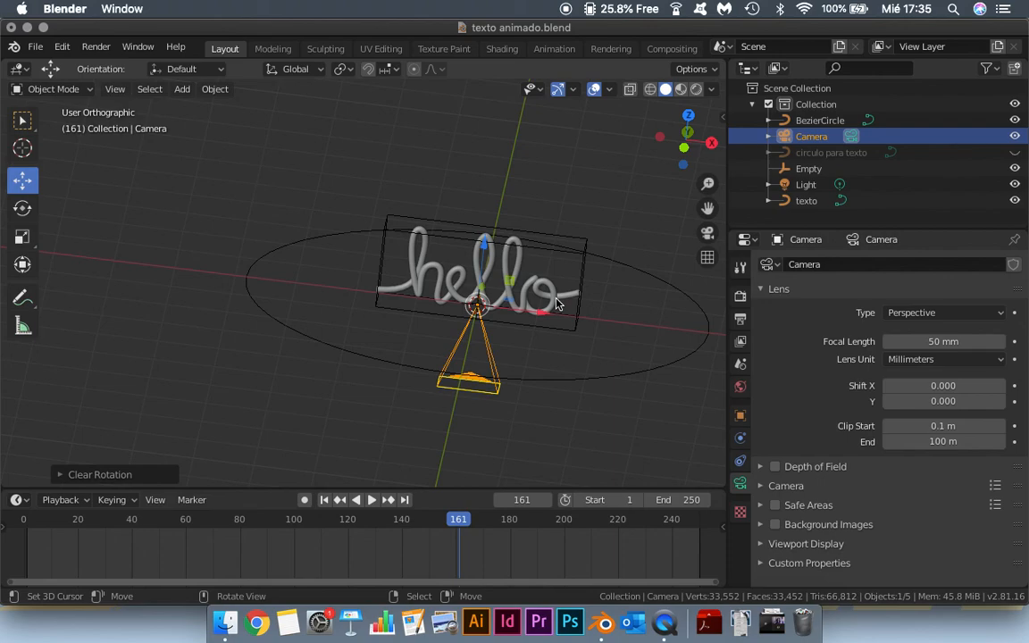
pyautogui.keyDown('shift'); pyautogui.click(586, 270); pyautogui.keyUp('shift')
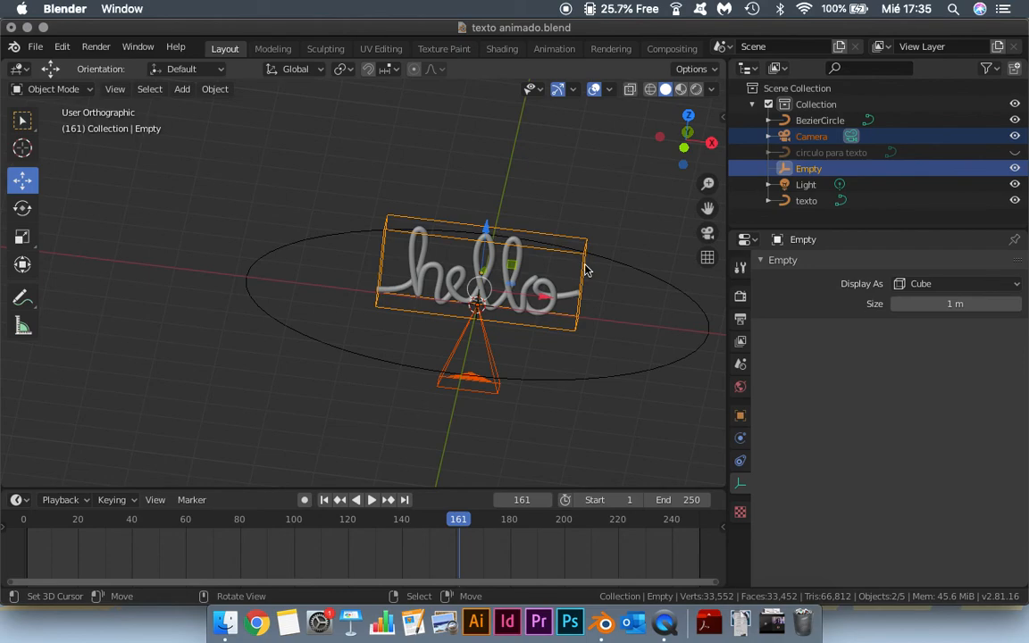
pyautogui.hotkey('ctrl', 'p')
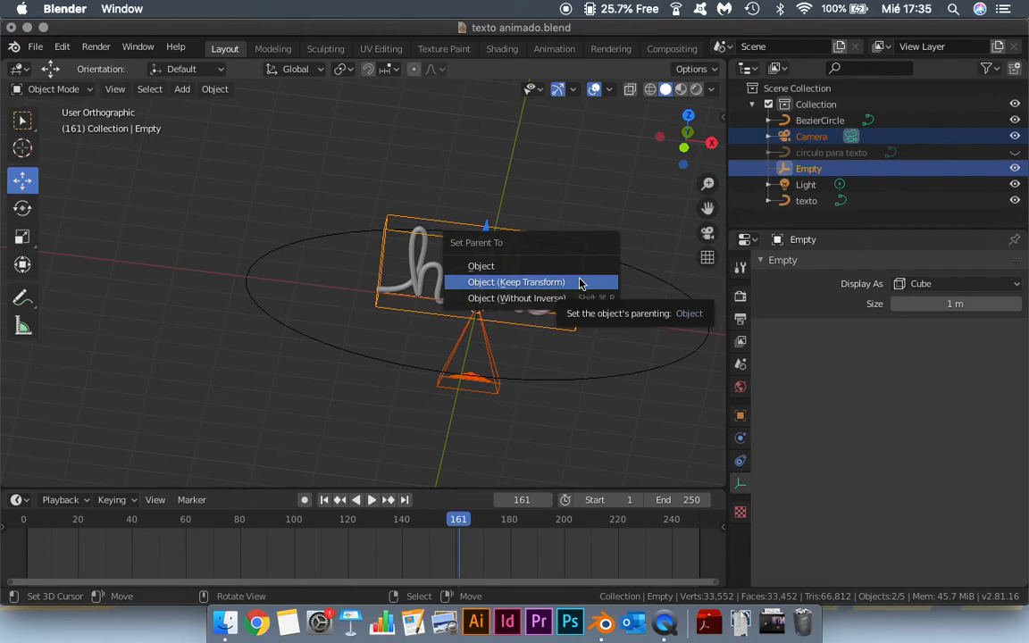
pyautogui.click(578, 282)
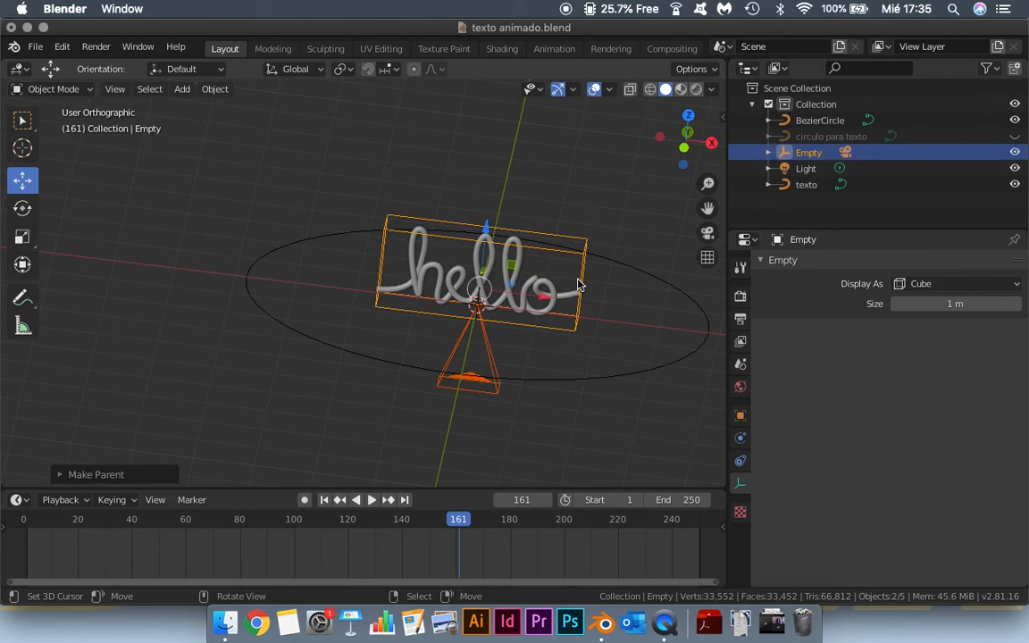
# Step: Try moving the Empty vertically to test the camera parenting, and undo the move
pyautogui.click(575, 265)
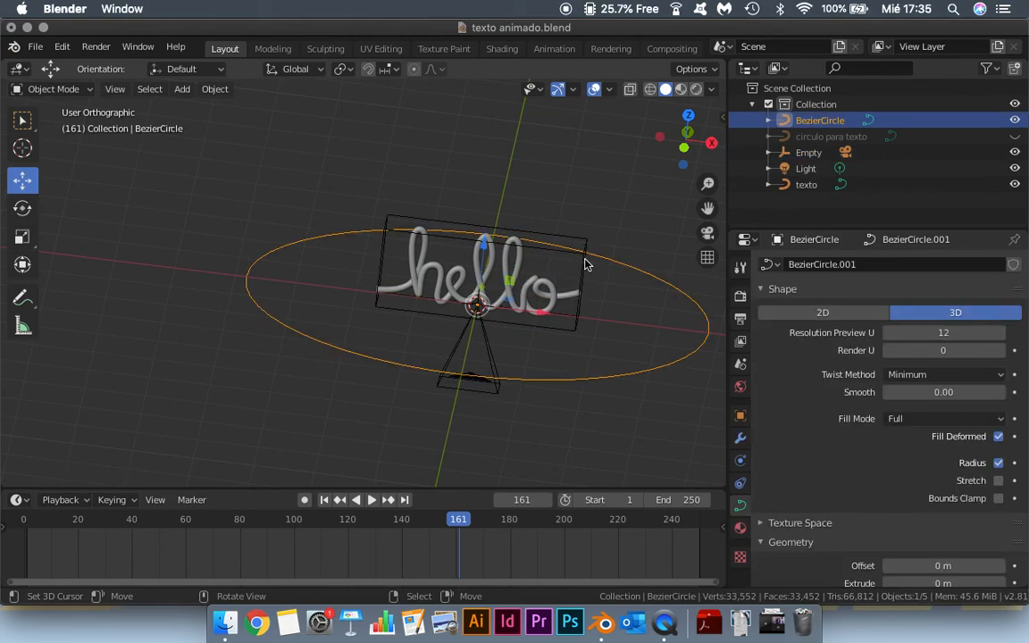
pyautogui.click(580, 253)
pyautogui.moveTo(487, 211); pyautogui.dragTo(514, 233)
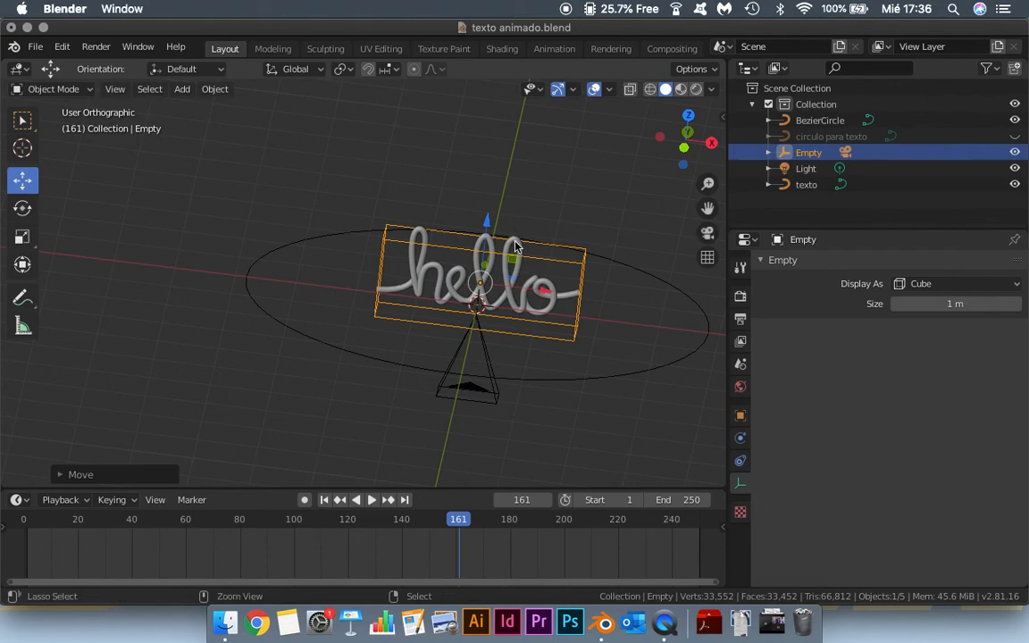
pyautogui.press('super+z')
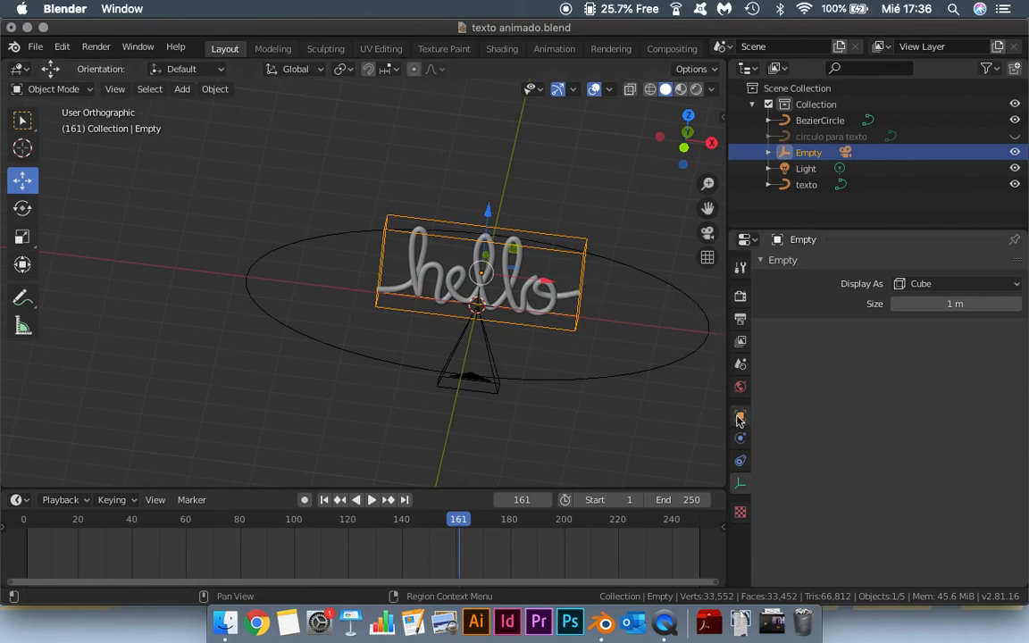
# Step: Add a Follow Path constraint to the Empty with BezierCircle as its target
pyautogui.click(741, 463)
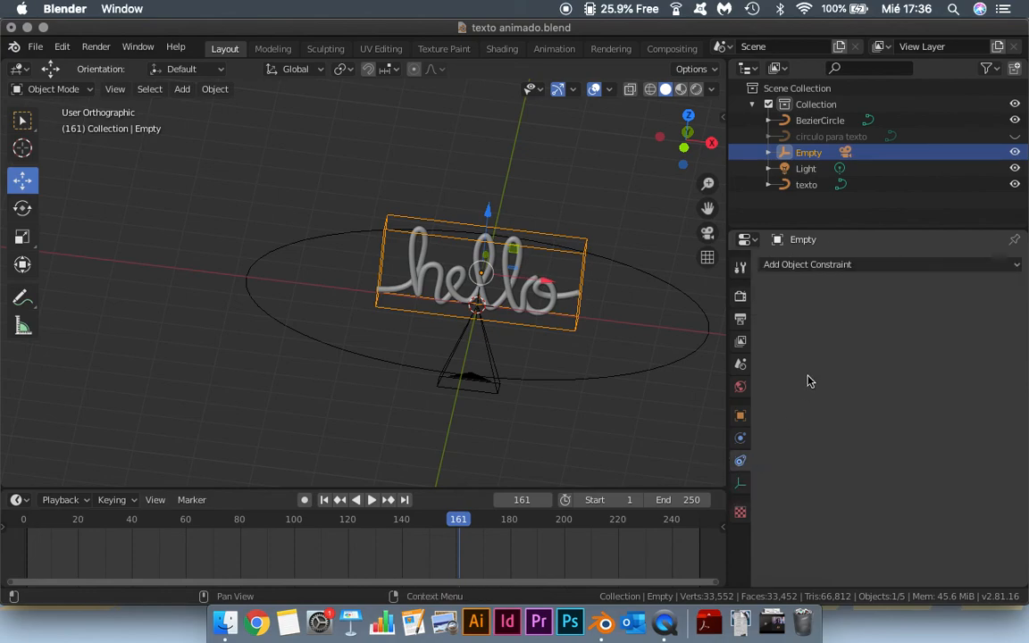
pyautogui.click(860, 266)
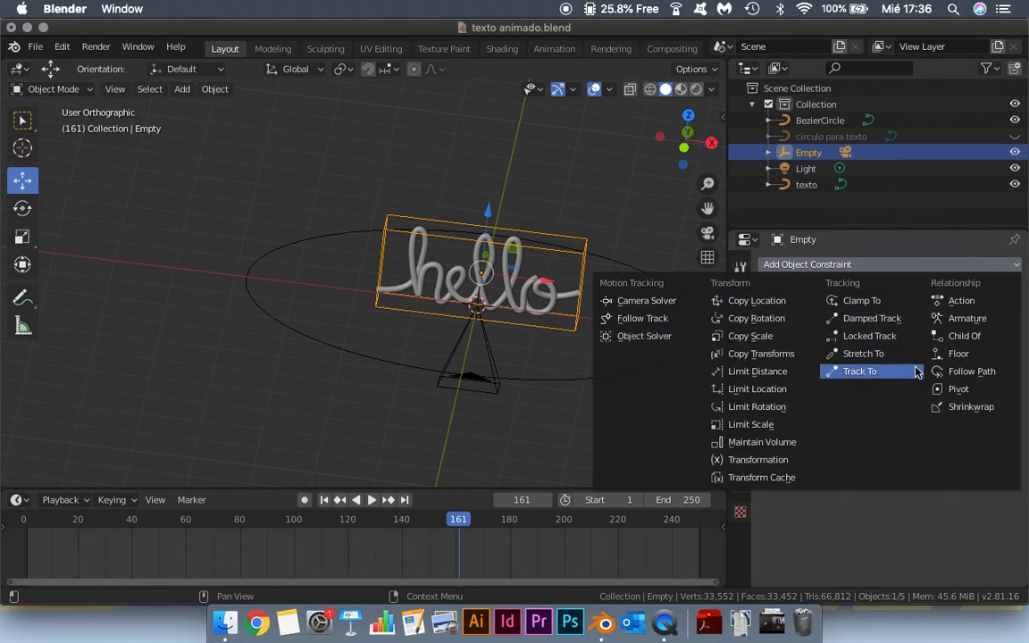
pyautogui.click(949, 374)
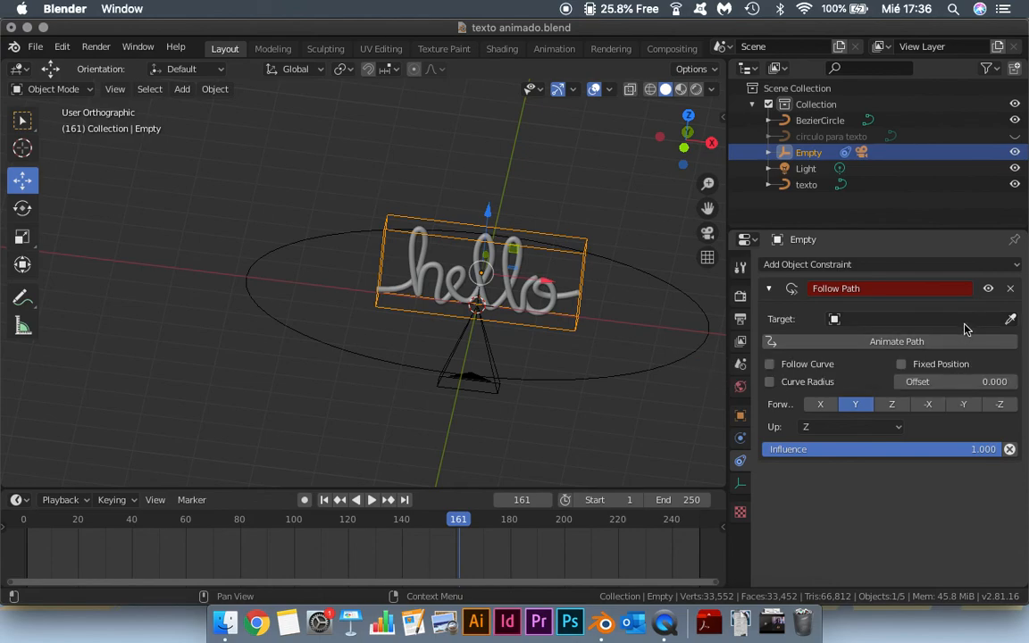
pyautogui.click(1011, 319)
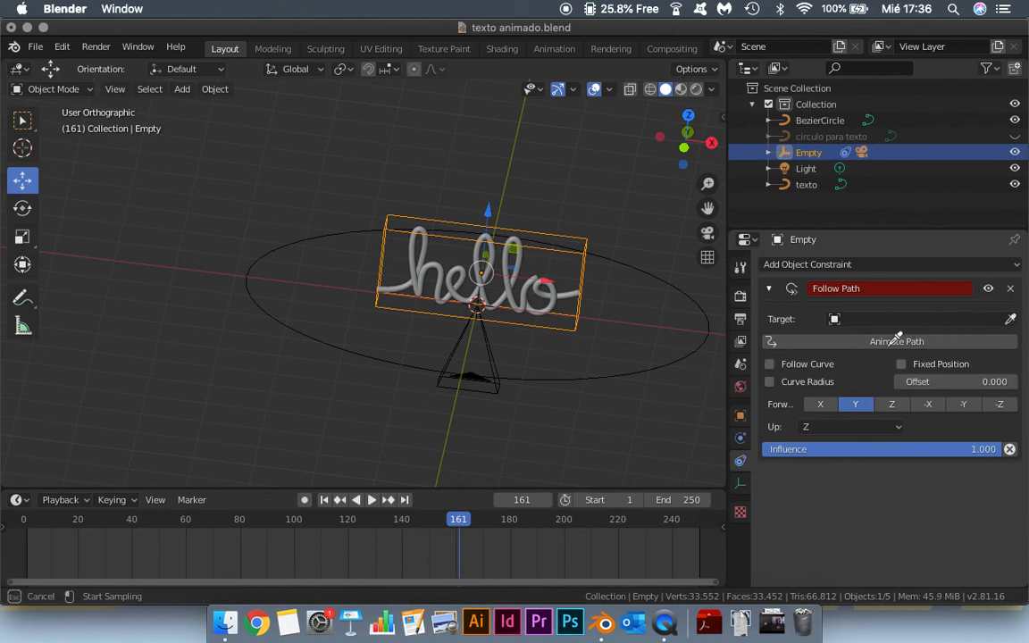
pyautogui.click(696, 349)
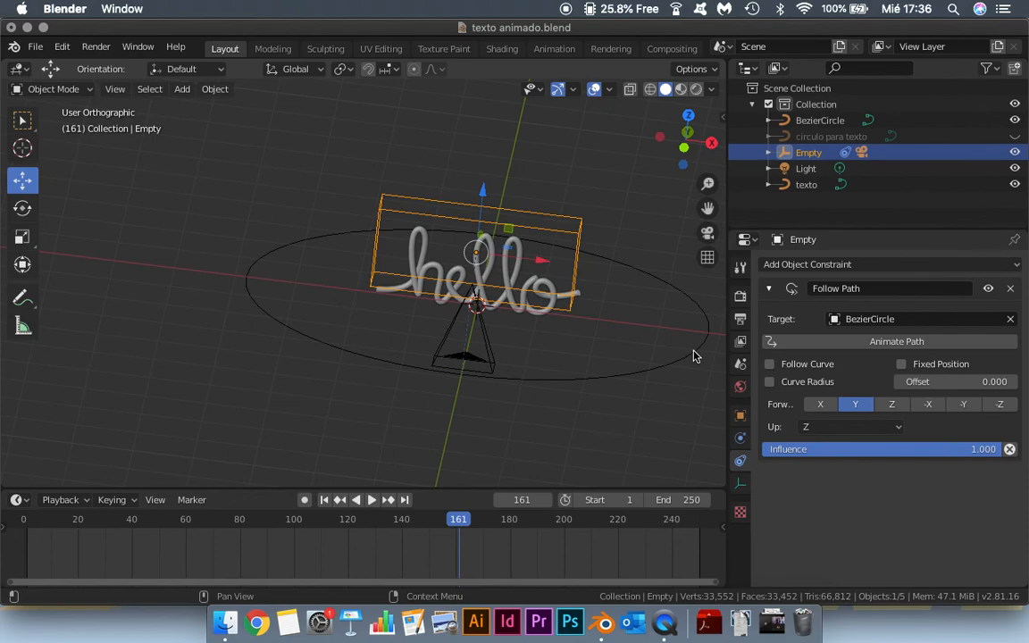
# Step: Enable Follow Curve and Fixed Position on the Empty's Follow Path constraint and try out its offset, ending at 0
pyautogui.click(770, 365)
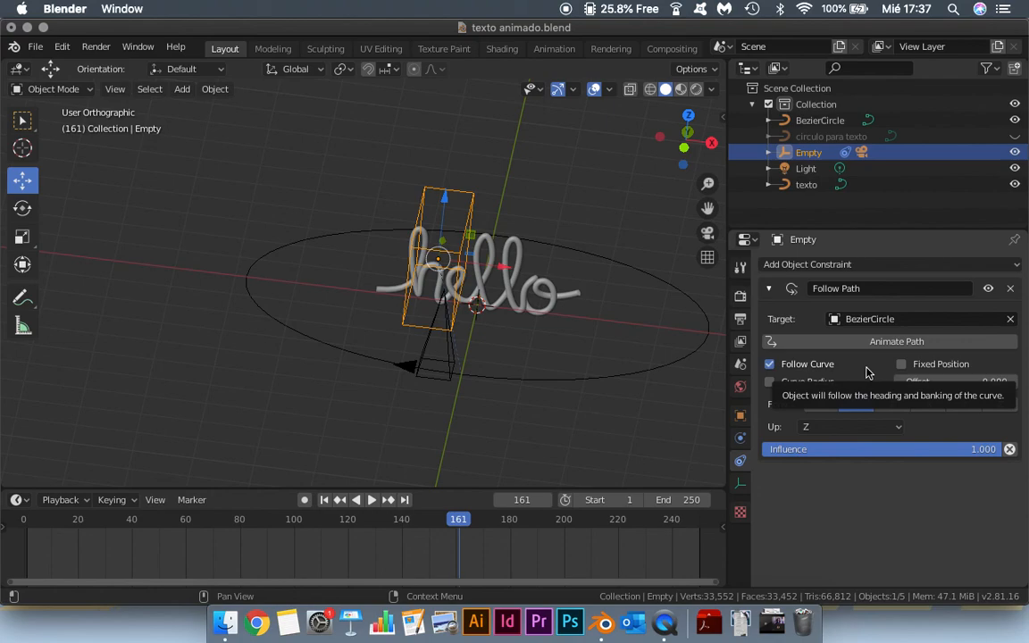
pyautogui.click(901, 365)
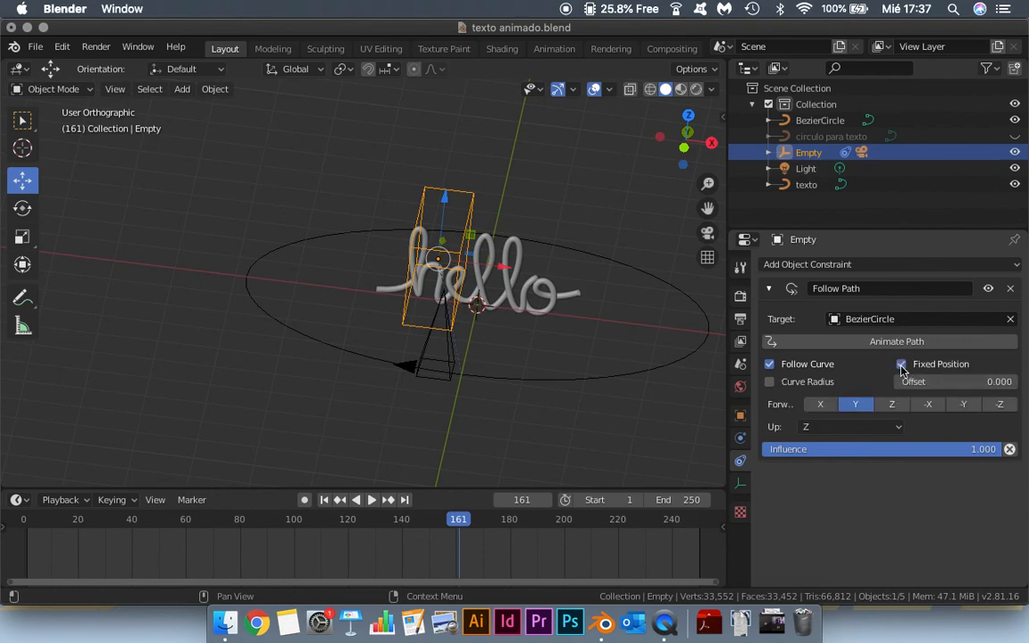
pyautogui.moveTo(926, 382); pyautogui.dragTo(894, 382)
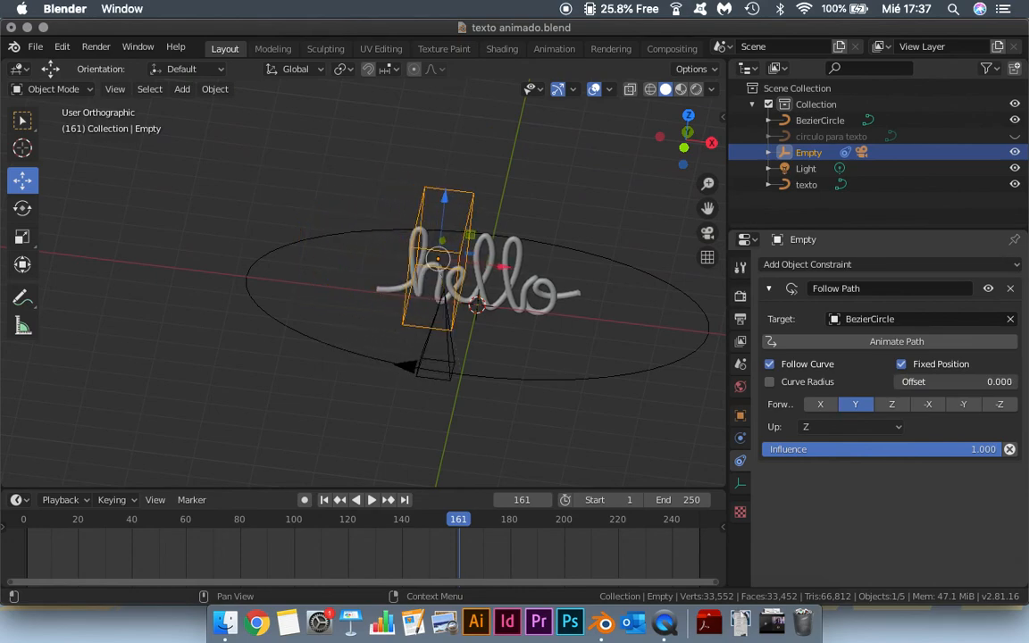
pyautogui.moveTo(894, 382)
pyautogui.mouseDown()
pyautogui.moveTo(933, 383)
pyautogui.moveTo(894, 382)
pyautogui.mouseUp()
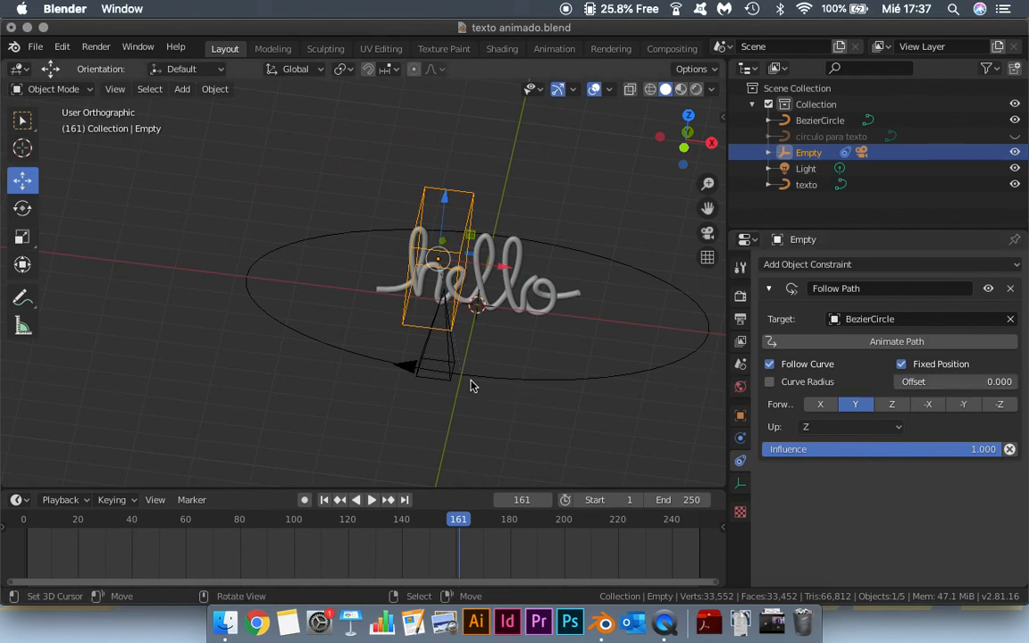
# Step: Add a Track To constraint to the camera with the texto curve as its target
pyautogui.click(448, 359)
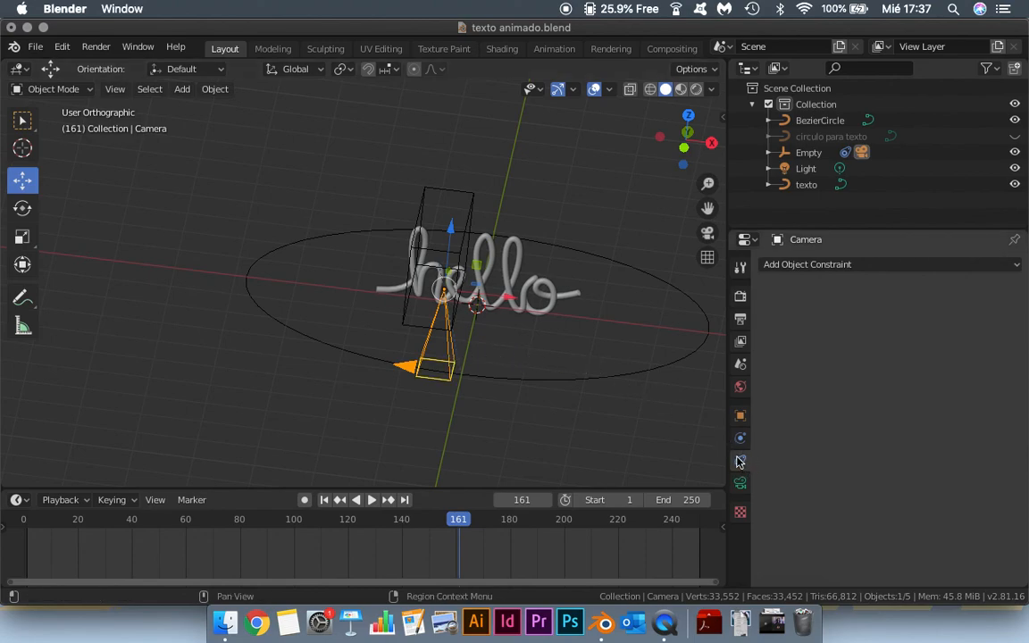
pyautogui.click(806, 266)
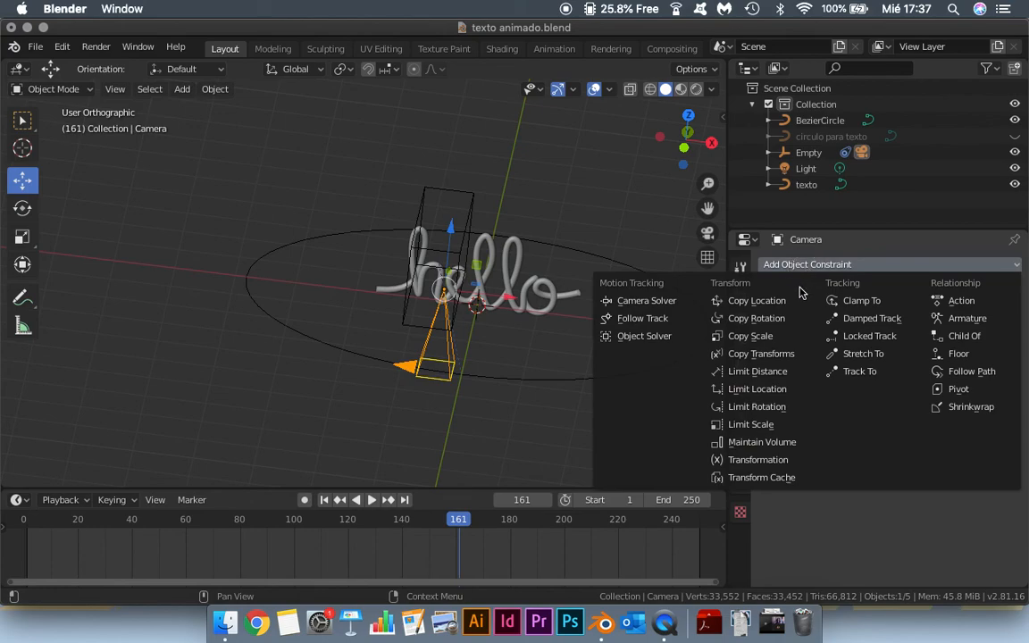
pyautogui.click(857, 372)
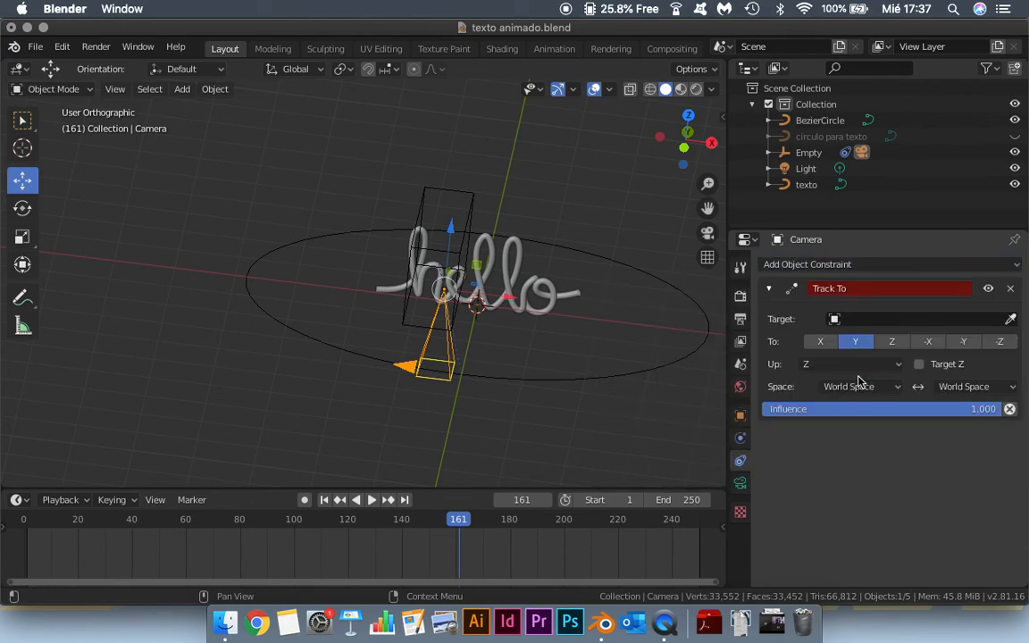
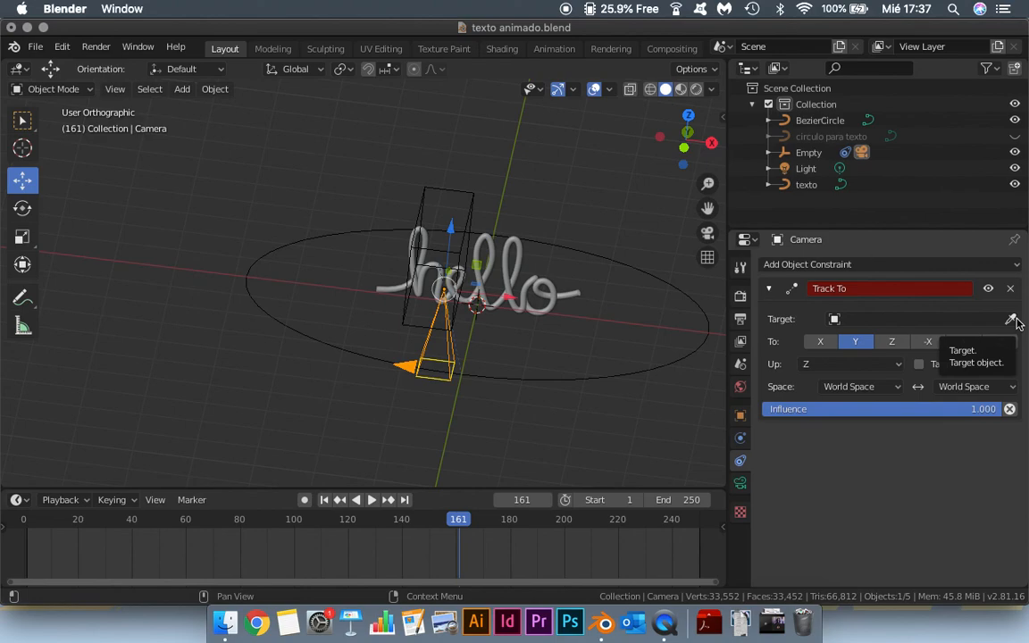
pyautogui.click(1012, 319)
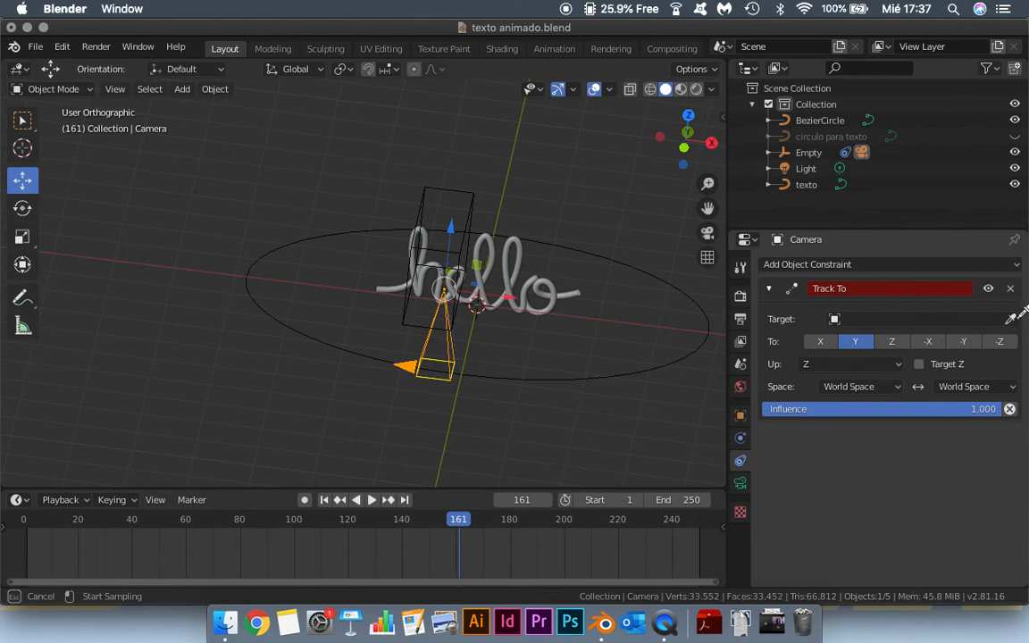
pyautogui.click(525, 304)
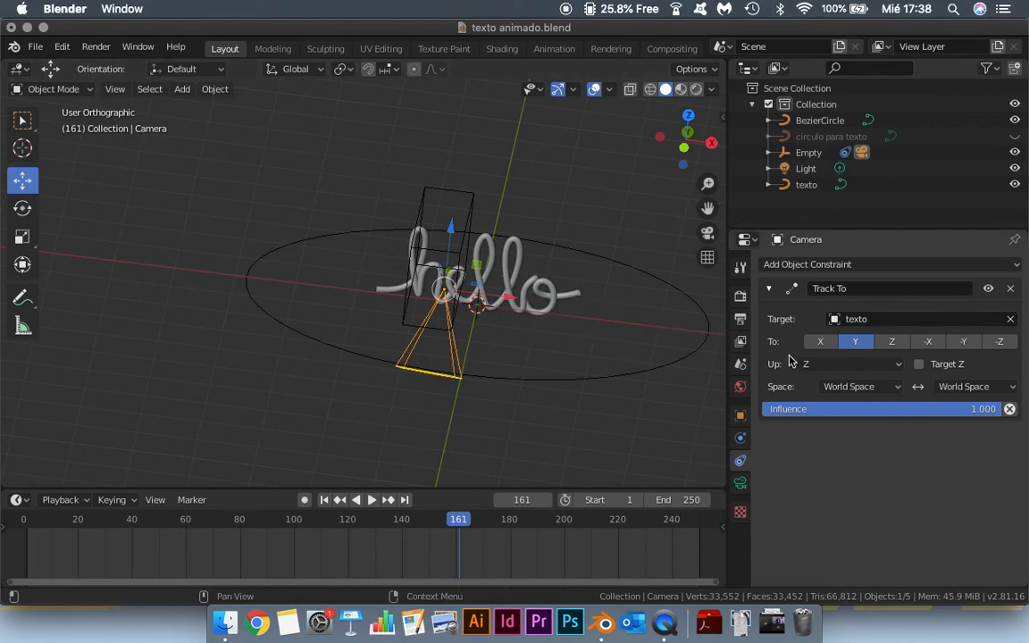
# Step: Set the camera's Track To constraint to up axis Y and tracking axis -Z so it points at the text
pyautogui.click(822, 366)
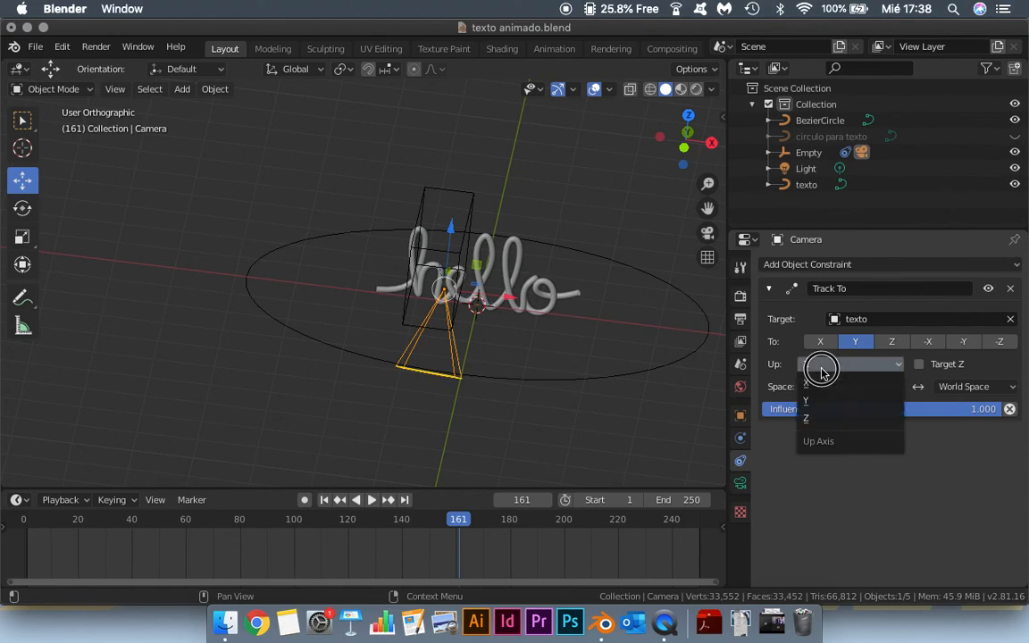
pyautogui.click(830, 401)
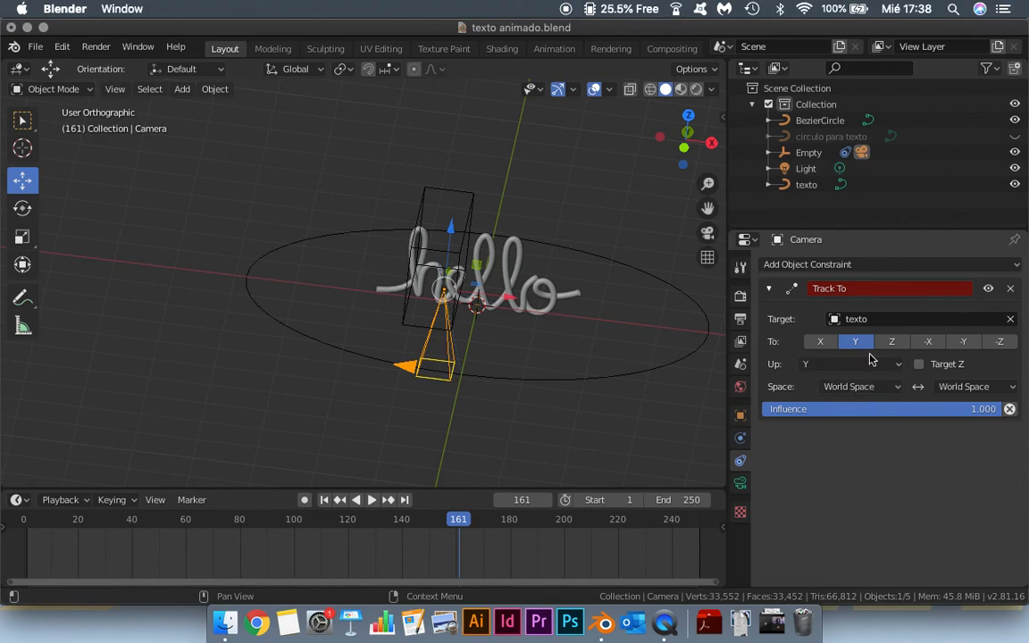
pyautogui.click(1002, 344)
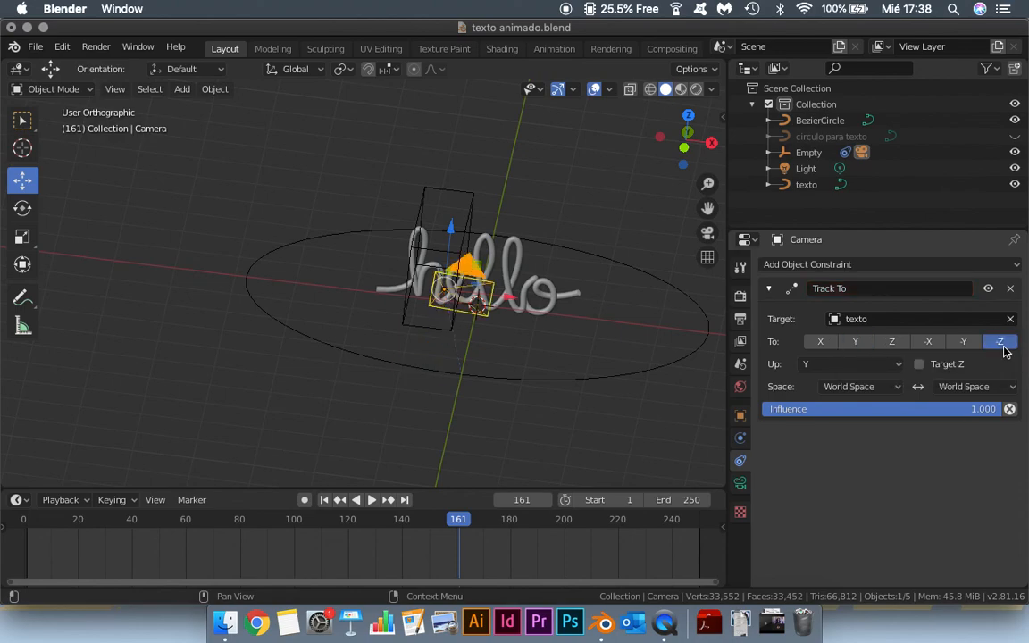
pyautogui.moveTo(616, 339); pyautogui.dragTo(466, 329, button='middle')
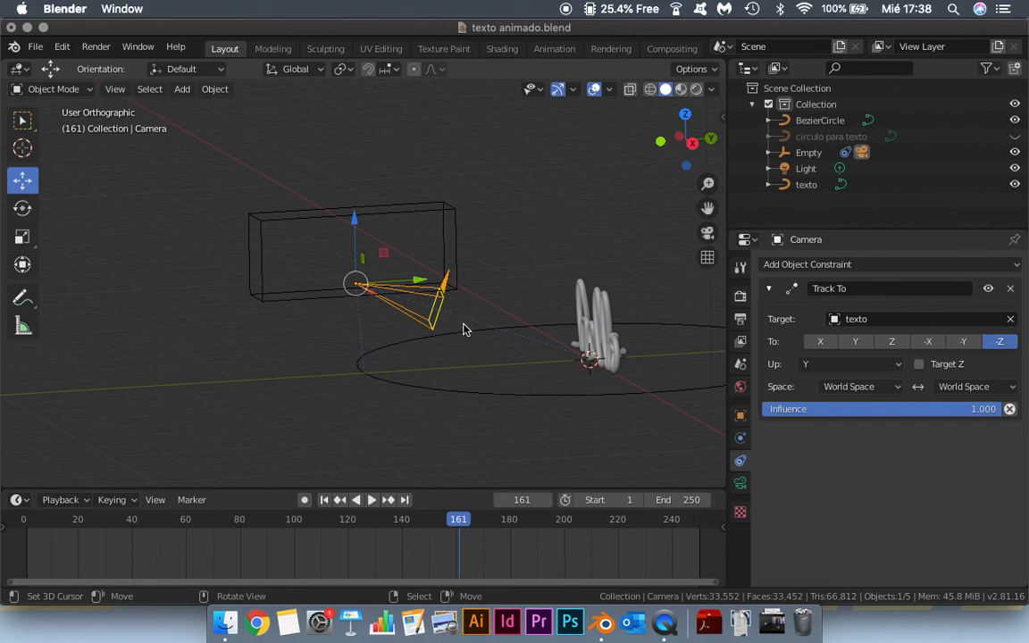
pyautogui.click(453, 271)
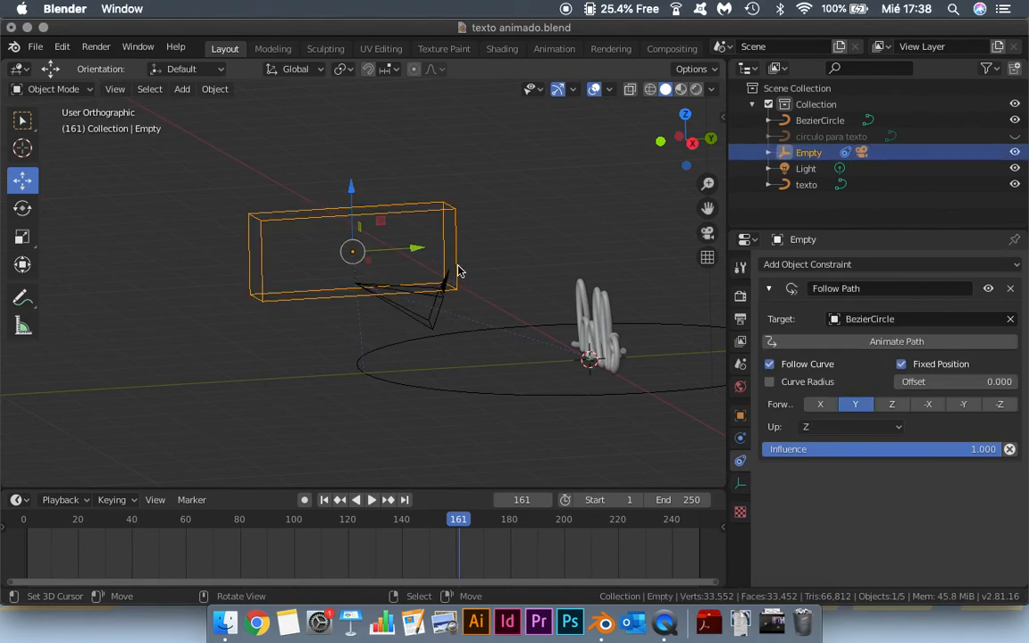
pyautogui.press('s')
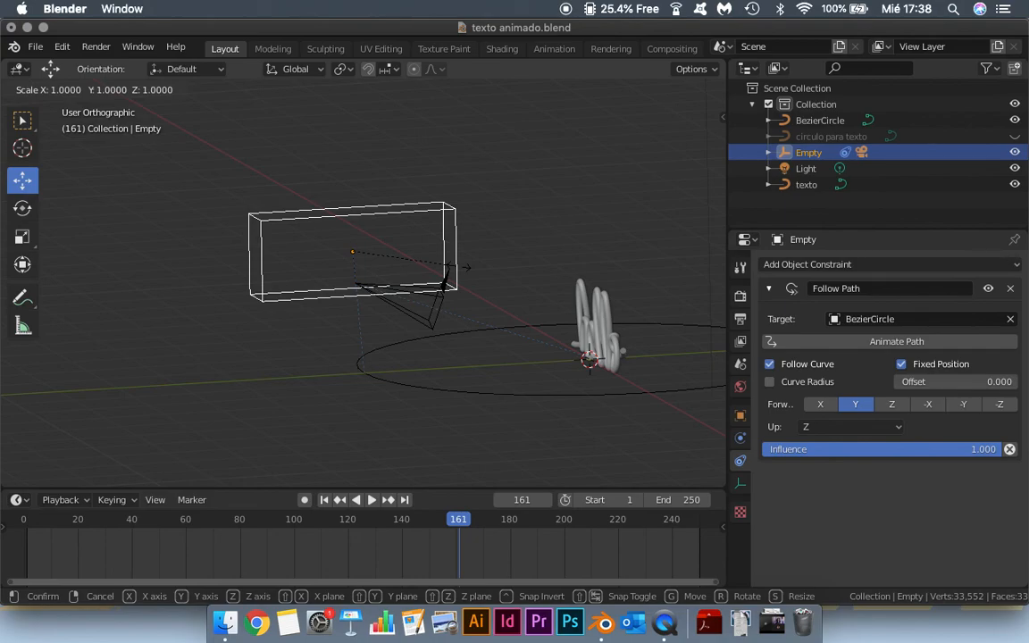
pyautogui.press('y')
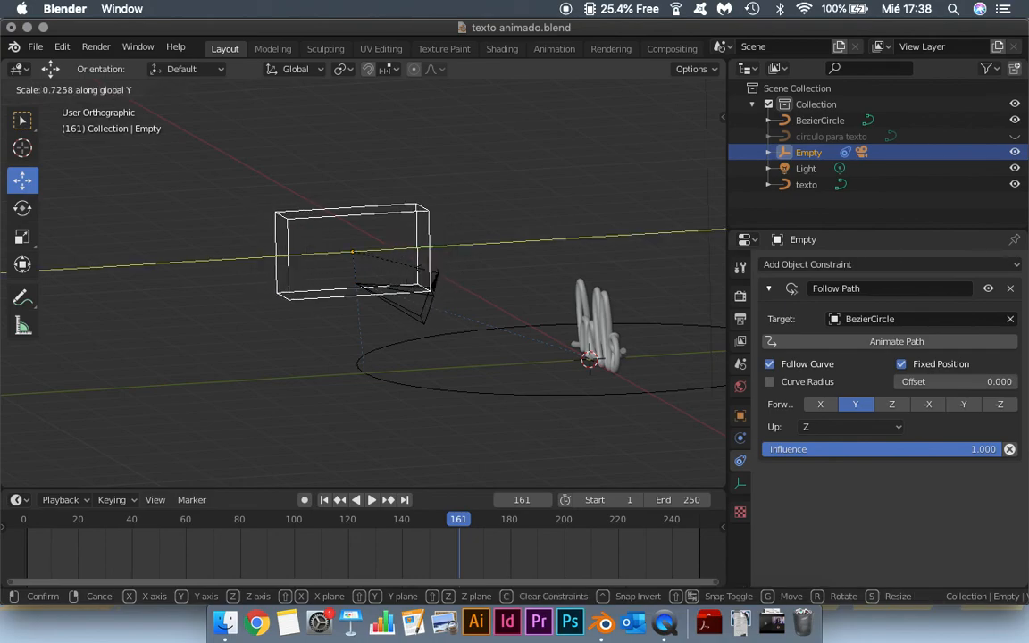
pyautogui.rightClick(424, 269)
# Step: Set the Empty's Follow Path offset to 0.167 and insert a keyframe for it at frame 0
pyautogui.moveTo(461, 370); pyautogui.dragTo(519, 365, button='middle')
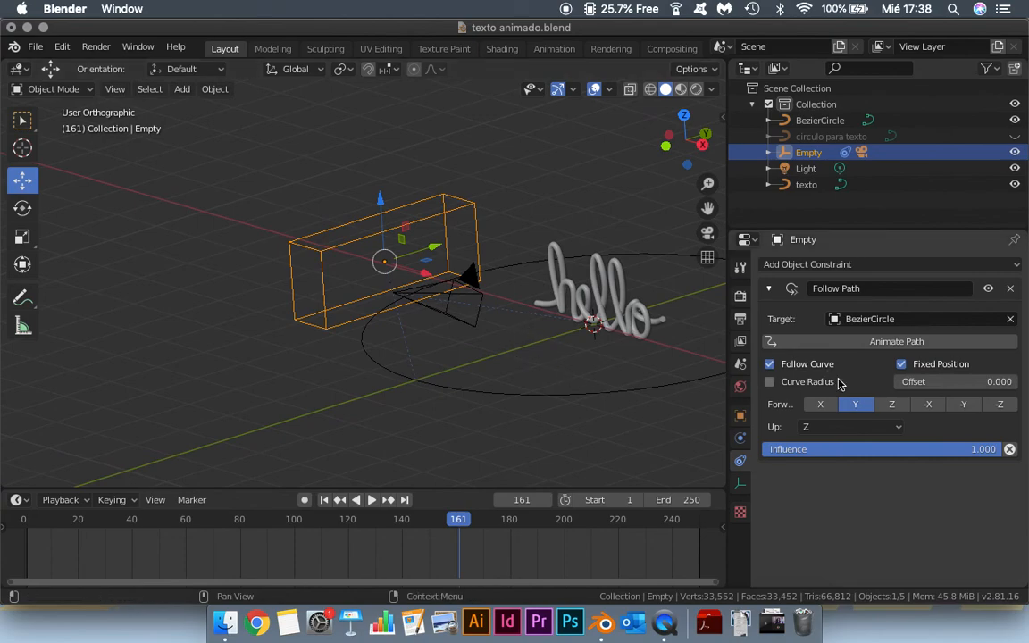
pyautogui.click(478, 326)
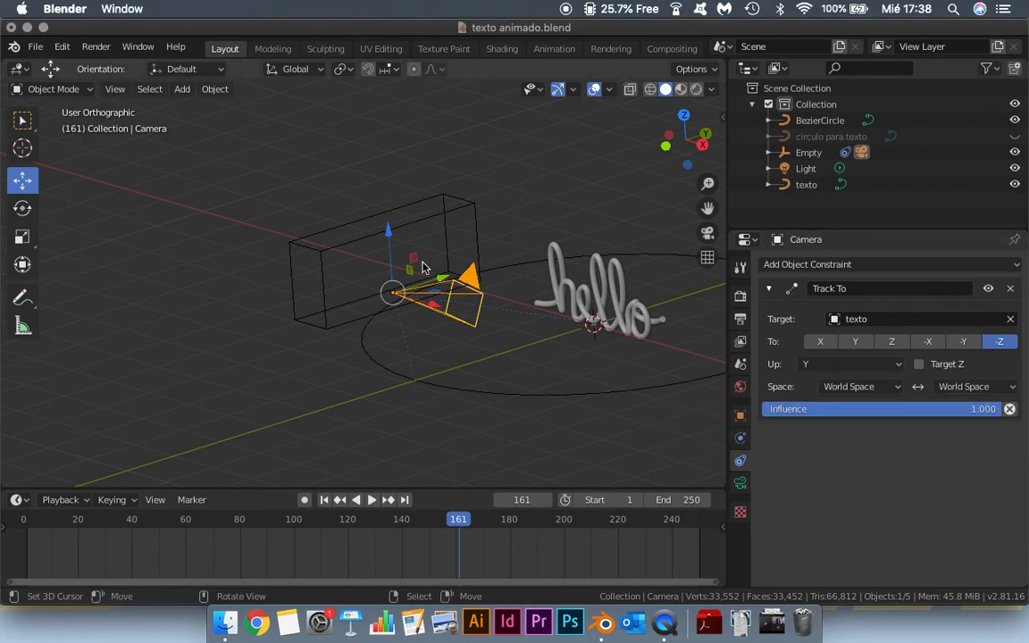
pyautogui.click(409, 233)
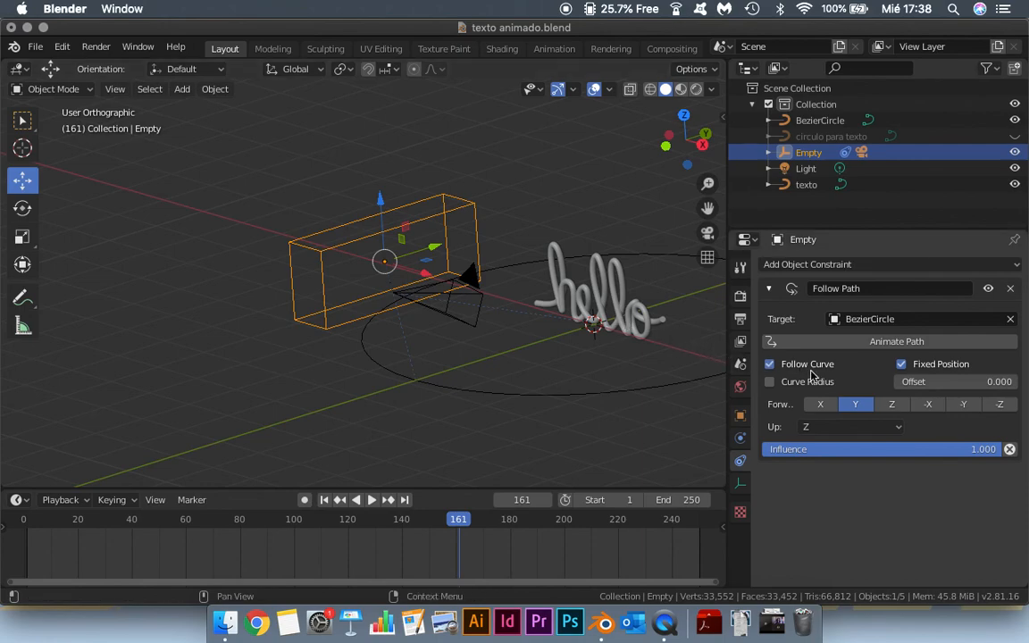
pyautogui.moveTo(930, 382); pyautogui.dragTo(897, 382)
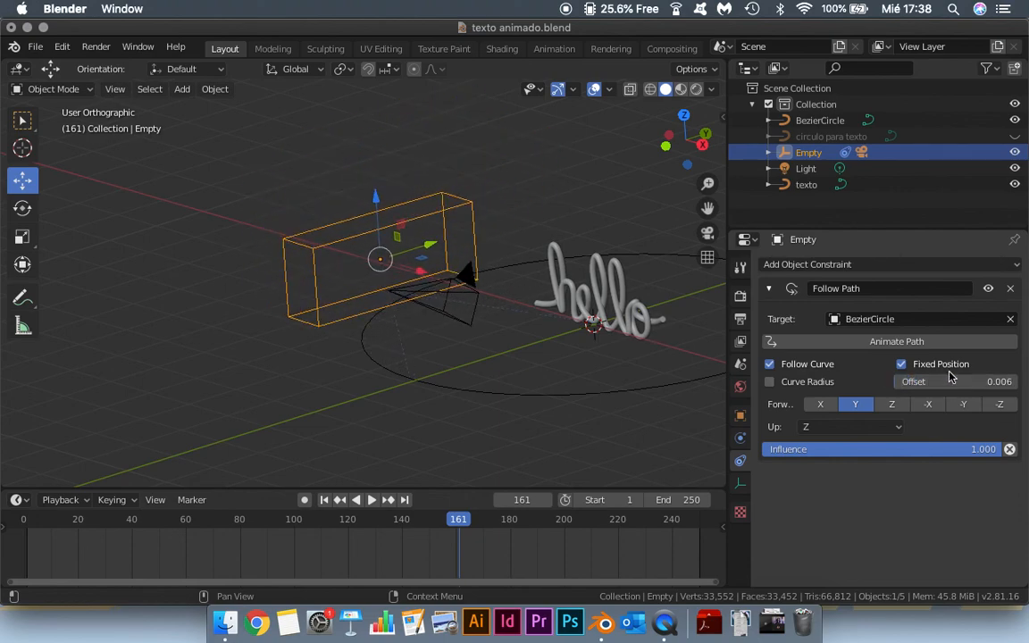
pyautogui.moveTo(969, 385); pyautogui.dragTo(942, 382)
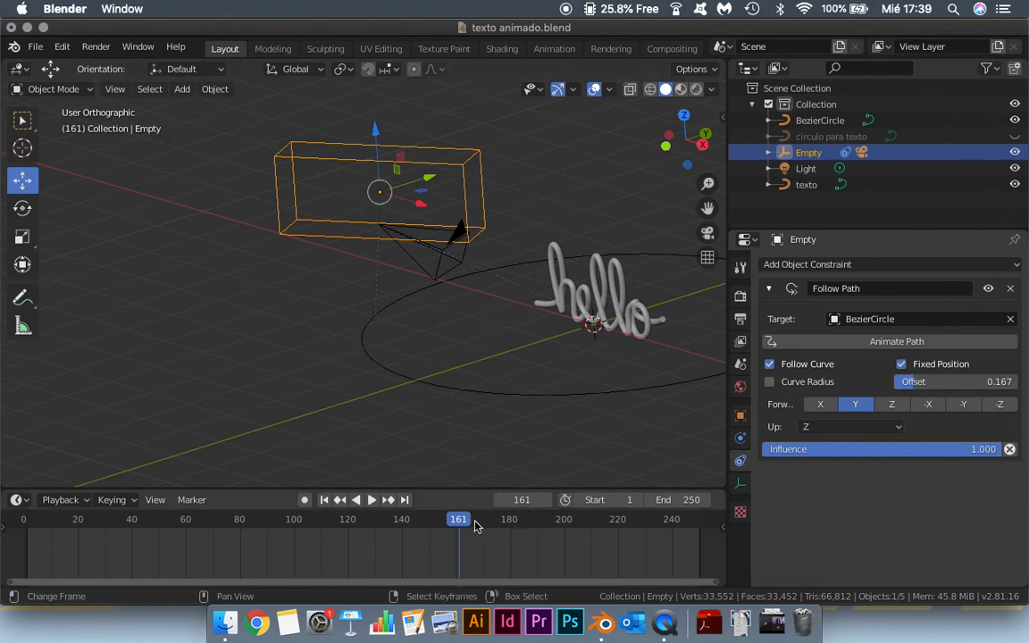
pyautogui.moveTo(456, 527); pyautogui.dragTo(18, 527)
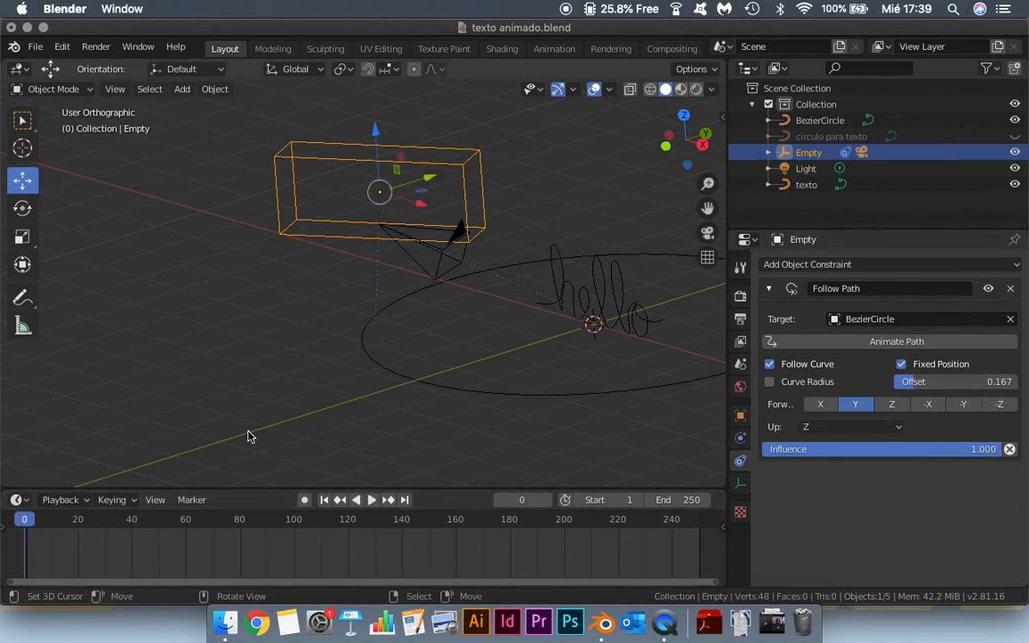
pyautogui.rightClick(946, 386)
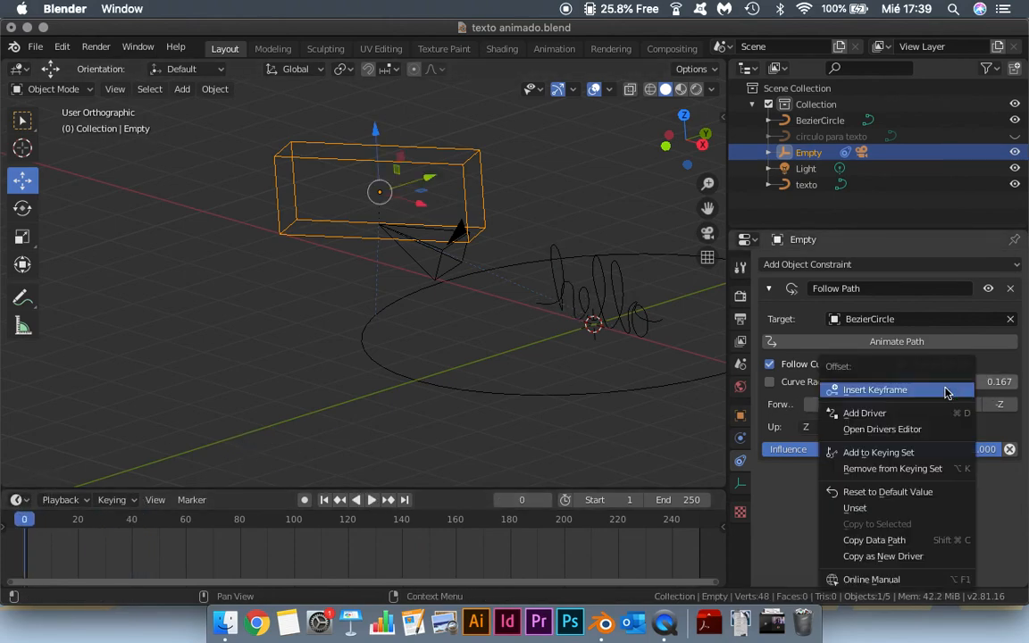
pyautogui.click(919, 393)
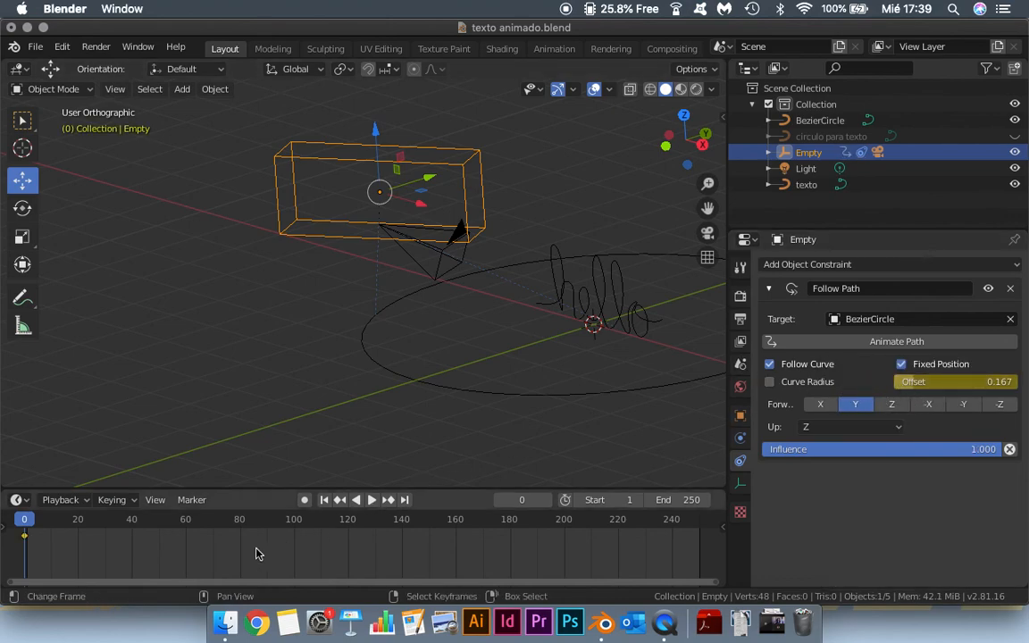
# Step: Set the Empty's Follow Path offset to 0.910 at frame 120 and insert a keyframe for it
pyautogui.moveTo(162, 533); pyautogui.dragTo(349, 506)
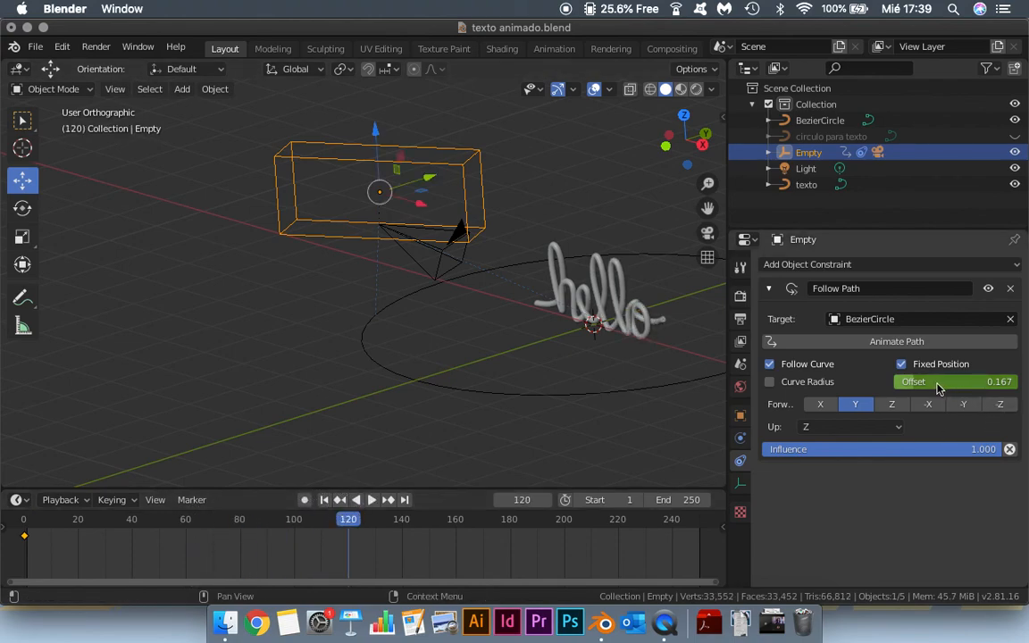
pyautogui.moveTo(935, 387)
pyautogui.mouseDown()
pyautogui.moveTo(952, 387)
pyautogui.moveTo(902, 387)
pyautogui.moveTo(955, 386)
pyautogui.mouseUp()
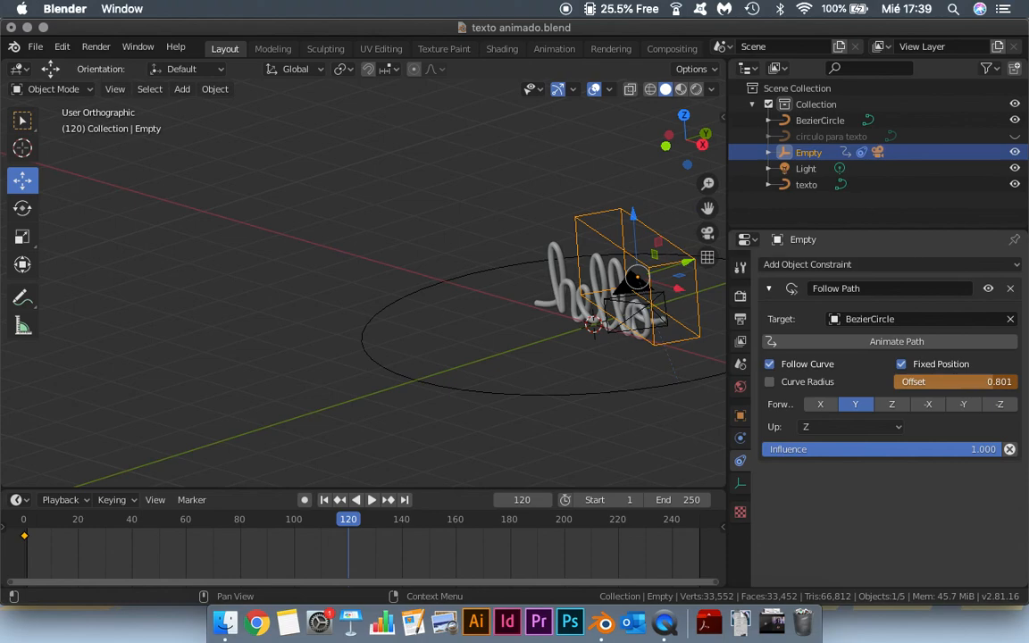
pyautogui.moveTo(956, 387); pyautogui.dragTo(994, 385)
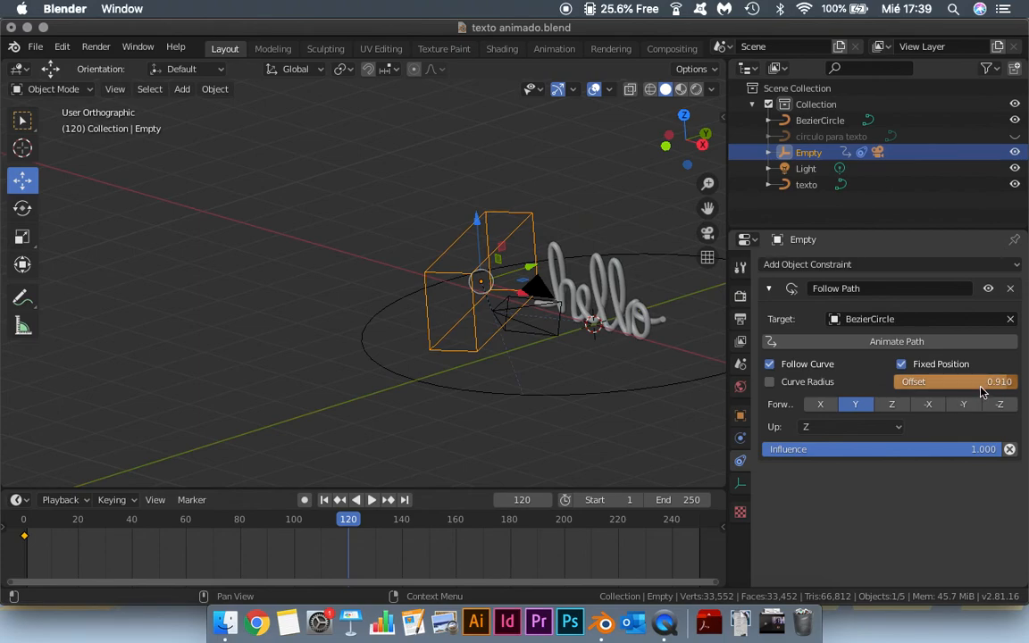
pyautogui.rightClick(981, 384)
pyautogui.click(971, 387)
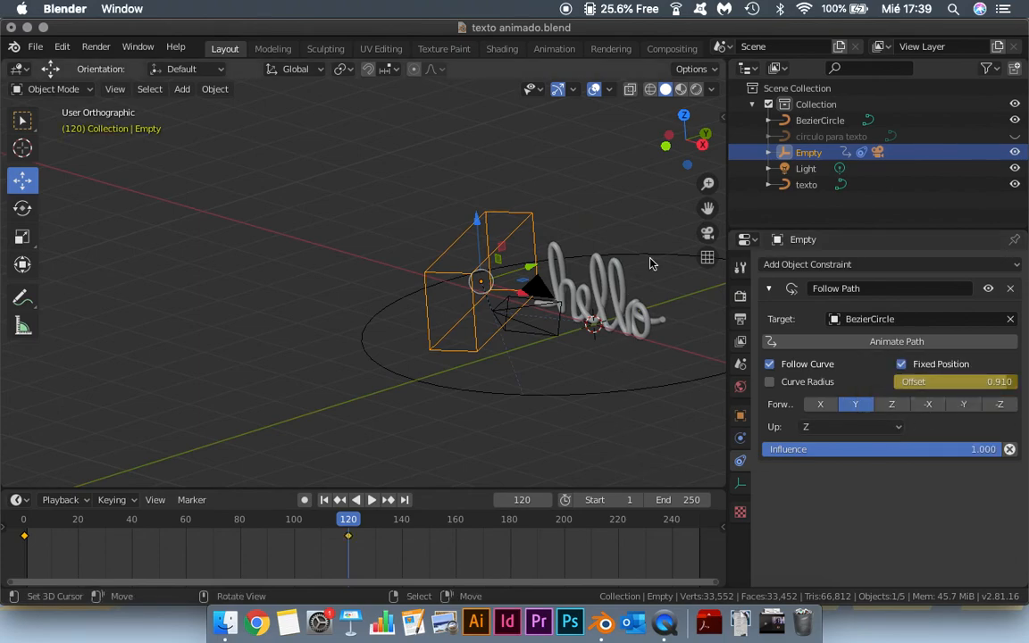
# Step: Play the animation from frame 1 through the camera to check the camera's move and the text framing
pyautogui.press('KP_0')
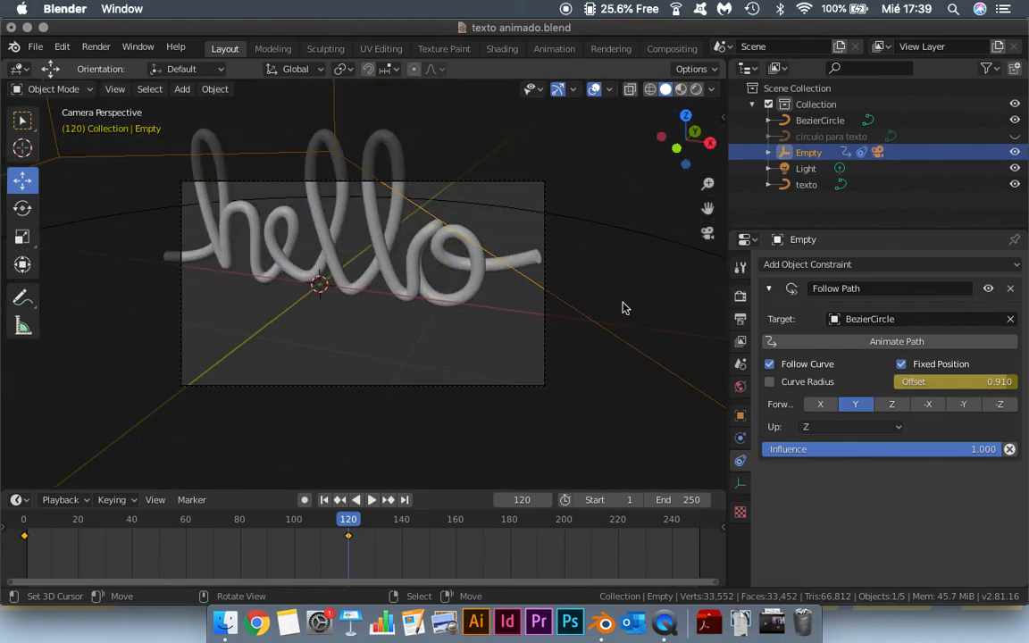
pyautogui.hotkey('shift', 'Left')
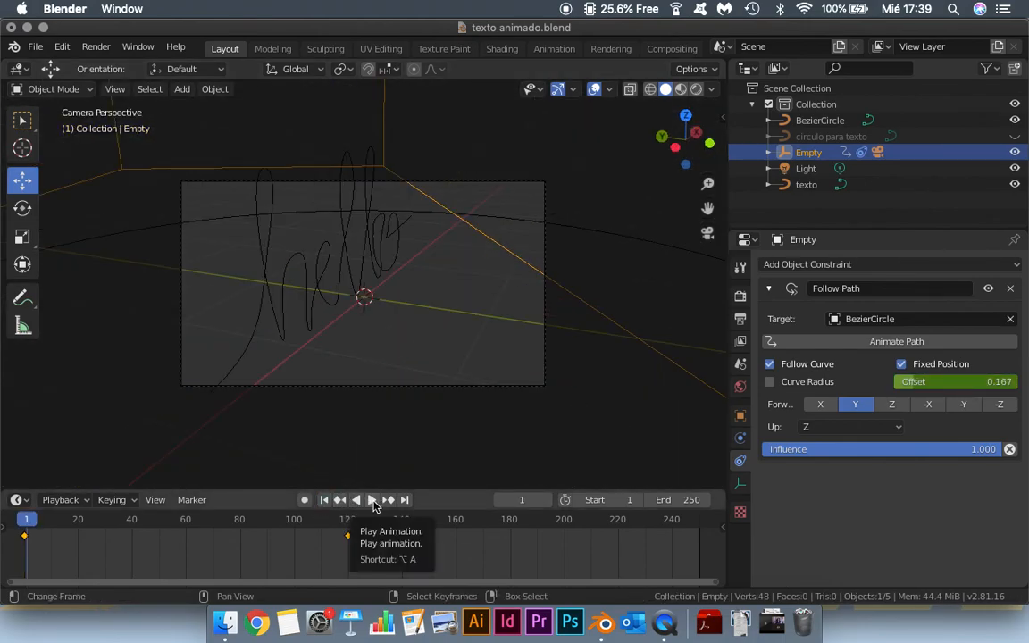
pyautogui.click(373, 501)
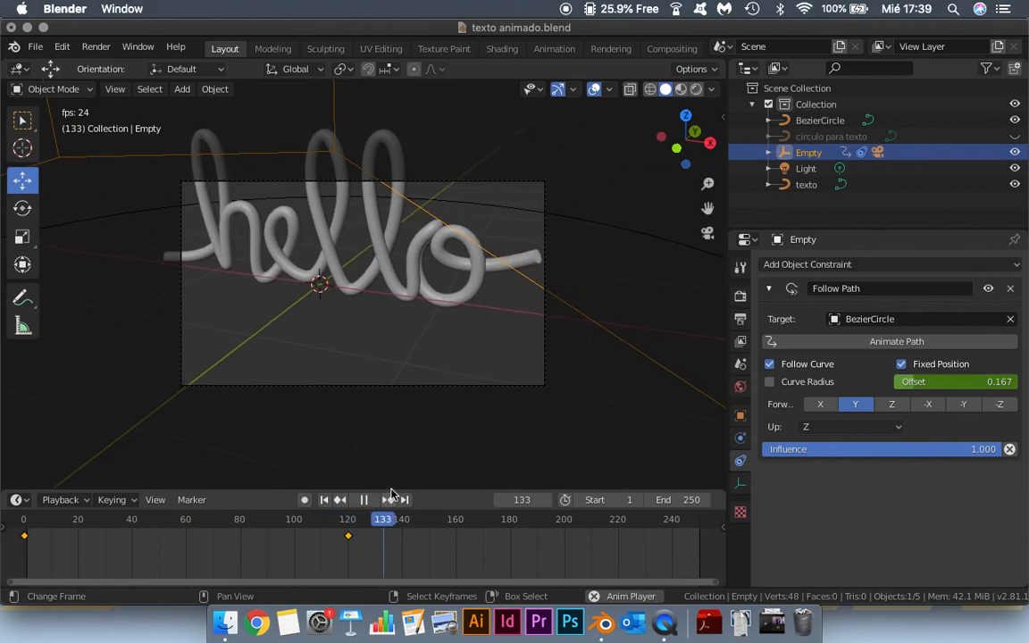
pyautogui.click(364, 503)
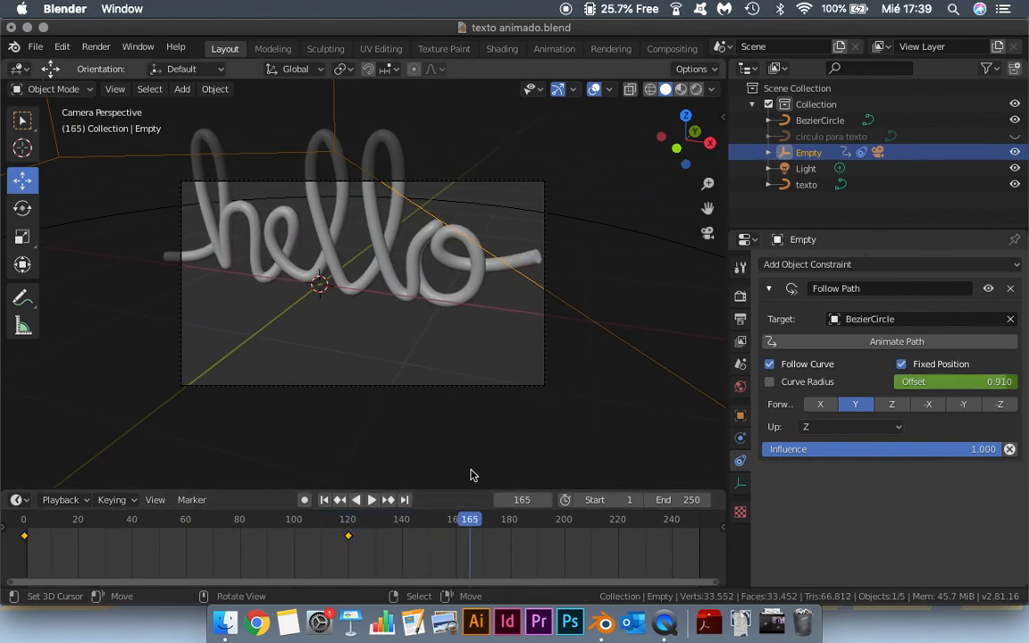
pyautogui.scroll(-5, 488, 391)
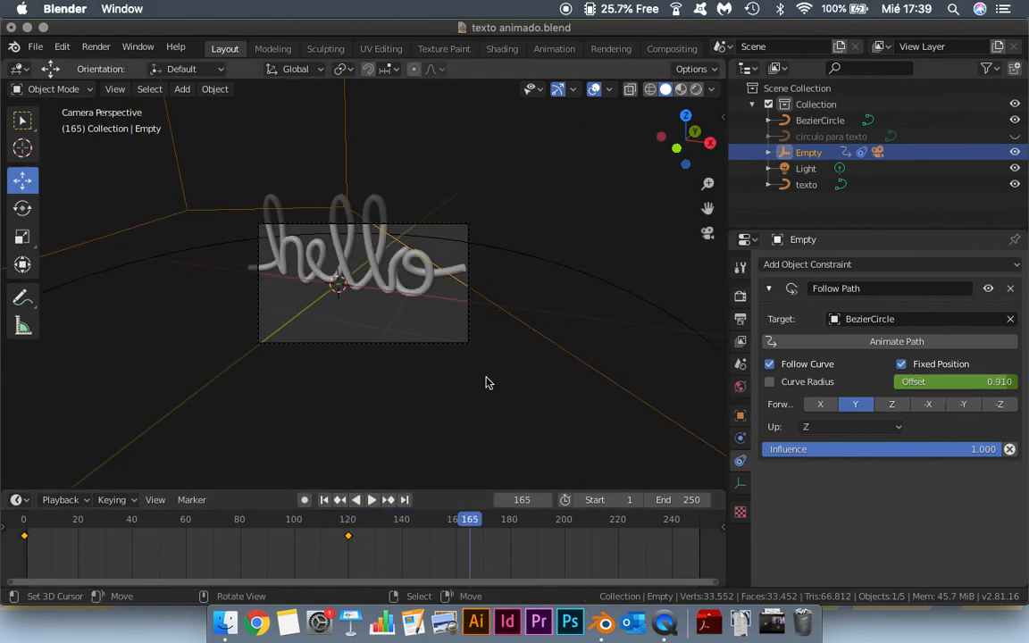
pyautogui.scroll(8, 471, 381)
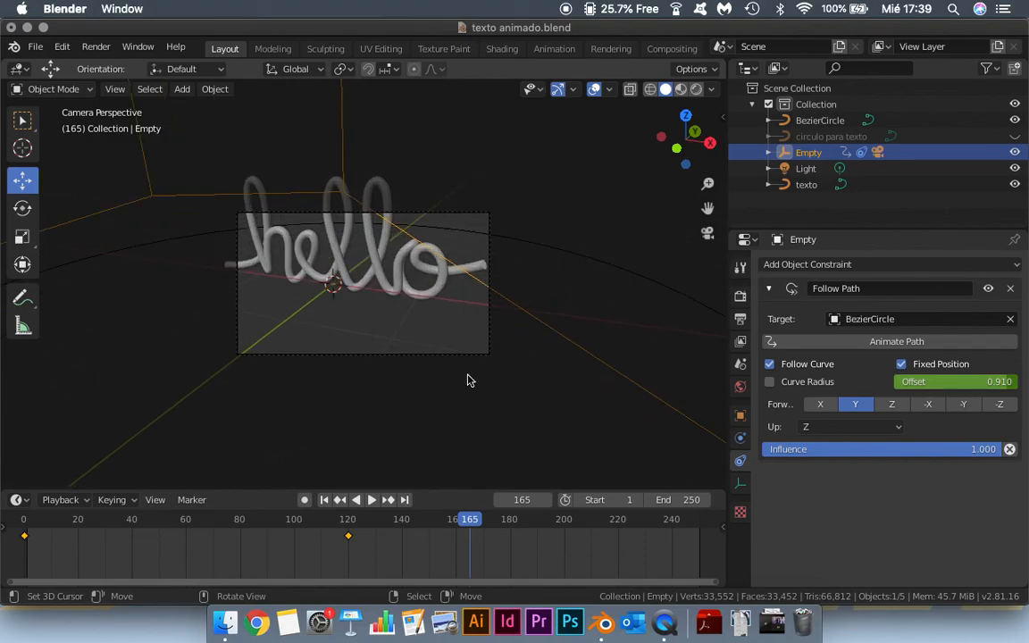
# Step: Rotate the BezierCircle path 180° around the global Z axis
pyautogui.press('KP_1')
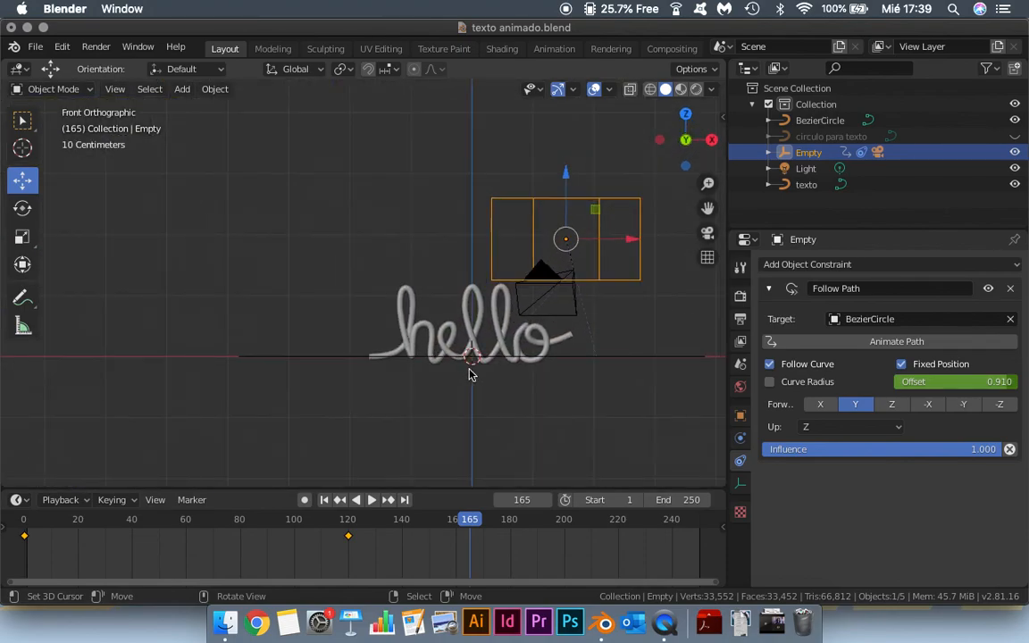
pyautogui.moveTo(471, 371); pyautogui.dragTo(402, 439, button='middle')
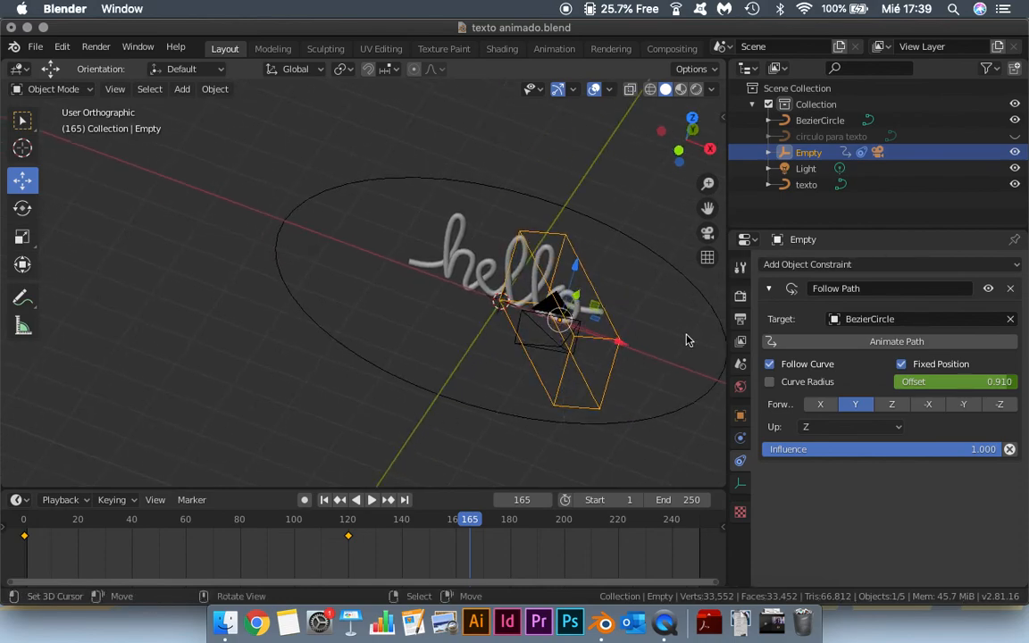
pyautogui.click(645, 418)
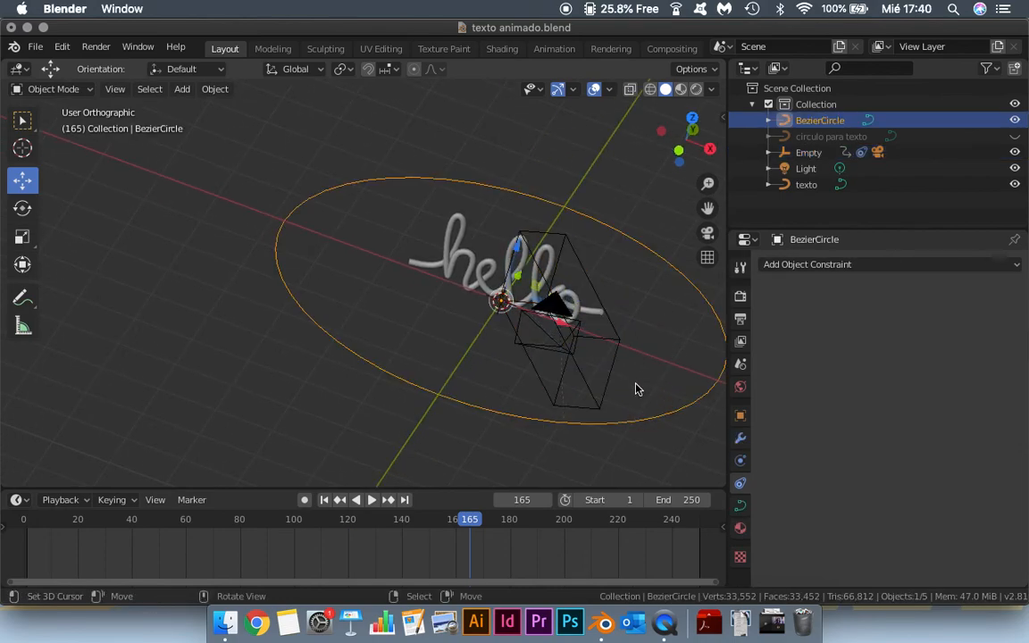
pyautogui.write('r18')
pyautogui.press('Escape')
pyautogui.write('rz180')
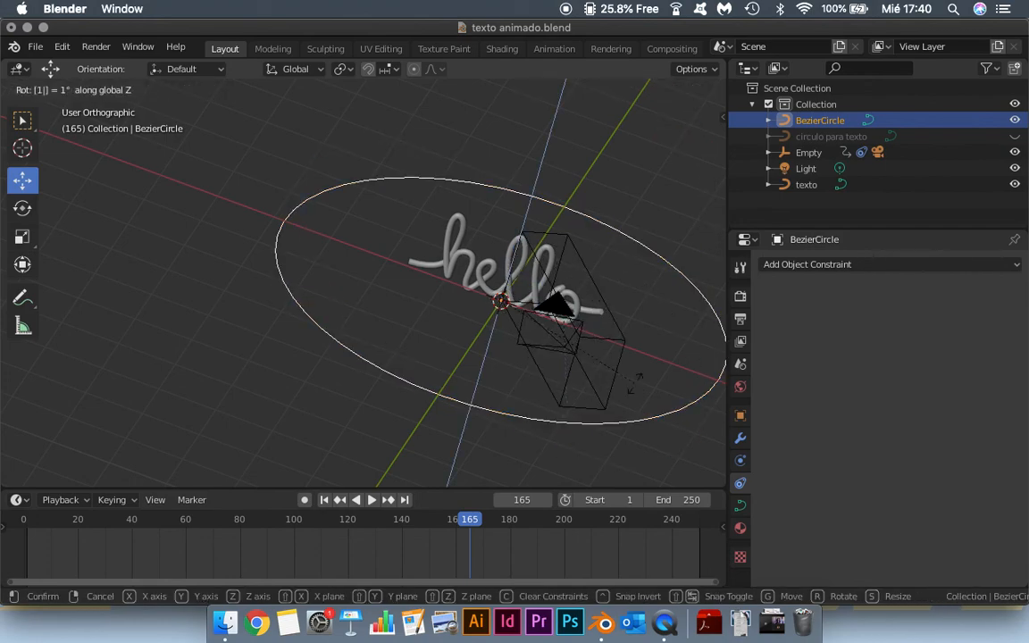
pyautogui.press('Return')
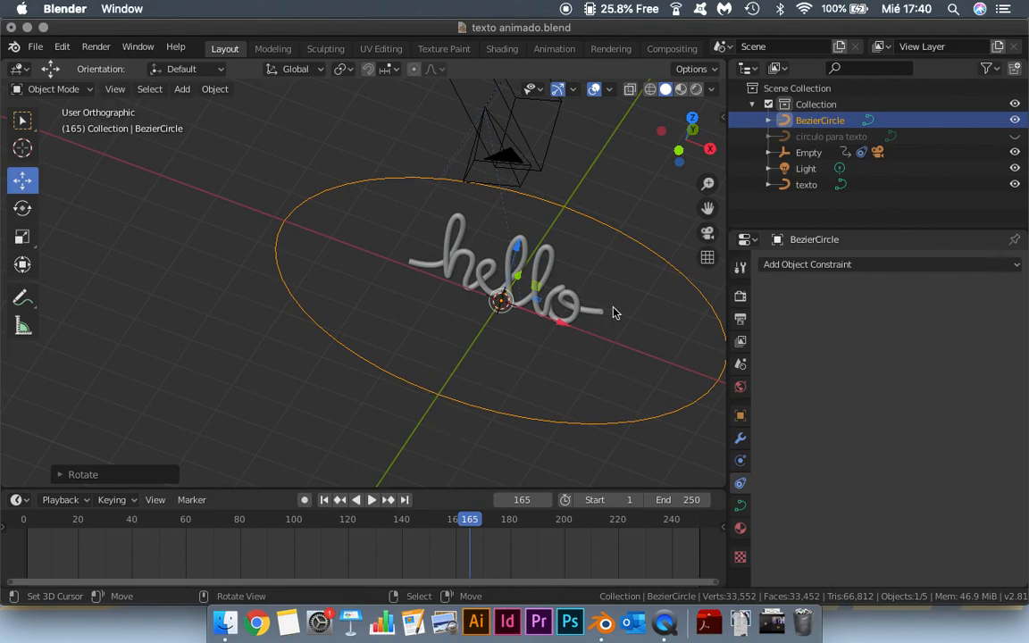
# Step: Play the animation through the camera from the first frame to examine the effect of the rotated path
pyautogui.press('KP_0')
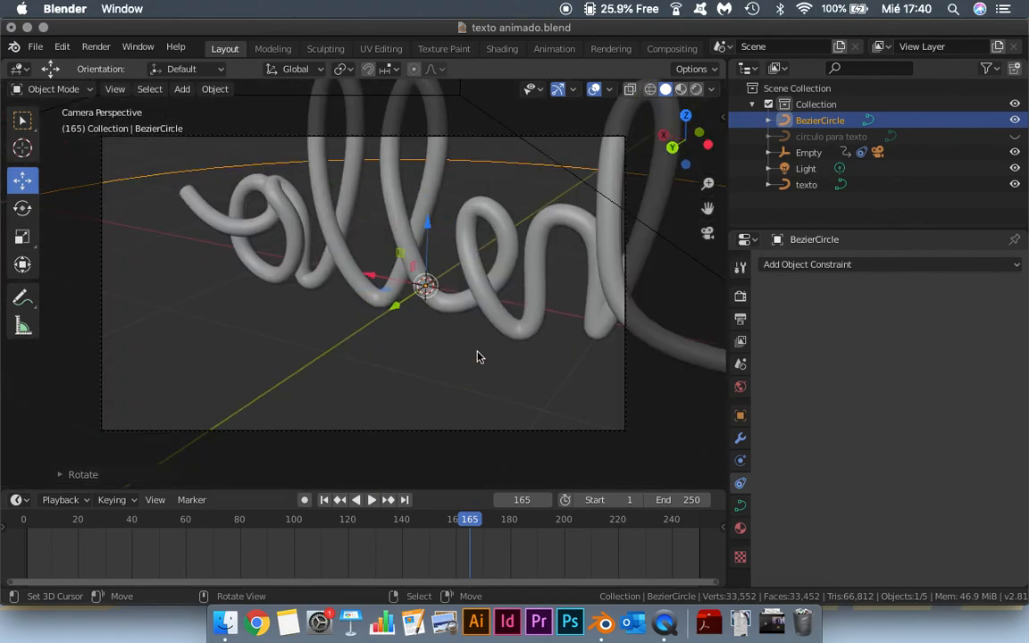
pyautogui.click(324, 500)
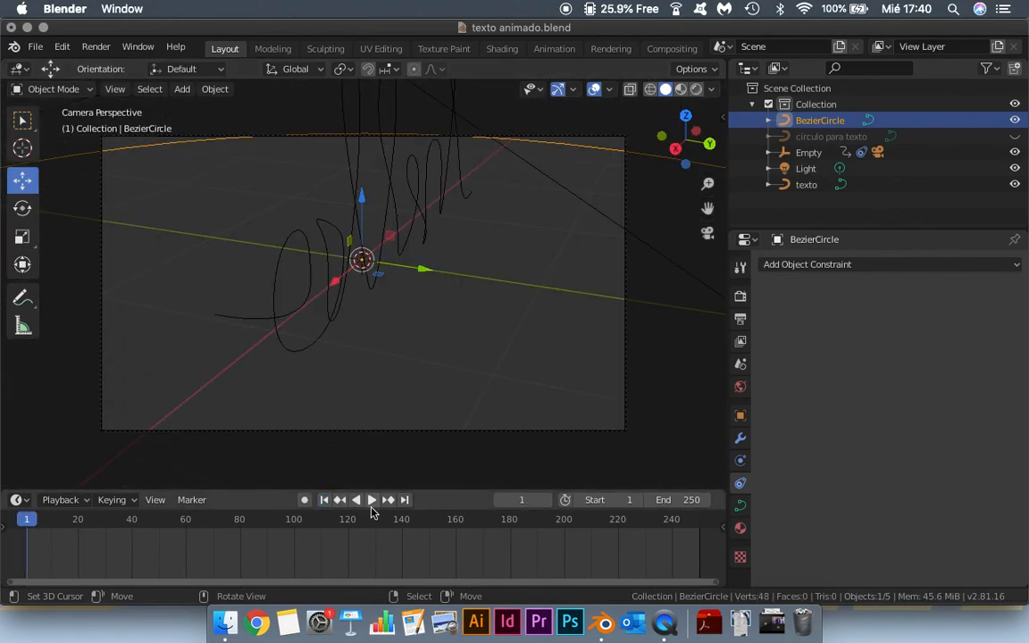
pyautogui.click(372, 501)
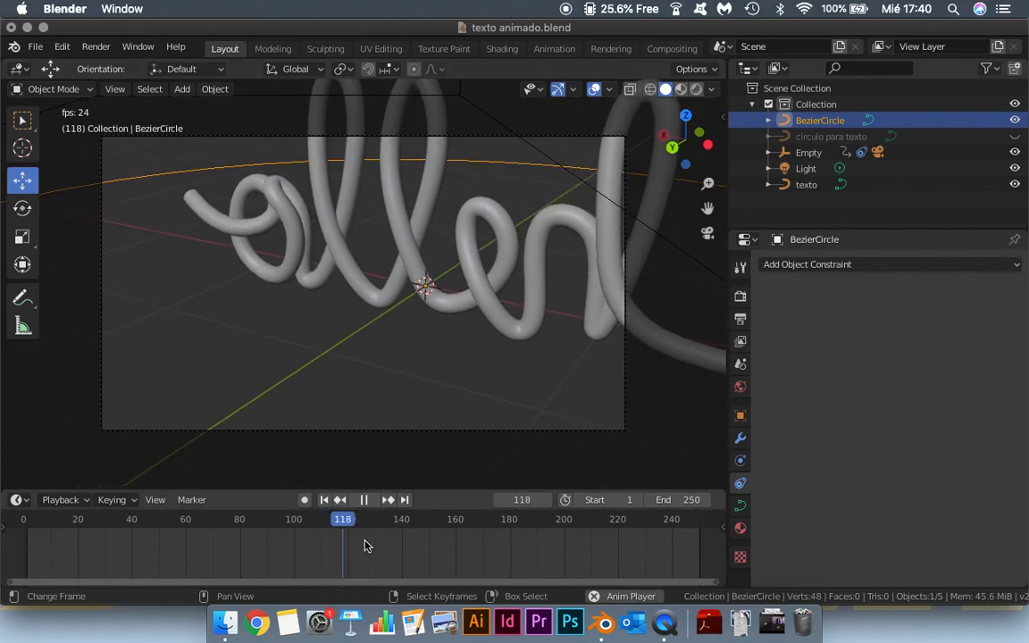
pyautogui.click(365, 501)
# Step: Select the Empty and delete its Follow Path offset keyframe at frame 0
pyautogui.moveTo(344, 519); pyautogui.dragTo(23, 522)
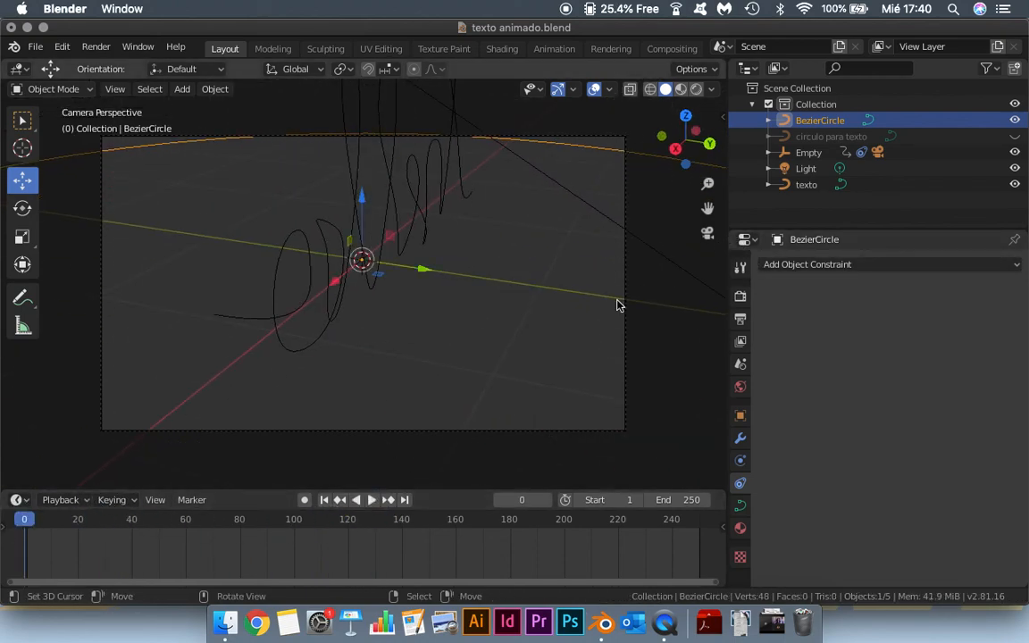
pyautogui.press('KP_1')
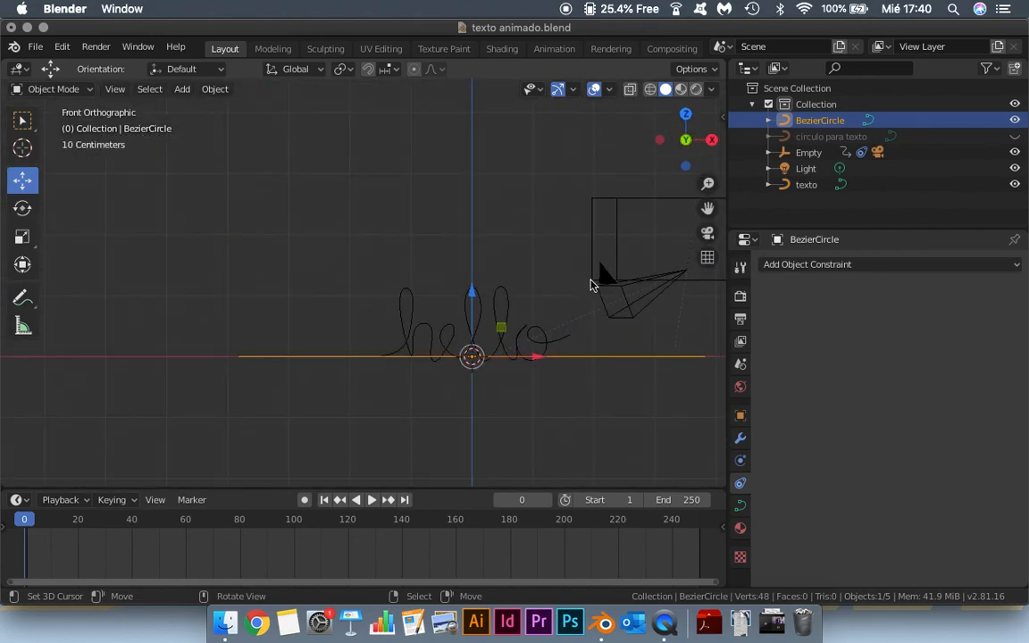
pyautogui.click(590, 285)
pyautogui.click(639, 238)
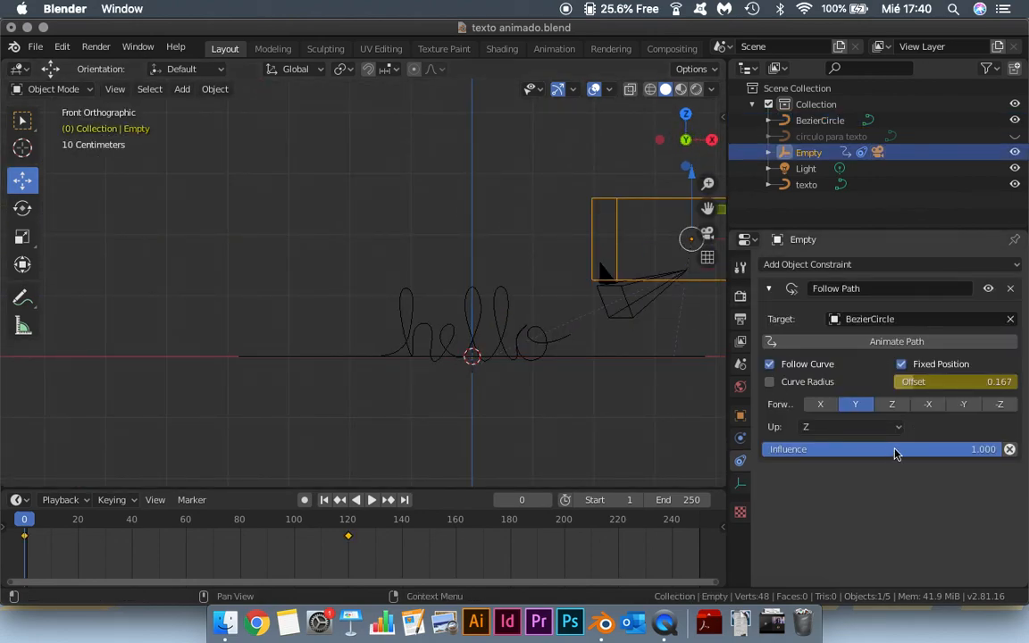
pyautogui.moveTo(454, 342); pyautogui.dragTo(502, 464, button='middle')
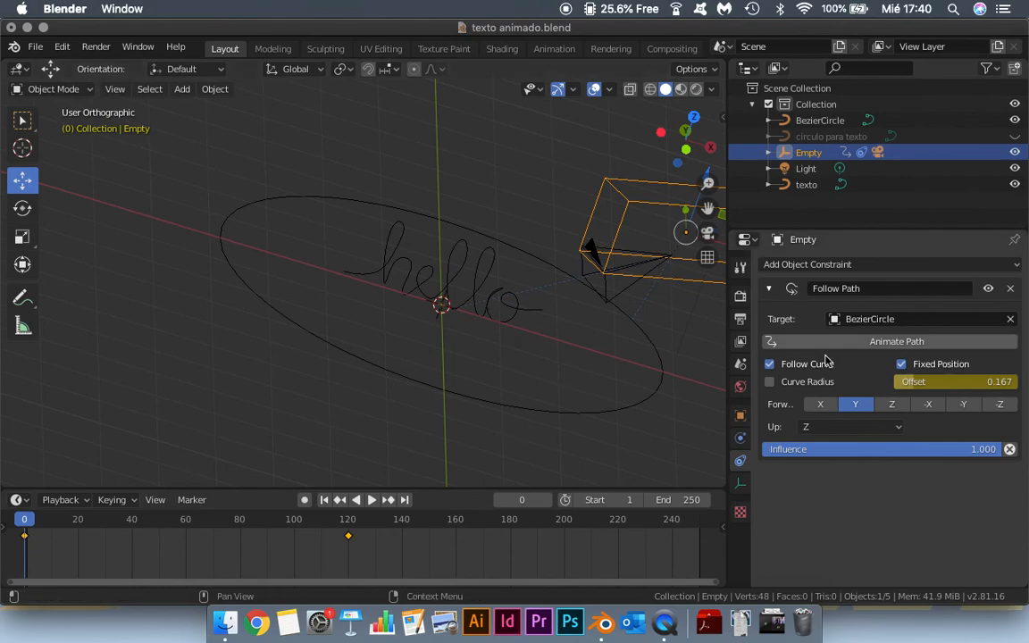
pyautogui.moveTo(982, 382)
pyautogui.mouseDown()
pyautogui.moveTo(929, 382)
pyautogui.moveTo(999, 383)
pyautogui.mouseUp()
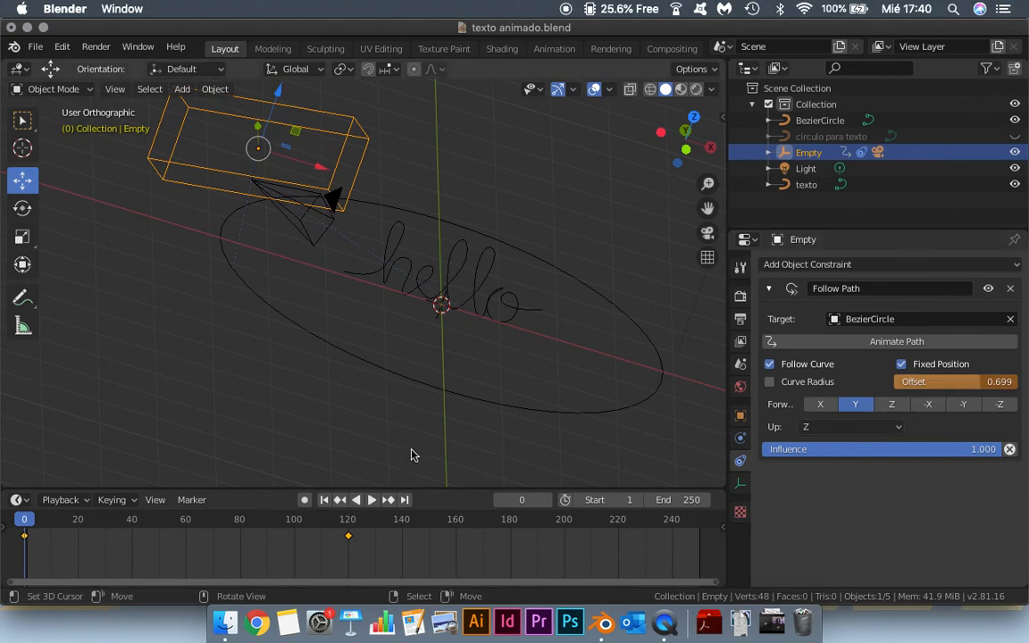
pyautogui.click(25, 540)
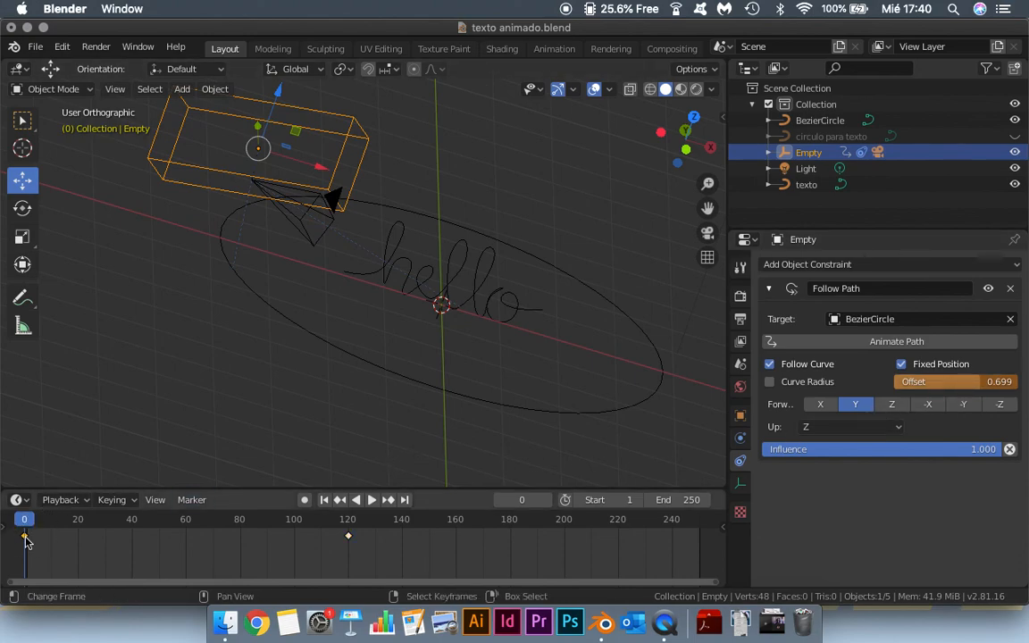
pyautogui.press('x')
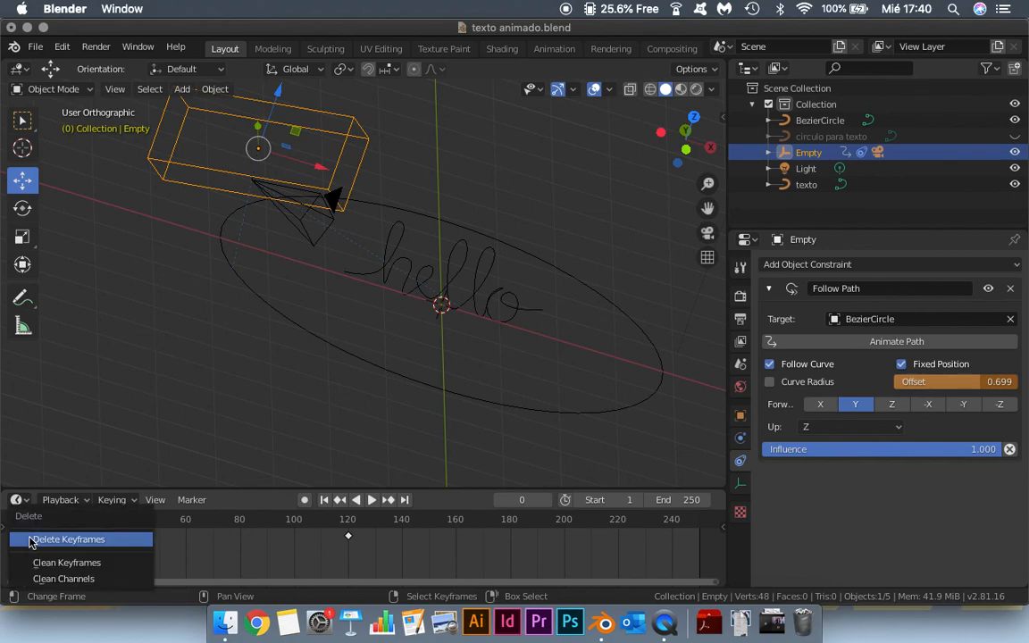
pyautogui.click(45, 539)
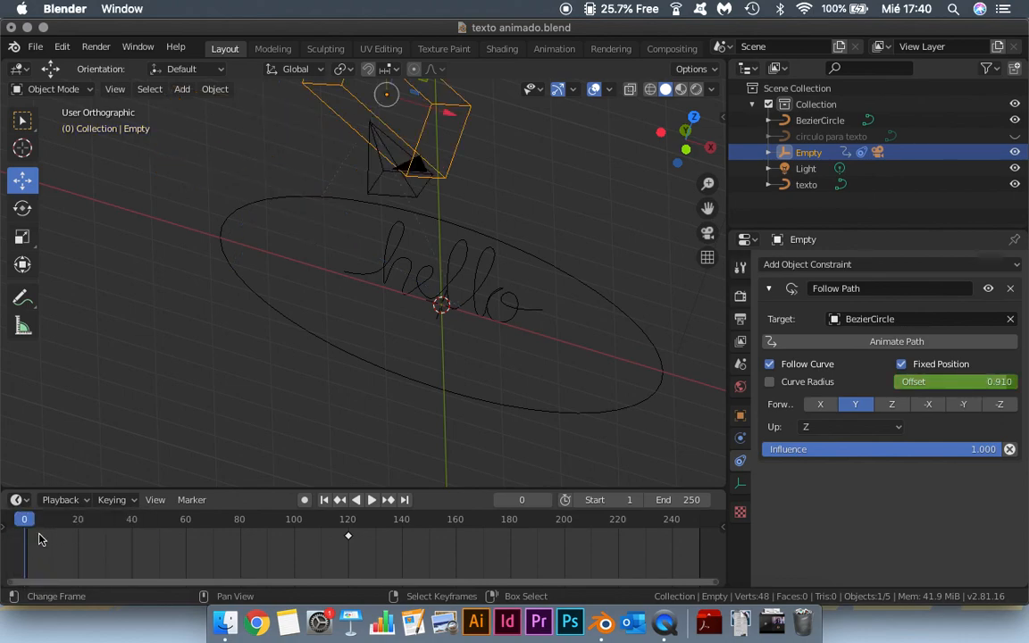
# Step: At frame 1, set the Empty's Follow Path offset to 0.712 and insert a keyframe for it
pyautogui.press('Right')
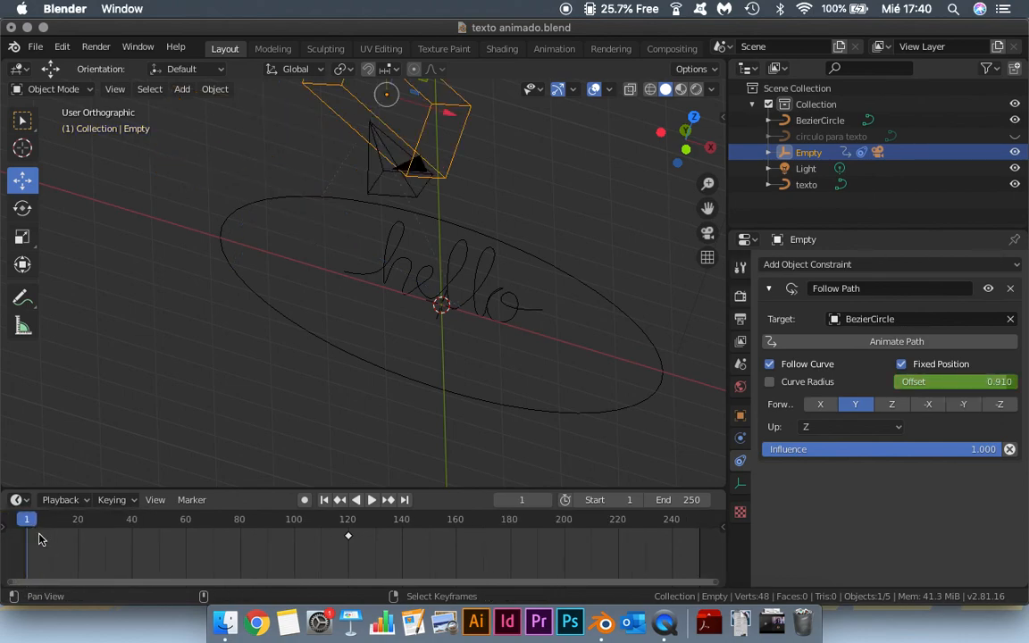
pyautogui.moveTo(536, 302)
pyautogui.mouseDown(button='middle')
pyautogui.moveTo(611, 337)
pyautogui.moveTo(548, 286)
pyautogui.moveTo(527, 294)
pyautogui.mouseUp(button='middle')
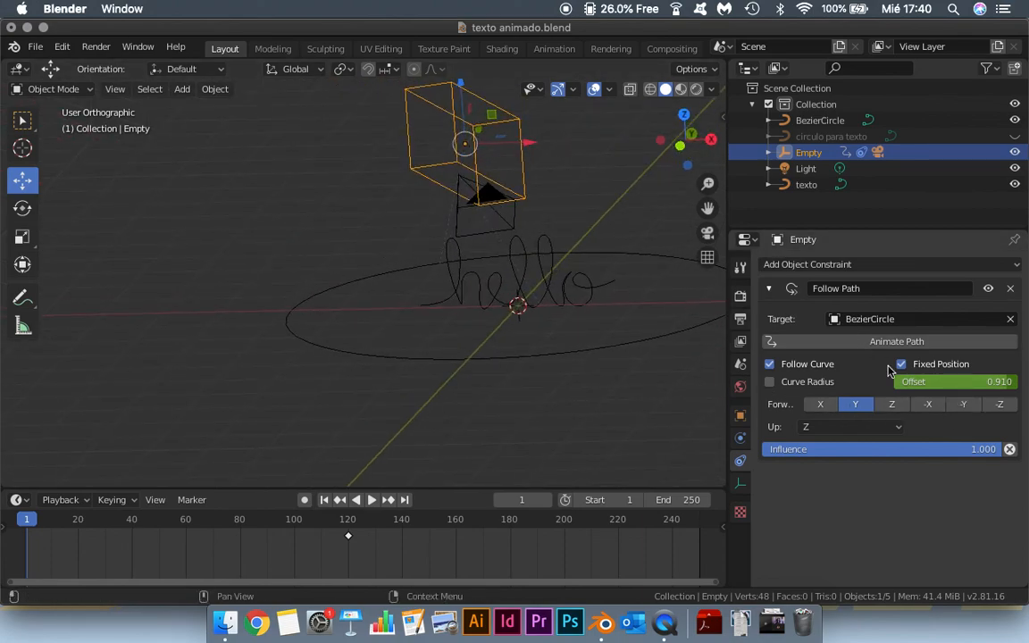
pyautogui.moveTo(902, 381); pyautogui.dragTo(852, 381)
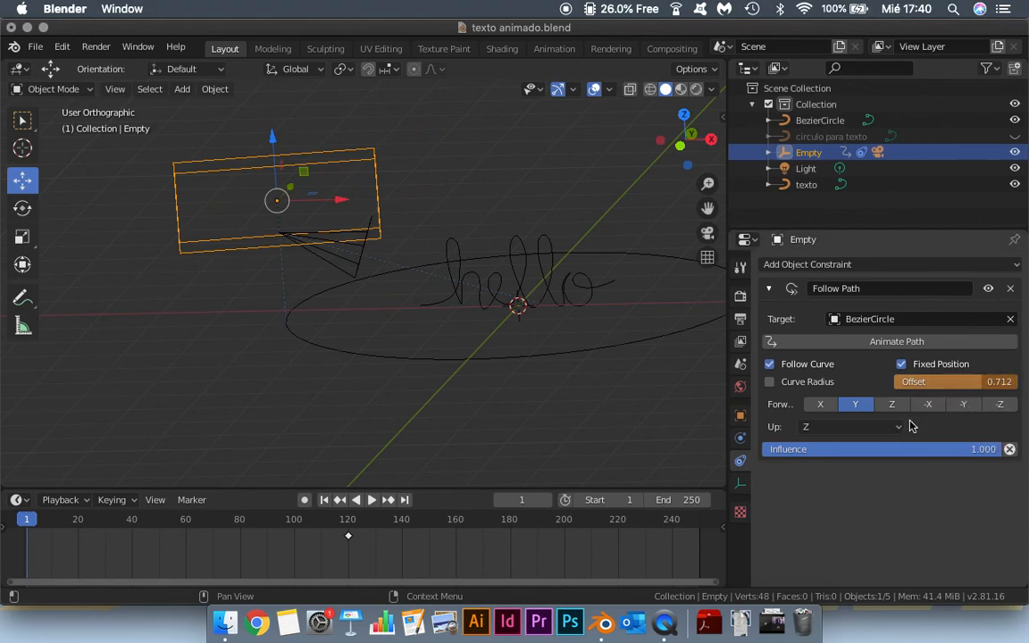
pyautogui.rightClick(920, 381)
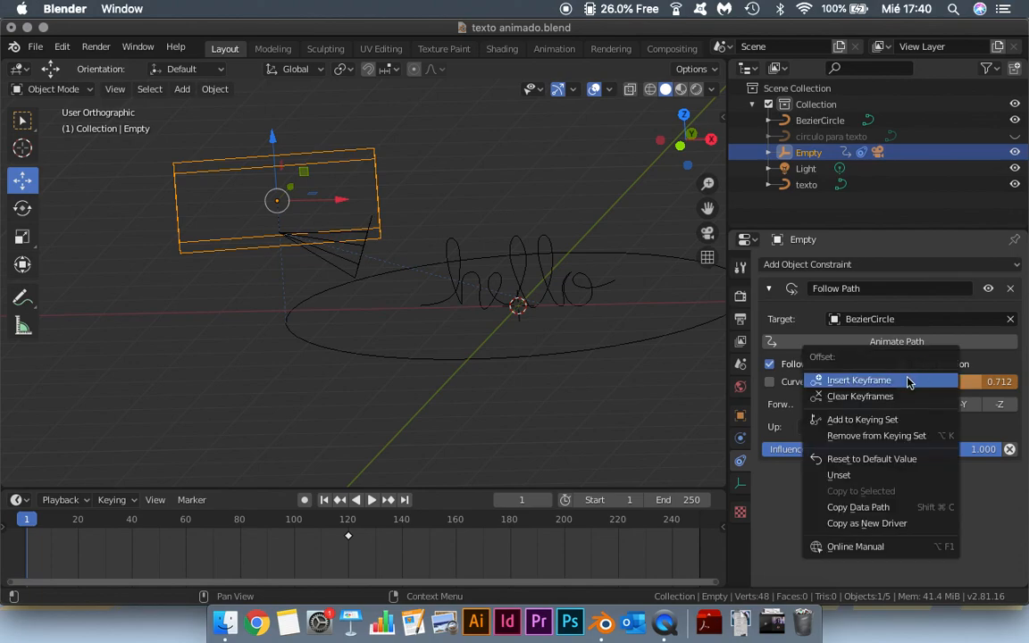
pyautogui.click(909, 383)
# Step: Try a Follow Path offset of 0.202 at frame 22, and delete the Empty's keyframe at frame 120
pyautogui.moveTo(215, 521); pyautogui.dragTo(83, 527)
pyautogui.moveTo(952, 382); pyautogui.dragTo(817, 382)
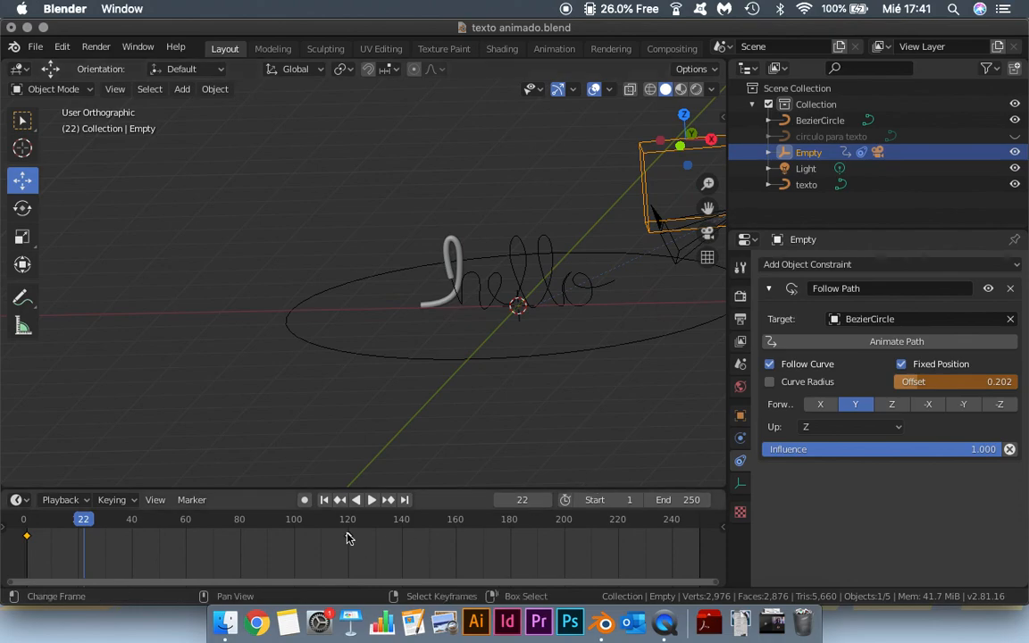
pyautogui.moveTo(90, 519); pyautogui.dragTo(298, 528)
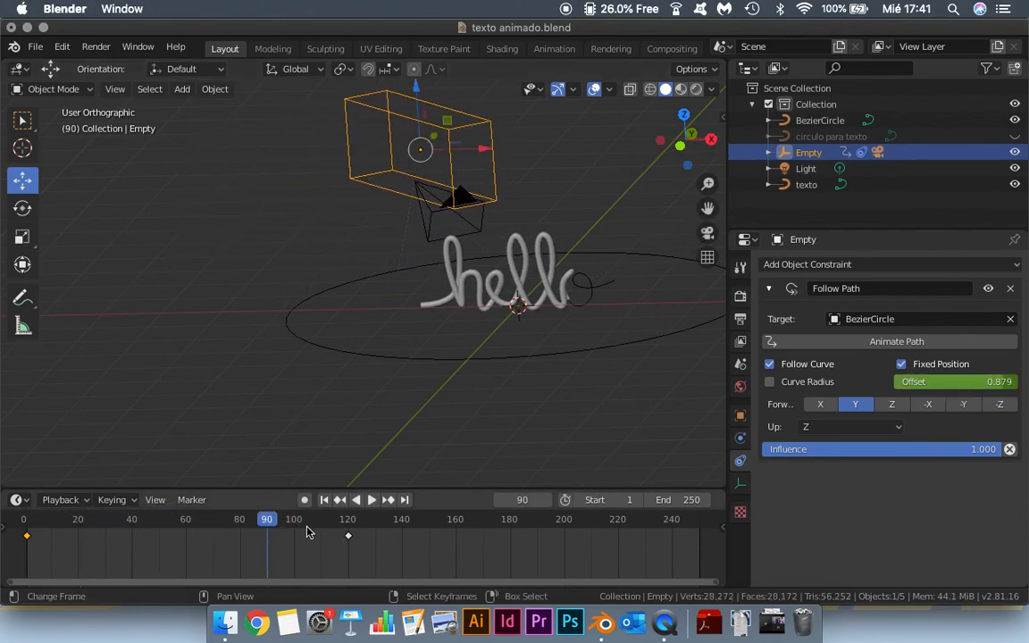
pyautogui.press('x')
pyautogui.click(355, 548)
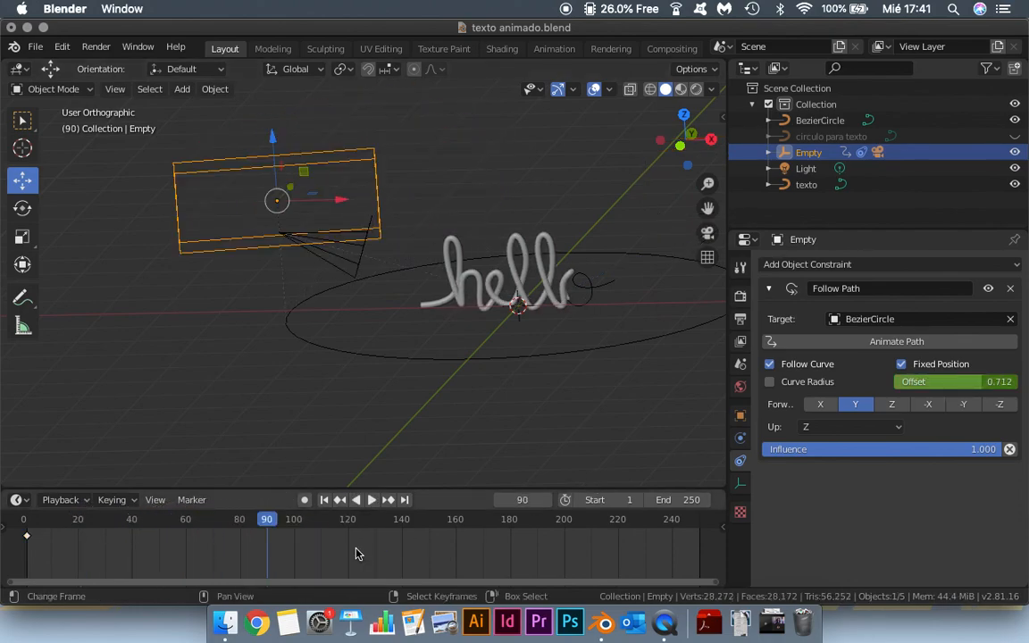
# Step: At frame 120, set the Empty's Follow Path offset to 0.308 and insert a keyframe for it
pyautogui.moveTo(254, 524); pyautogui.dragTo(348, 519)
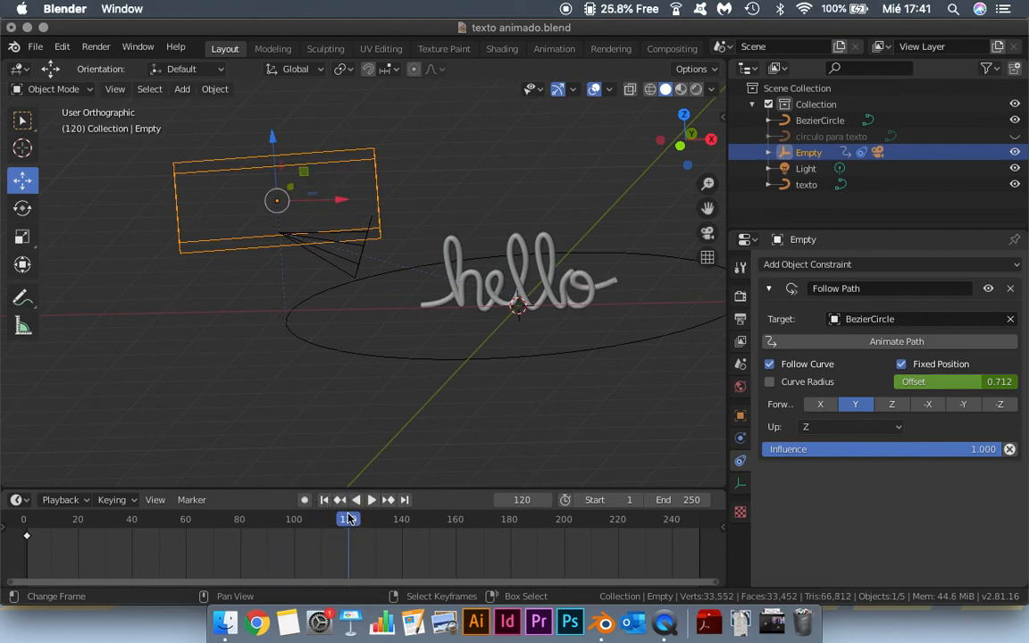
pyautogui.moveTo(958, 385); pyautogui.dragTo(908, 385)
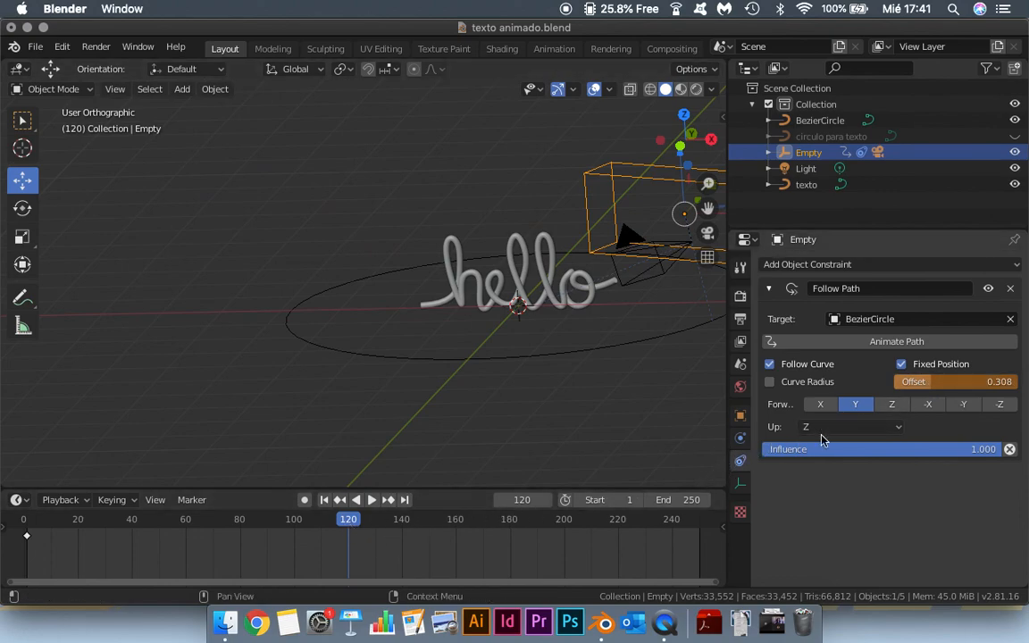
pyautogui.rightClick(876, 384)
pyautogui.click(853, 390)
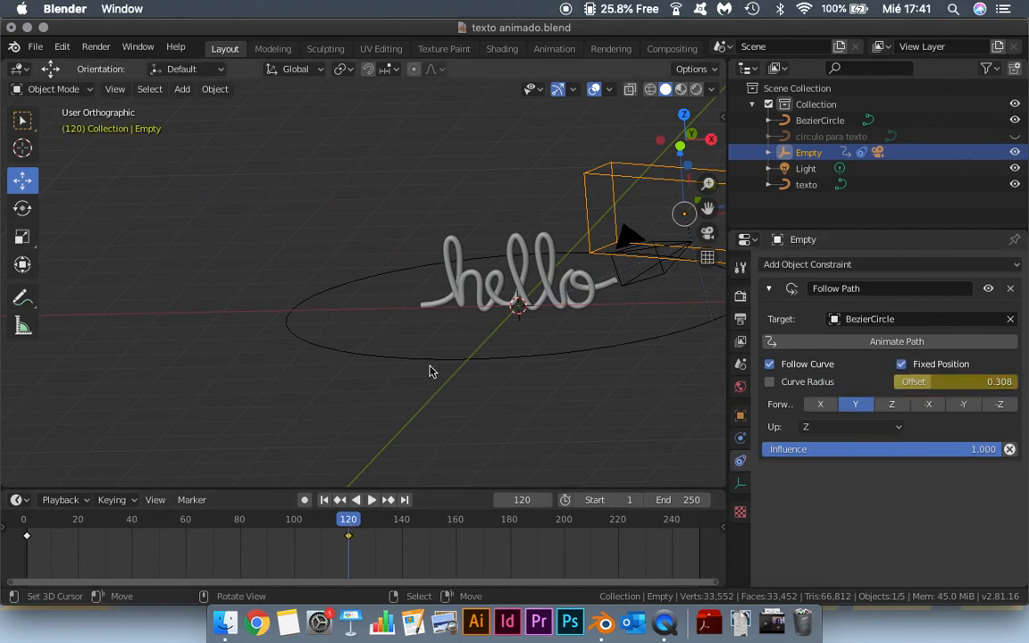
# Step: Play the animation from frame 1 in camera view to check the new orbit around the text
pyautogui.moveTo(430, 367); pyautogui.dragTo(439, 394, button='middle')
pyautogui.press('KP_0')
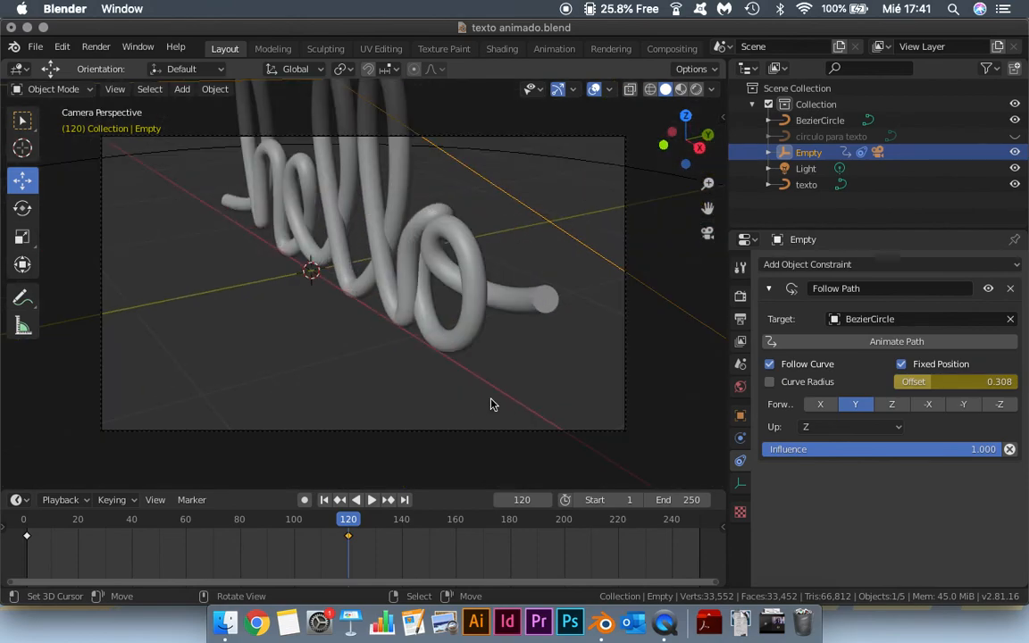
pyautogui.click(323, 500)
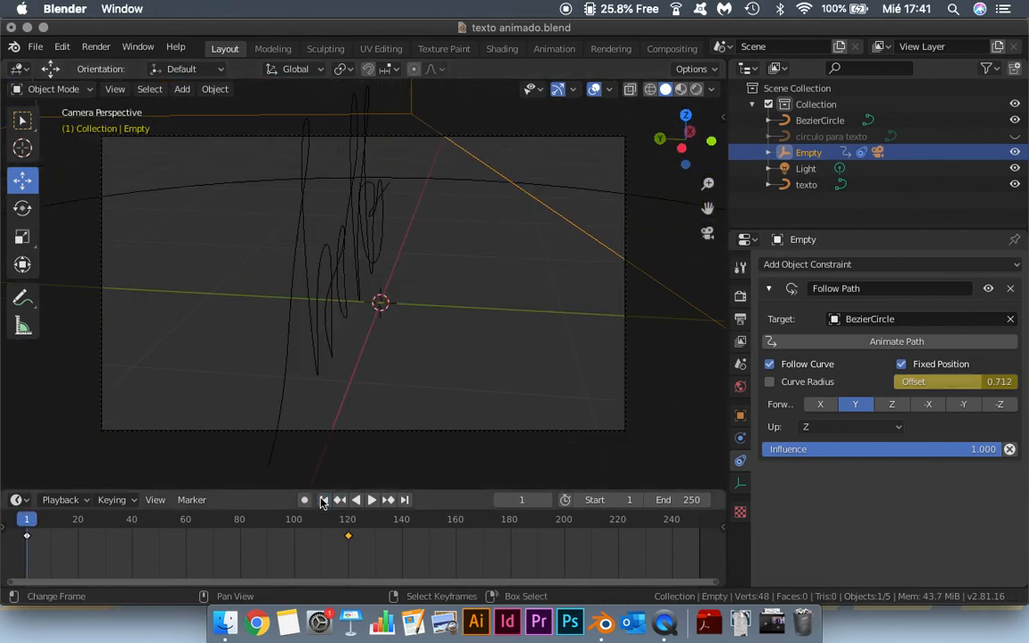
pyautogui.click(372, 500)
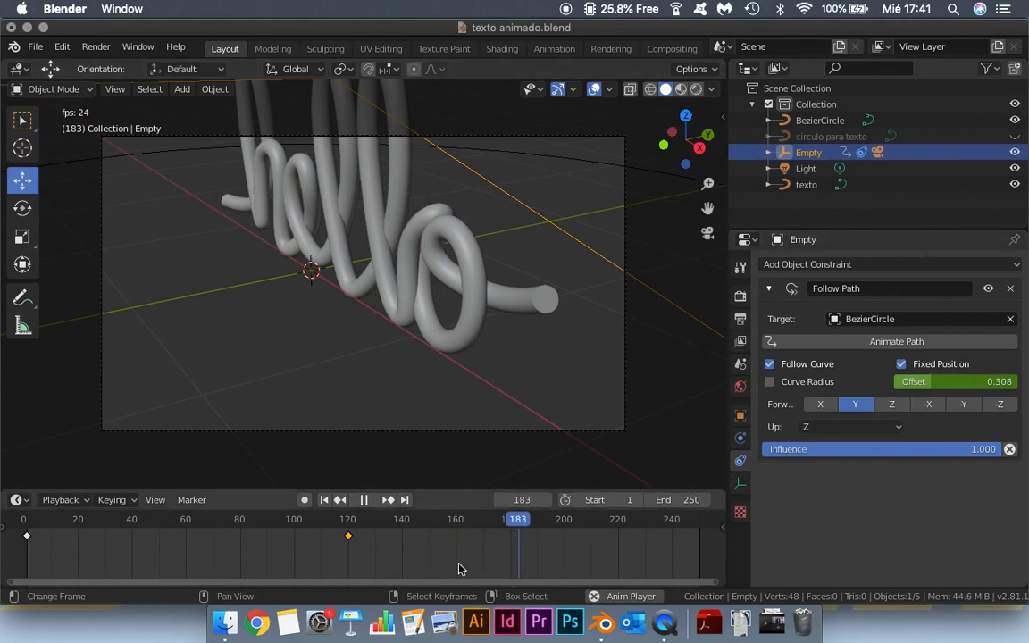
pyautogui.click(364, 500)
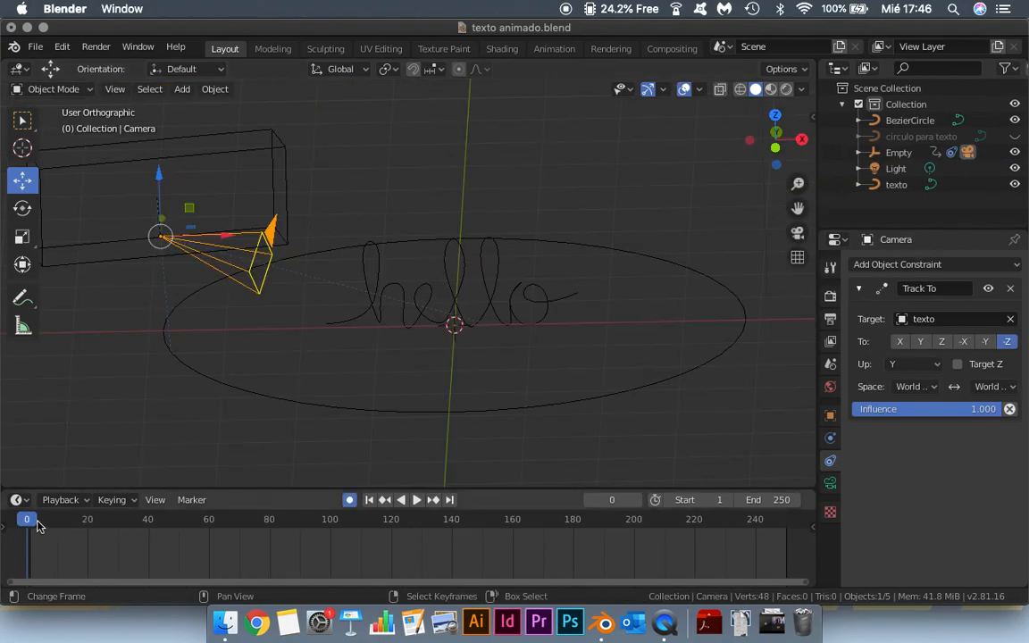
# Step: Go to frame 1 and compare the keyframes and constraints of the Empty and the camera
pyautogui.click(278, 534)
pyautogui.moveTo(277, 534); pyautogui.dragTo(28, 489)
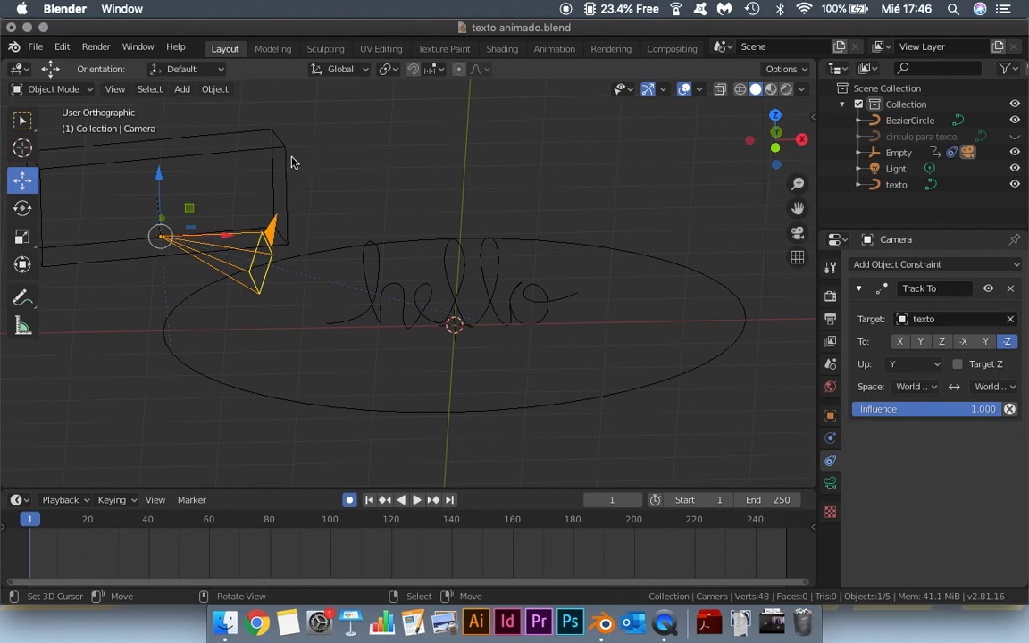
pyautogui.click(270, 174)
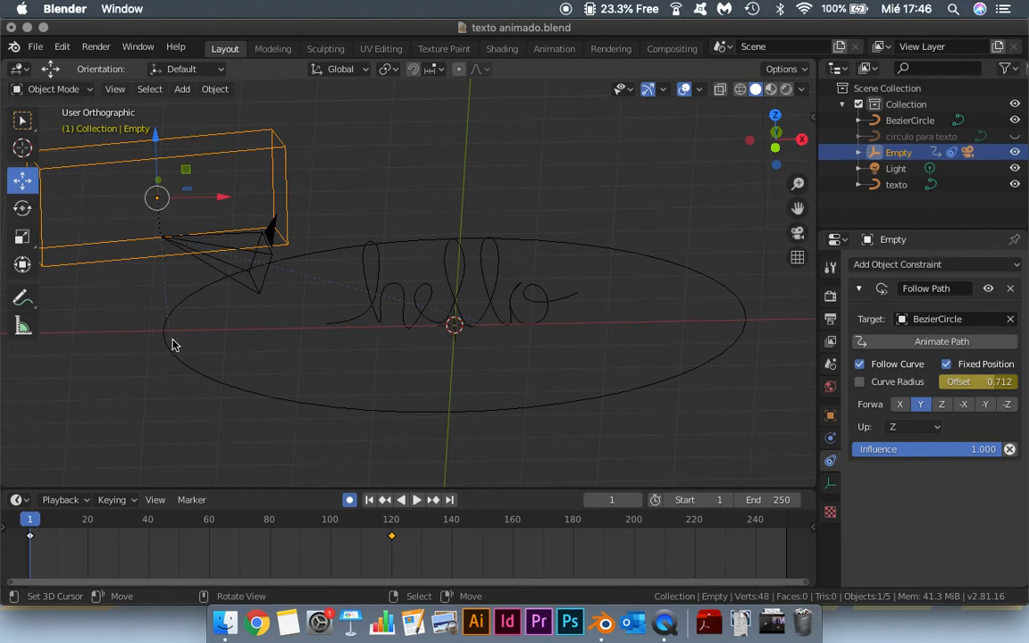
pyautogui.click(243, 277)
pyautogui.click(236, 230)
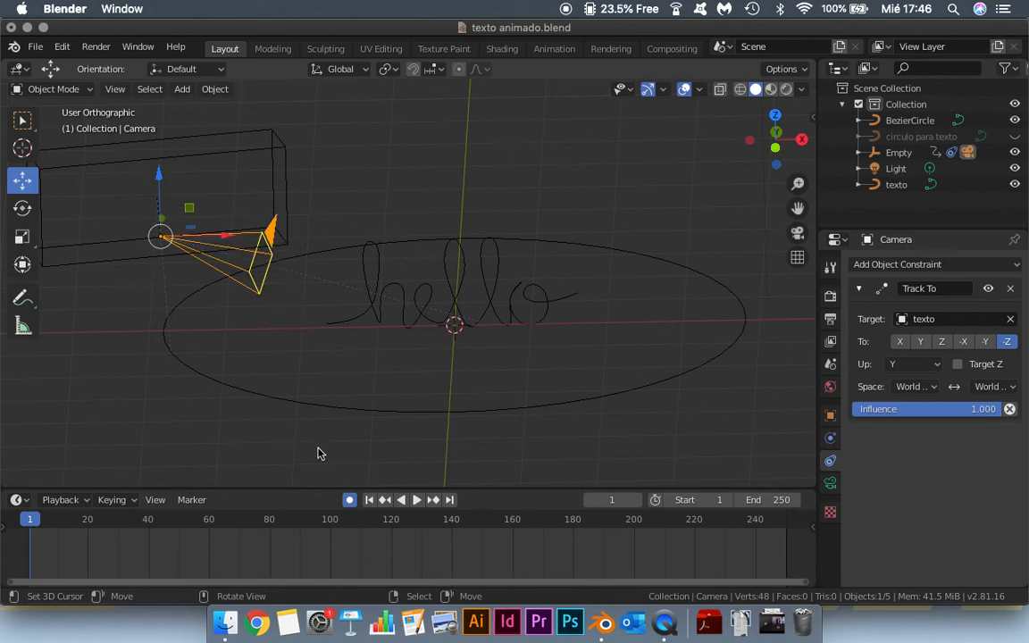
# Step: Turn off automatic keyframing and undo a small trial move of the camera
pyautogui.click(351, 501)
pyautogui.moveTo(231, 241)
pyautogui.mouseDown()
pyautogui.moveTo(149, 236)
pyautogui.moveTo(506, 228)
pyautogui.moveTo(23, 234)
pyautogui.moveTo(549, 237)
pyautogui.moveTo(229, 237)
pyautogui.moveTo(237, 247)
pyautogui.mouseUp()
pyautogui.hotkey('ctrl', 'z')
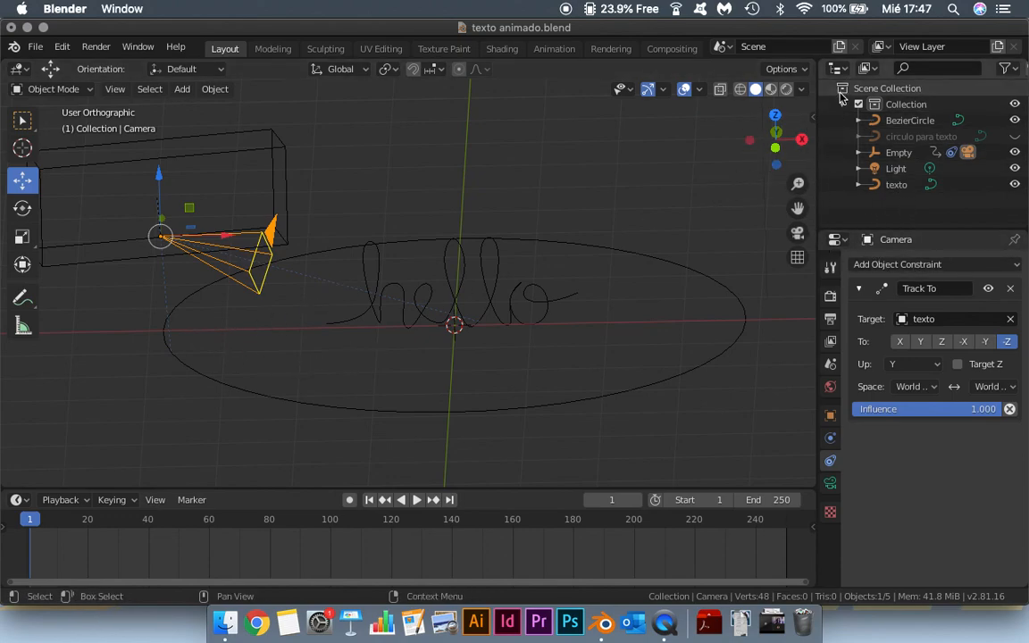
# Step: Widen the Outliner area and turn it into a second 3D Viewport
pyautogui.click(818, 144)
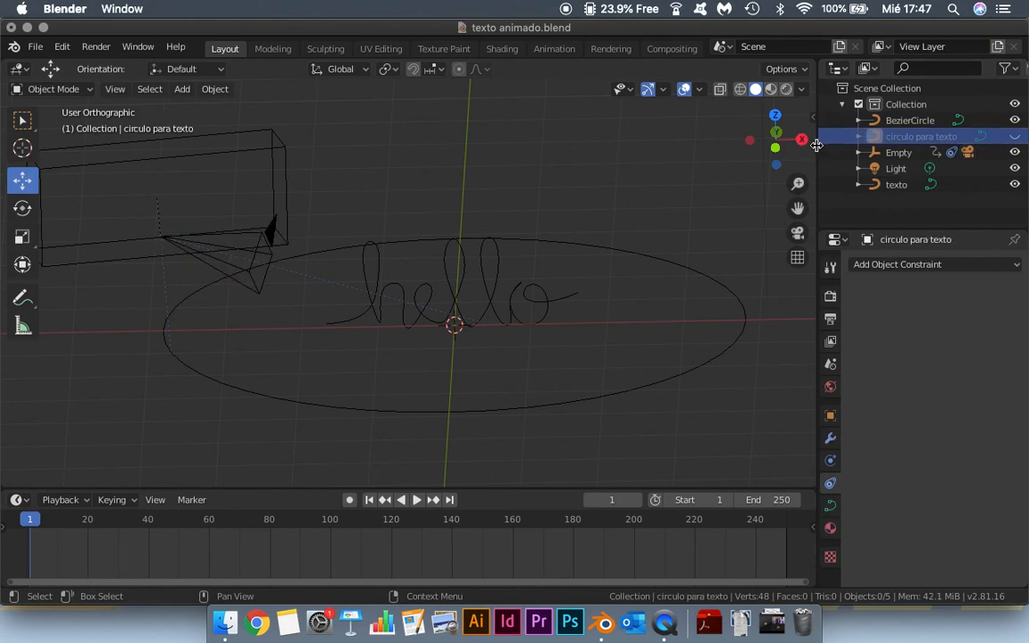
pyautogui.moveTo(816, 144); pyautogui.dragTo(772, 144)
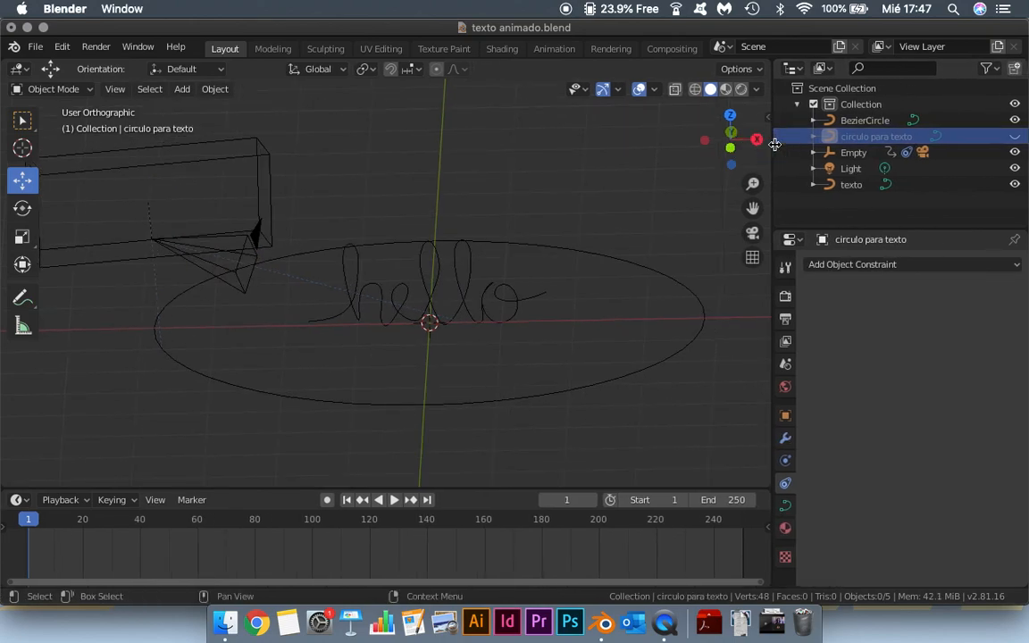
pyautogui.click(790, 69)
pyautogui.press('Escape')
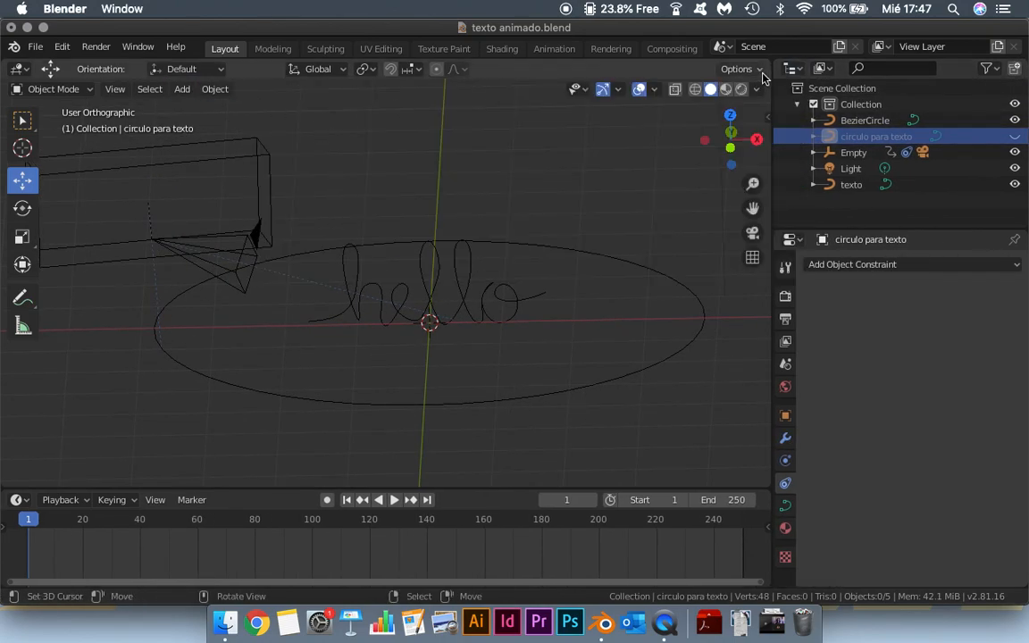
pyautogui.click(791, 69)
pyautogui.click(296, 128)
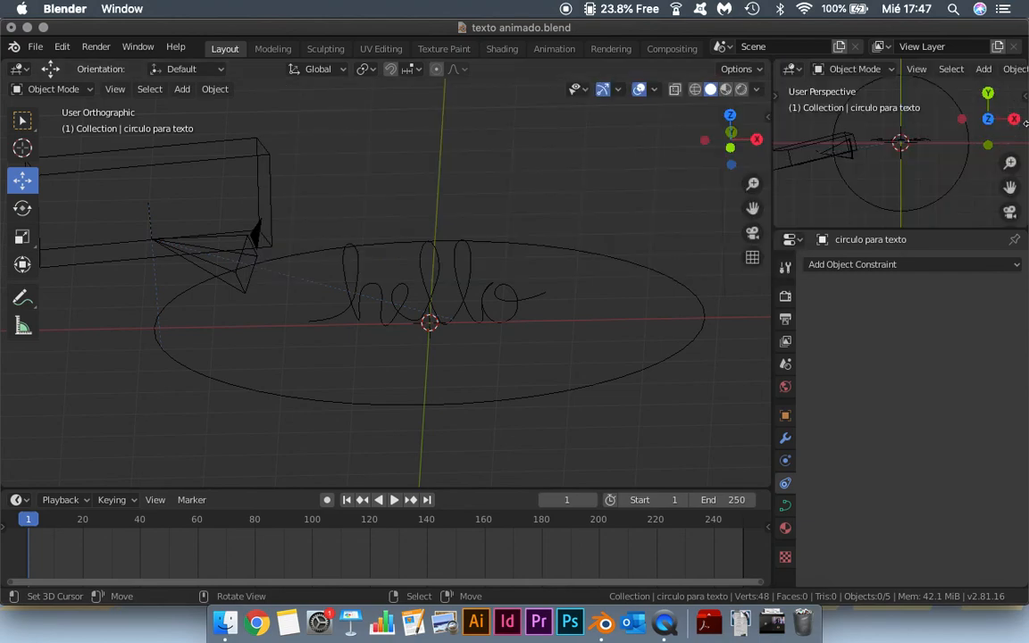
# Step: Show the camera view in the second 3D Viewport and enlarge that viewport in width and height
pyautogui.moveTo(769, 143)
pyautogui.mouseDown()
pyautogui.moveTo(321, 142)
pyautogui.moveTo(778, 140)
pyautogui.mouseUp()
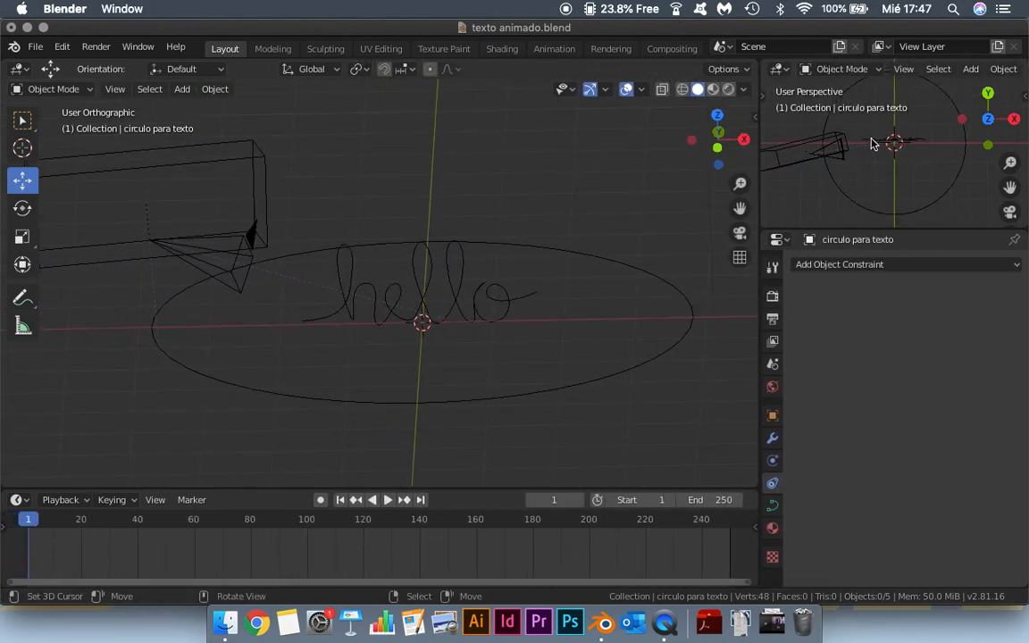
pyautogui.press('KP_0')
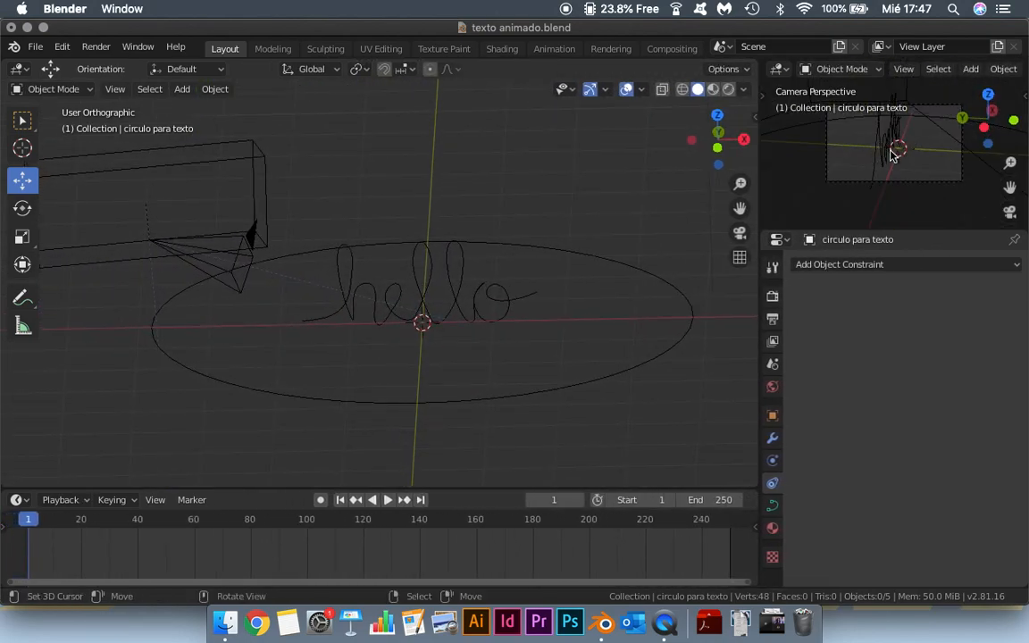
pyautogui.moveTo(760, 227); pyautogui.dragTo(618, 219)
pyautogui.moveTo(827, 231); pyautogui.dragTo(909, 476)
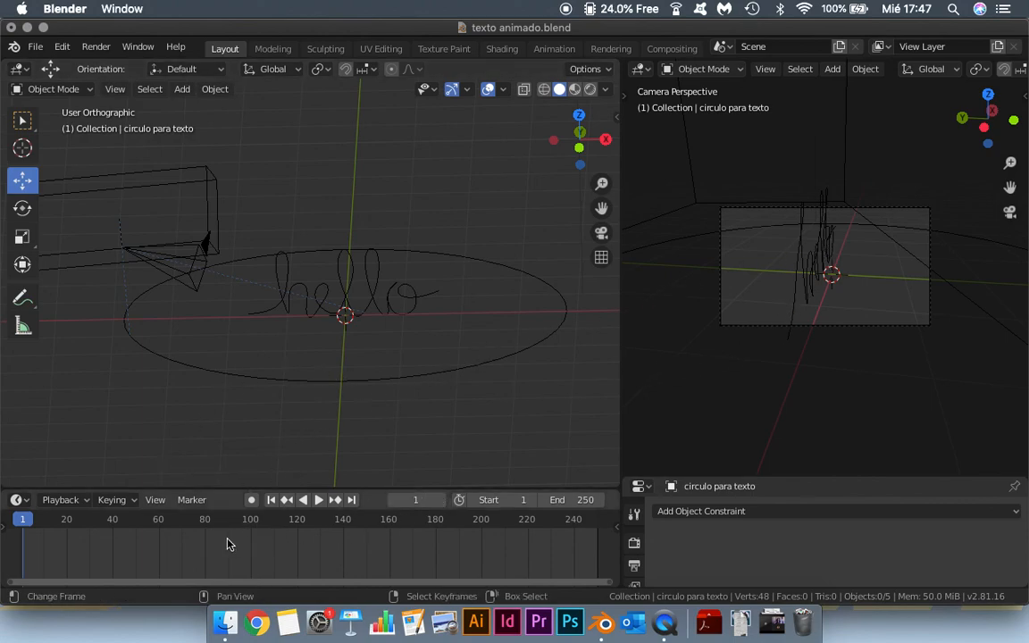
# Step: At frame 7, move the camera back along the X axis, away from the hello text
pyautogui.moveTo(33, 520)
pyautogui.mouseDown()
pyautogui.moveTo(54, 520)
pyautogui.moveTo(22, 521)
pyautogui.moveTo(35, 520)
pyautogui.mouseUp()
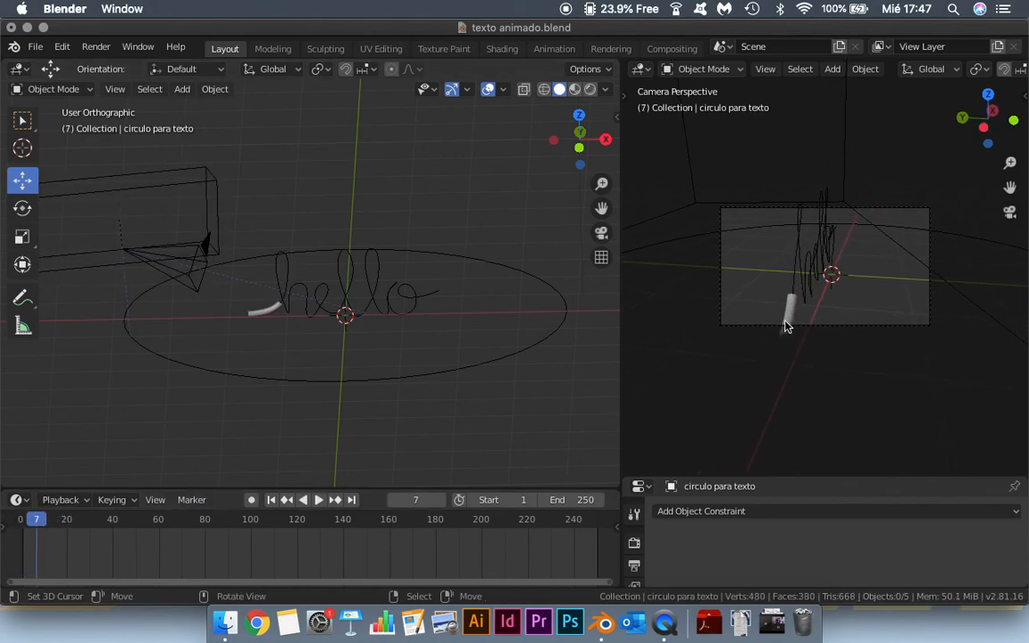
pyautogui.click(198, 249)
pyautogui.moveTo(198, 254); pyautogui.dragTo(144, 256)
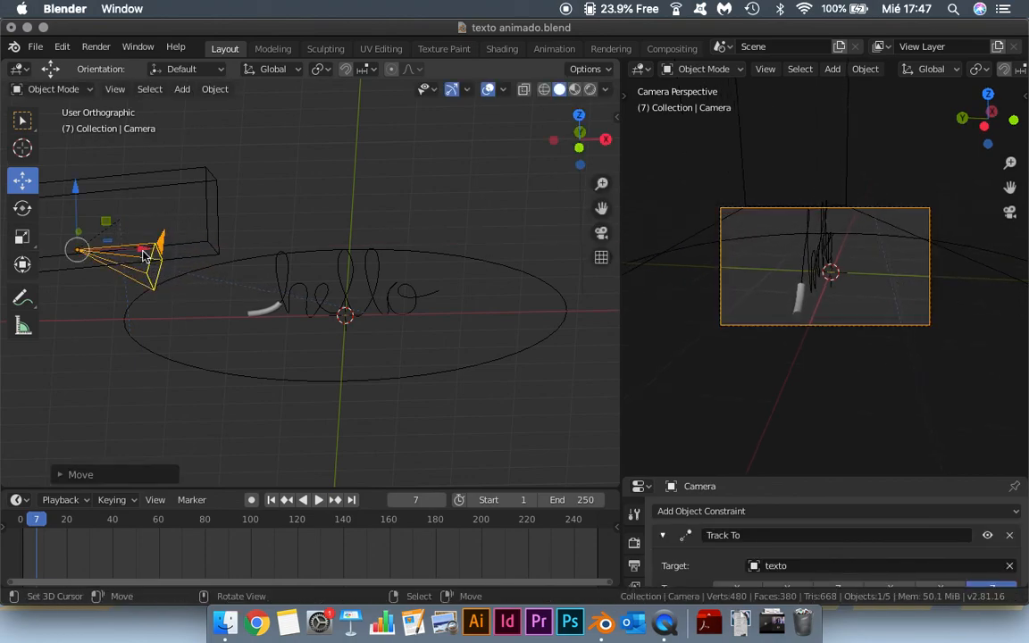
# Step: Turn on automatic keyframing and record a camera keyframe at frame 1 by confirming a scale operation without resizing it
pyautogui.moveTo(35, 519); pyautogui.dragTo(19, 519)
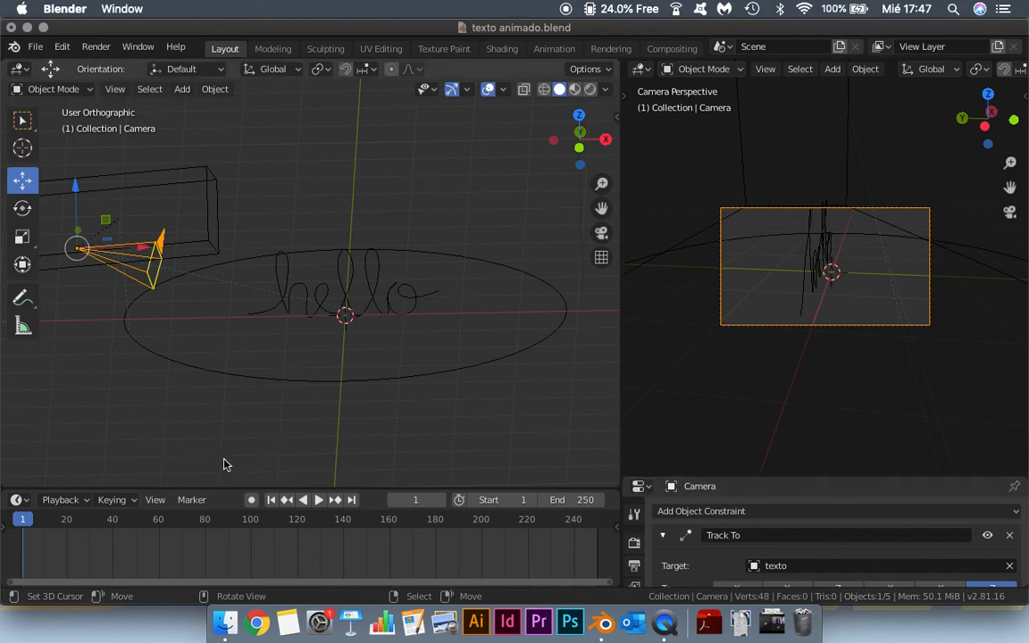
pyautogui.moveTo(37, 521)
pyautogui.mouseDown()
pyautogui.moveTo(108, 519)
pyautogui.moveTo(20, 522)
pyautogui.mouseUp()
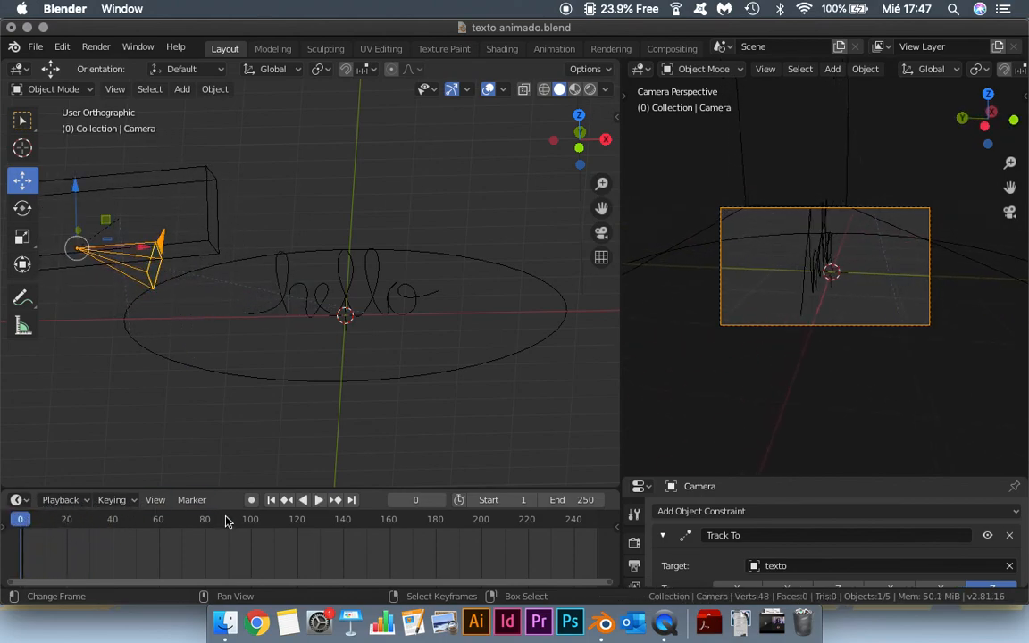
pyautogui.press('Right')
pyautogui.click(251, 500)
pyautogui.press('s')
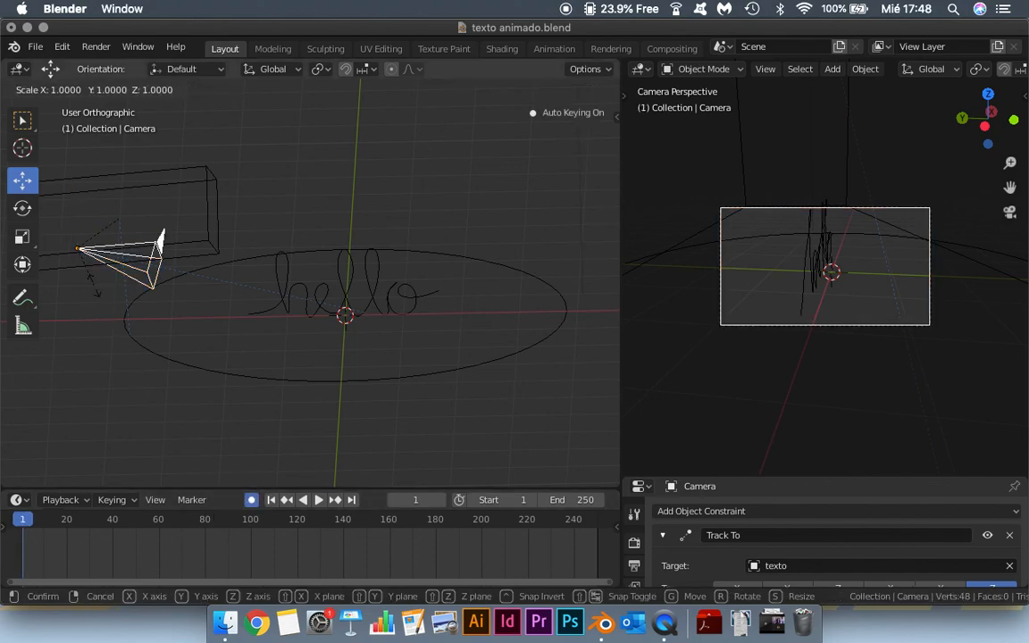
pyautogui.click(95, 290)
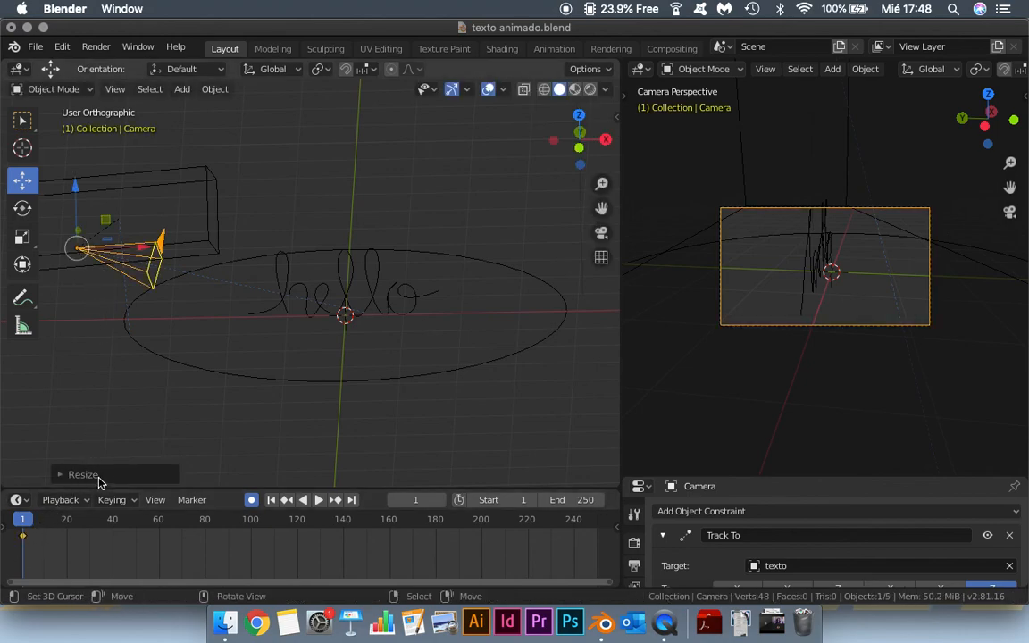
# Step: Raise the camera along the Z axis at frame 14 and again at frame 52, keyframing both positions
pyautogui.moveTo(24, 522); pyautogui.dragTo(52, 523)
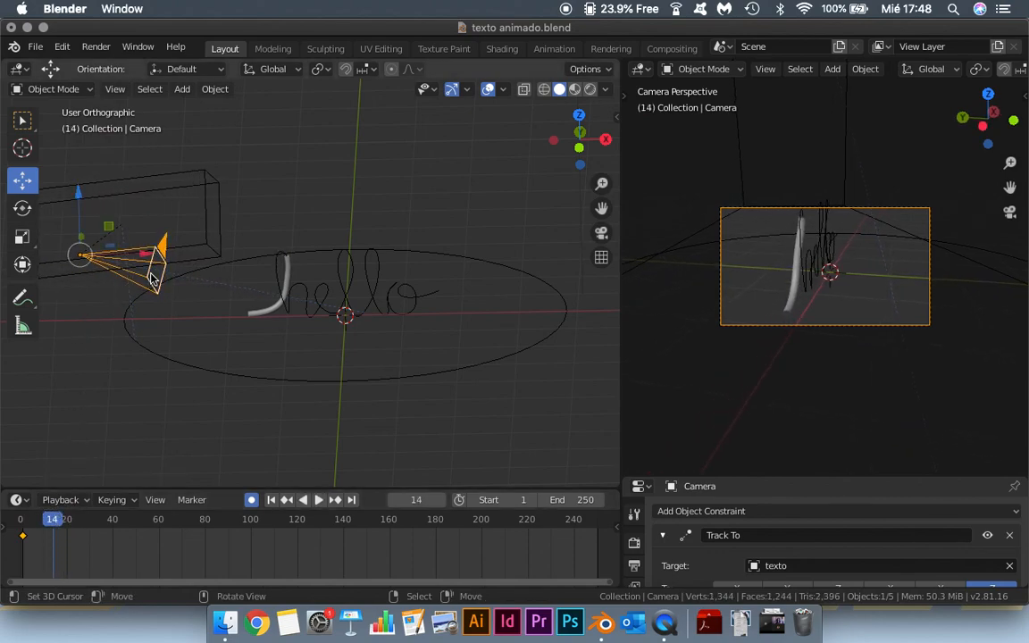
pyautogui.moveTo(79, 200); pyautogui.dragTo(78, 177)
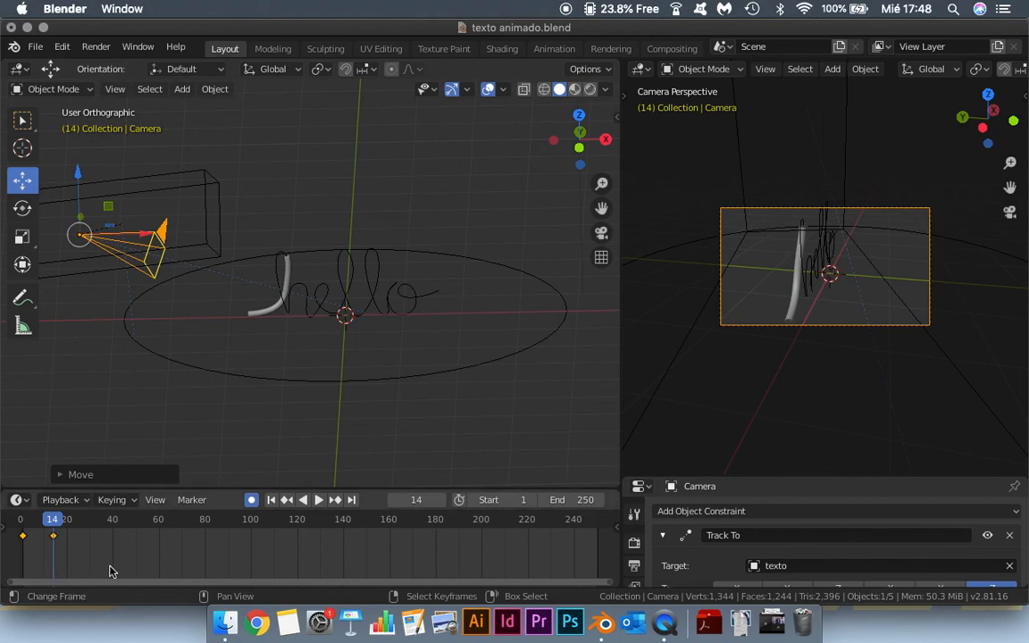
pyautogui.moveTo(57, 525); pyautogui.dragTo(140, 522)
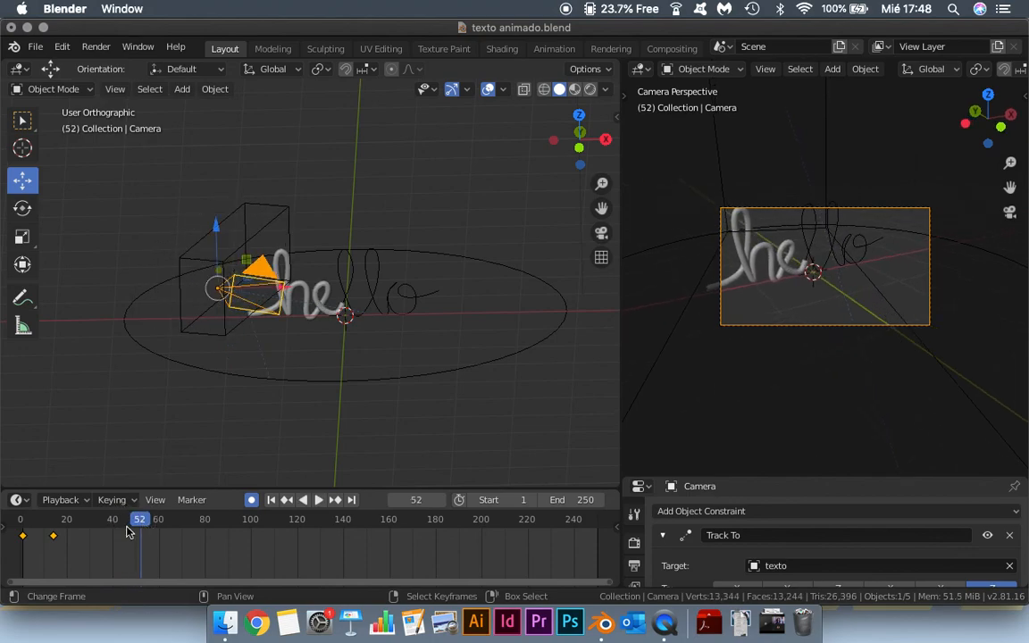
pyautogui.moveTo(216, 229); pyautogui.dragTo(232, 152)
# Step: Keyframe the camera higher on the Z axis at frame 86 and lower it at frame 121
pyautogui.moveTo(141, 519); pyautogui.dragTo(218, 520)
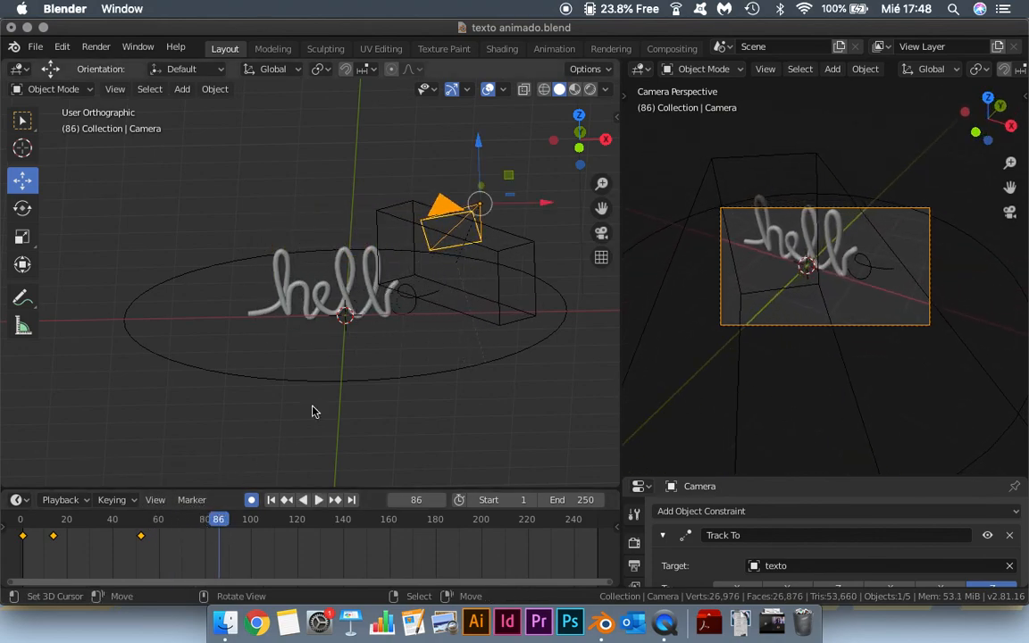
pyautogui.moveTo(476, 163); pyautogui.dragTo(476, 122)
pyautogui.moveTo(218, 523); pyautogui.dragTo(301, 545)
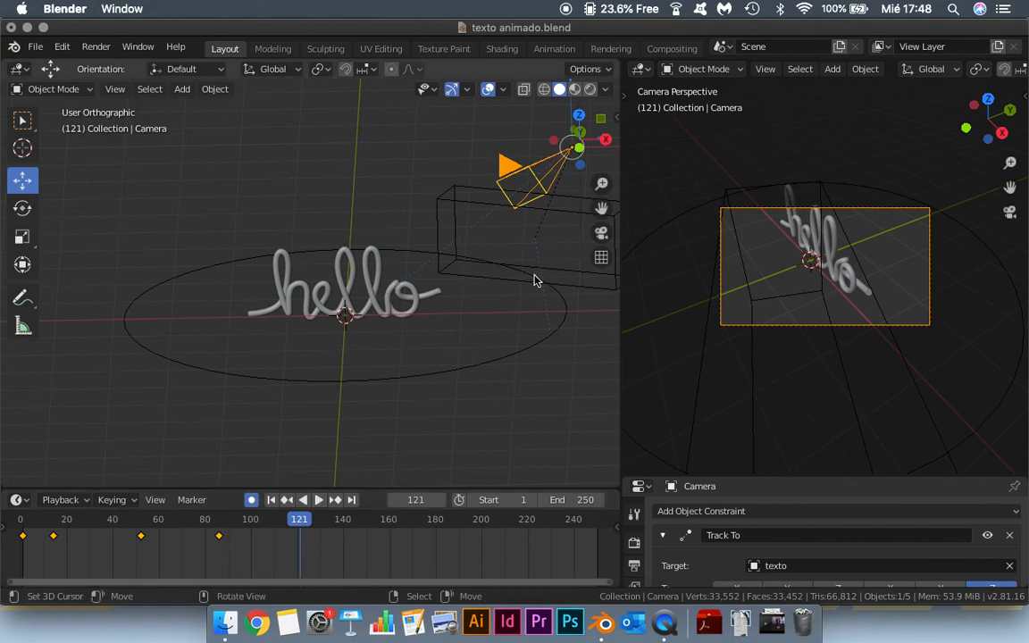
pyautogui.keyDown('shift'); pyautogui.moveTo(492, 331); pyautogui.dragTo(412, 376, button='middle'); pyautogui.keyUp('shift')
pyautogui.moveTo(490, 143); pyautogui.dragTo(509, 227)
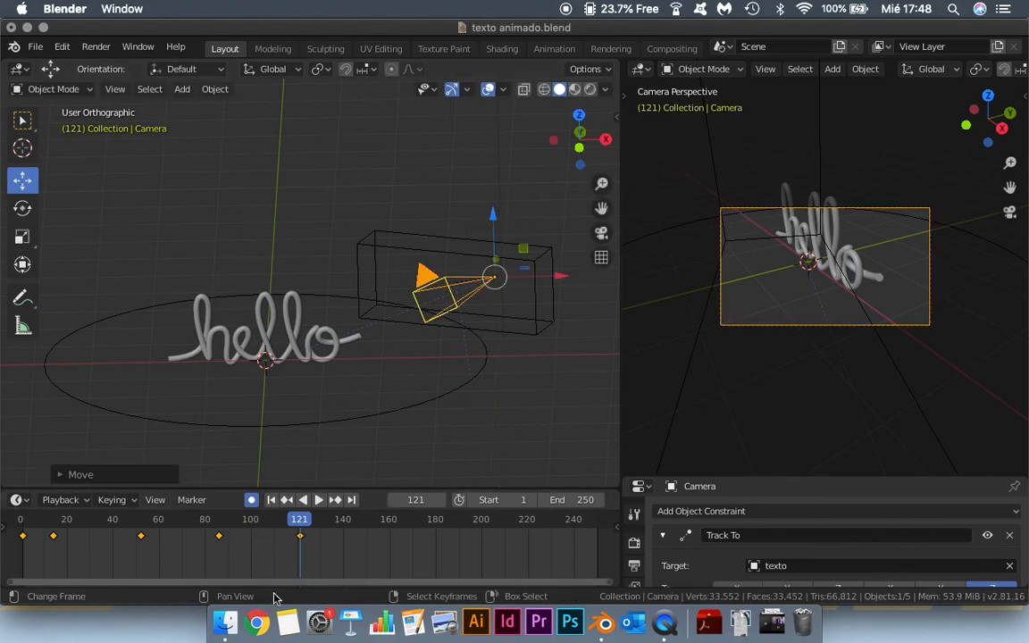
# Step: Play the camera animation from the start of the timeline to check the framing of the hello text
pyautogui.moveTo(297, 525); pyautogui.dragTo(19, 529)
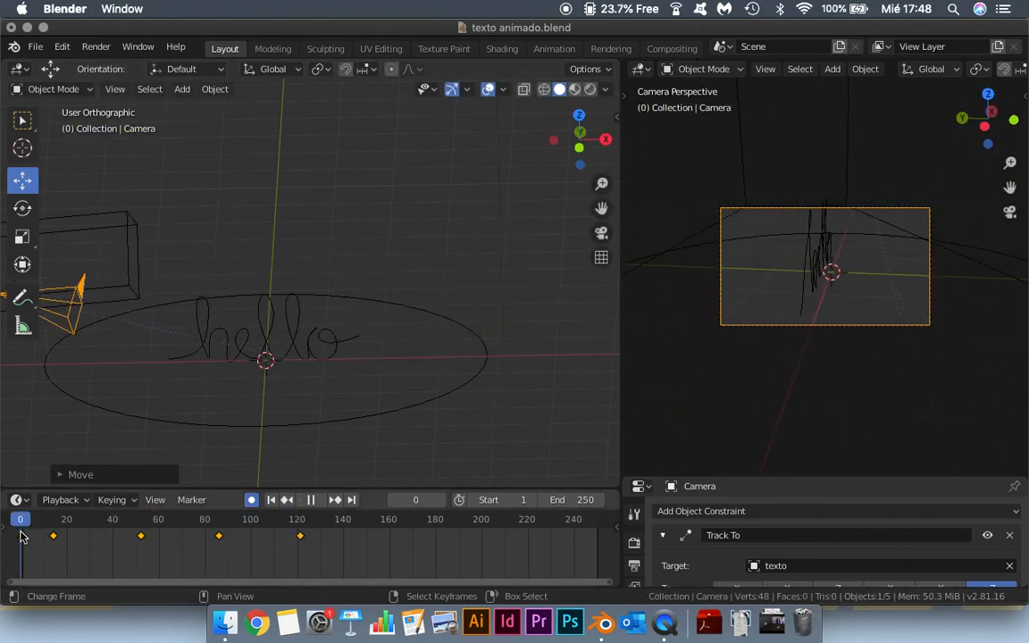
pyautogui.click(318, 503)
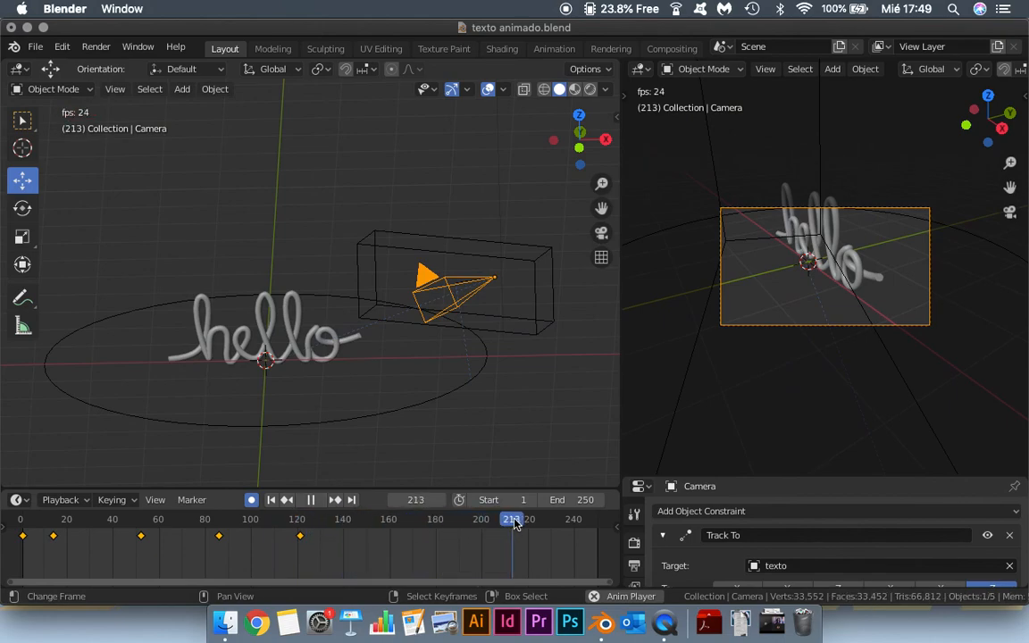
pyautogui.click(310, 499)
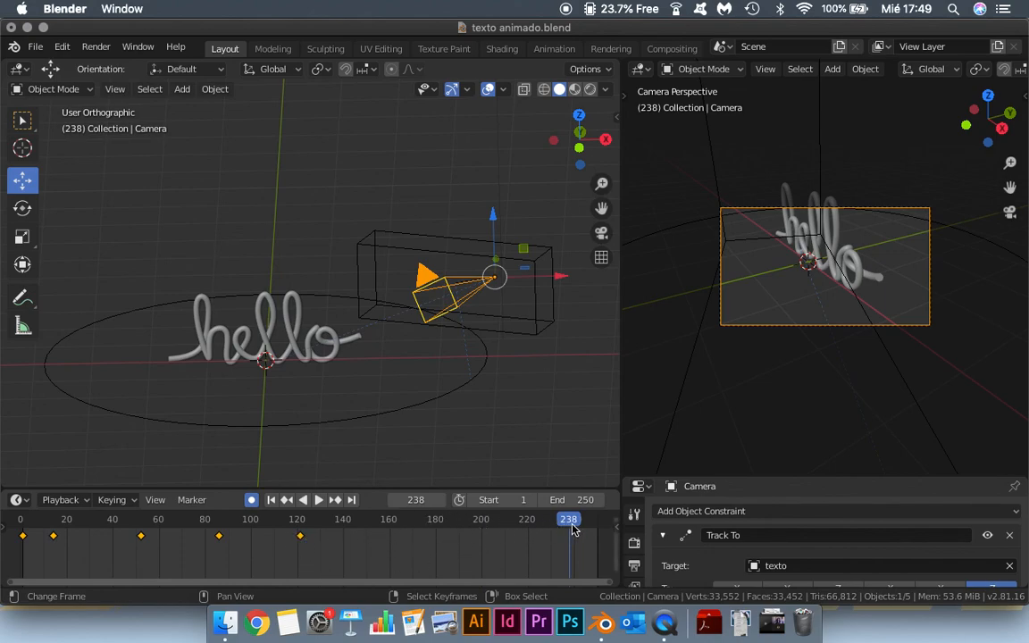
# Step: Enlarge the Properties area and keyframe the Empty's Follow Path offset at 0.560 on frame 140
pyautogui.moveTo(575, 529); pyautogui.dragTo(480, 529)
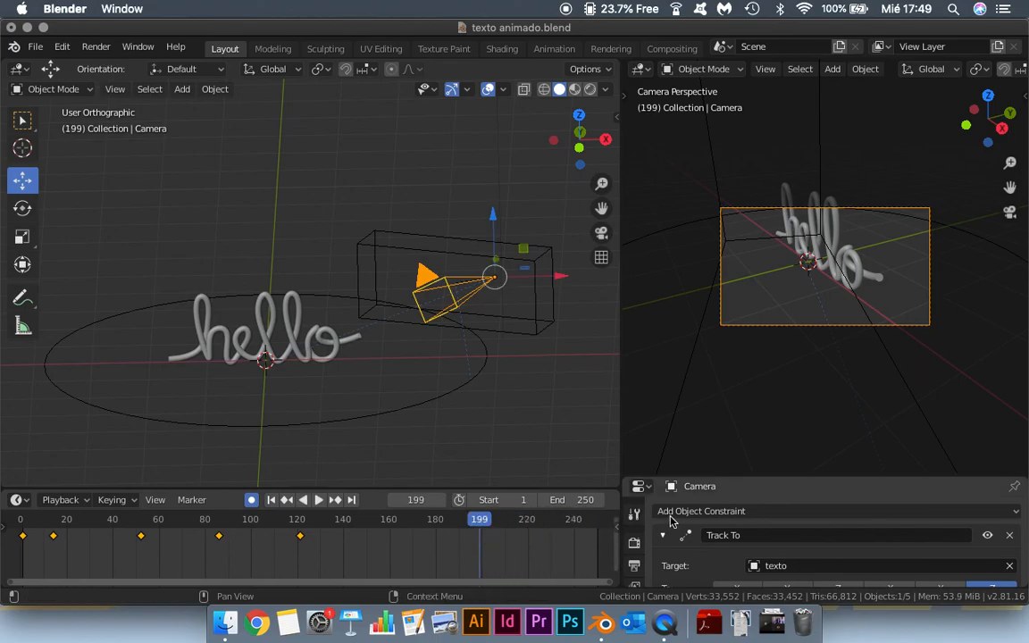
pyautogui.moveTo(714, 476); pyautogui.dragTo(644, 221)
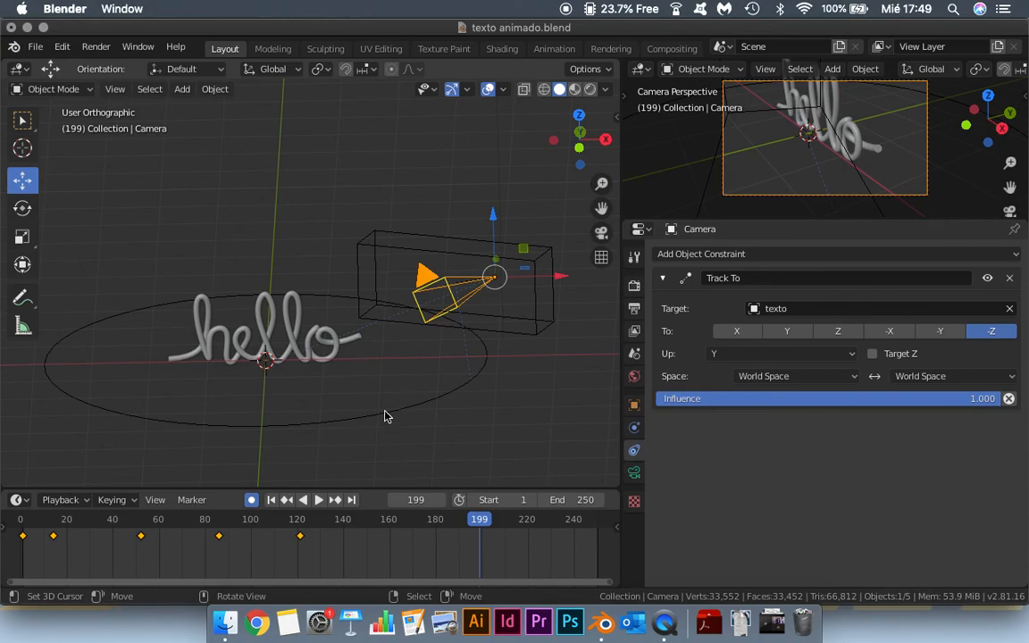
pyautogui.click(540, 340)
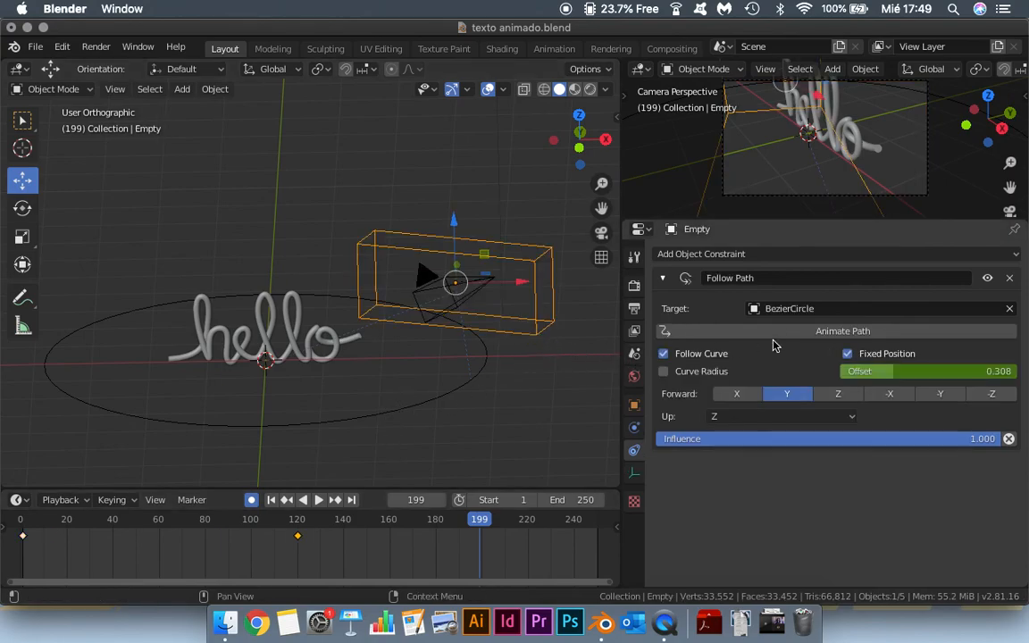
pyautogui.moveTo(479, 519); pyautogui.dragTo(343, 519)
pyautogui.moveTo(935, 369); pyautogui.dragTo(992, 370)
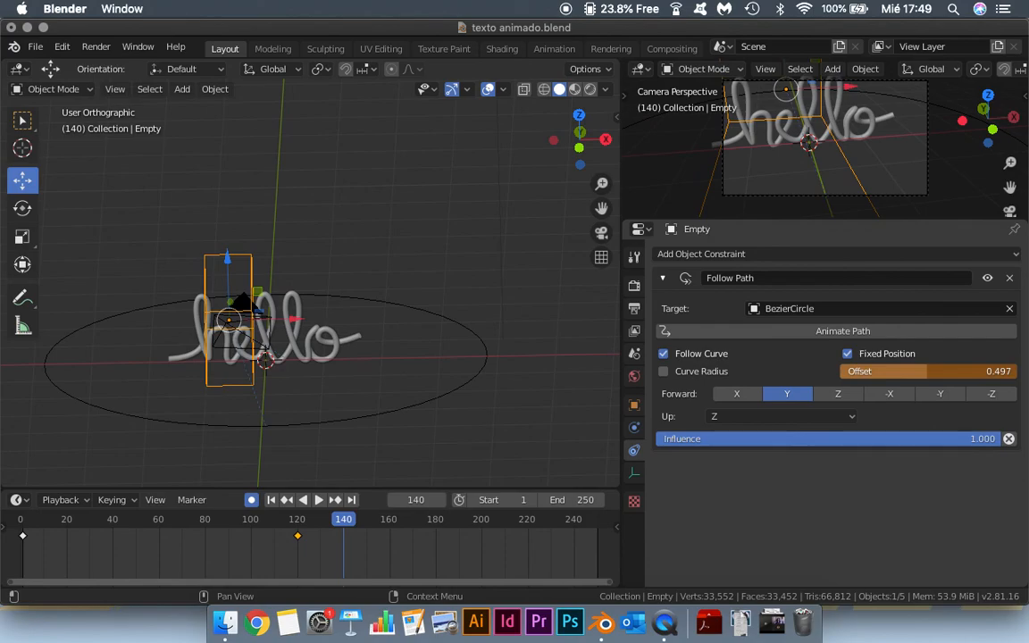
pyautogui.moveTo(991, 370); pyautogui.dragTo(1016, 369)
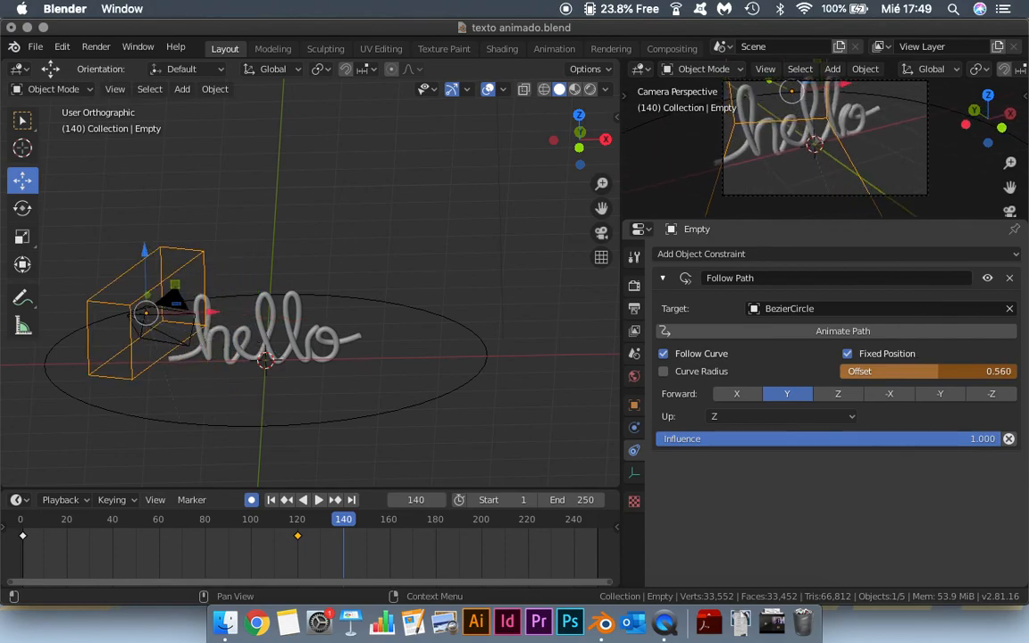
pyautogui.press('i')
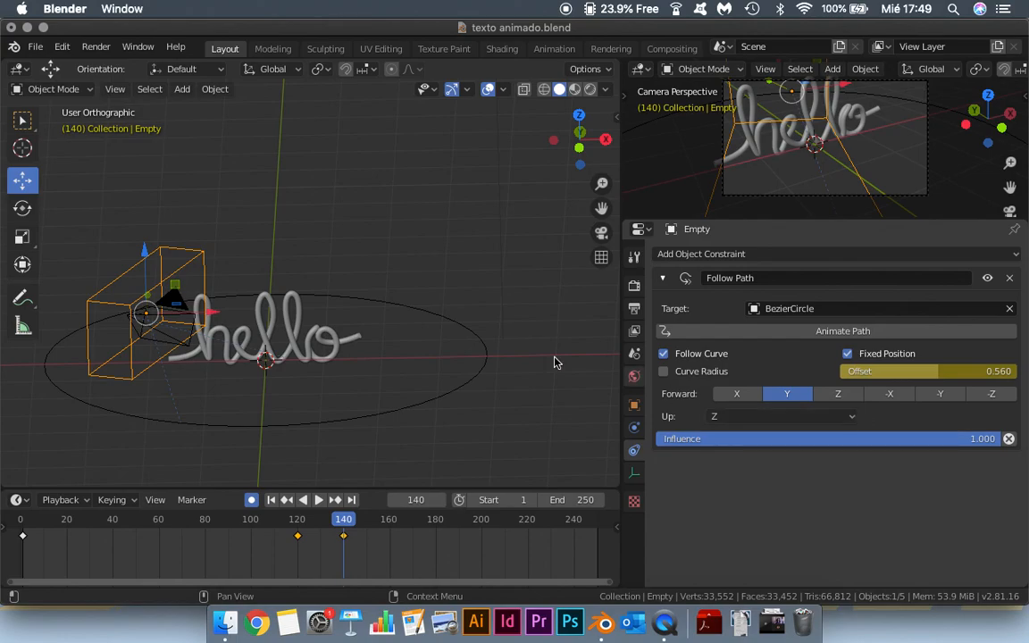
# Step: At frame 140, pull the camera back along the X axis and adjust its height to frame the whole hello text
pyautogui.click(185, 319)
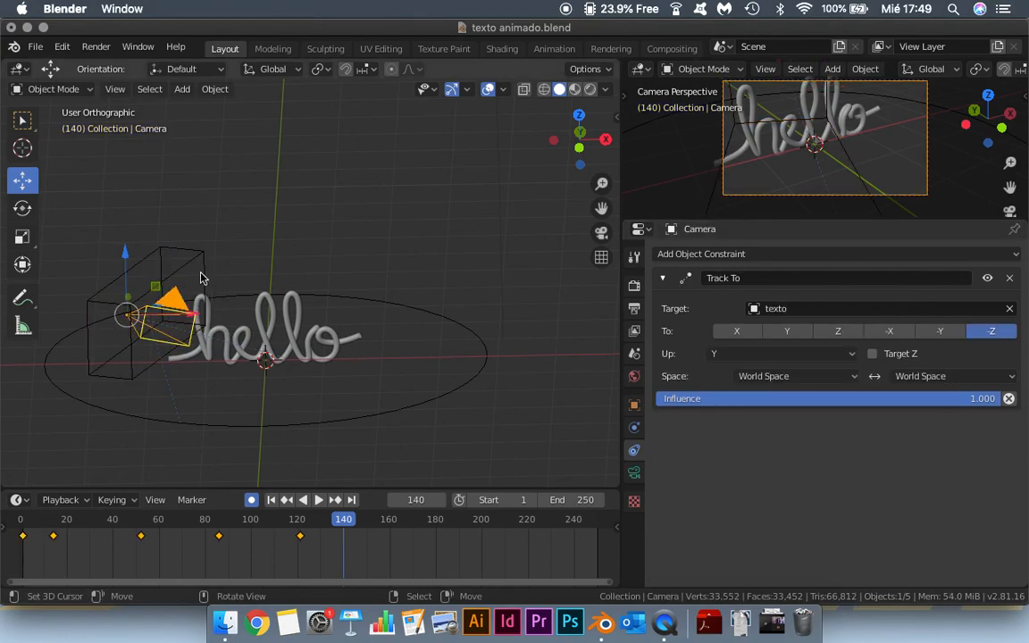
pyautogui.moveTo(126, 251); pyautogui.dragTo(125, 223)
pyautogui.moveTo(202, 299); pyautogui.dragTo(89, 295)
pyautogui.press('y')
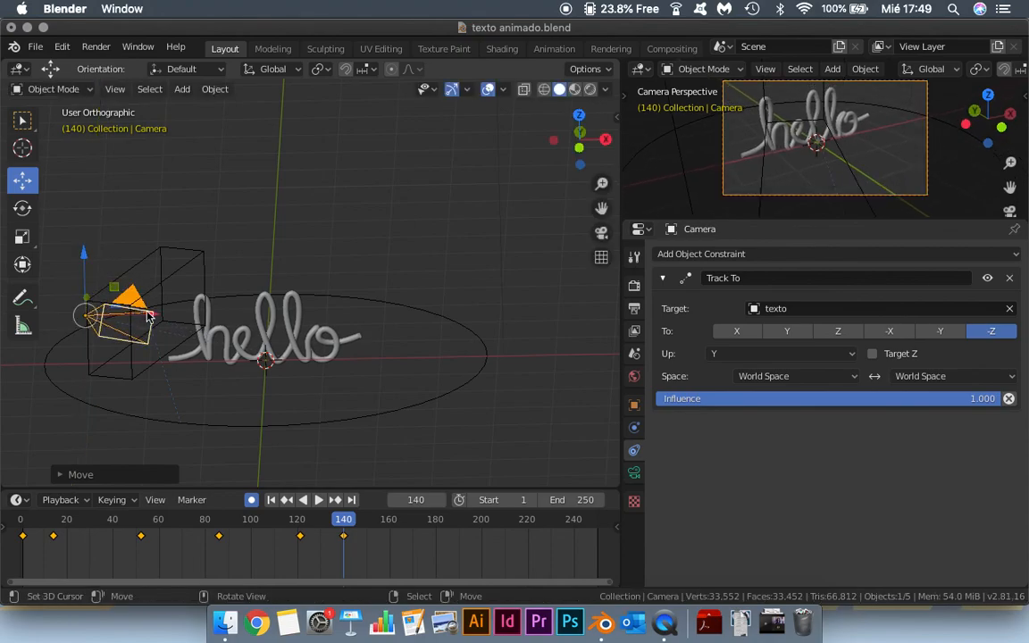
pyautogui.moveTo(149, 314); pyautogui.dragTo(158, 312)
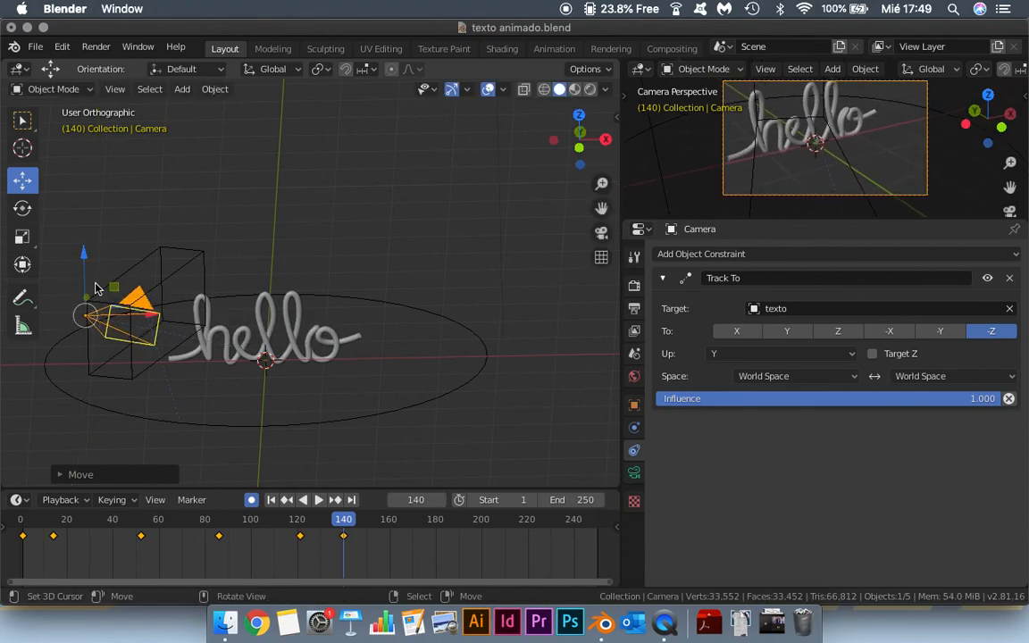
pyautogui.moveTo(97, 287)
pyautogui.mouseDown()
pyautogui.moveTo(85, 298)
pyautogui.moveTo(87, 229)
pyautogui.moveTo(92, 361)
pyautogui.moveTo(108, 358)
pyautogui.moveTo(94, 313)
pyautogui.moveTo(103, 298)
pyautogui.mouseUp()
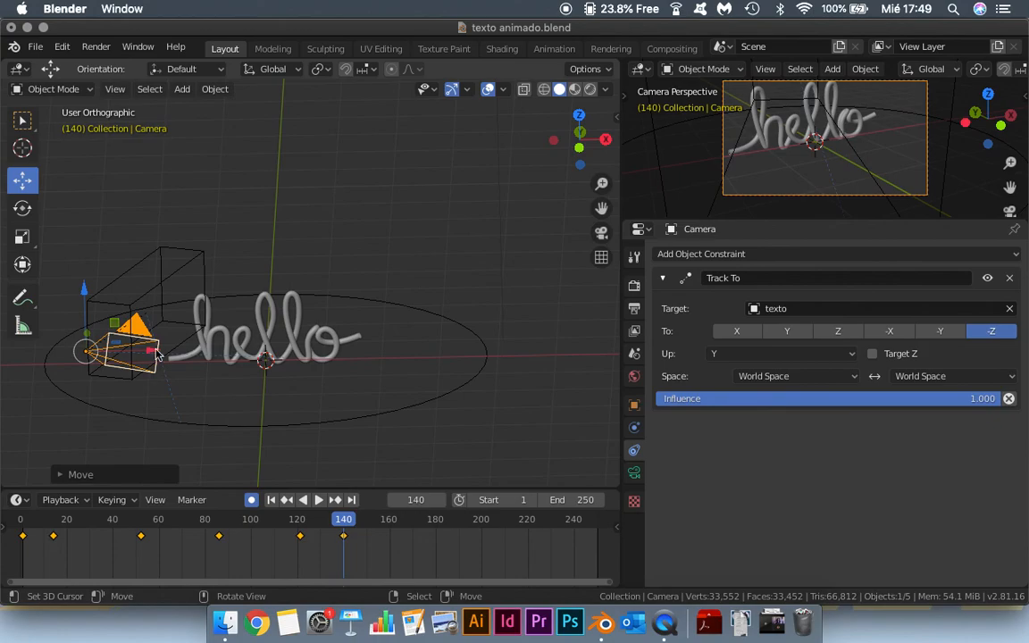
pyautogui.moveTo(147, 352)
pyautogui.mouseDown()
pyautogui.moveTo(174, 345)
pyautogui.moveTo(148, 342)
pyautogui.mouseUp()
pyautogui.moveTo(88, 289); pyautogui.dragTo(87, 270)
pyautogui.moveTo(147, 329); pyautogui.dragTo(136, 326)
# Step: Play the animation from the beginning to review the extended camera move around the text
pyautogui.moveTo(345, 519); pyautogui.dragTo(19, 510)
pyautogui.click(320, 505)
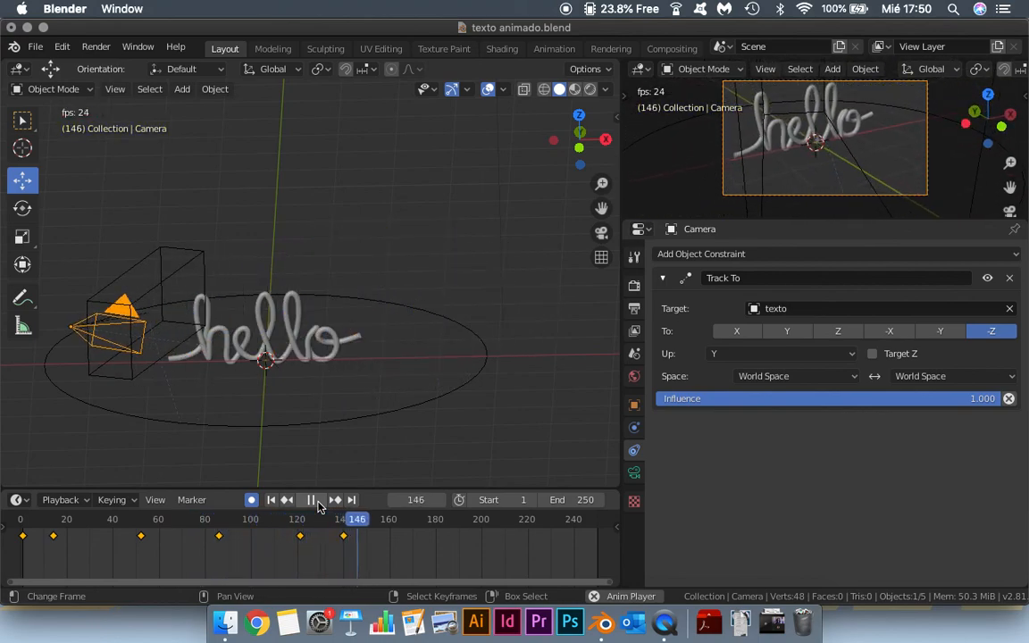
pyautogui.press('space')
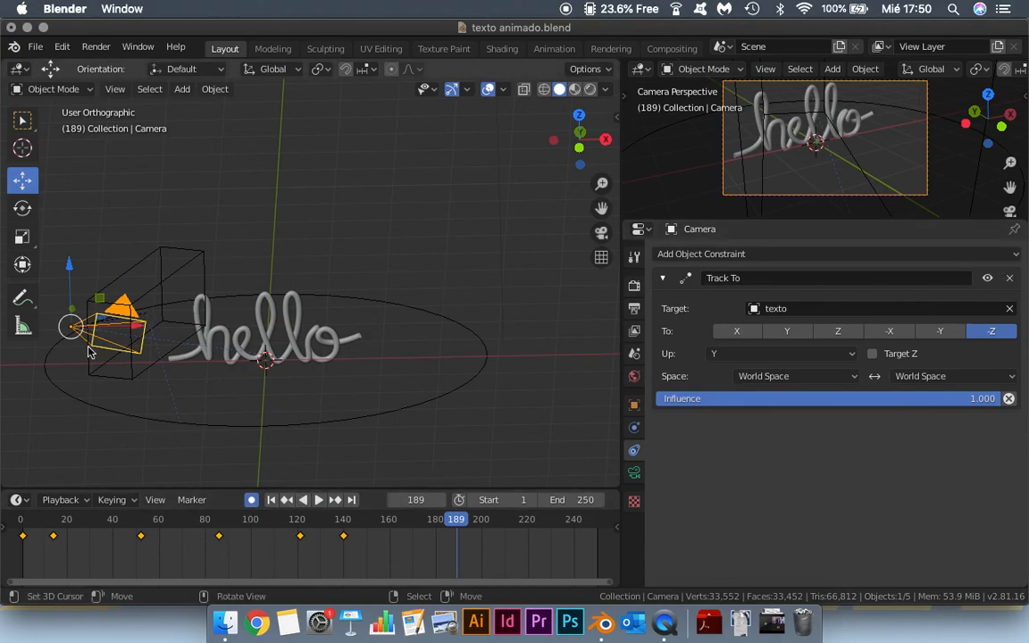
# Step: Turn off automatic keyframing and go to frame 145
pyautogui.click(253, 501)
pyautogui.click(252, 502)
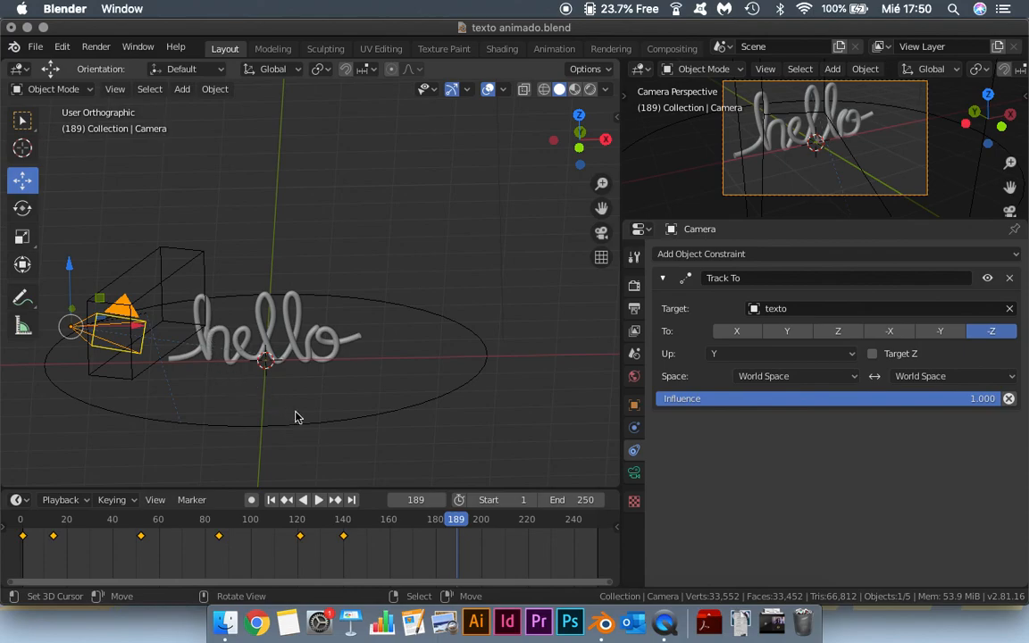
pyautogui.moveTo(454, 521); pyautogui.dragTo(355, 488)
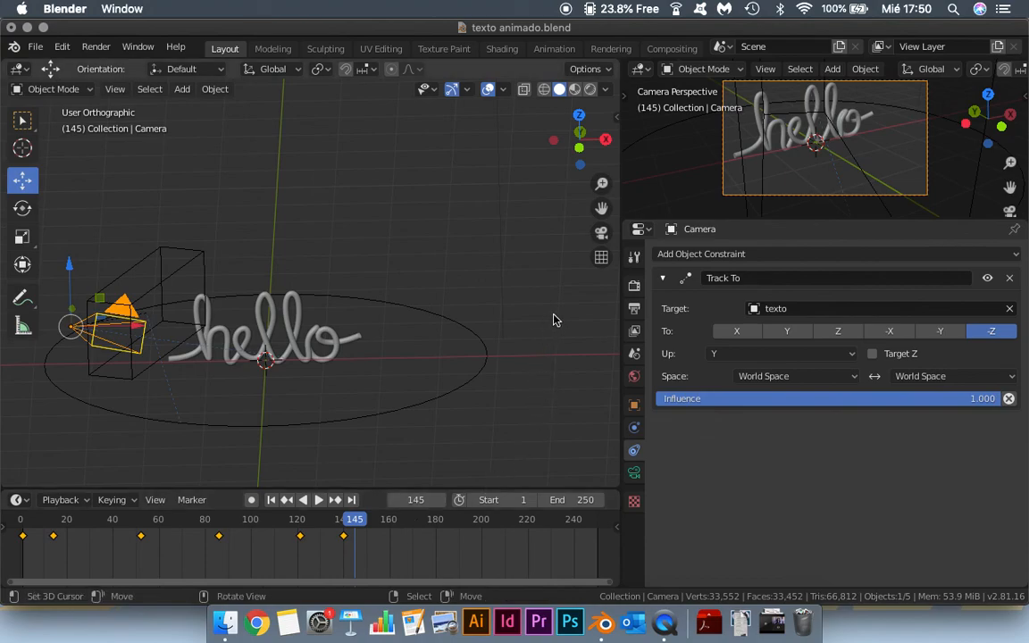
pyautogui.moveTo(630, 311); pyautogui.dragTo(835, 308)
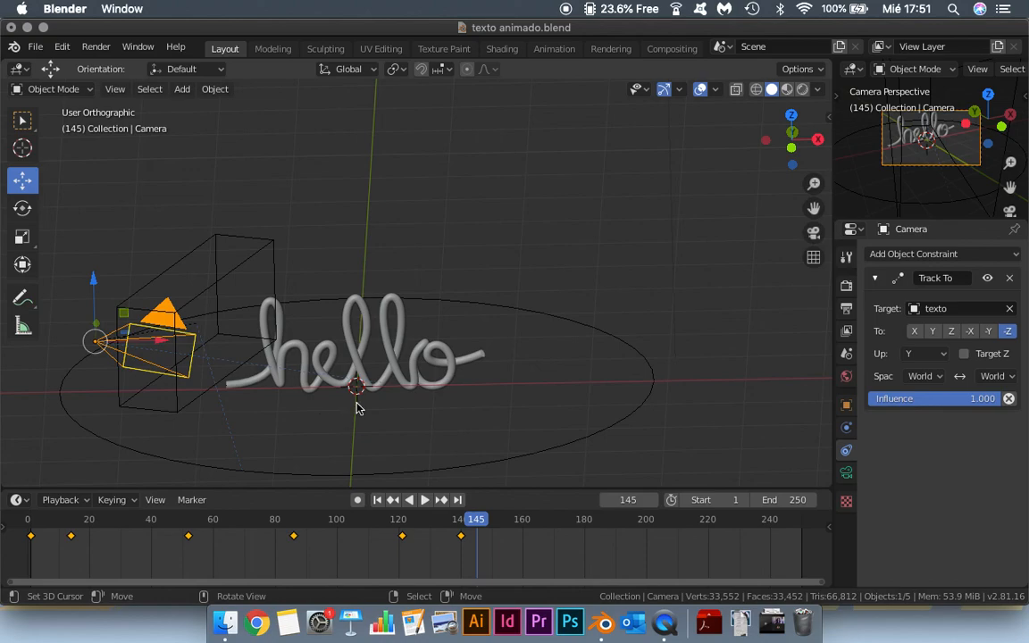
pyautogui.click(348, 347)
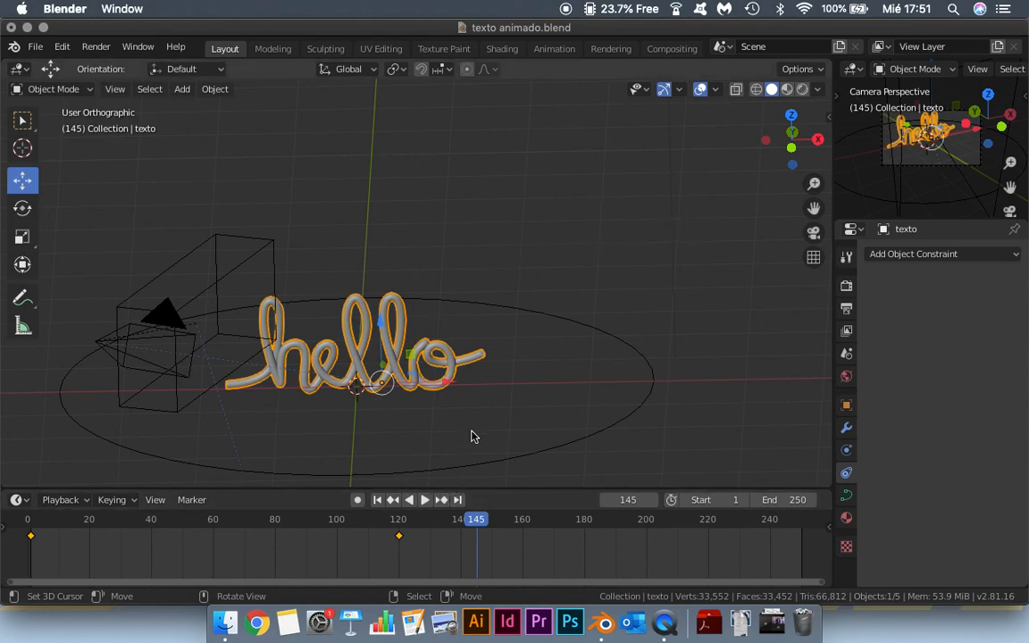
pyautogui.scroll(-4, 462, 319)
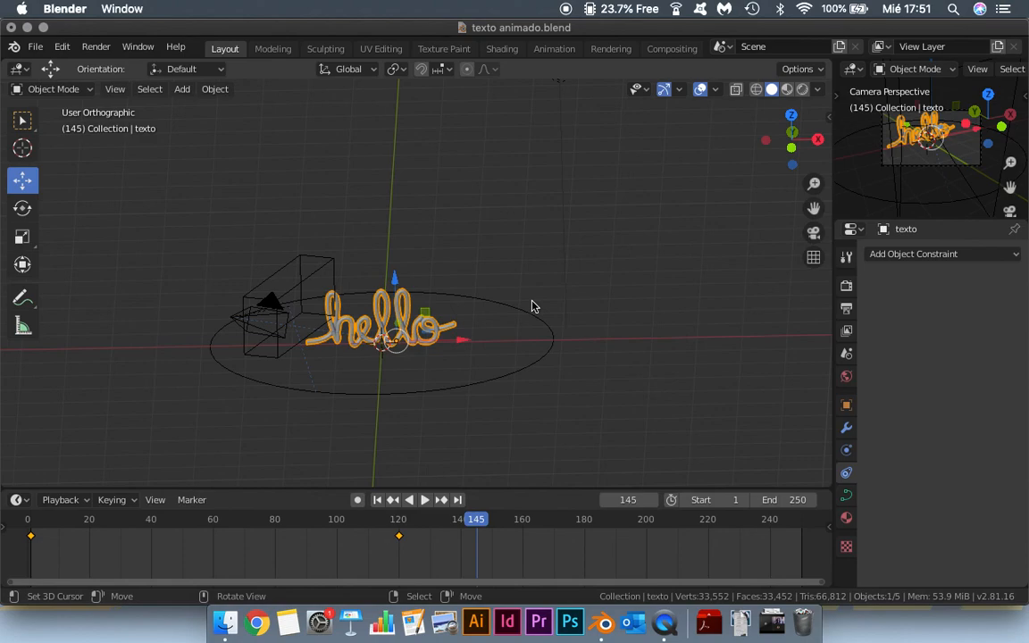
pyautogui.hotkey('shift', 'a')
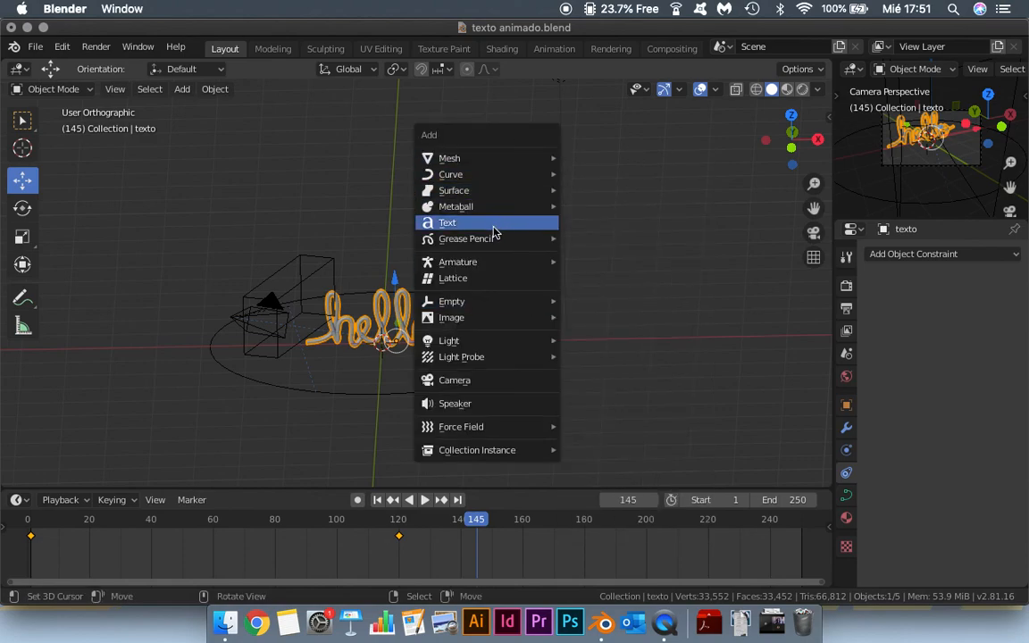
pyautogui.click(317, 270)
pyautogui.click(329, 271)
pyautogui.click(493, 307)
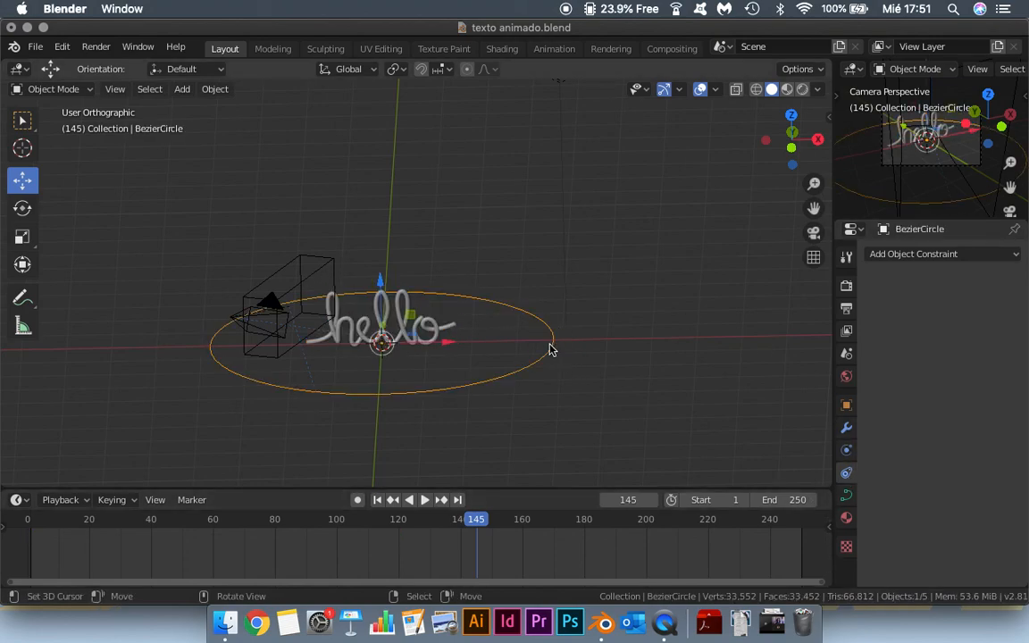
# Step: Select the hello text, show its modifier properties, and widen the Properties area together with the camera viewport
pyautogui.click(338, 303)
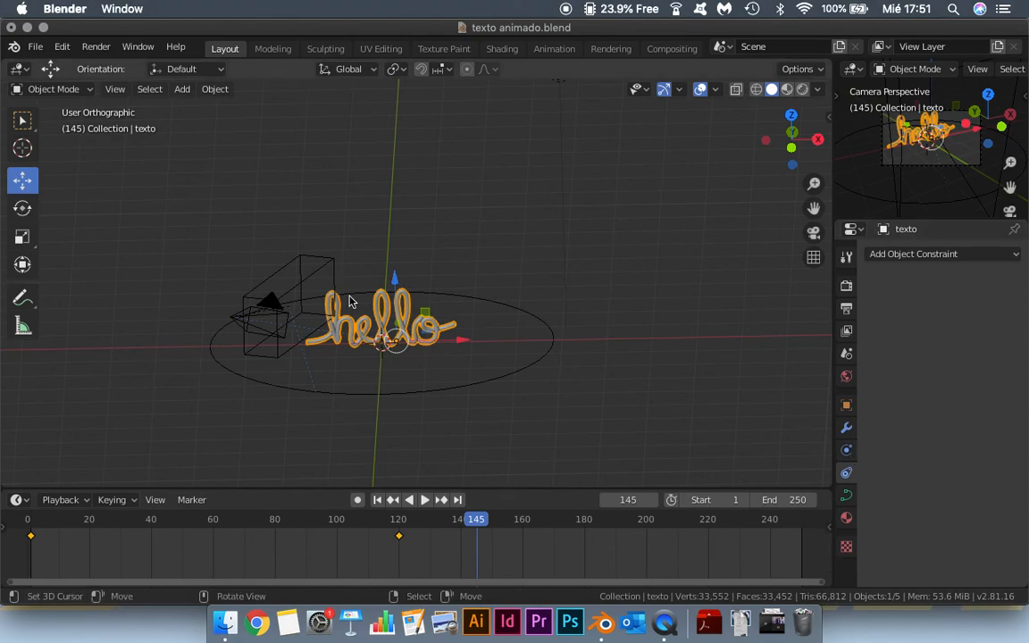
pyautogui.click(847, 428)
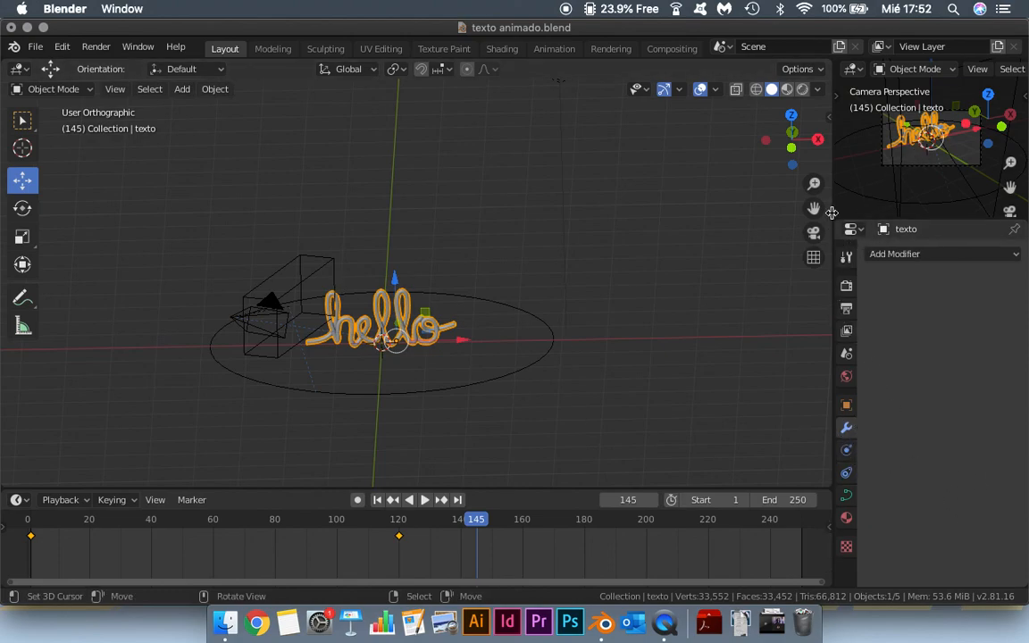
pyautogui.moveTo(831, 212); pyautogui.dragTo(438, 314)
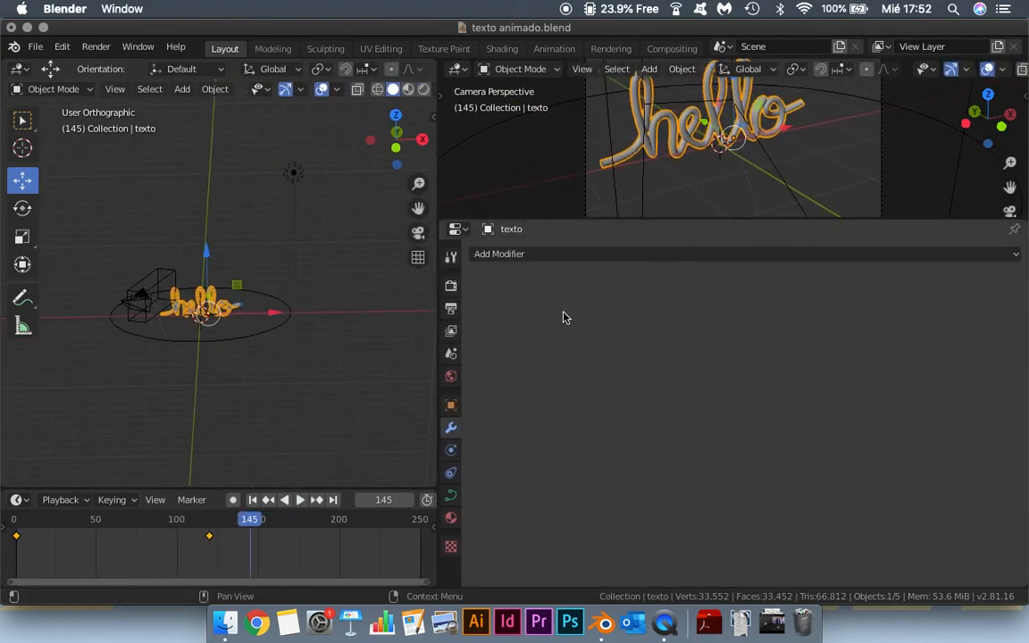
# Step: Enlarge the Properties area and the camera viewport, and display the camera viewport in Material Preview shading
pyautogui.moveTo(438, 164); pyautogui.dragTo(232, 168)
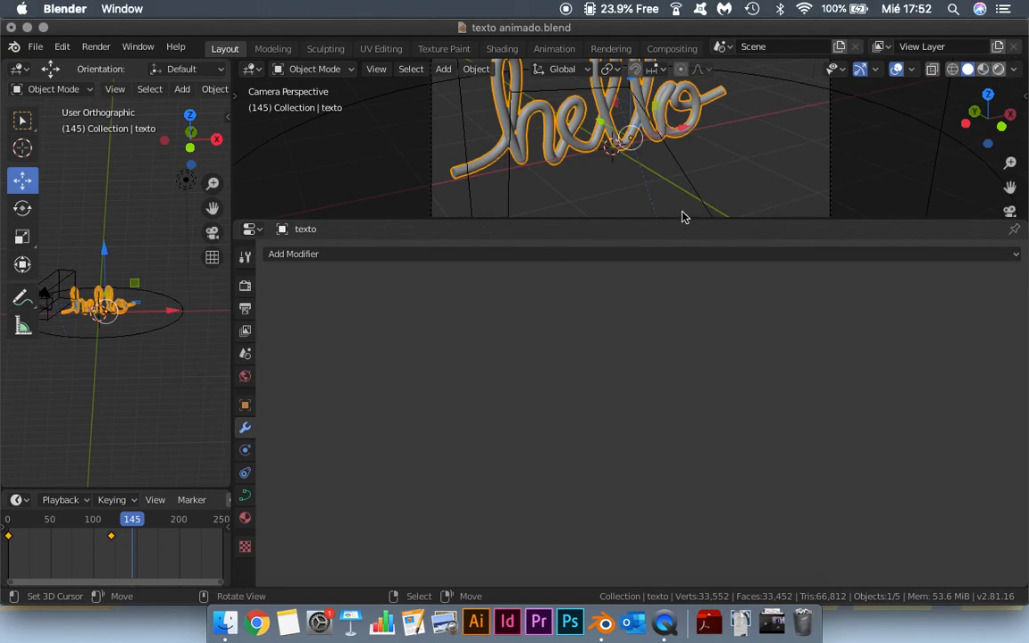
pyautogui.moveTo(682, 219); pyautogui.dragTo(684, 381)
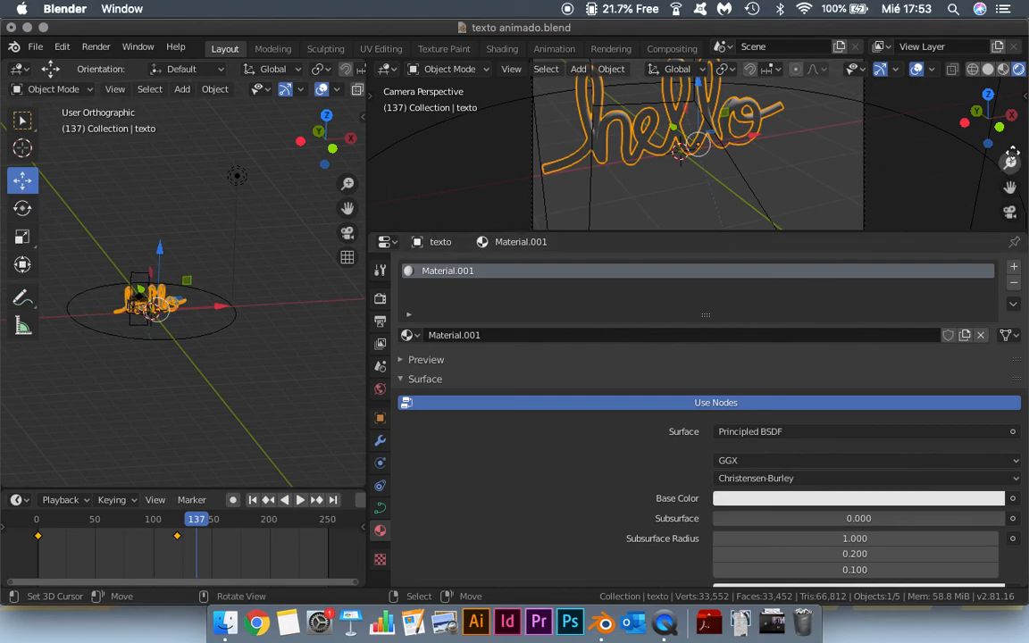
pyautogui.click(1002, 71)
# Step: Set the base color of the hello text's material to turquoise
pyautogui.click(809, 498)
pyautogui.click(863, 499)
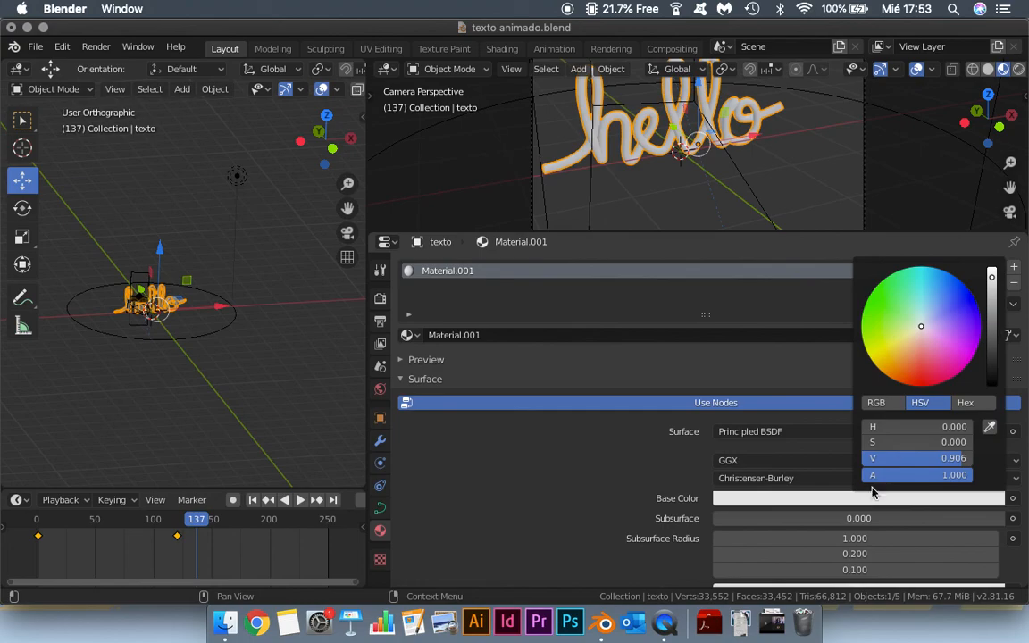
pyautogui.moveTo(913, 295); pyautogui.dragTo(916, 291)
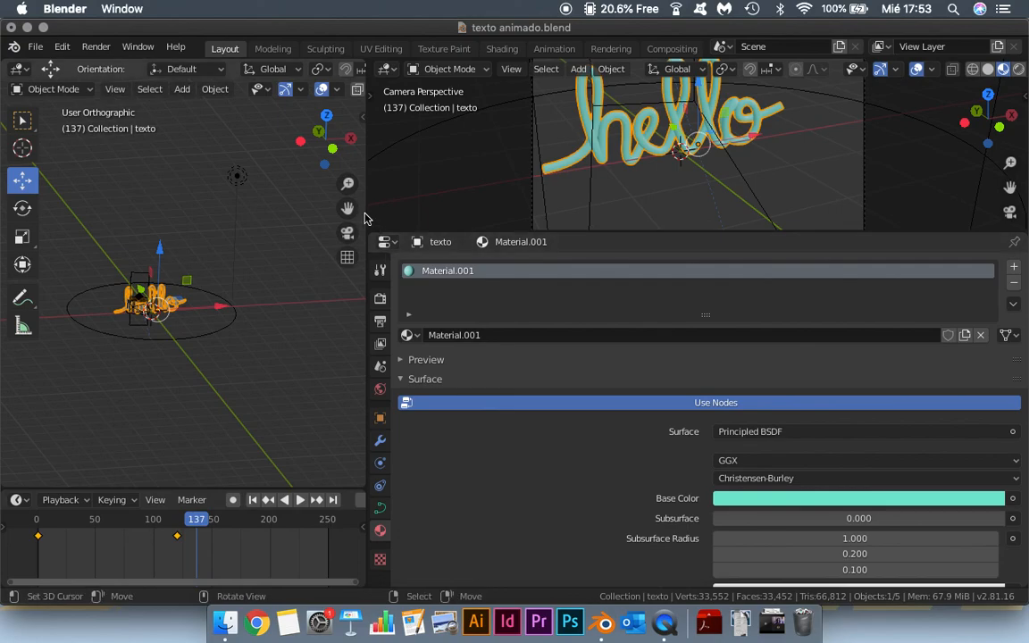
# Step: Widen the main 3D viewport and display it in Material Preview shading
pyautogui.moveTo(364, 218); pyautogui.dragTo(824, 193)
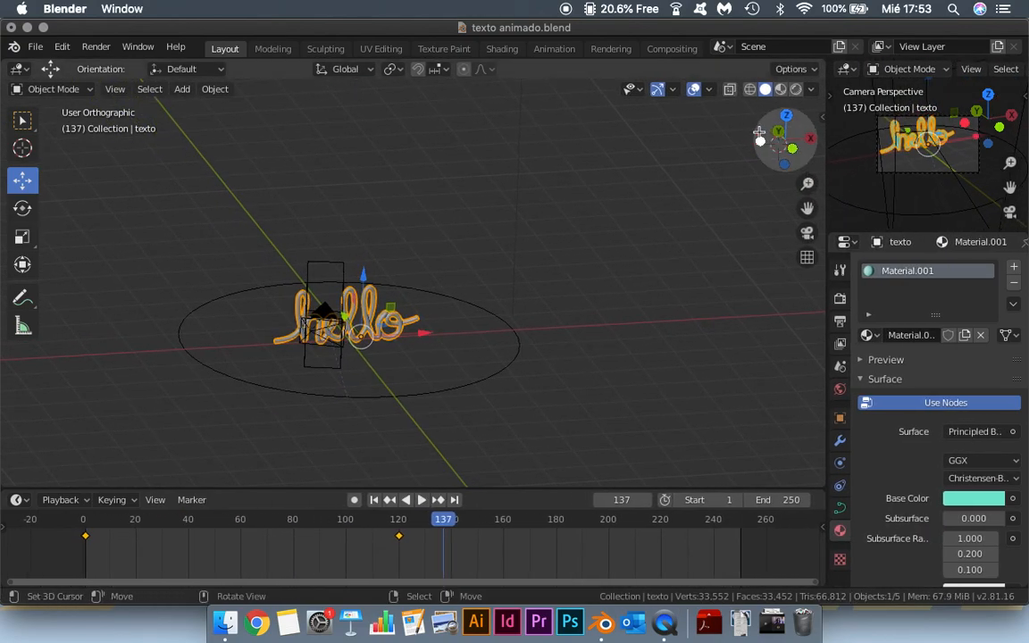
pyautogui.click(780, 89)
pyautogui.scroll(5, 386, 333)
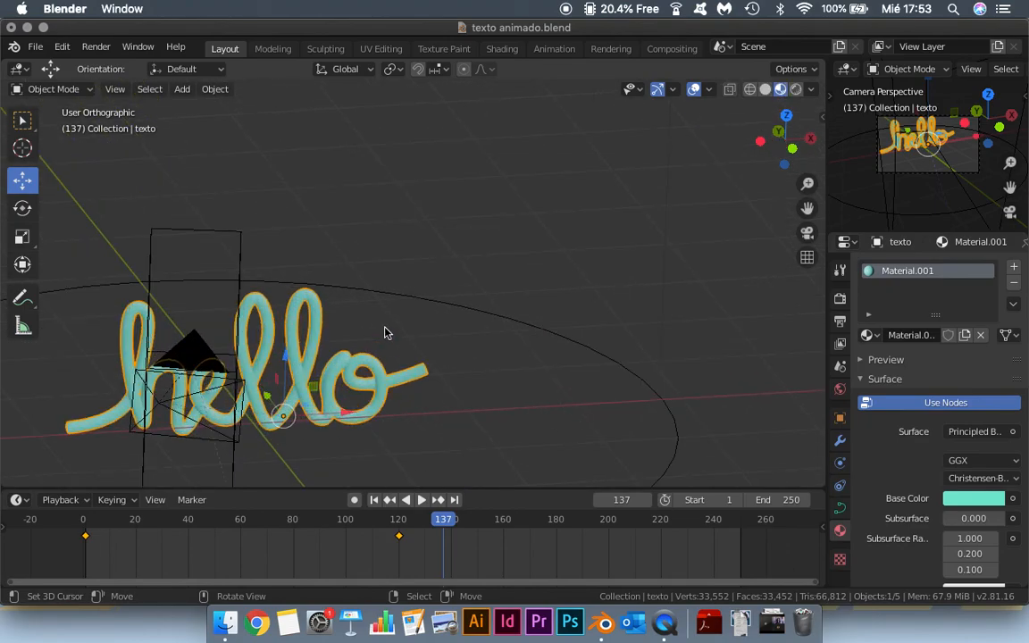
# Step: Add a mesh cube to the scene around the hello text
pyautogui.press('Delete')
pyautogui.scroll(-7, 420, 317)
pyautogui.hotkey('shift', 'a')
pyautogui.moveTo(375, 292)
pyautogui.click(485, 315)
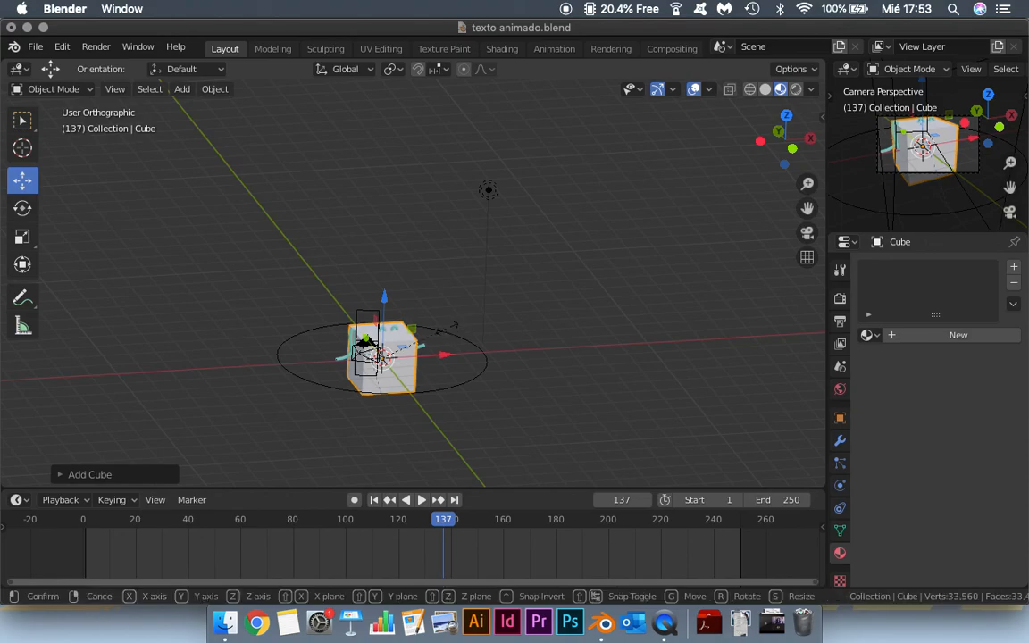
# Step: Scale the cube up uniformly in two passes until it encloses the text, the camera and its circular path
pyautogui.press('s')
pyautogui.click(717, 290)
pyautogui.scroll(3, 586, 367)
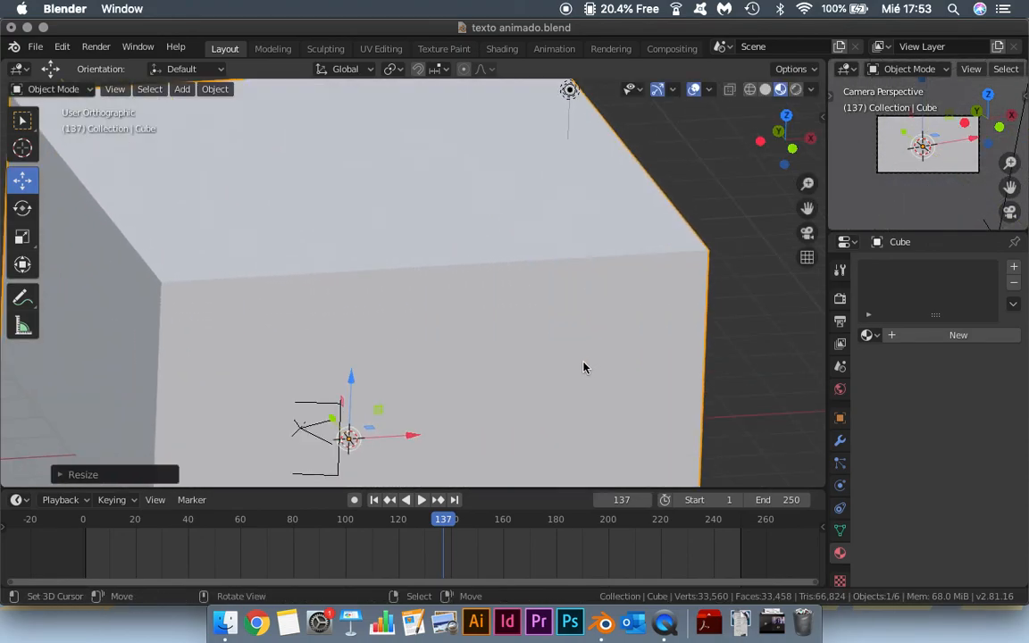
pyautogui.scroll(-6, 566, 357)
pyautogui.press('s')
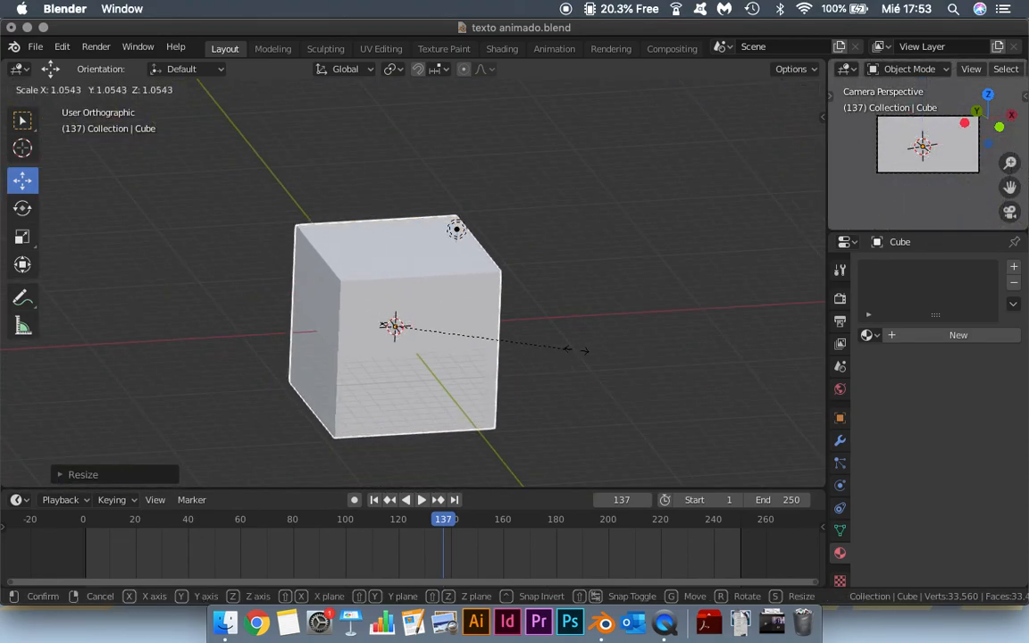
pyautogui.click(671, 347)
pyautogui.scroll(4, 554, 380)
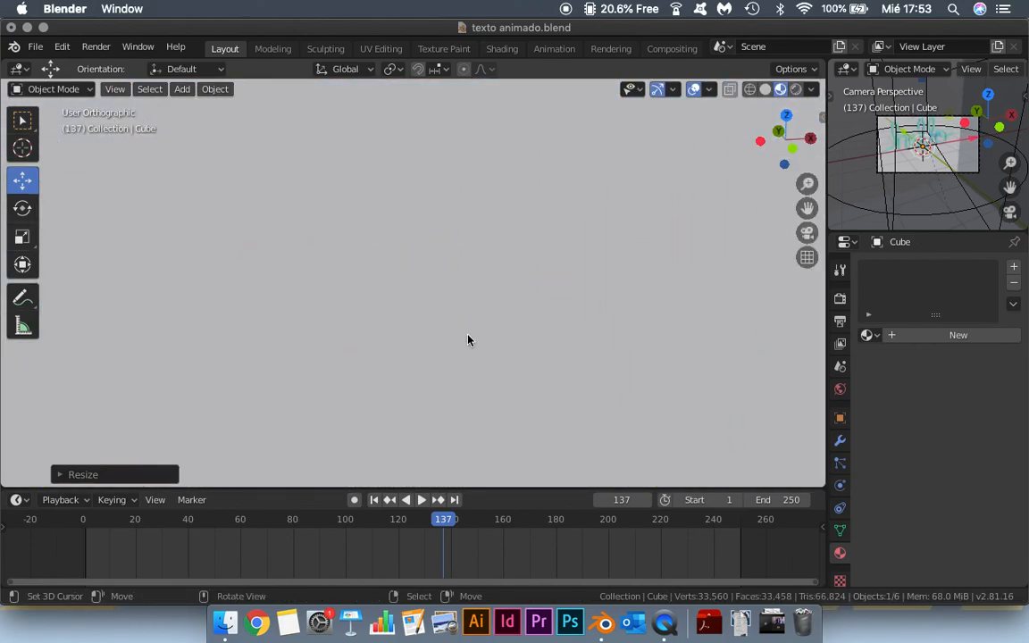
# Step: Switch the main viewport to perspective projection and check the text from inside and outside the cube
pyautogui.press('KP_5')
pyautogui.keyDown('shift'); pyautogui.moveTo(423, 345); pyautogui.dragTo(440, 264, button='middle'); pyautogui.keyUp('shift')
pyautogui.scroll(-4, 442, 292)
pyautogui.scroll(1, 441, 296)
pyautogui.keyDown('shift'); pyautogui.moveTo(438, 303); pyautogui.dragTo(471, 257, button='middle'); pyautogui.keyUp('shift')
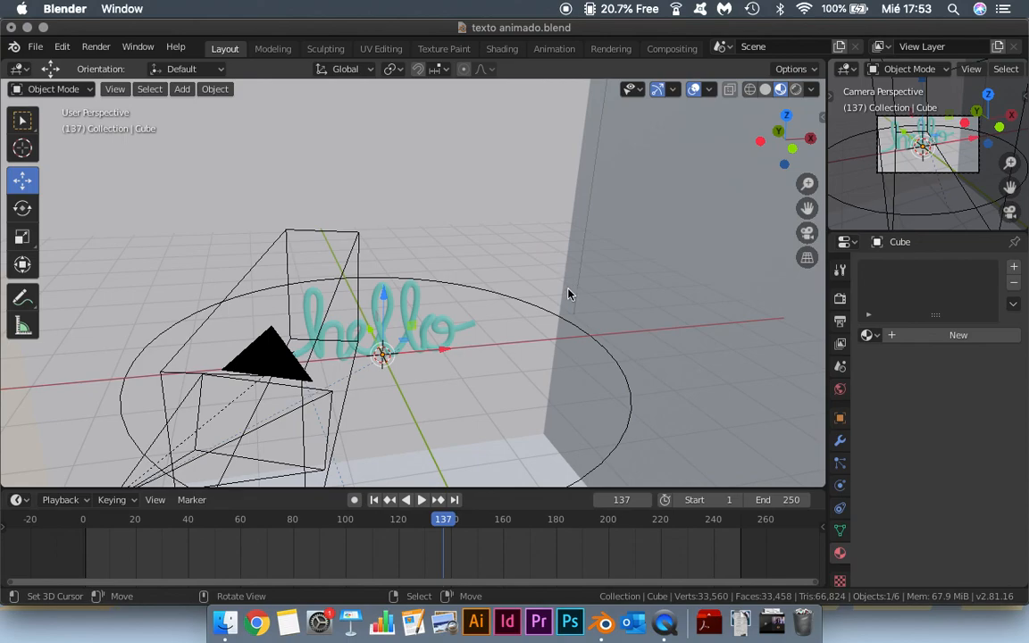
pyautogui.scroll(-5, 568, 295)
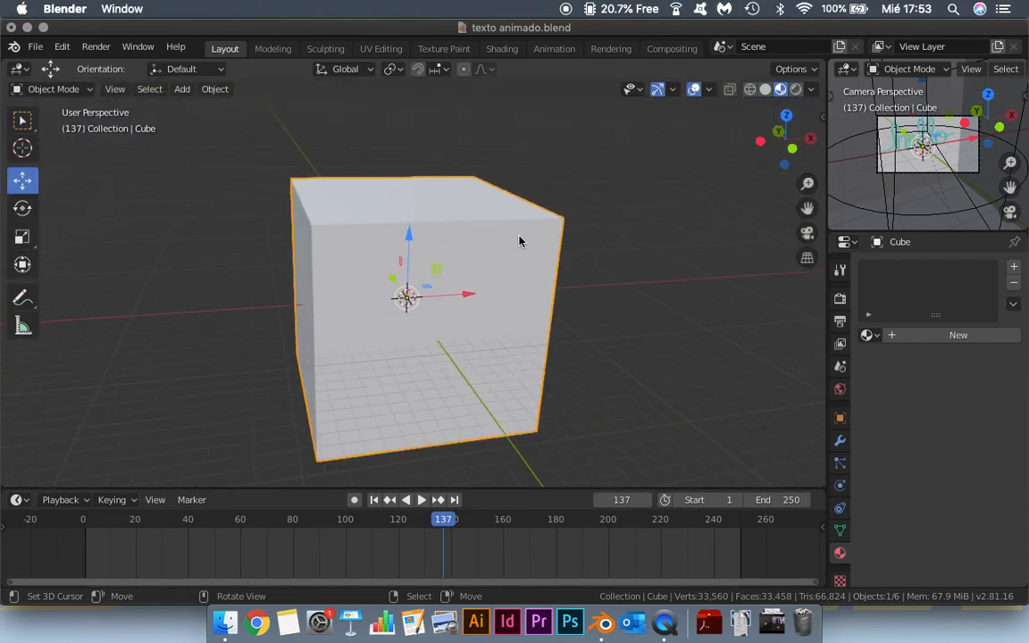
# Step: Bevel all edges of the cube with a 0.224 m width and 5 segments, and return to Object Mode
pyautogui.press('Tab')
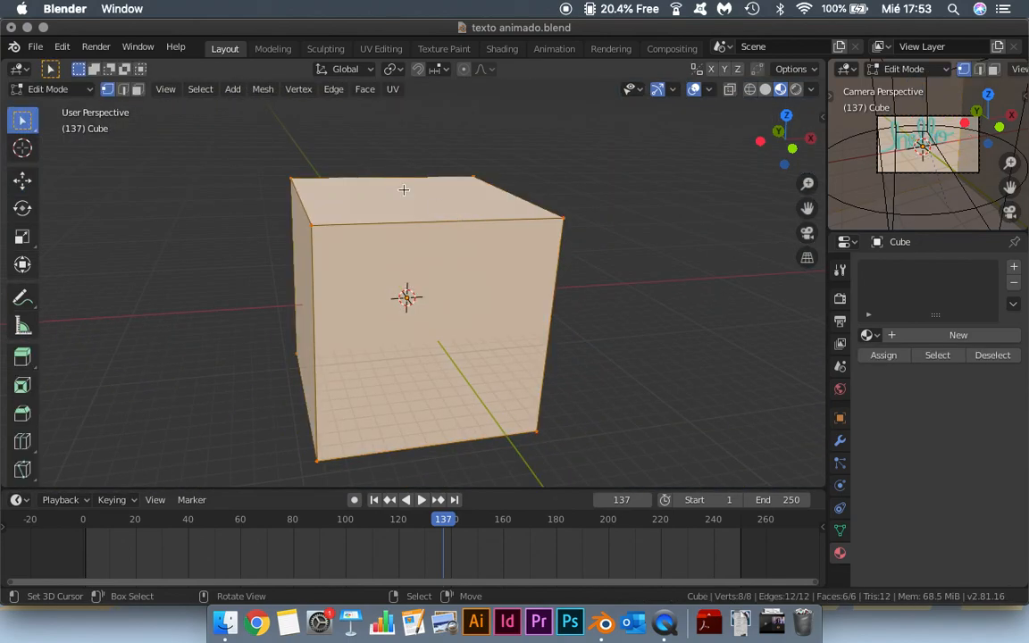
pyautogui.click(125, 88)
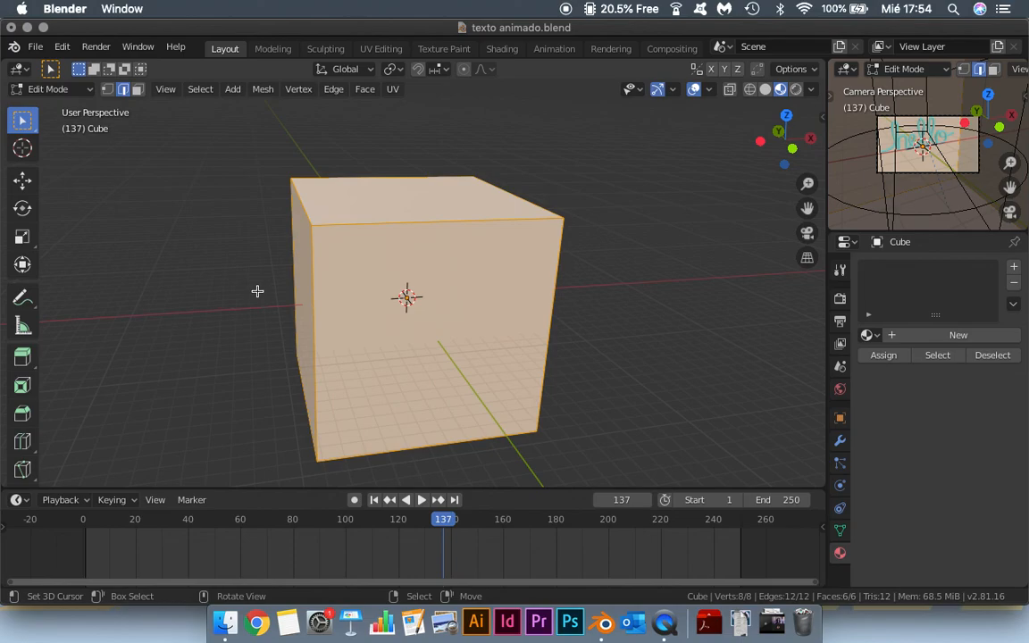
pyautogui.hotkey('ctrl', 'b')
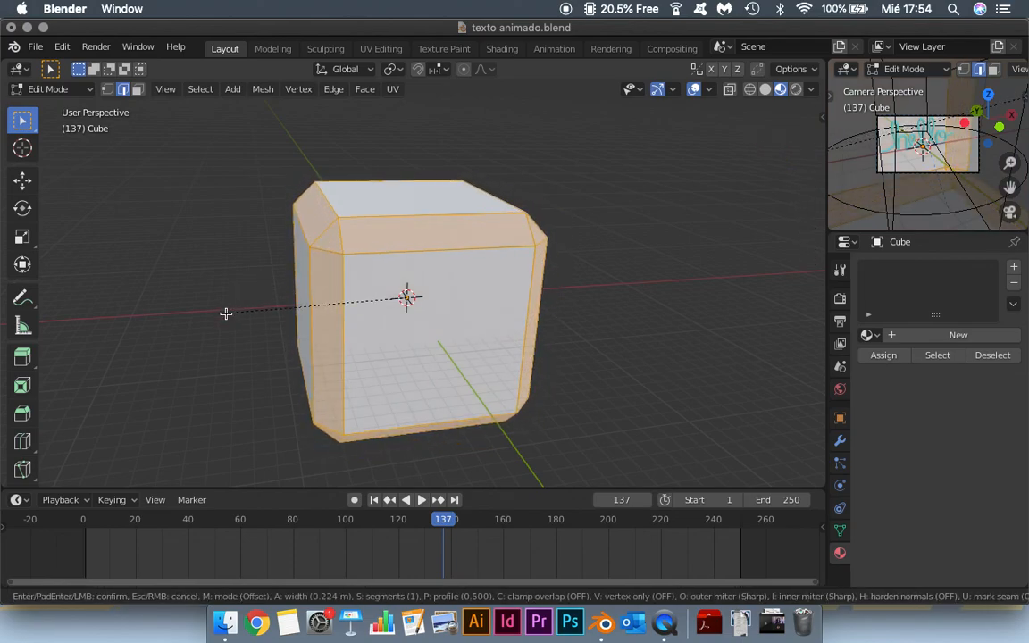
pyautogui.click(226, 314)
pyautogui.click(119, 480)
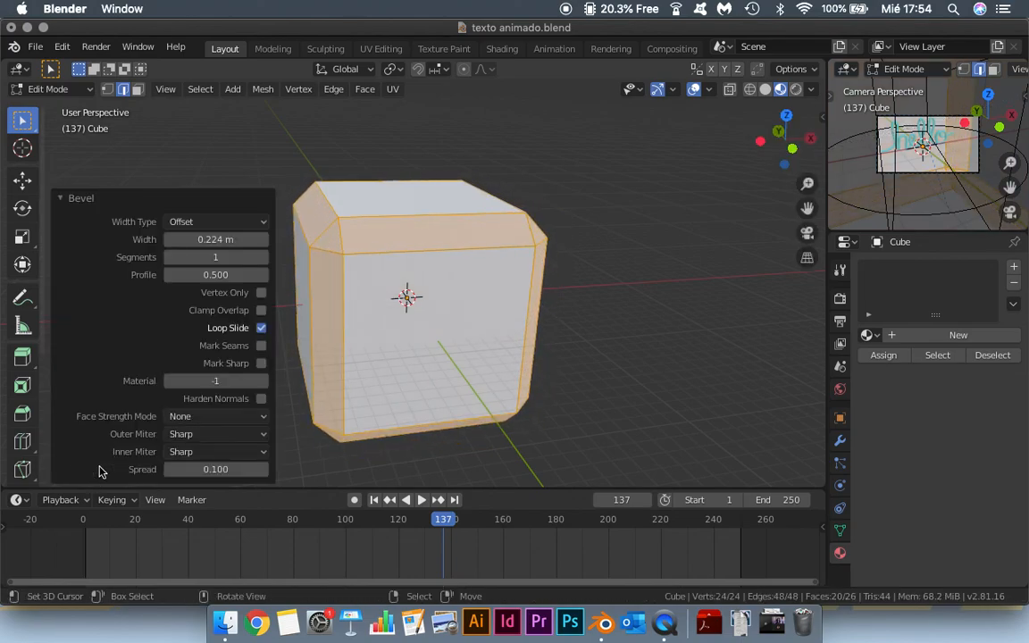
pyautogui.click(266, 259)
pyautogui.click(266, 259)
pyautogui.click(266, 259)
pyautogui.click(266, 259)
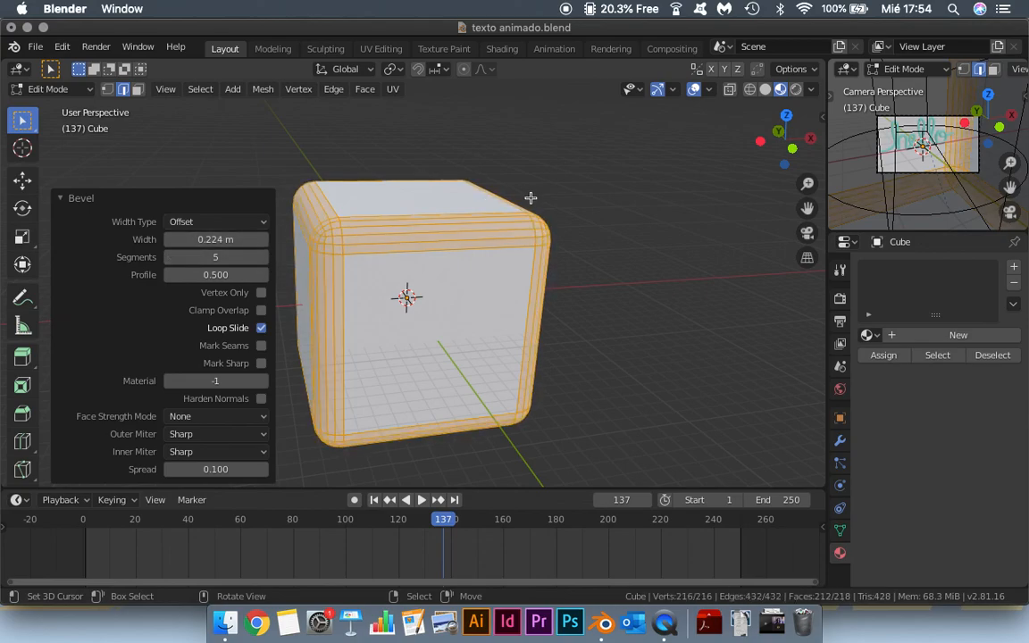
pyautogui.press('Tab')
# Step: Apply Shade Smooth to the beveled cube and check the background behind the text
pyautogui.scroll(6, 478, 223)
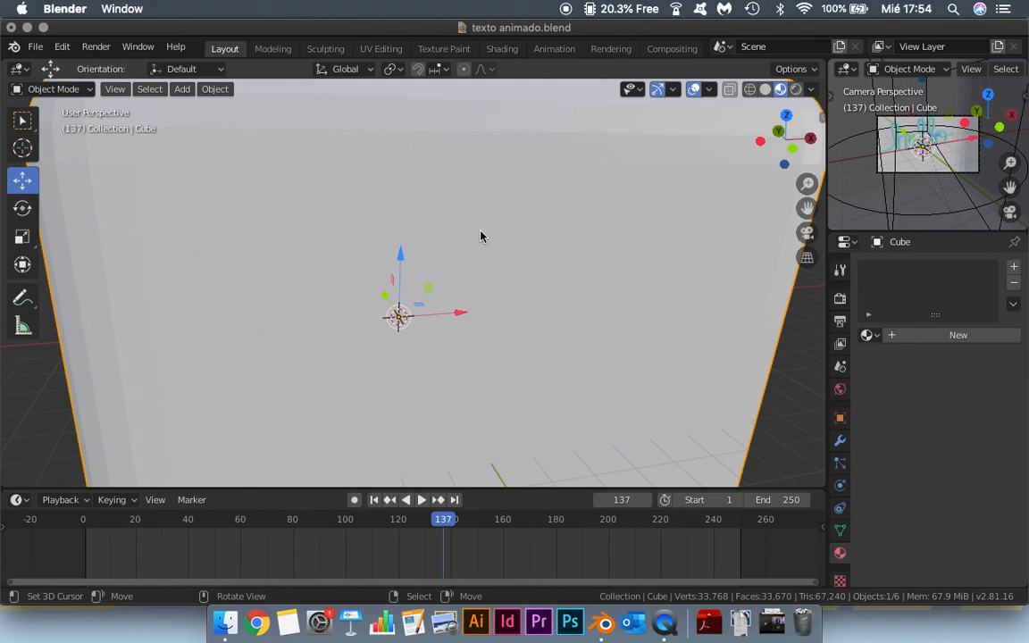
pyautogui.scroll(-3, 483, 234)
pyautogui.press('Tab')
pyautogui.press('Tab')
pyautogui.click(215, 88)
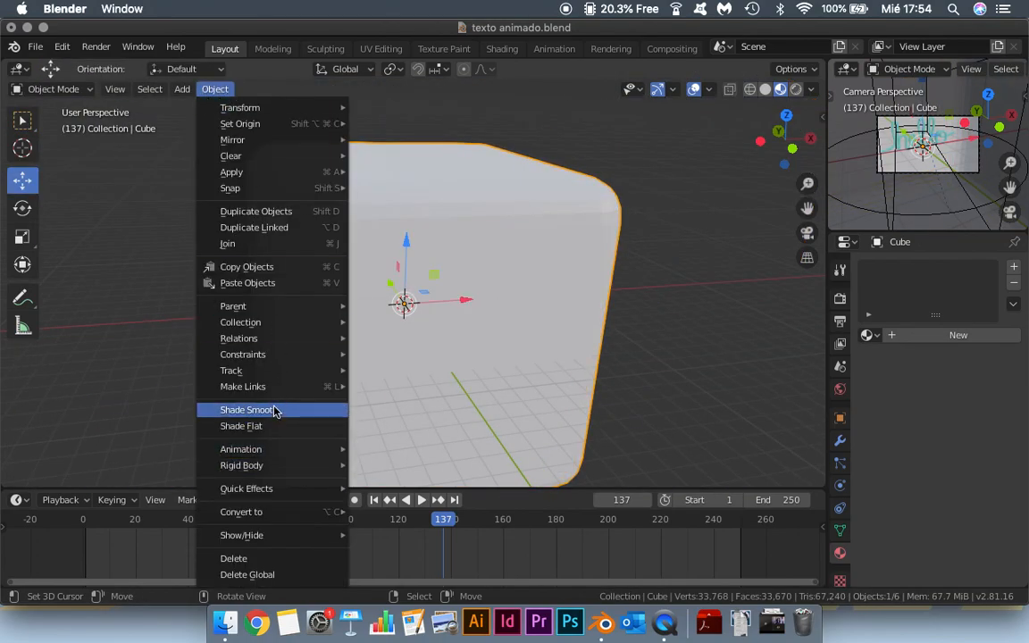
pyautogui.click(276, 412)
pyautogui.scroll(9, 382, 349)
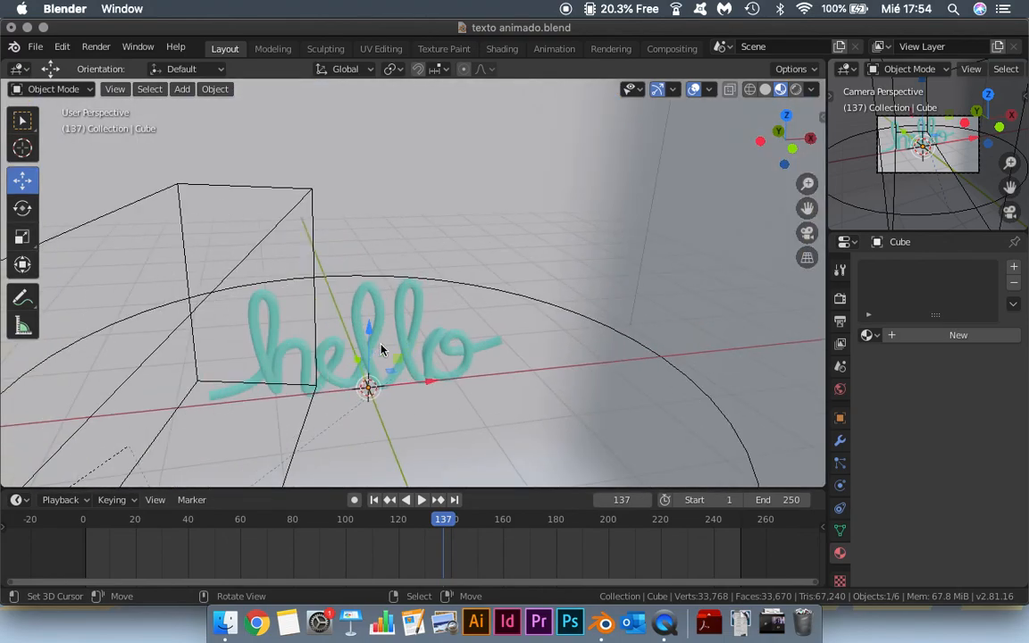
pyautogui.moveTo(515, 253); pyautogui.dragTo(573, 285, button='middle')
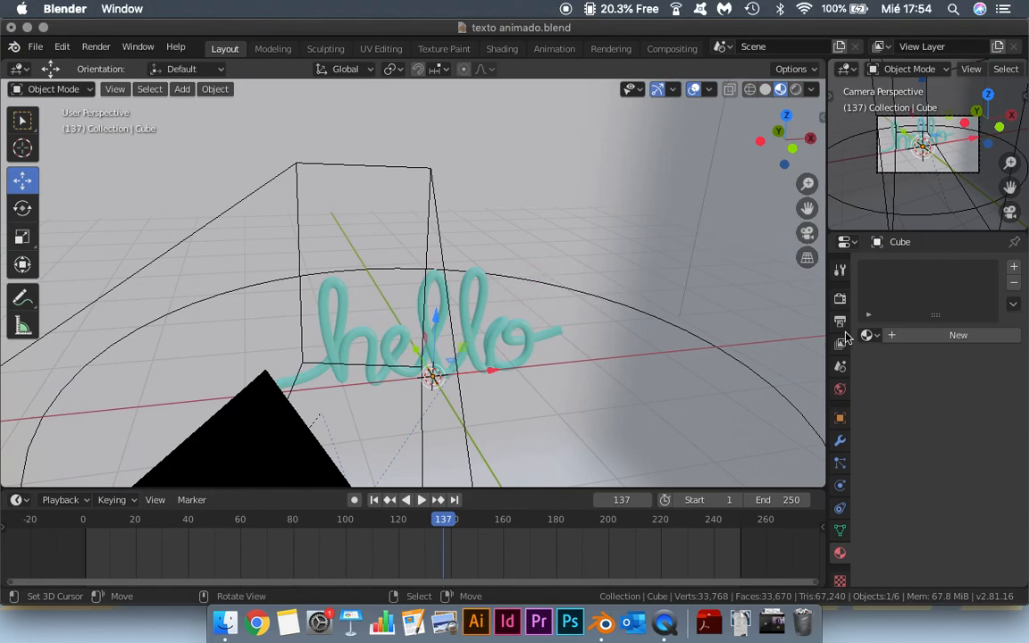
# Step: Create a new material for the cube and set its base color to light pink
pyautogui.click(937, 337)
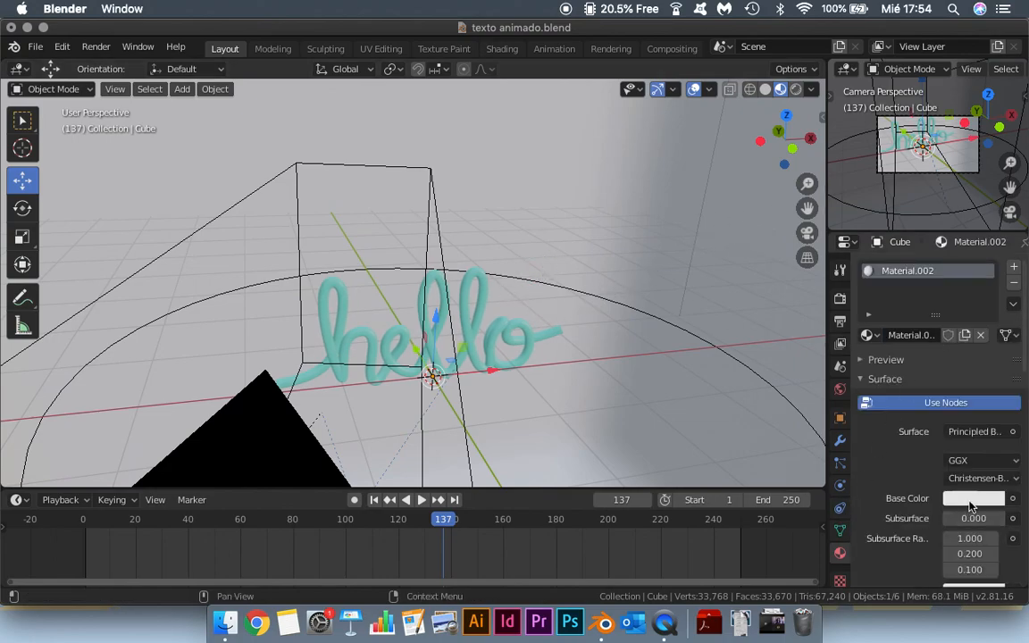
pyautogui.click(972, 499)
pyautogui.click(924, 336)
pyautogui.moveTo(882, 442); pyautogui.dragTo(886, 442)
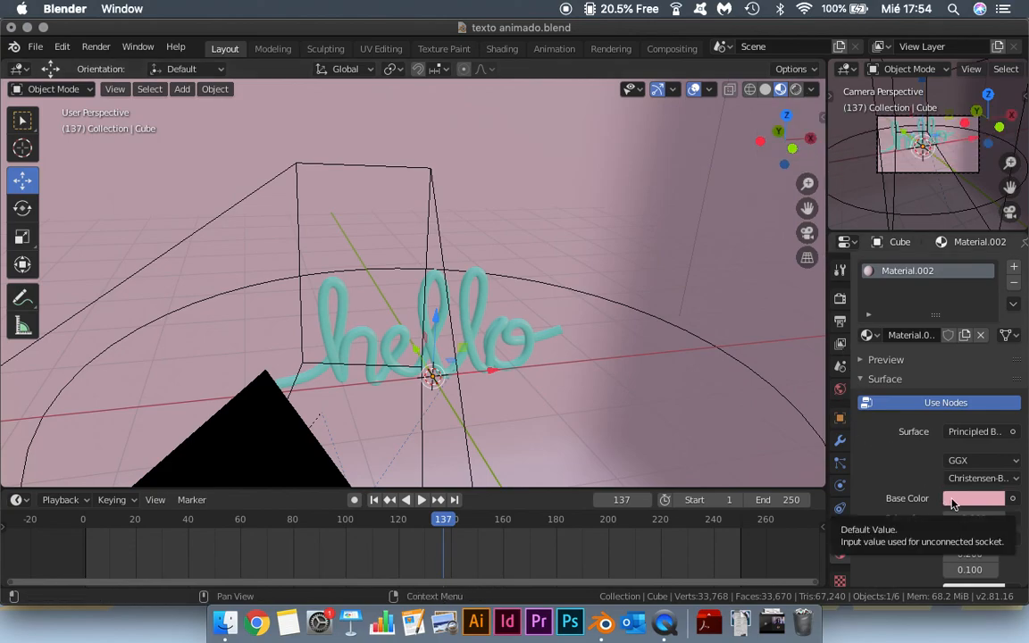
pyautogui.scroll(-2, 679, 396)
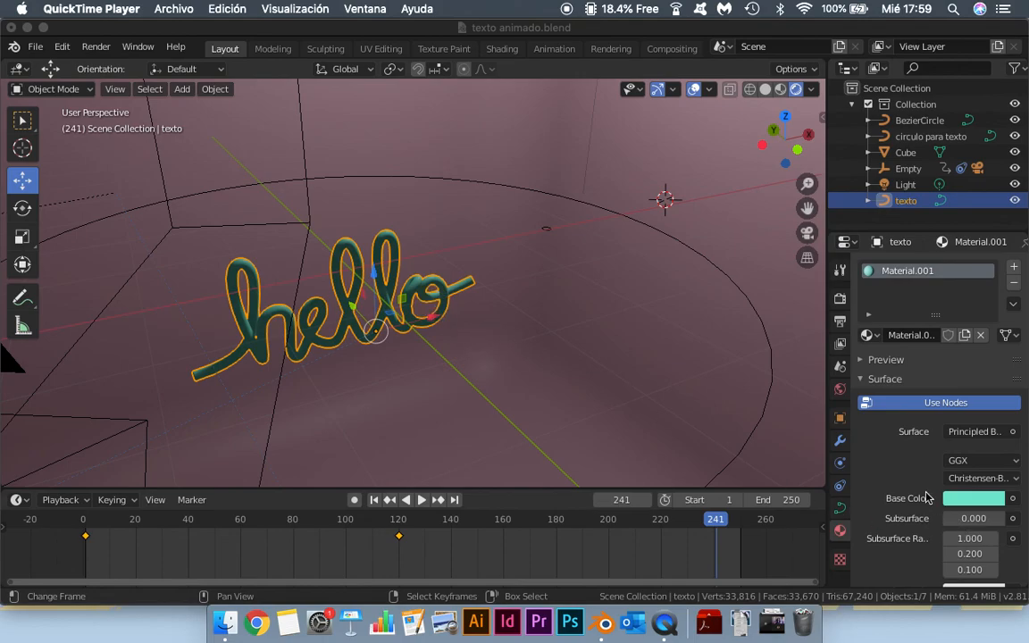
# Step: Set the Metallic value of the hello text's material to 1.000
pyautogui.scroll(-2, 926, 498)
pyautogui.scroll(5, 586, 462)
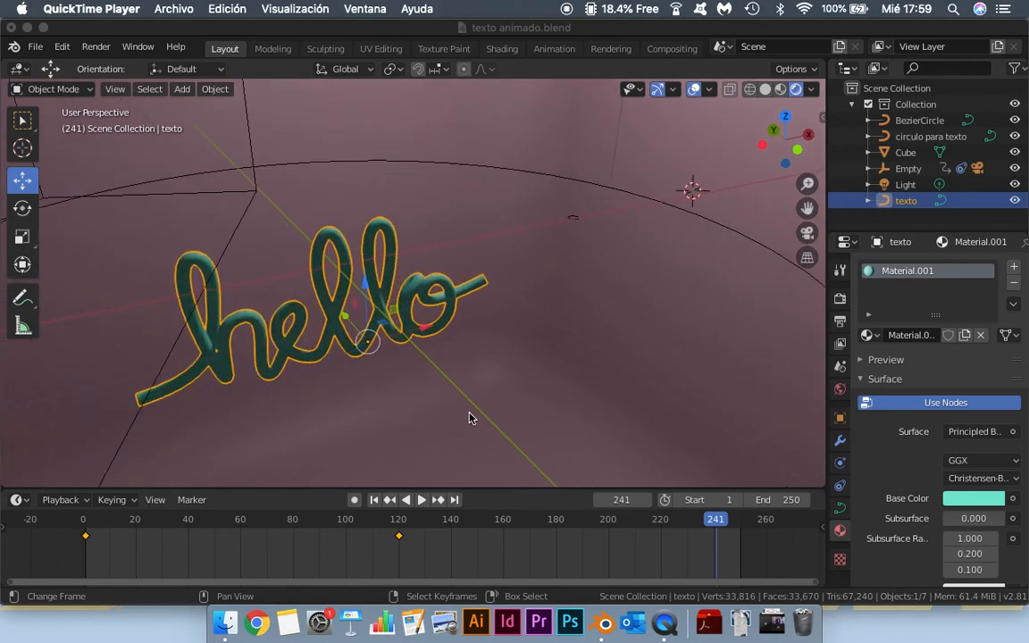
pyautogui.scroll(2, 953, 499)
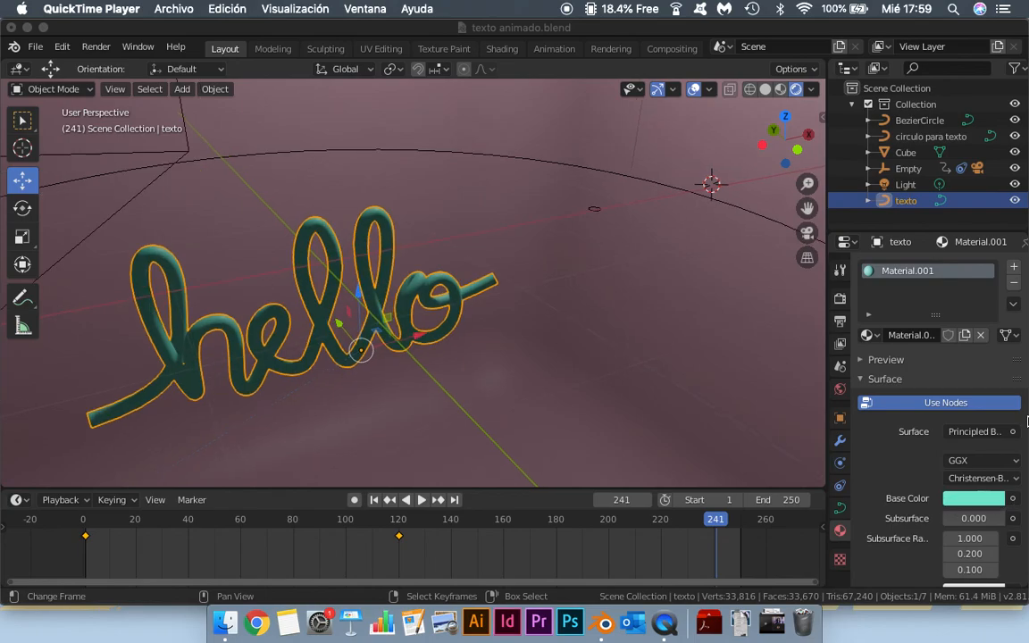
pyautogui.click(1021, 470)
pyautogui.scroll(-5, 1013, 451)
pyautogui.moveTo(972, 514); pyautogui.dragTo(1013, 514)
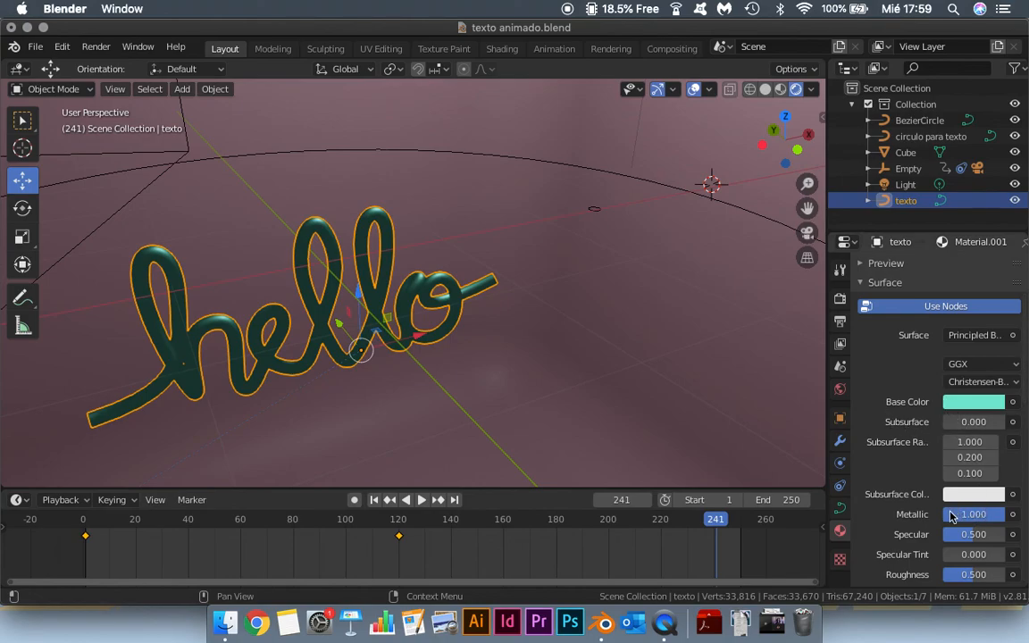
# Step: Lighten the text material's base color to a pale turquoise with hue 0.457 and saturation 0.249
pyautogui.click(960, 402)
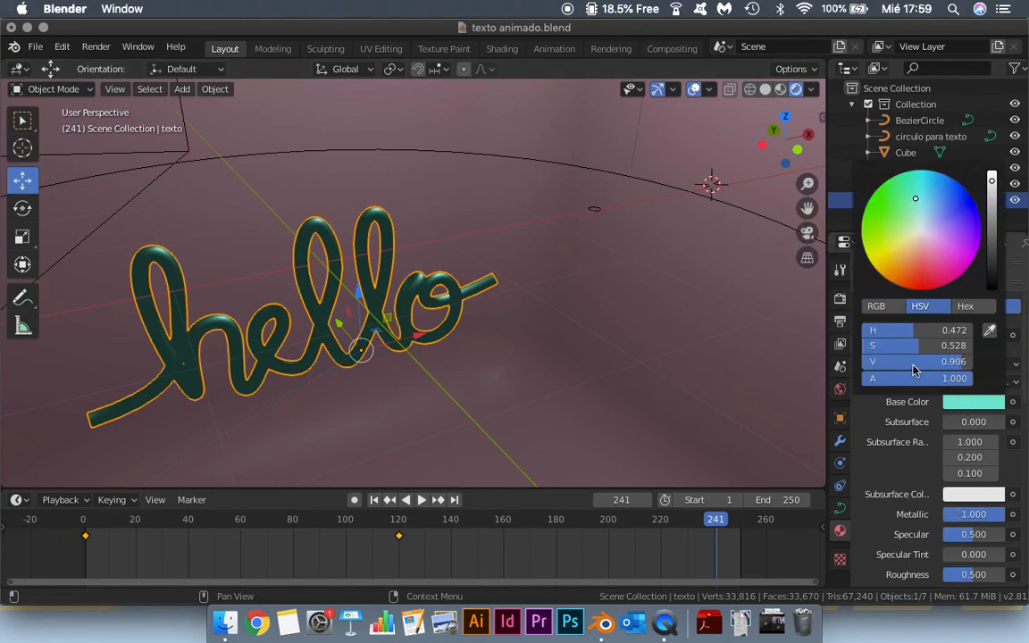
pyautogui.moveTo(902, 205); pyautogui.dragTo(917, 215)
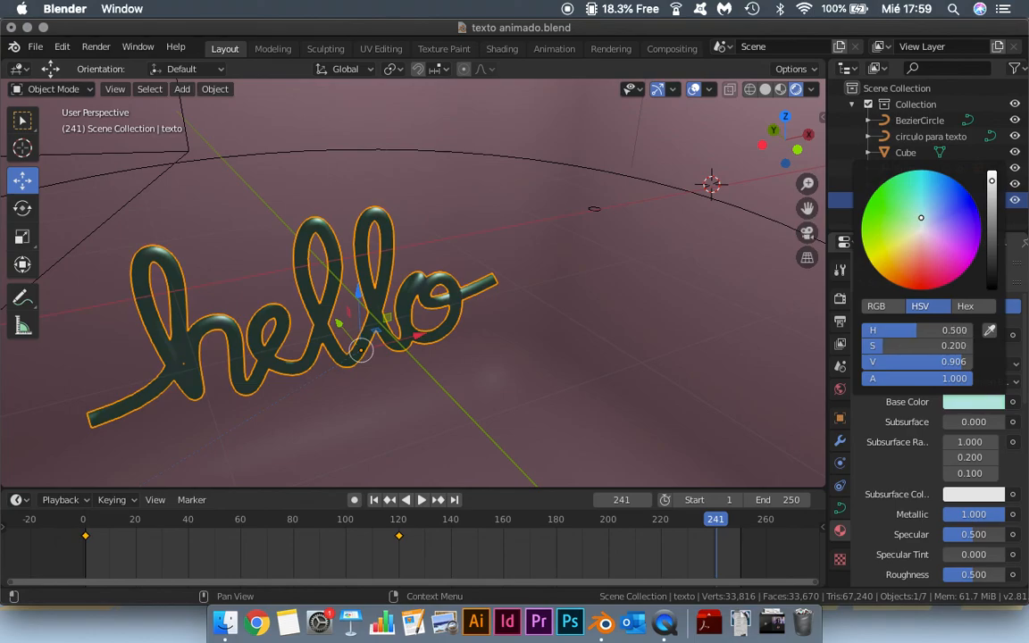
pyautogui.moveTo(922, 215); pyautogui.dragTo(918, 215)
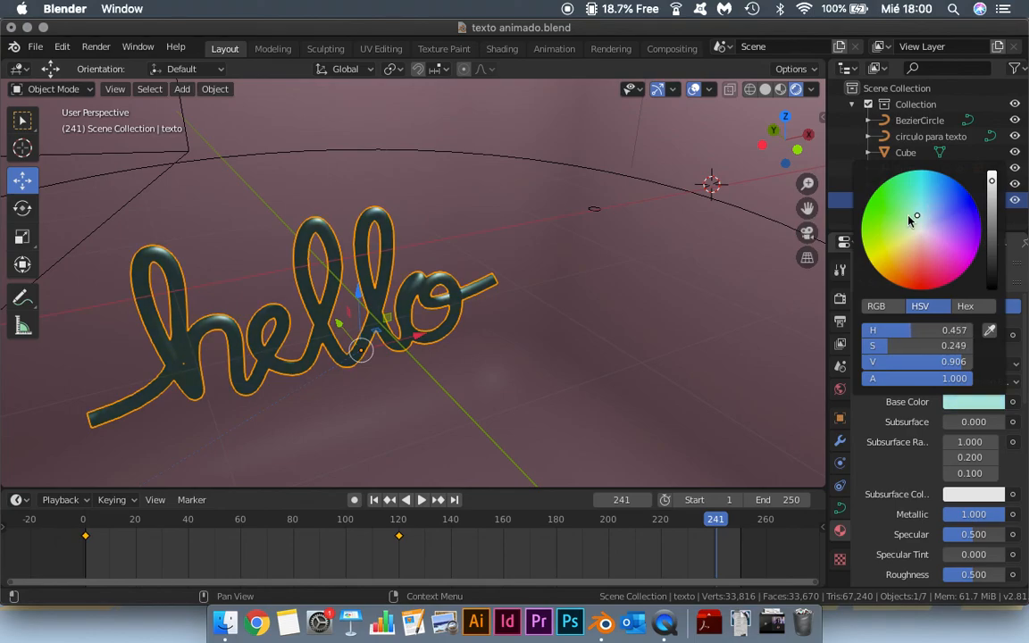
# Step: Select the point light and move it about -2.07 m along X and -1.94 m along Z
pyautogui.click(634, 155)
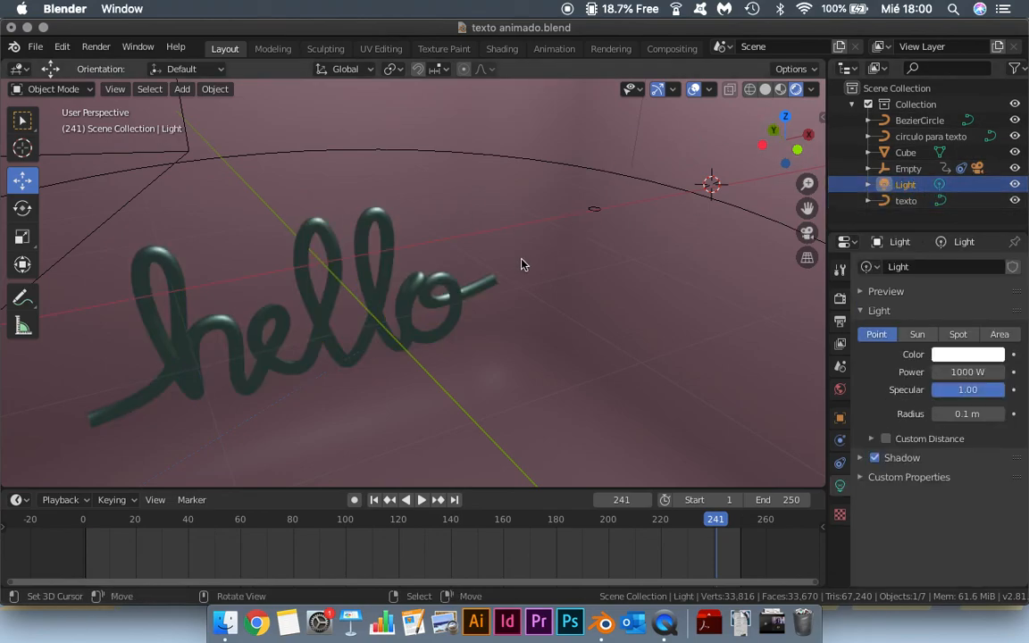
pyautogui.press('g')
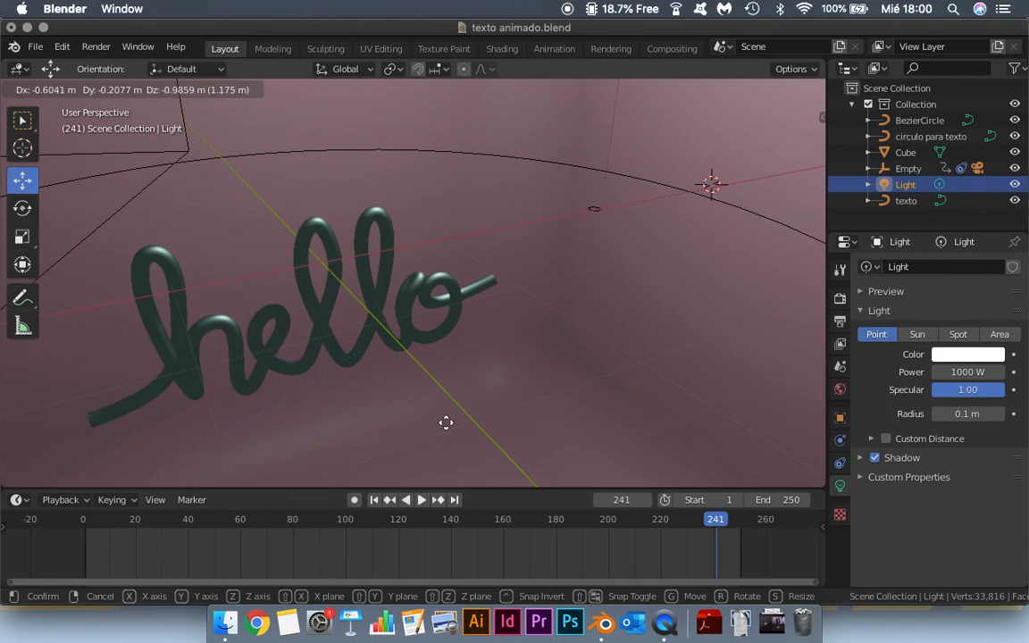
pyautogui.click(249, 174)
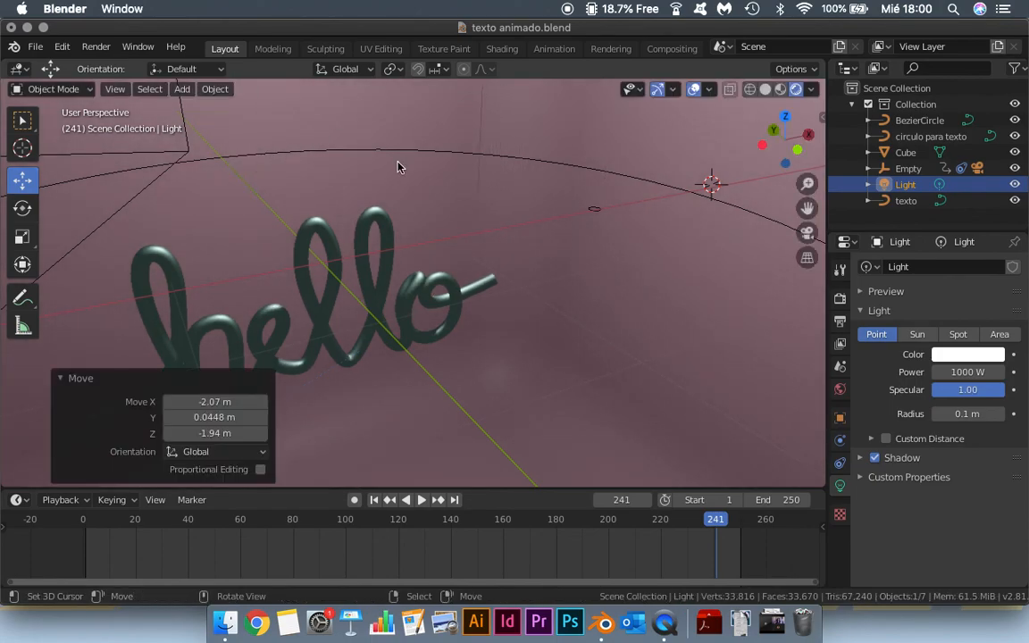
# Step: Display the main viewport in wireframe and lower the point light 4.88 m along Z, beside the text
pyautogui.scroll(-4, 398, 167)
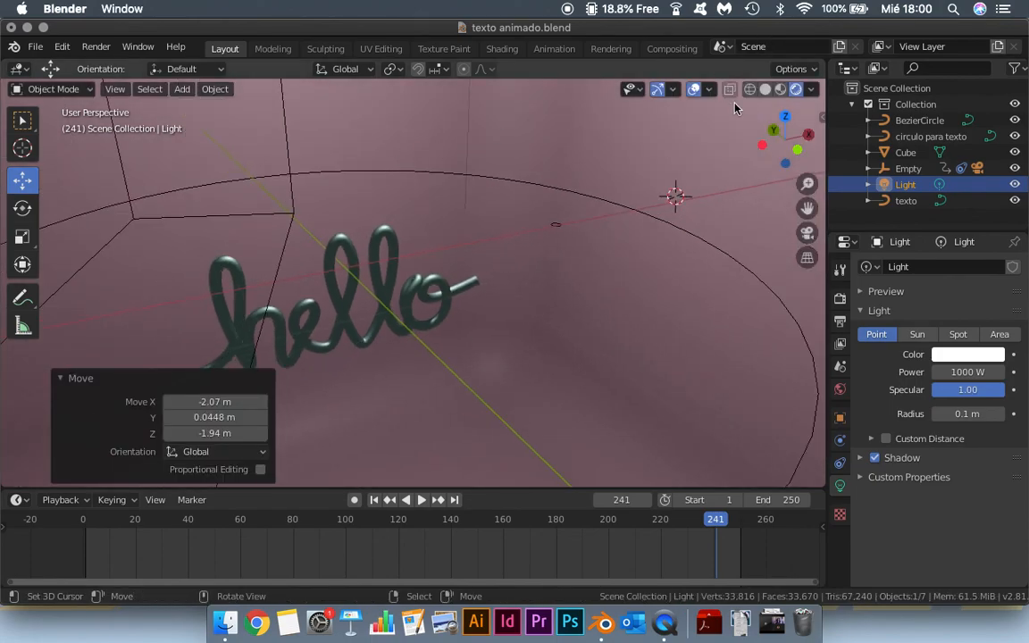
pyautogui.click(749, 89)
pyautogui.scroll(-6, 571, 152)
pyautogui.moveTo(404, 148); pyautogui.dragTo(422, 183)
pyautogui.moveTo(460, 102); pyautogui.dragTo(458, 235)
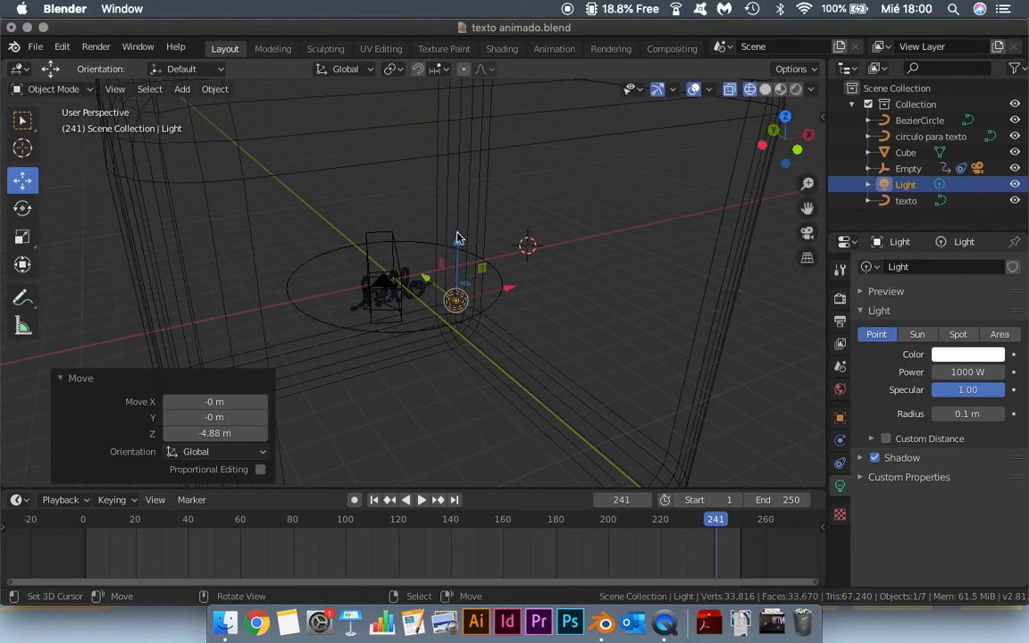
# Step: Display the viewport in rendered shading and raise the point light 2.34 m along Z, above the text
pyautogui.scroll(4, 500, 331)
pyautogui.click(795, 89)
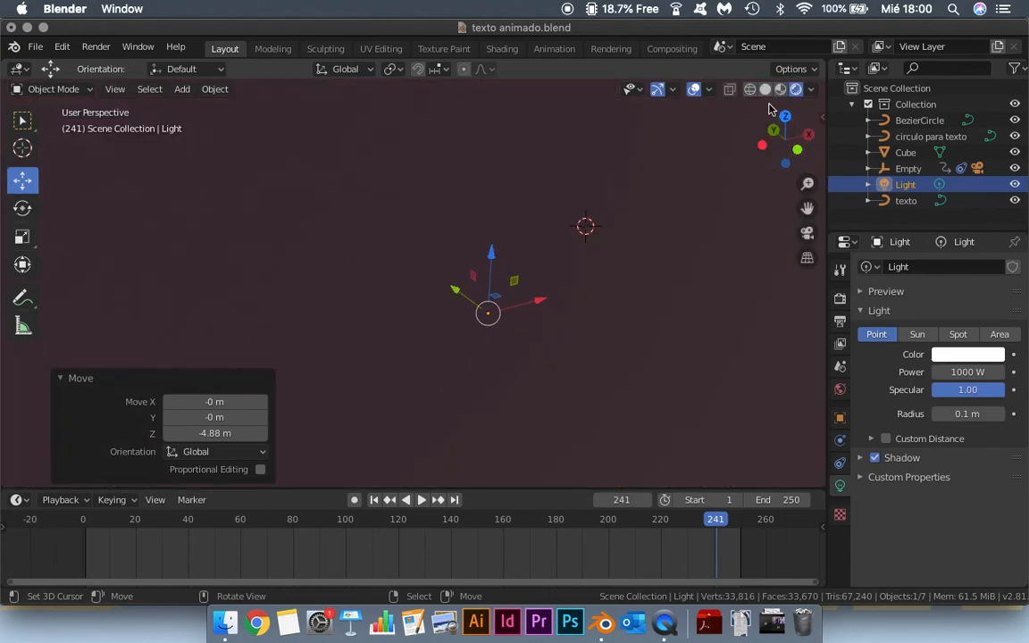
pyautogui.scroll(5, 579, 268)
pyautogui.moveTo(582, 351); pyautogui.dragTo(438, 475)
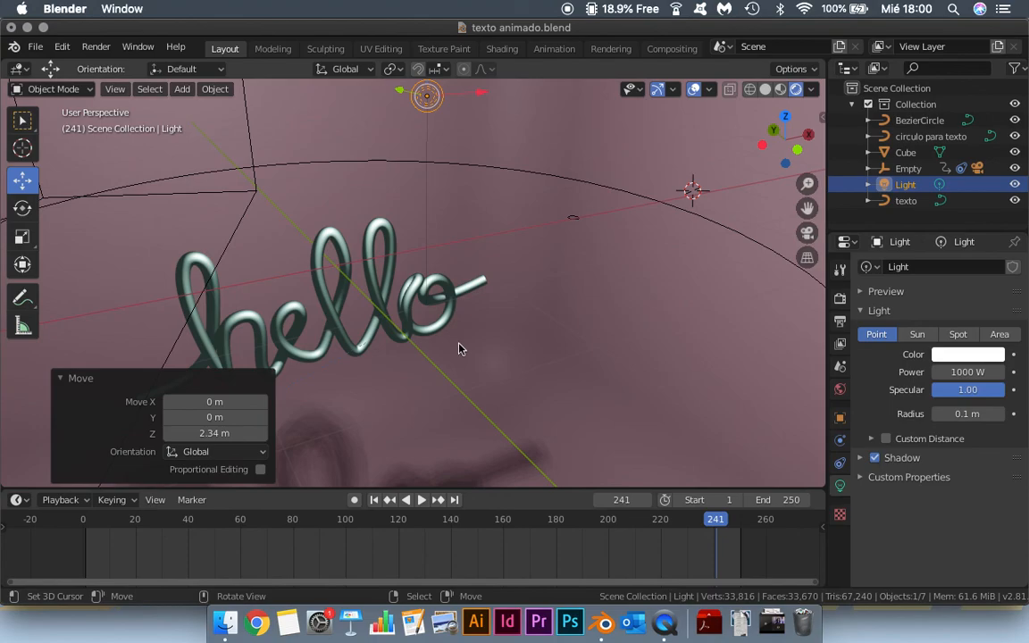
# Step: Select the hello text and change its material's base color to a more saturated turquoise
pyautogui.click(427, 325)
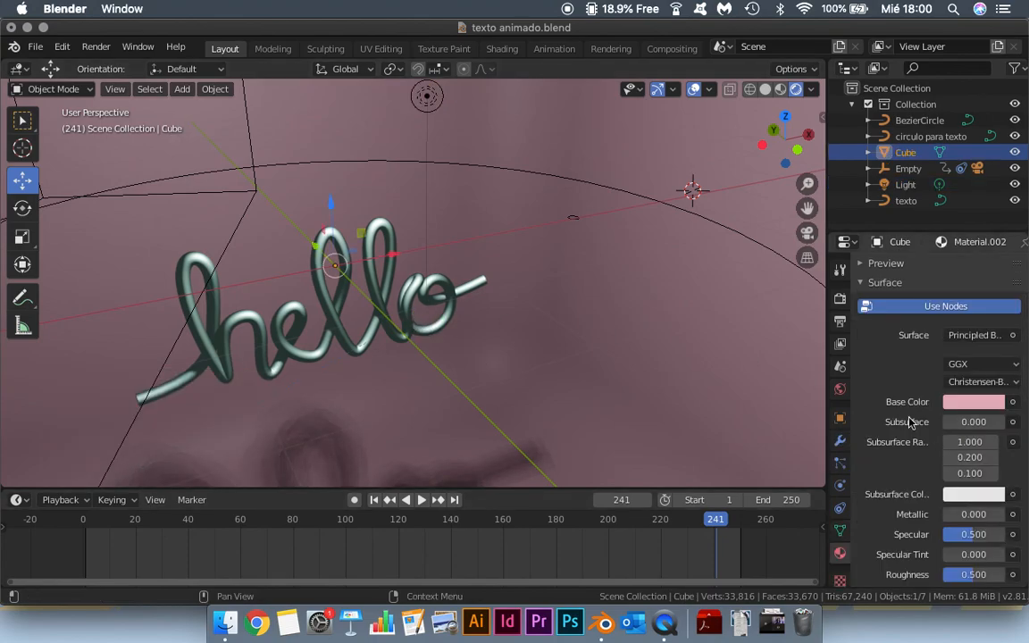
pyautogui.click(462, 356)
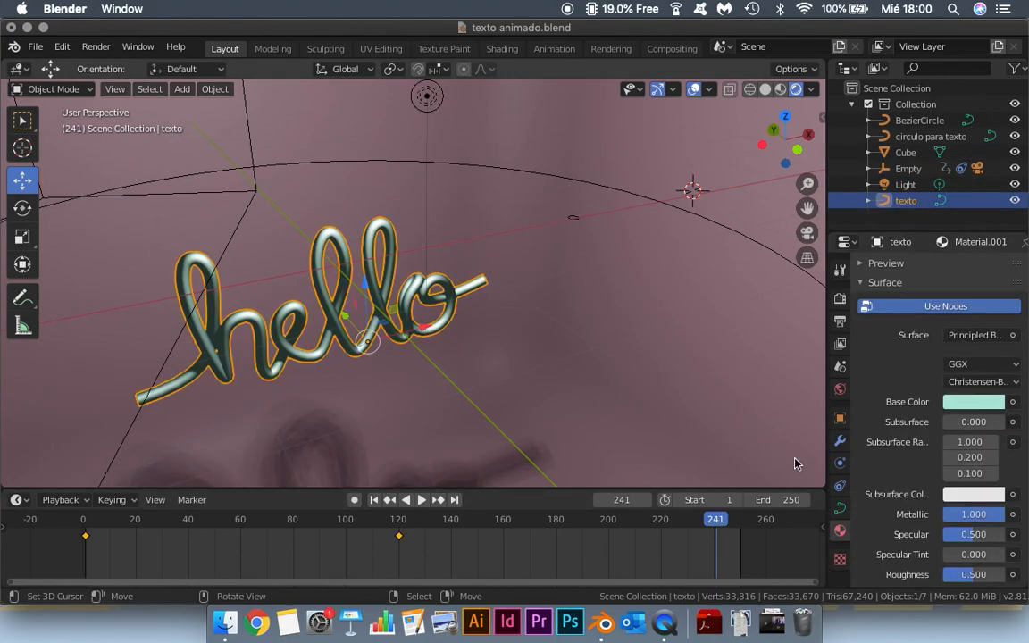
pyautogui.click(973, 402)
pyautogui.moveTo(901, 175); pyautogui.dragTo(919, 183)
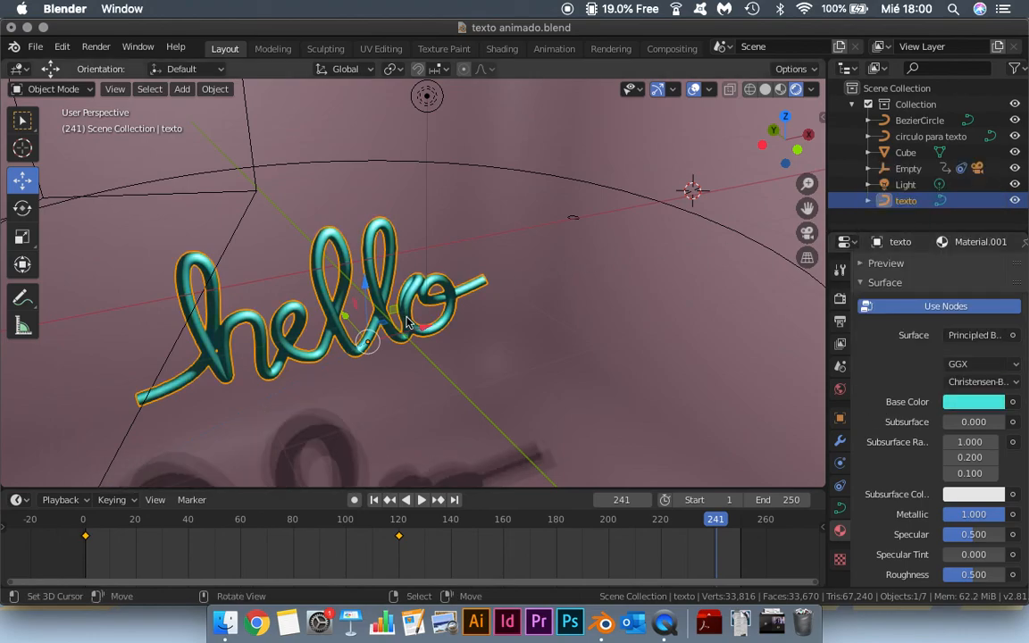
# Step: Look through the camera and set the Metallic value of the text's material to 0.835
pyautogui.moveTo(268, 304); pyautogui.dragTo(366, 378, button='middle')
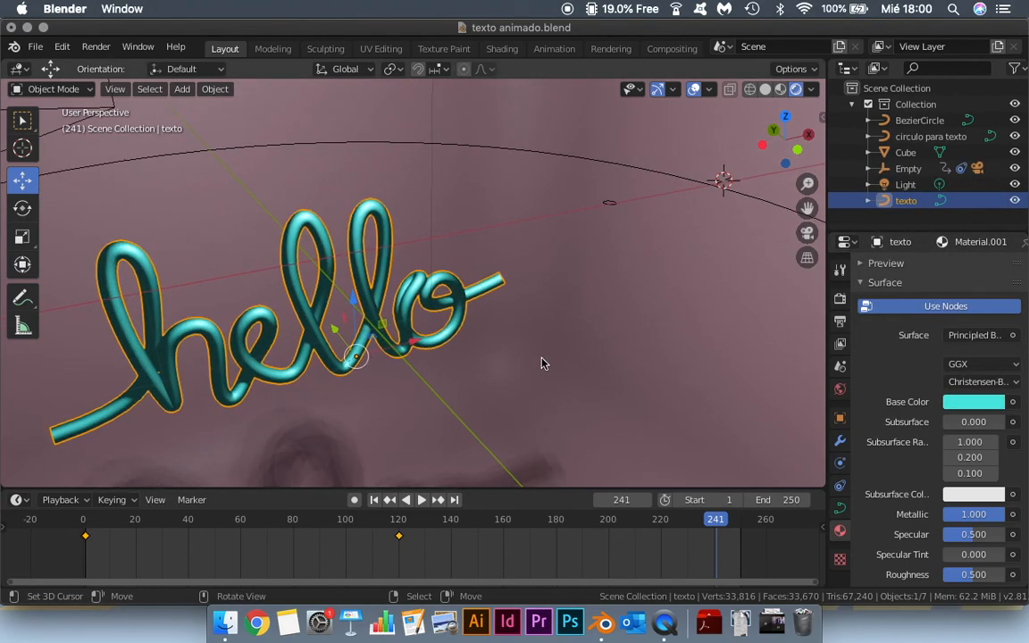
pyautogui.press('KP_0')
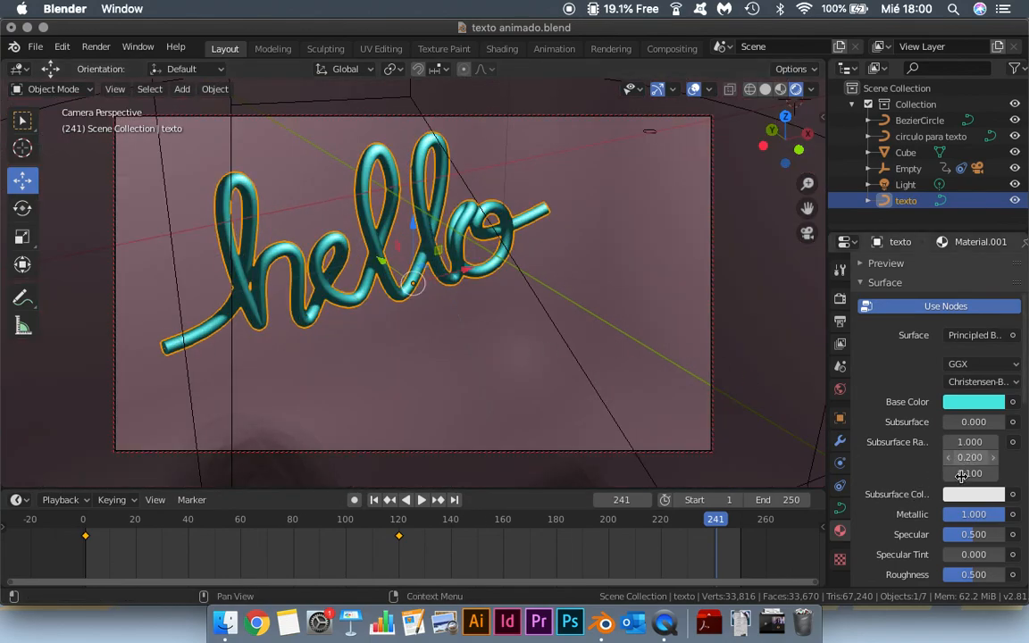
pyautogui.scroll(-1, 958, 526)
pyautogui.moveTo(982, 484); pyautogui.dragTo(940, 484)
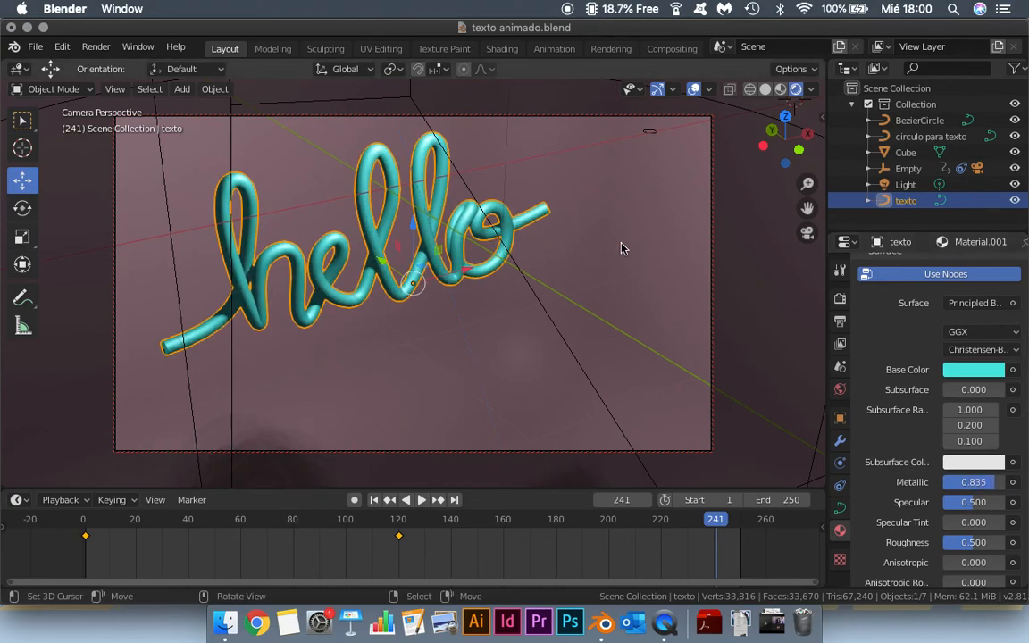
# Step: Select the point light and raise it 0.839 m along Z
pyautogui.press('KP_1')
pyautogui.scroll(-5, 647, 271)
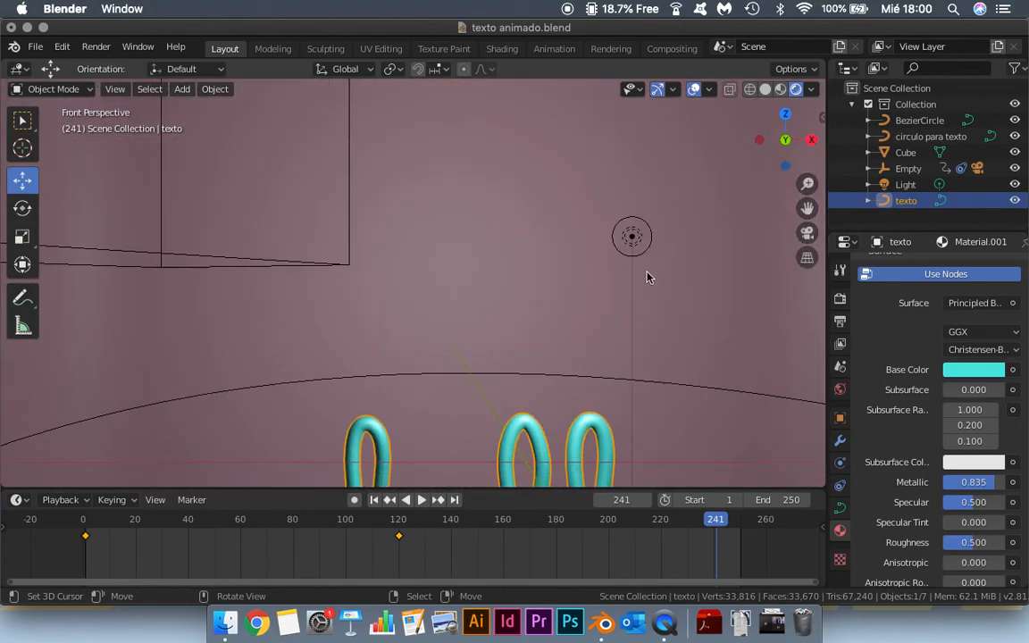
pyautogui.moveTo(554, 352); pyautogui.dragTo(538, 270, button='middle')
pyautogui.click(527, 170)
pyautogui.click(540, 176)
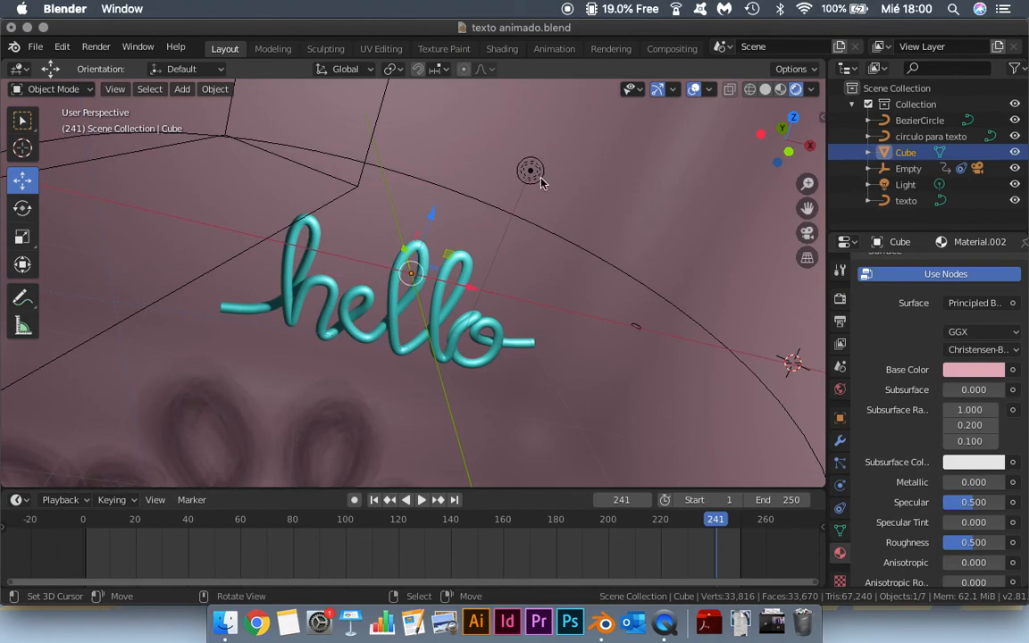
pyautogui.click(531, 170)
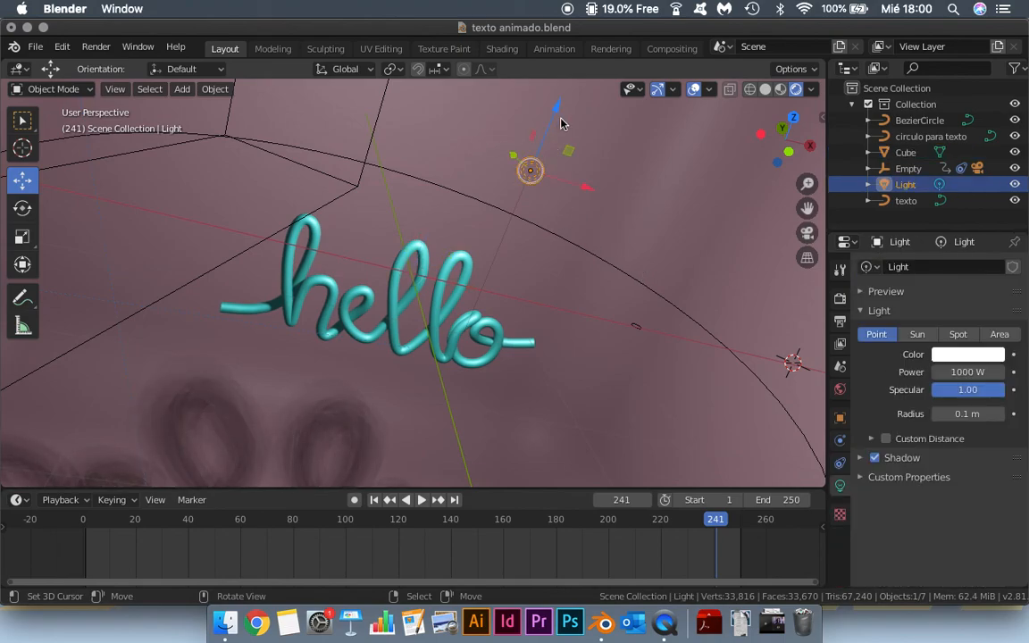
pyautogui.press('g')
pyautogui.click(634, 409)
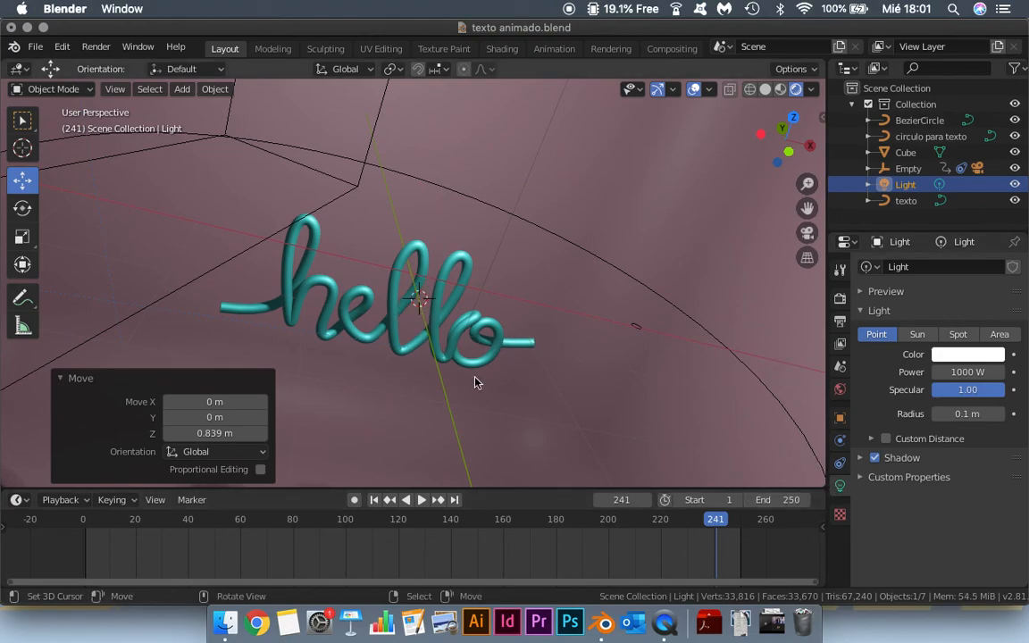
# Step: Add a spot light to the scene
pyautogui.hotkey('shift', 'a')
pyautogui.moveTo(447, 476)
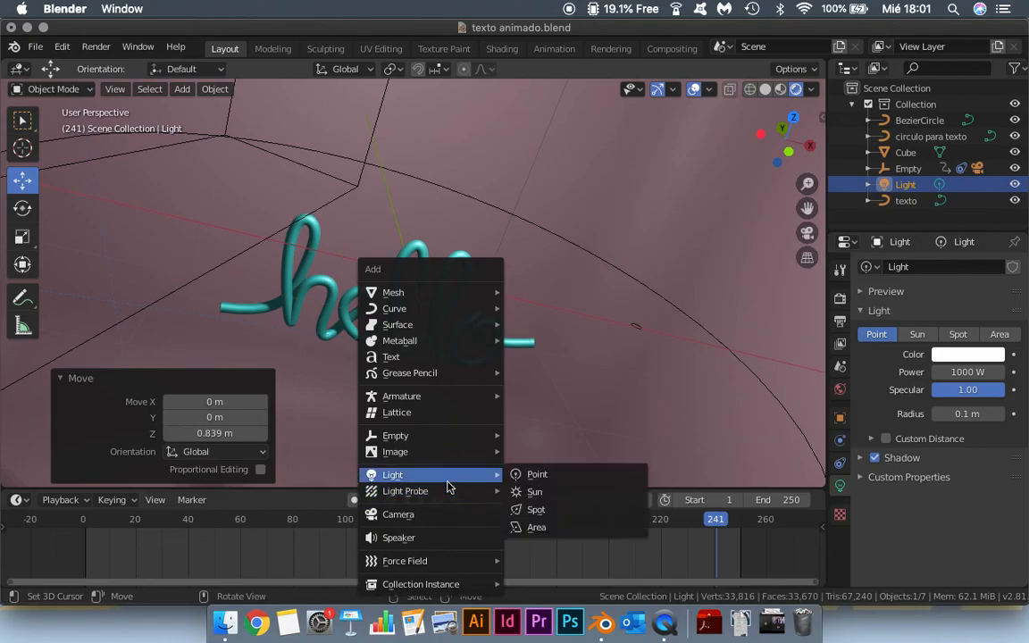
pyautogui.click(549, 516)
# Step: Position the spot light above and beside the hello text, aimed at it, raising it 1.01 m along Z
pyautogui.moveTo(410, 265); pyautogui.dragTo(421, 306)
pyautogui.moveTo(482, 326); pyautogui.dragTo(706, 367, button='middle')
pyautogui.moveTo(192, 178); pyautogui.dragTo(267, 227)
pyautogui.press('KP_7')
pyautogui.moveTo(661, 193); pyautogui.dragTo(515, 193)
pyautogui.moveTo(500, 357); pyautogui.dragTo(420, 292, button='middle')
pyautogui.moveTo(438, 214); pyautogui.dragTo(433, 134)
pyautogui.moveTo(432, 223); pyautogui.dragTo(379, 179, button='middle')
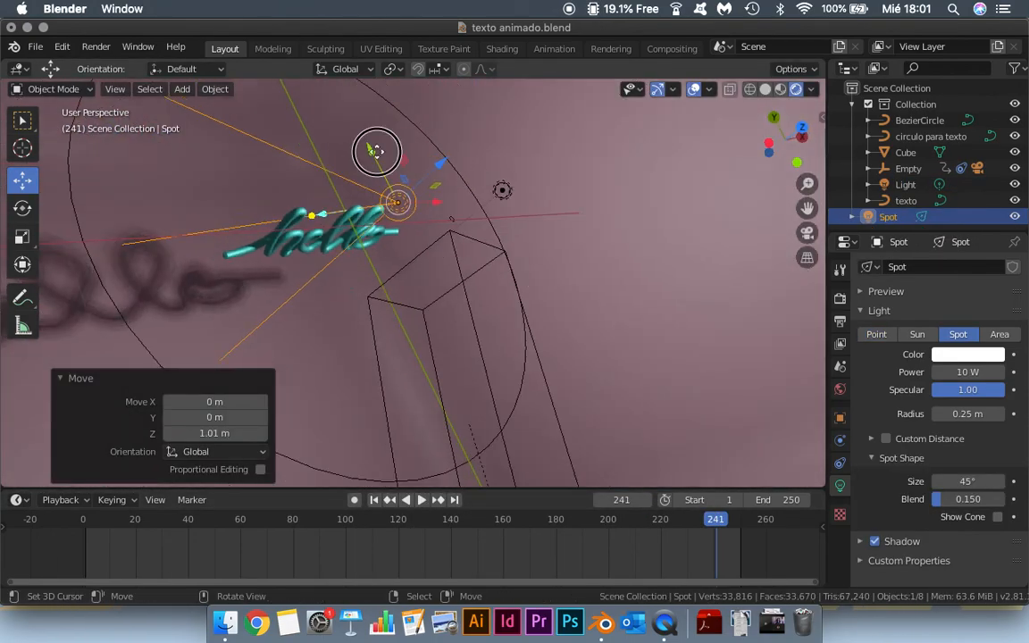
pyautogui.moveTo(379, 151); pyautogui.dragTo(470, 138)
# Step: Set the hello text material's Metallic value to 0.000 and its Roughness to 0.310
pyautogui.rightClick(590, 295)
pyautogui.click(839, 552)
pyautogui.rightClick(348, 239)
pyautogui.moveTo(353, 254); pyautogui.dragTo(393, 234, button='middle')
pyautogui.scroll(5, 393, 268)
pyautogui.scroll(-2, 972, 500)
pyautogui.moveTo(974, 510); pyautogui.dragTo(952, 510)
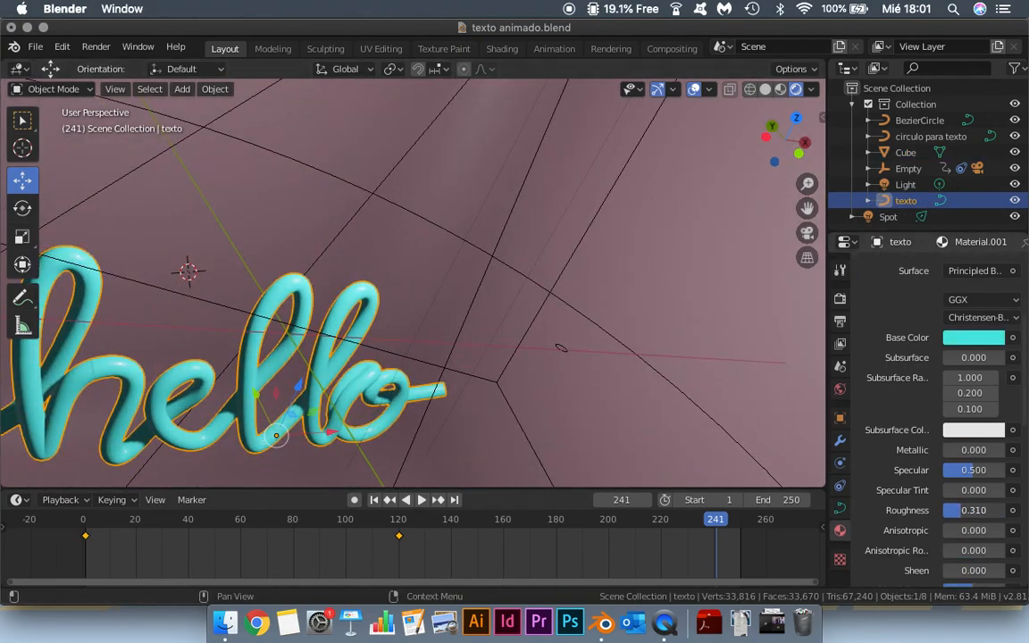
# Step: Hide the point light and give the spot light a 0.49 m radius and 10000 W power
pyautogui.scroll(-4, 447, 313)
pyautogui.click(955, 220)
pyautogui.click(1015, 185)
pyautogui.moveTo(968, 413); pyautogui.dragTo(991, 413)
pyautogui.click(967, 373)
pyautogui.write('10000')
pyautogui.press('Return')
# Step: Raise the spot light, shift it 0.638 m along X, and set its cone size to 84.5° with blend 1.000
pyautogui.moveTo(509, 108); pyautogui.dragTo(526, 75)
pyautogui.moveTo(534, 153); pyautogui.dragTo(569, 168)
pyautogui.moveTo(956, 499); pyautogui.dragTo(976, 499)
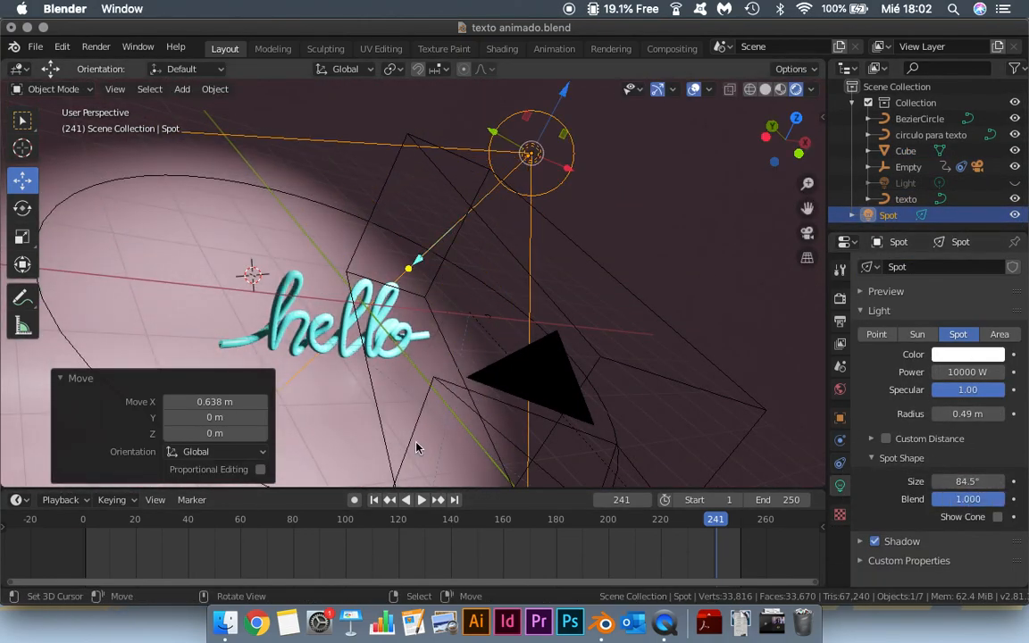
# Step: View the scene through the camera and set the spot light's power to 2000 W
pyautogui.press('KP_0')
pyautogui.click(967, 373)
pyautogui.write('2000')
pyautogui.press('Return')
# Step: Unhide the point light with its power set to 200 W and play back the animation
pyautogui.click(1015, 183)
pyautogui.click(906, 184)
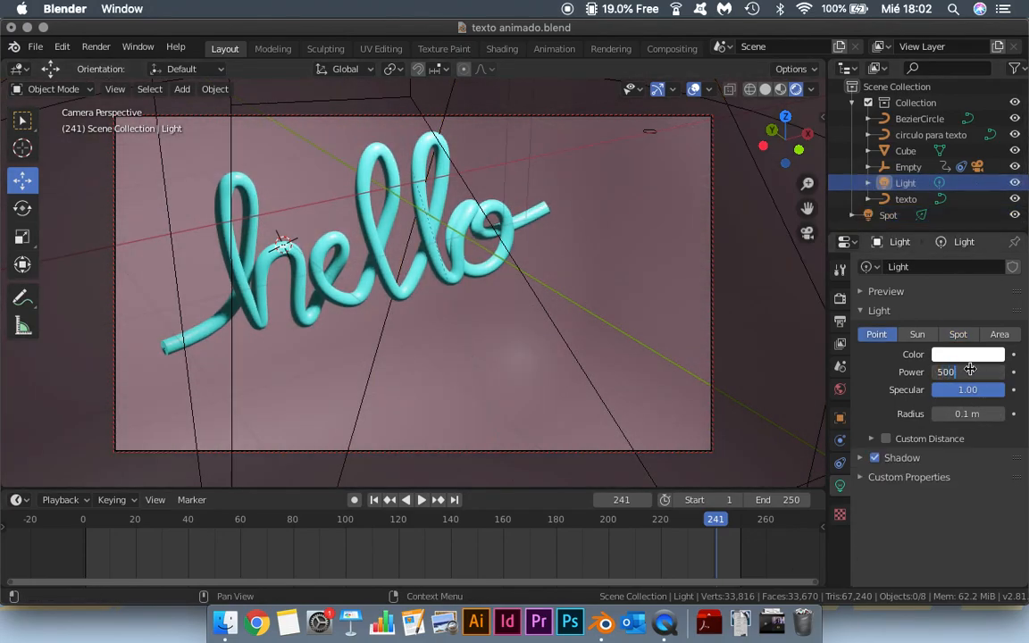
pyautogui.click(422, 500)
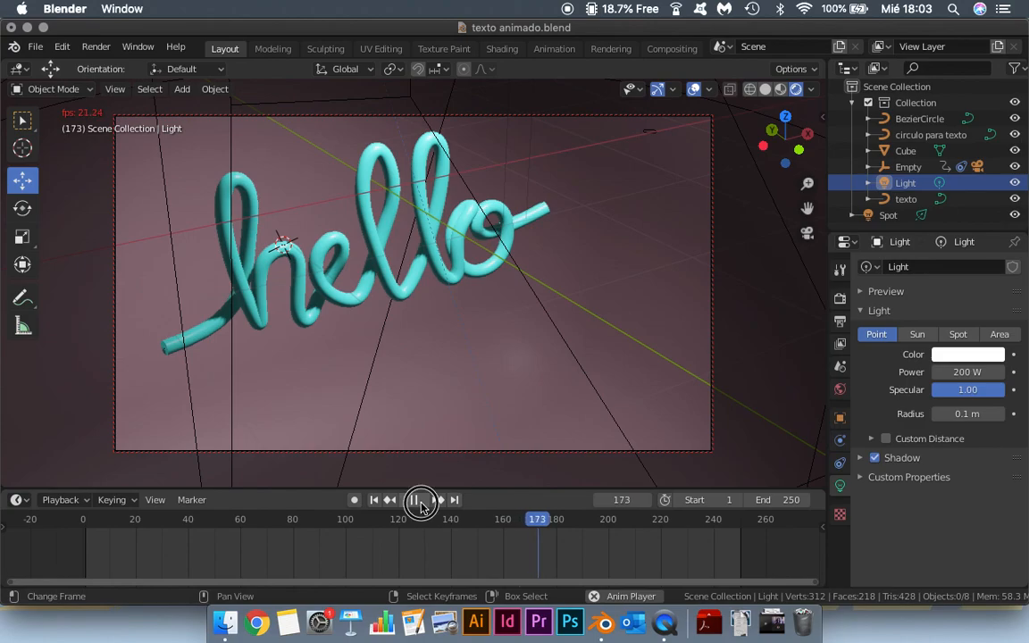
pyautogui.click(420, 501)
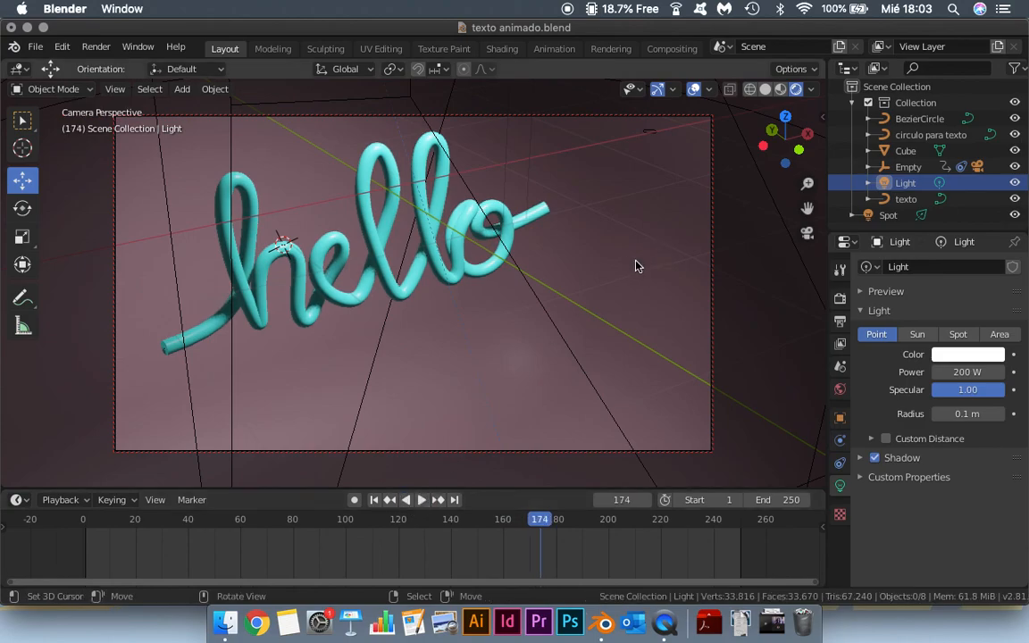
# Step: Try the Cycles render engine with 32 render samples, and return to Eevee
pyautogui.click(840, 300)
pyautogui.click(981, 267)
pyautogui.click(971, 323)
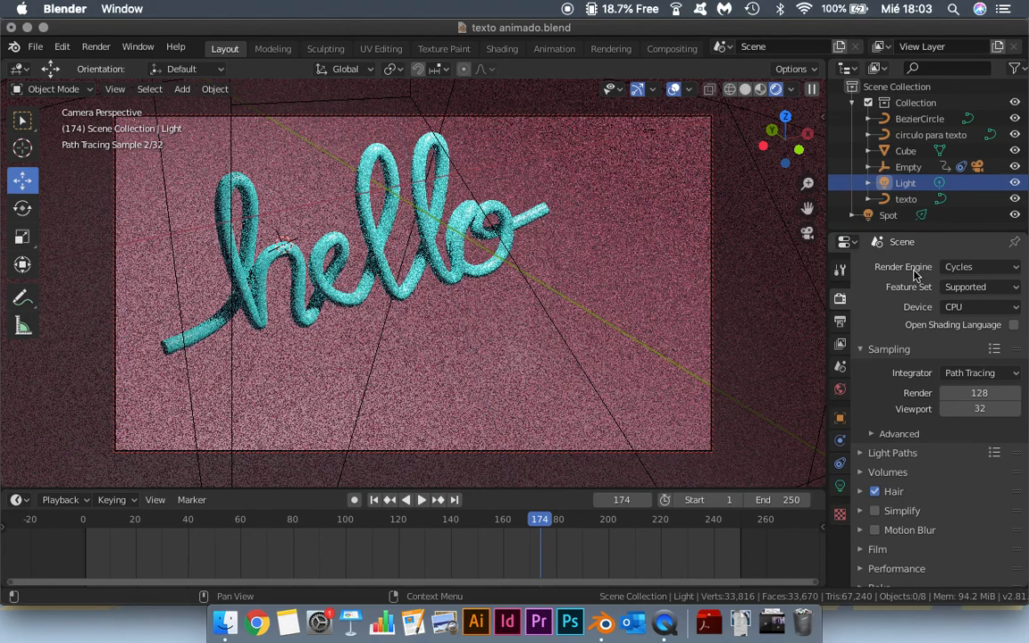
pyautogui.click(984, 393)
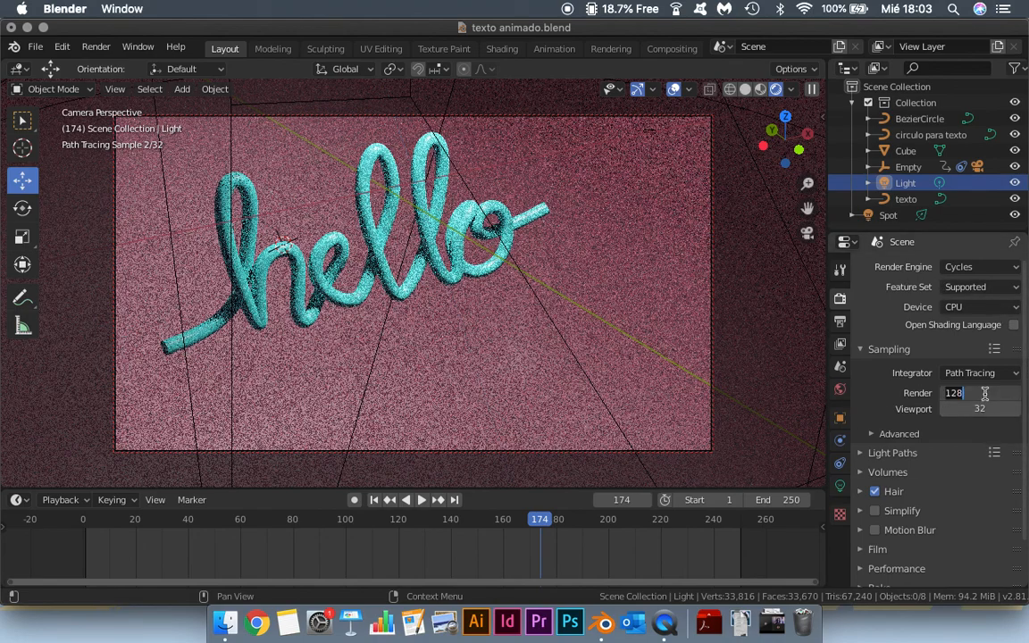
pyautogui.write('32')
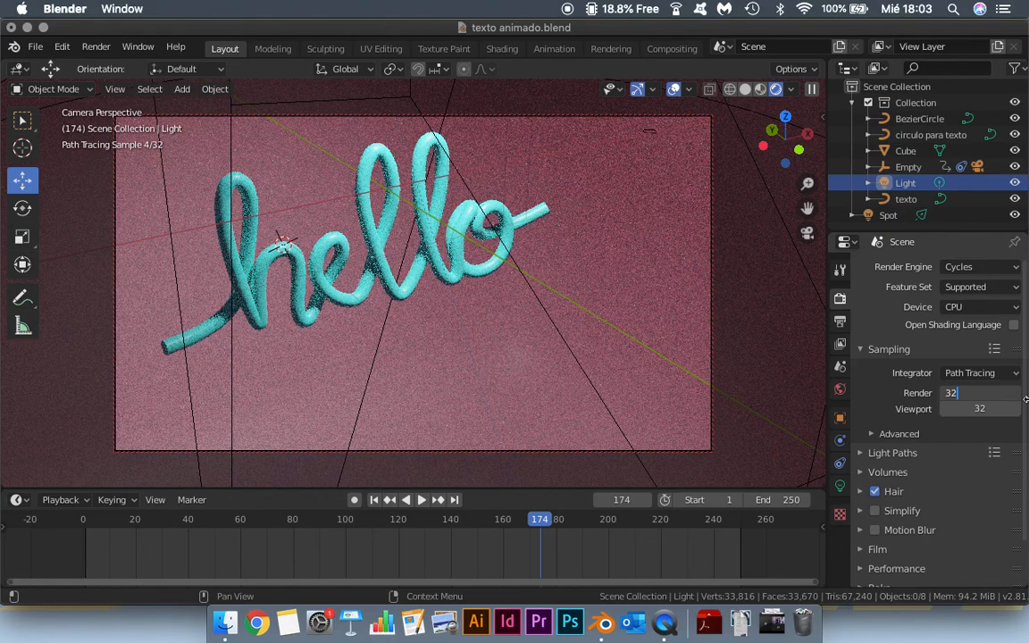
pyautogui.press('Return')
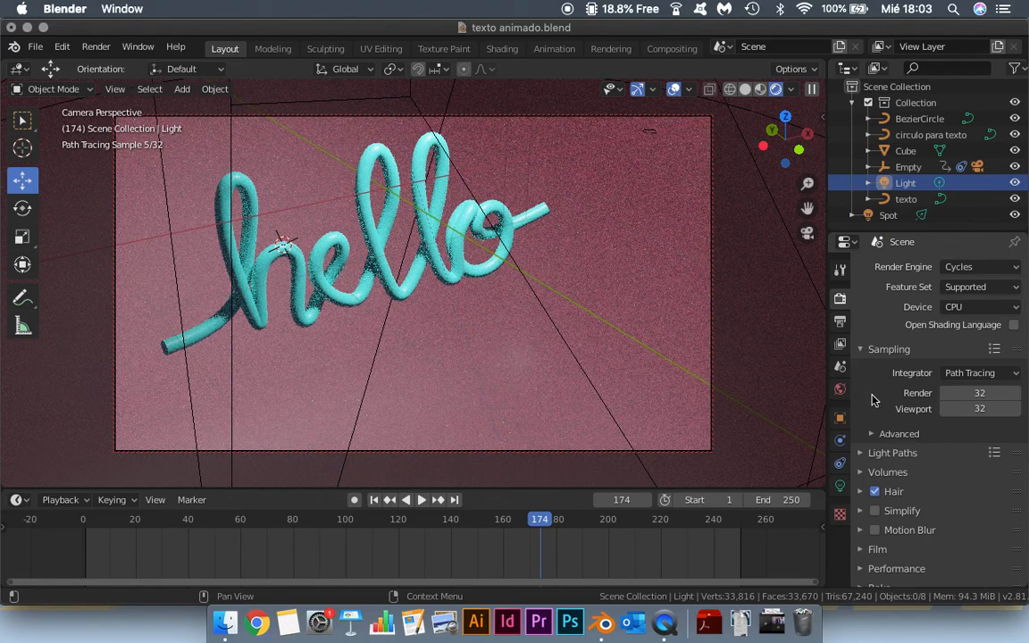
pyautogui.click(964, 271)
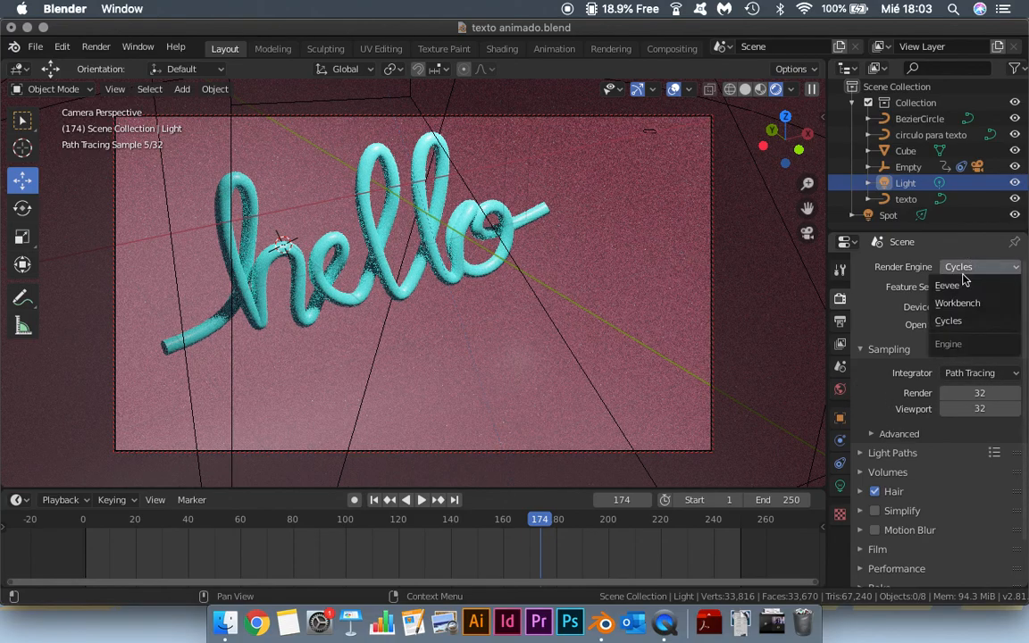
pyautogui.click(944, 286)
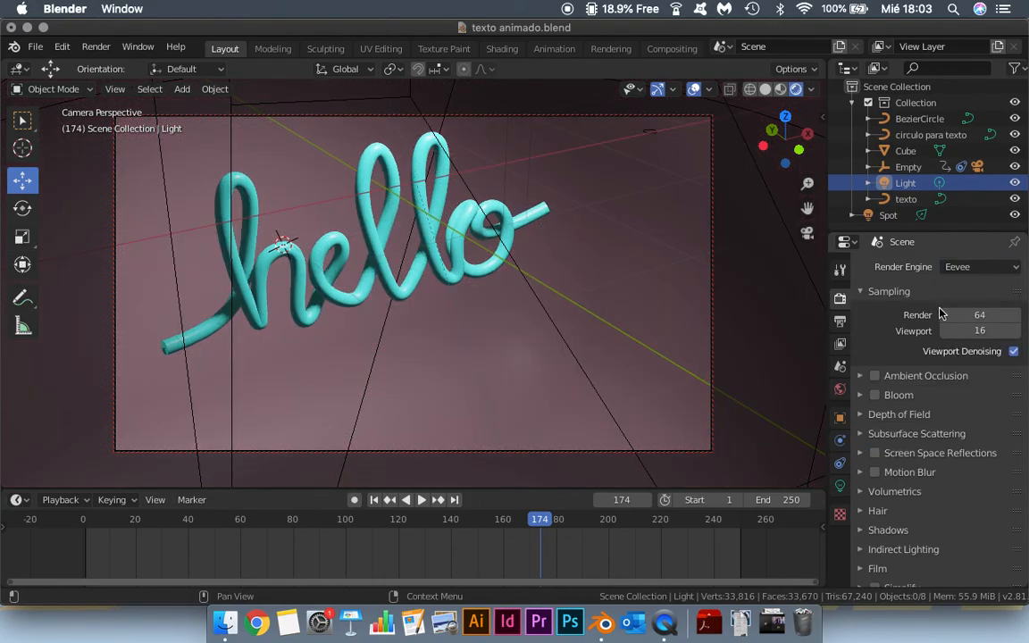
# Step: Change the background cube material's base color to a stronger pink with hue 0.908 and saturation 0.318
pyautogui.click(591, 339)
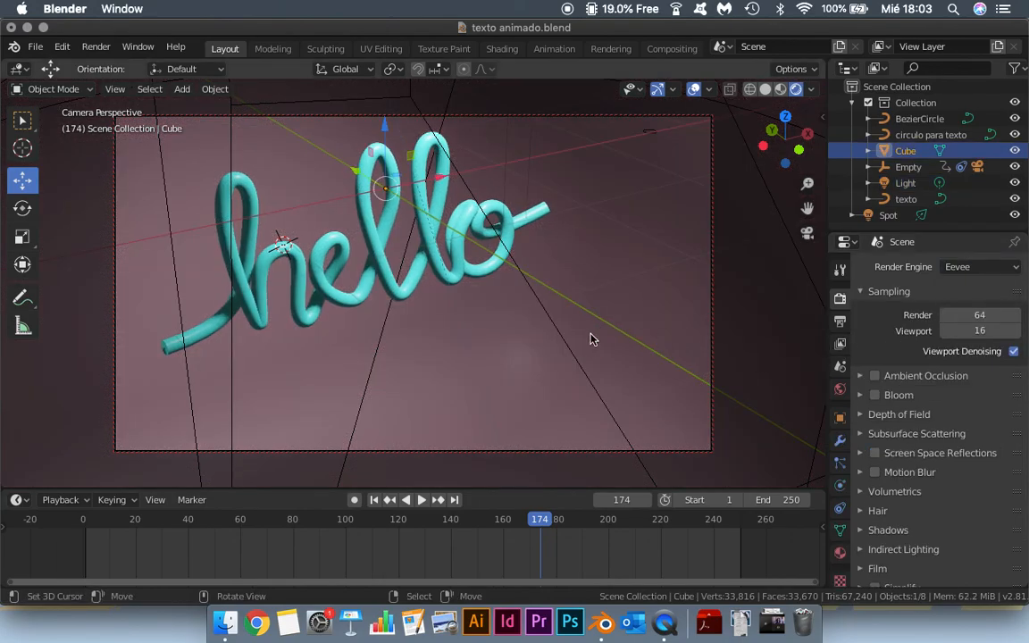
pyautogui.click(840, 552)
pyautogui.click(951, 338)
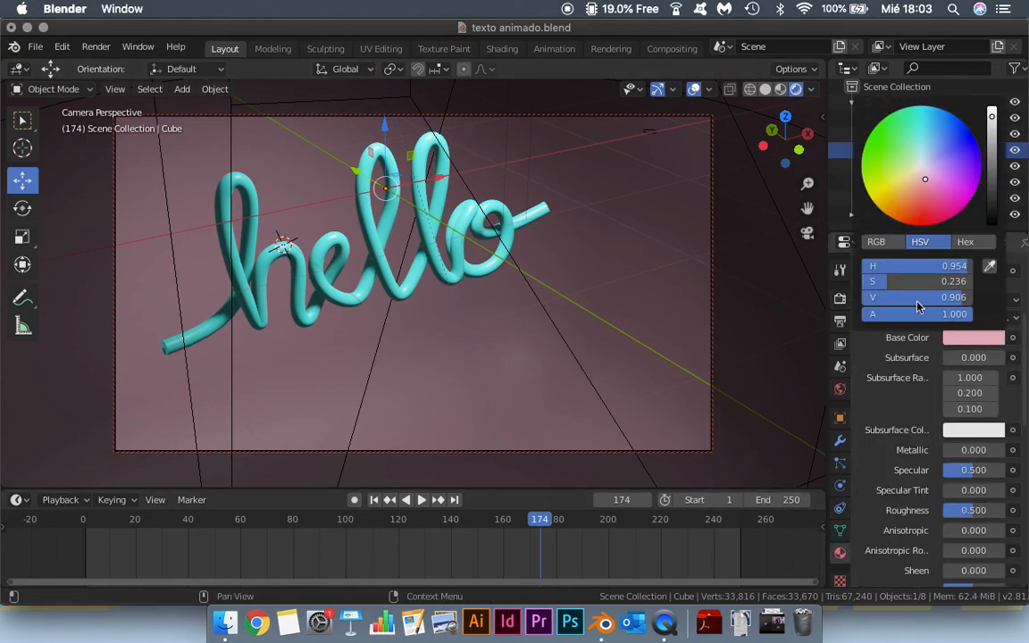
pyautogui.moveTo(931, 179); pyautogui.dragTo(931, 181)
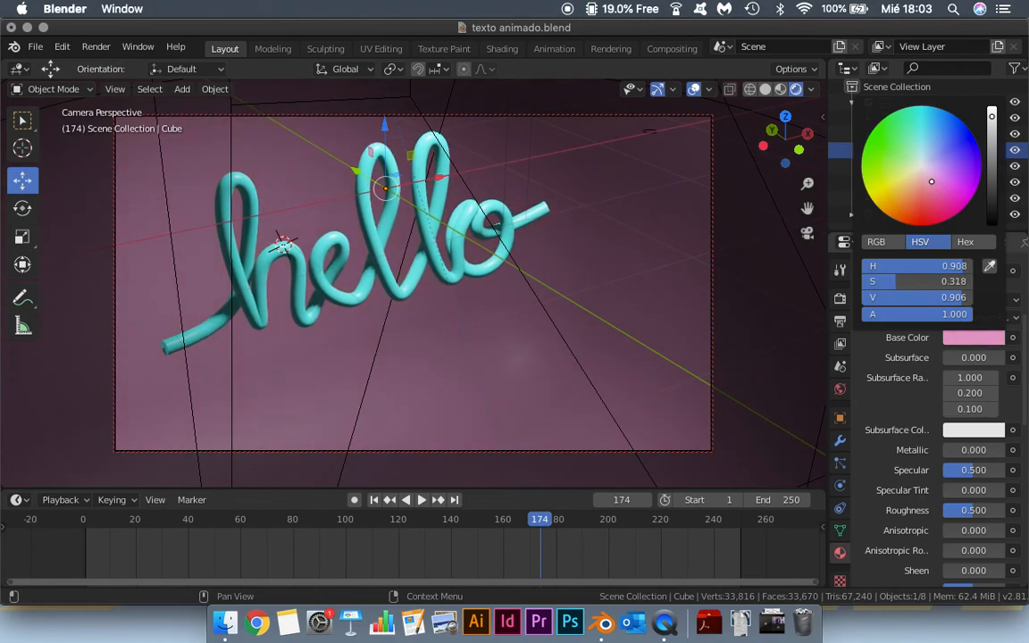
pyautogui.keyDown('shift'); pyautogui.rightClick(586, 329); pyautogui.keyUp('shift')
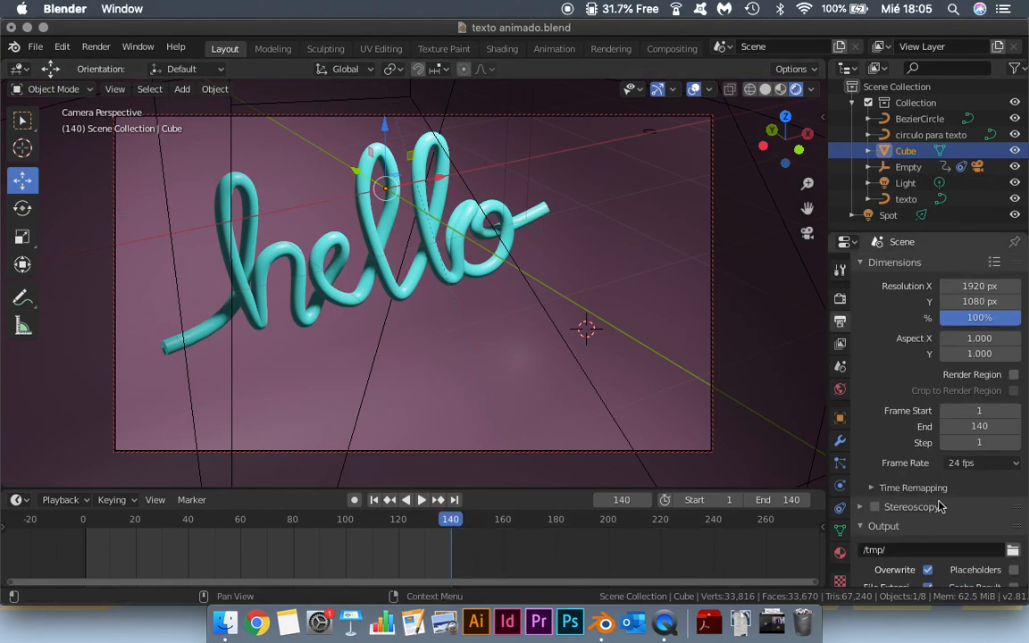
pyautogui.click(991, 426)
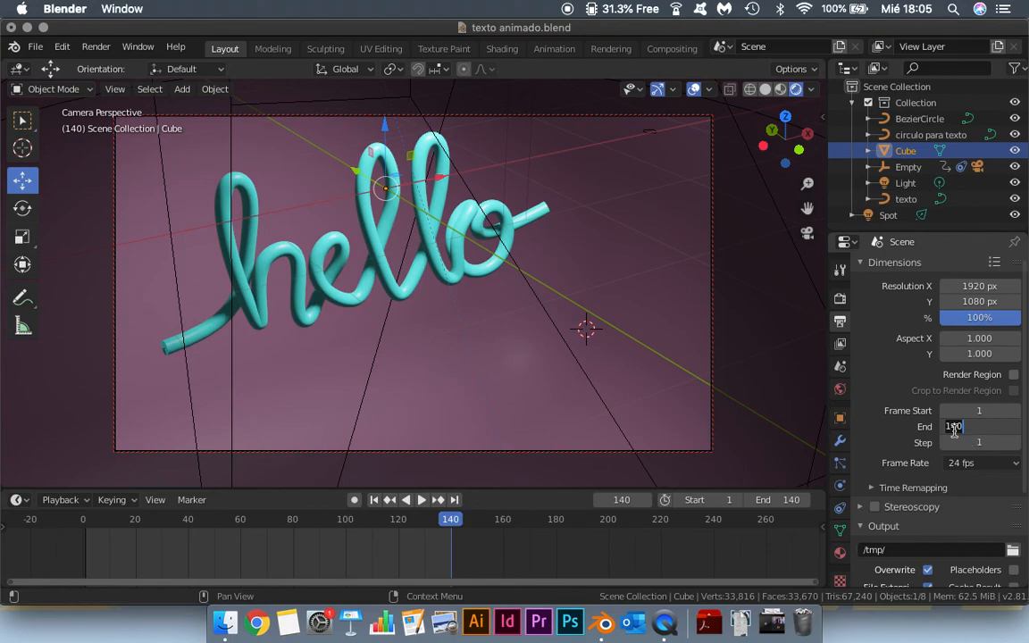
pyautogui.click(880, 446)
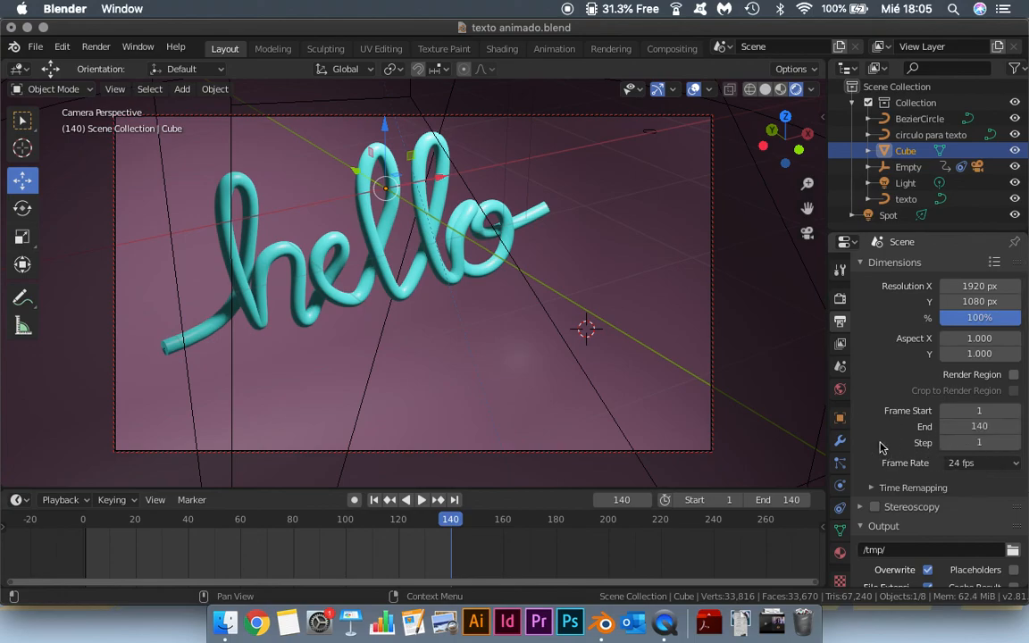
# Step: Set the render output folder to the Desktop
pyautogui.scroll(-4, 879, 446)
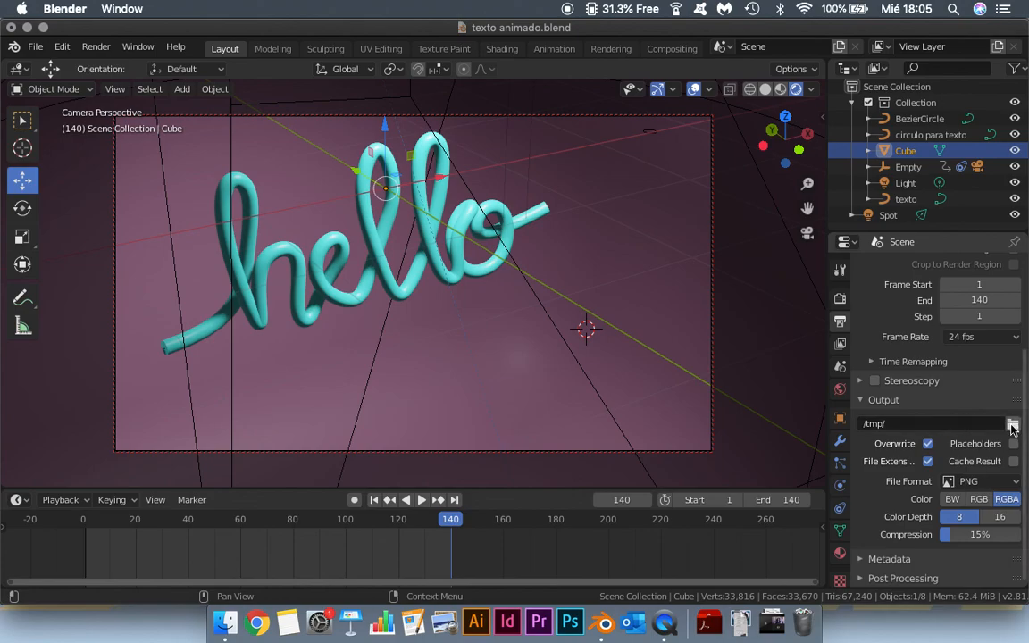
pyautogui.click(1012, 425)
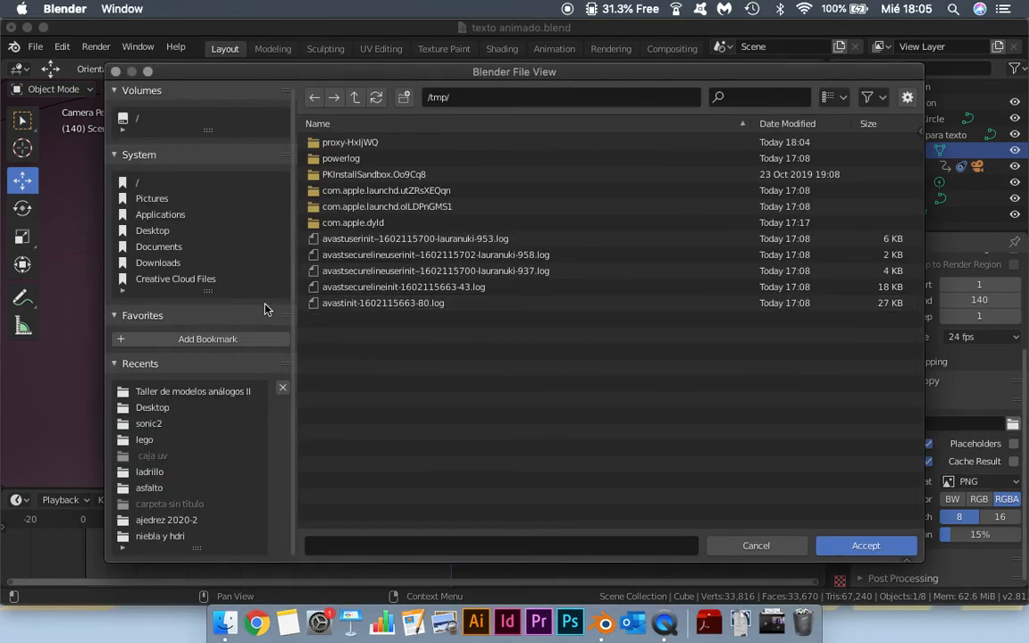
pyautogui.click(156, 231)
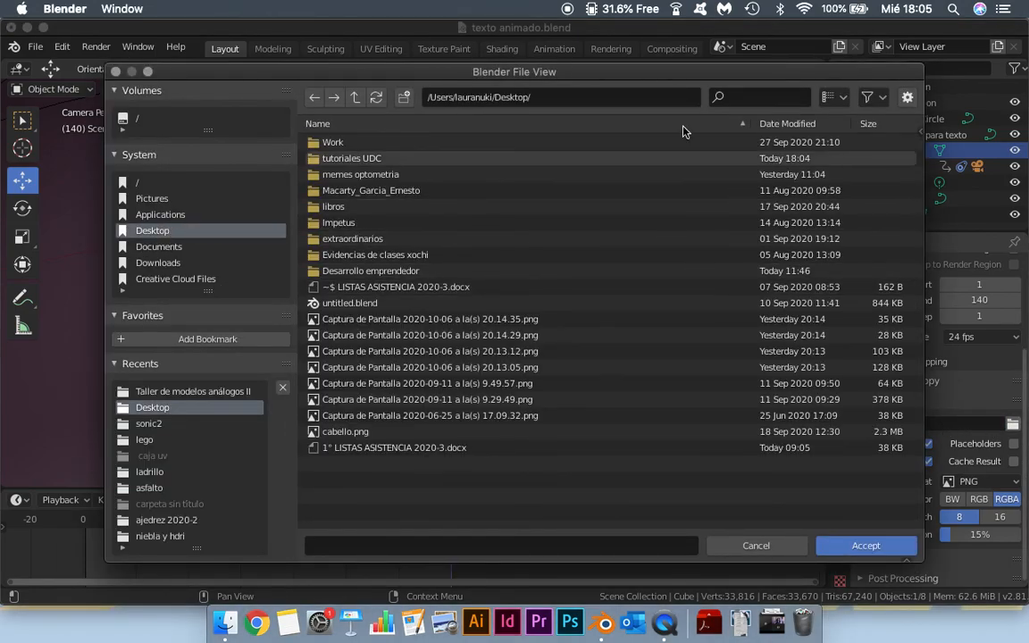
pyautogui.click(862, 545)
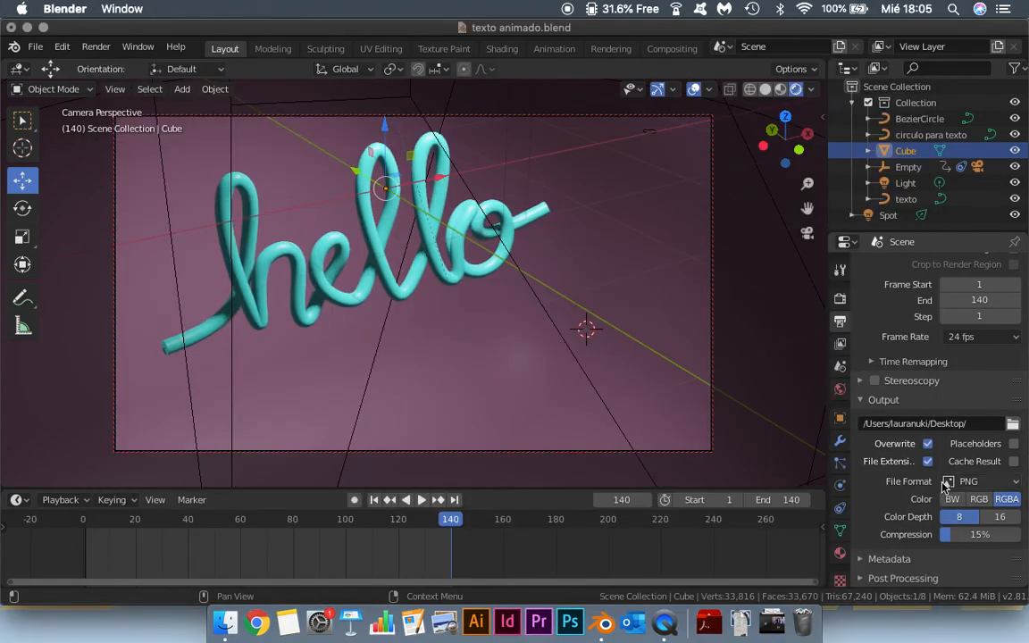
# Step: Set the render output file format to AVI JPEG and render the full animation
pyautogui.click(990, 483)
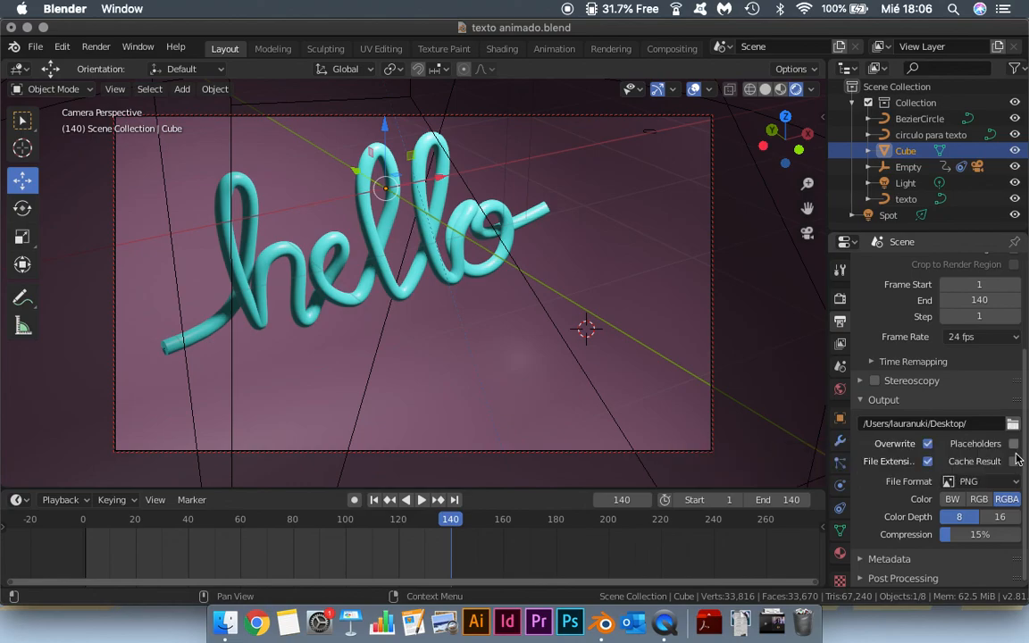
pyautogui.click(981, 481)
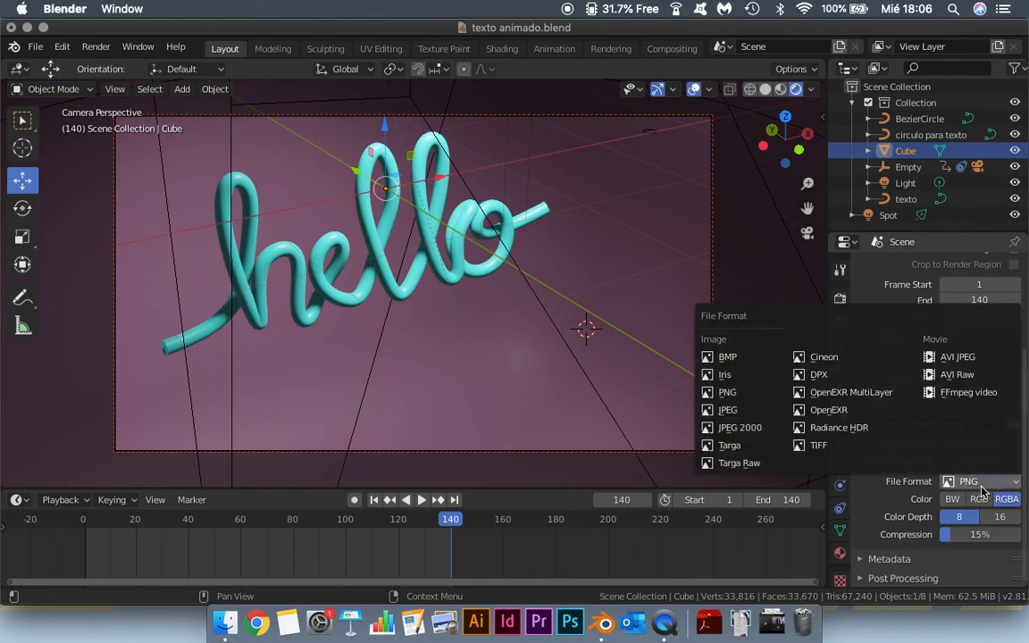
pyautogui.click(957, 358)
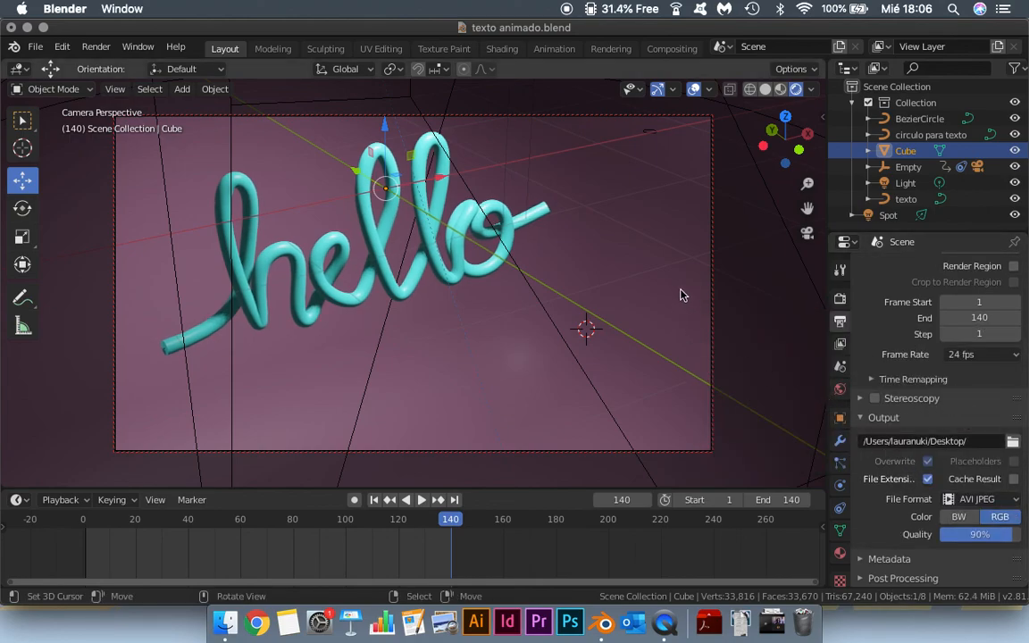
pyautogui.click(98, 47)
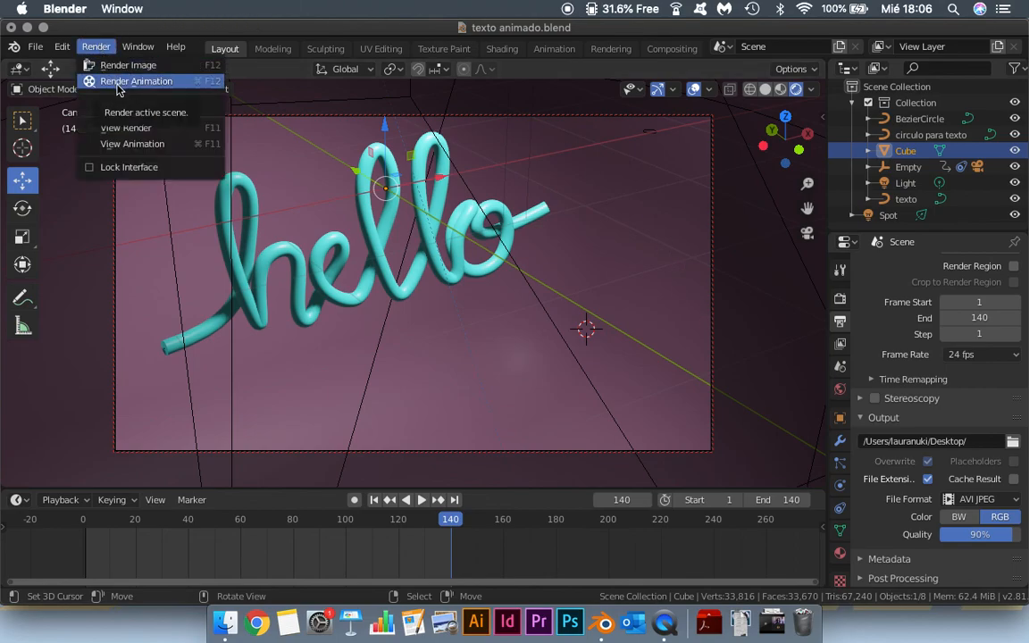
pyautogui.click(118, 83)
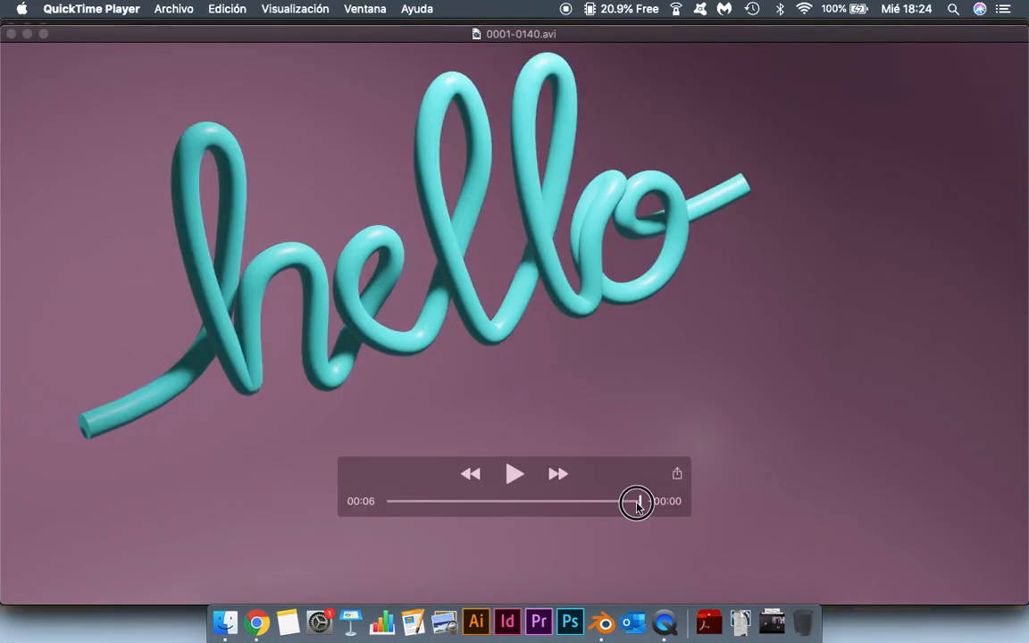
# Step: Rewind the rendered video 0001-0140.avi to its beginning in QuickTime Player and play it back
pyautogui.moveTo(637, 505); pyautogui.dragTo(375, 501)
pyautogui.click(515, 475)
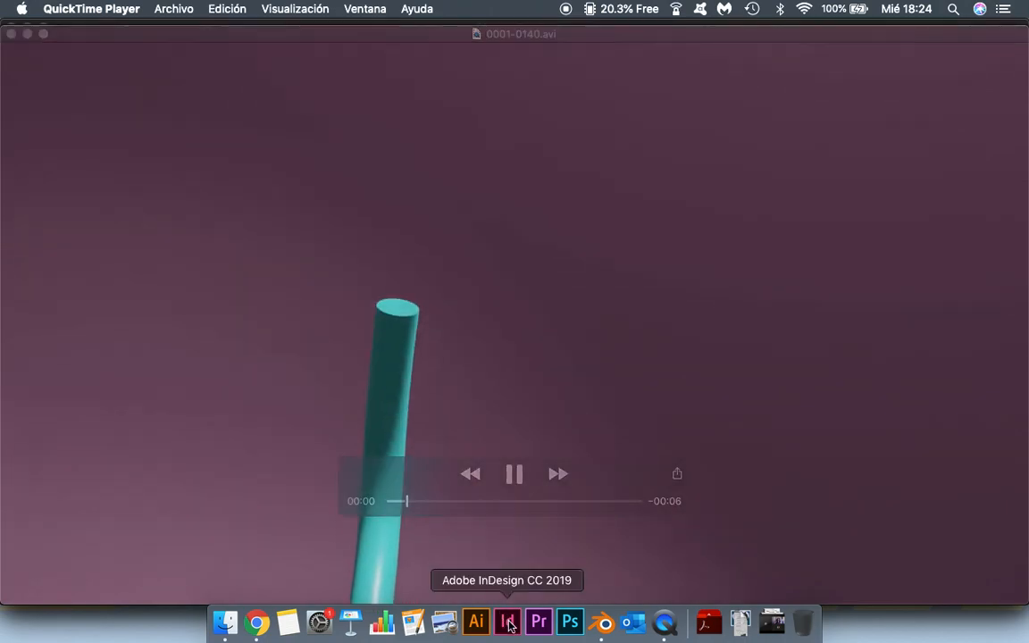